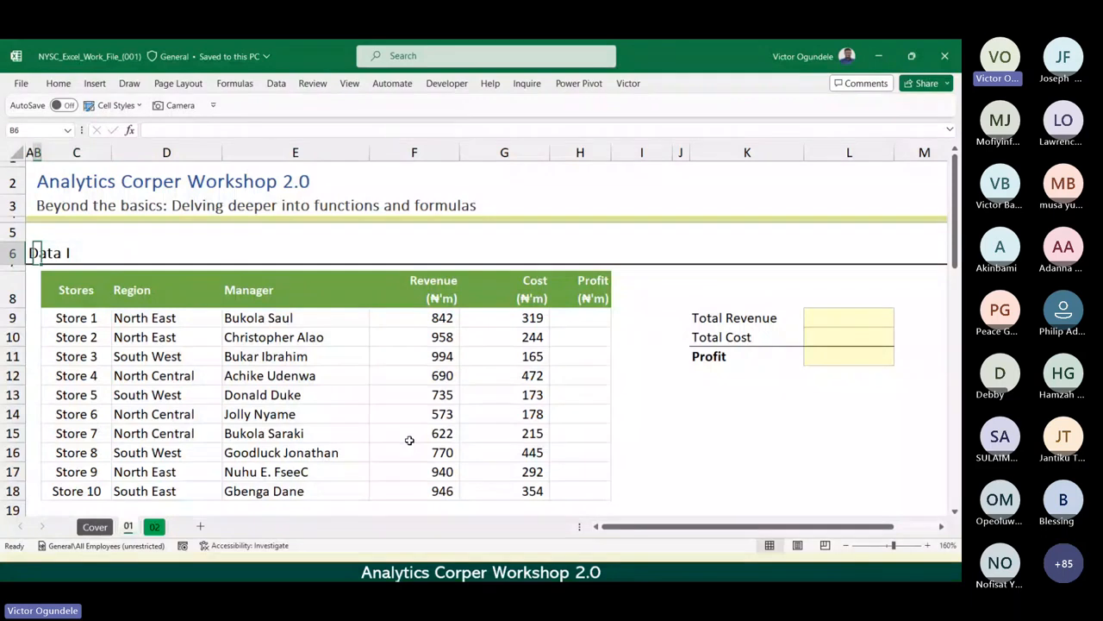
# Look over the Data I and Data II store tables on sheet 01.
pyautogui.scroll(-3, 411, 475)
pyautogui.scroll(-2, 412, 476)
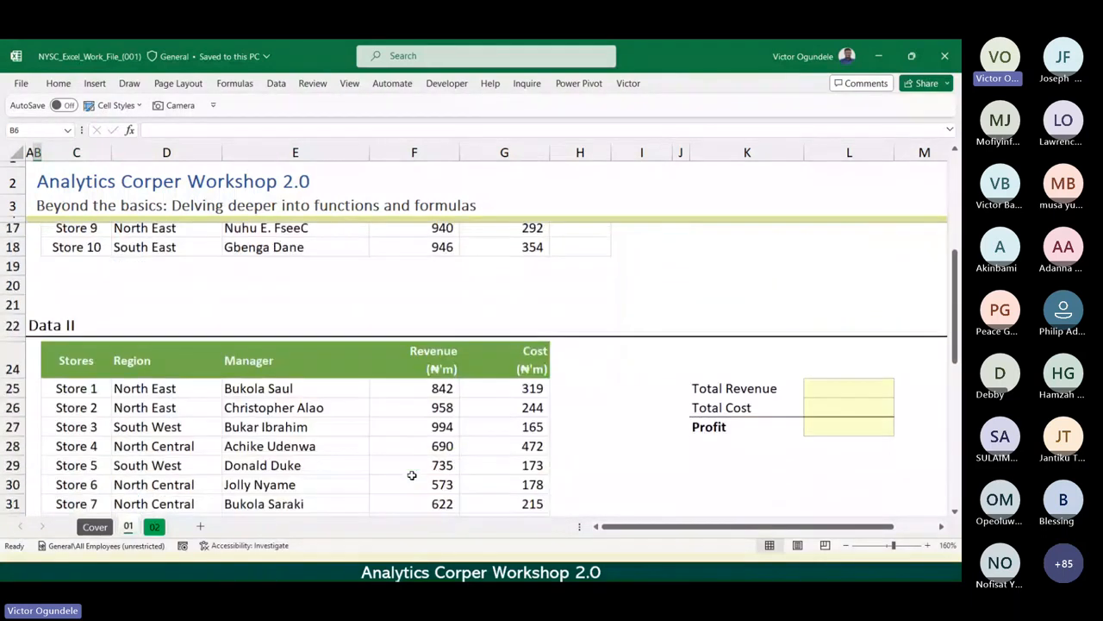
pyautogui.scroll(-1, 412, 476)
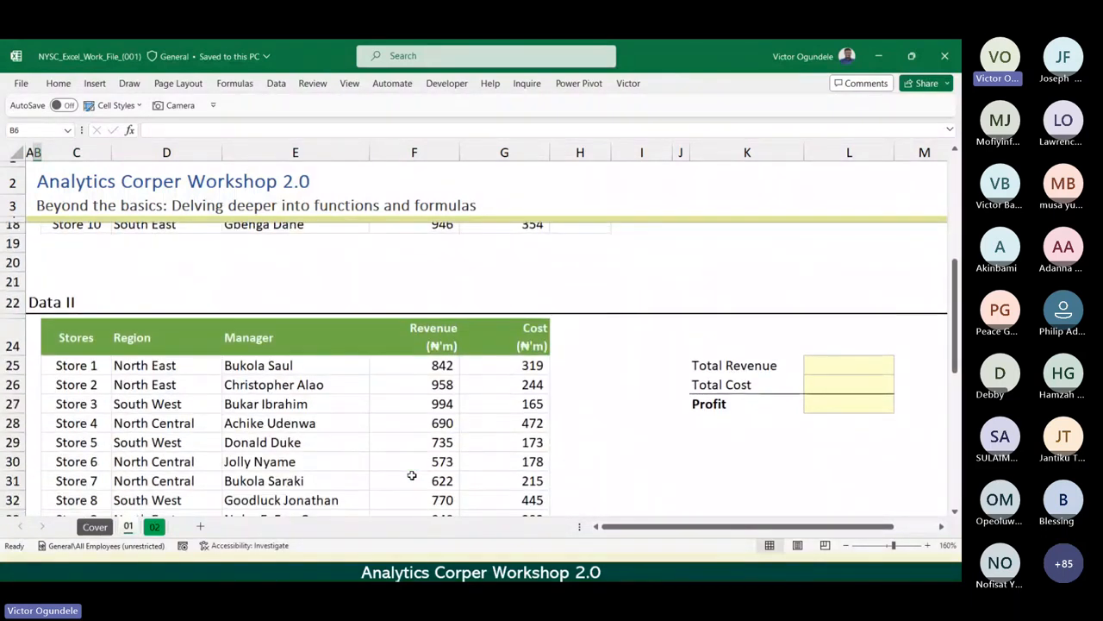
pyautogui.scroll(5, 412, 475)
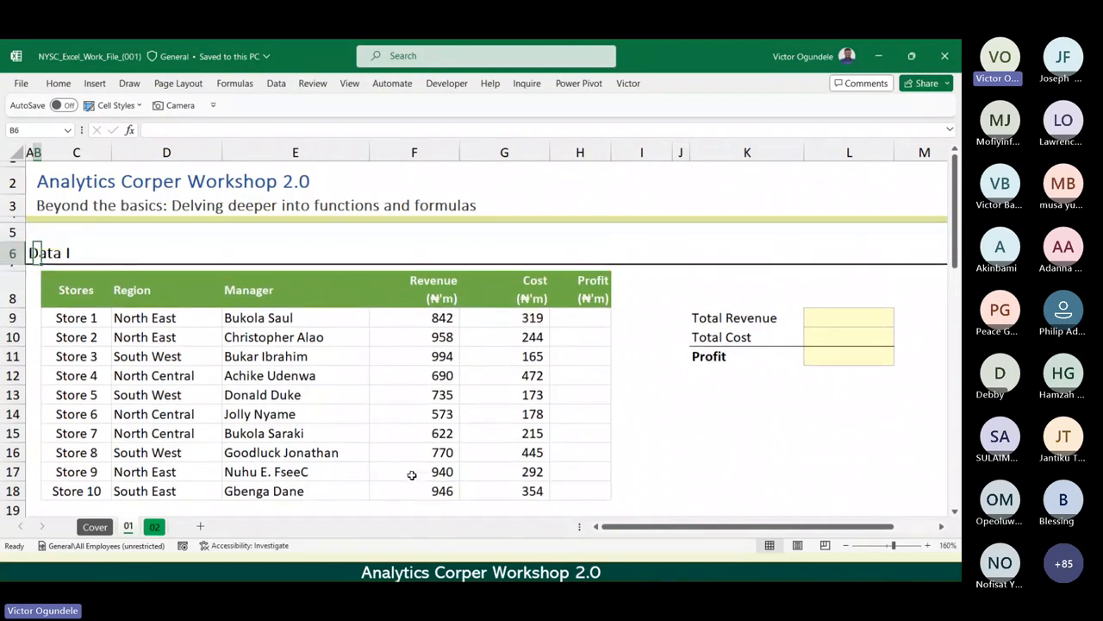
# Examine the Stores column of the Data I table, starting from its header in C8.
pyautogui.click(67, 285)
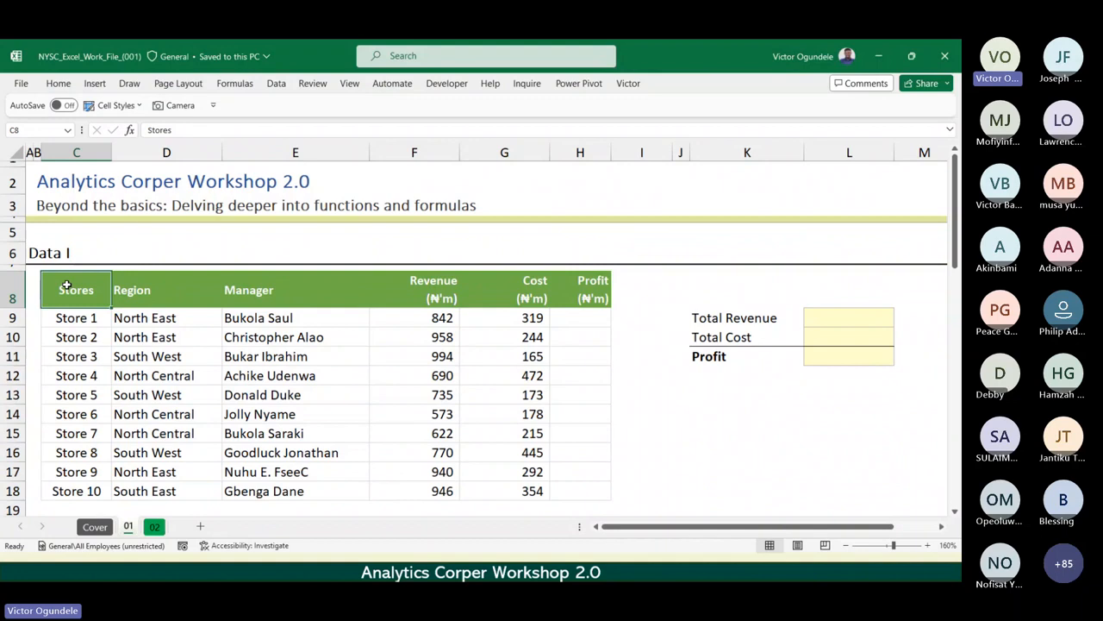
pyautogui.keyDown('ctrl'); pyautogui.scroll(6, 66, 285); pyautogui.keyUp('ctrl')
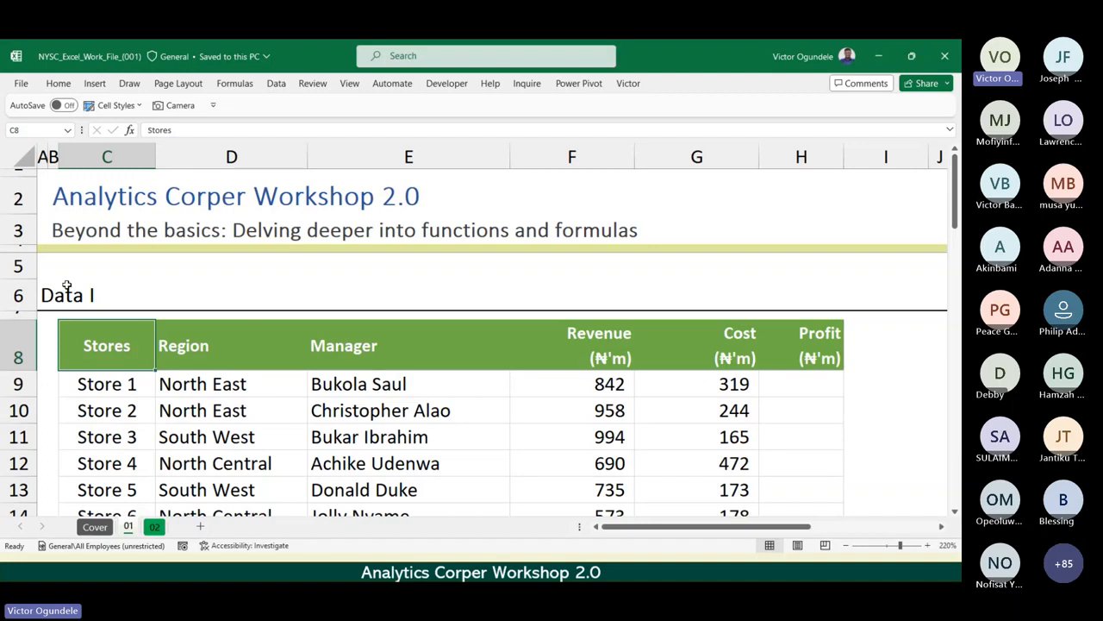
pyautogui.press('Down')
pyautogui.press('Down')
pyautogui.press('Down')
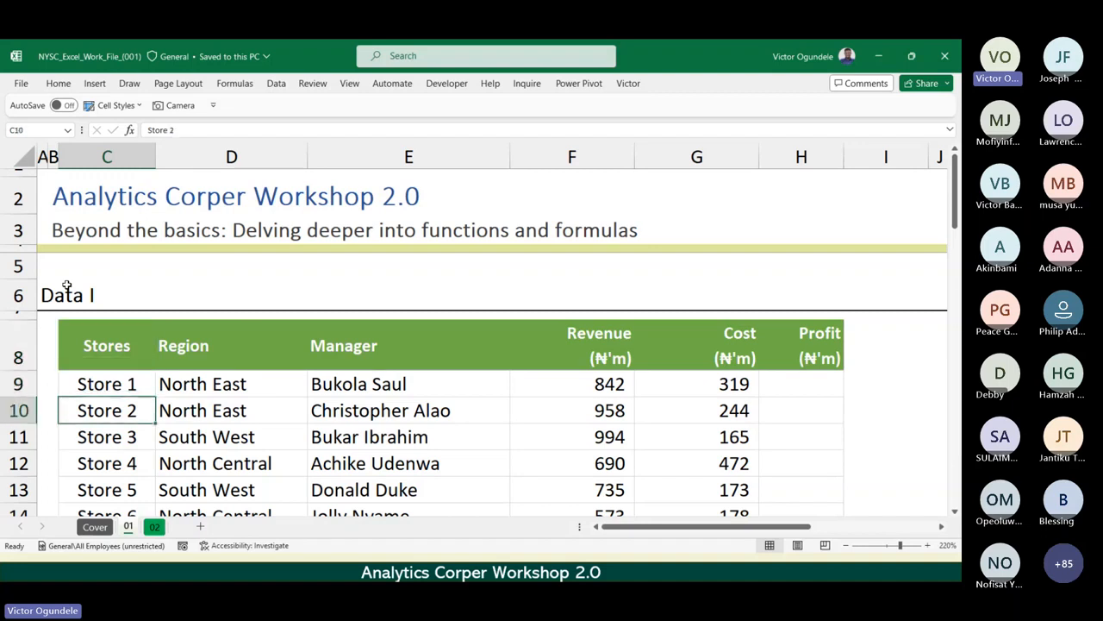
pyautogui.scroll(-3, 66, 286)
pyautogui.press('Down')
pyautogui.press('Down')
pyautogui.press('Down')
pyautogui.press('Down')
pyautogui.press('Down')
pyautogui.press('Down')
pyautogui.press('Down')
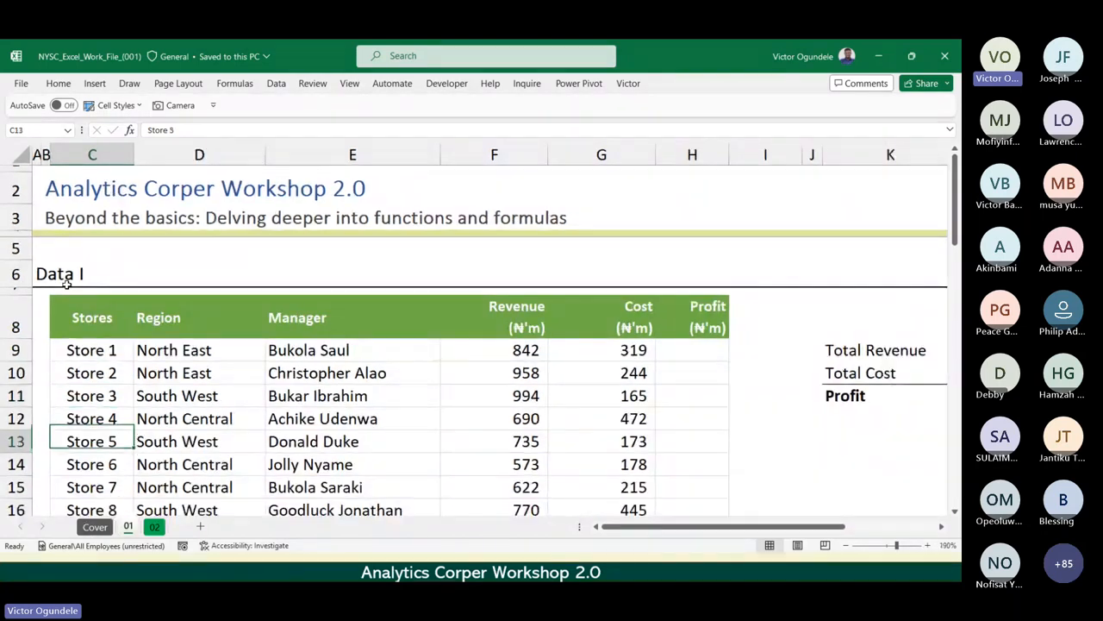
pyautogui.press('Up')
pyautogui.press('Up')
pyautogui.hotkey('ctrl', 'Up')
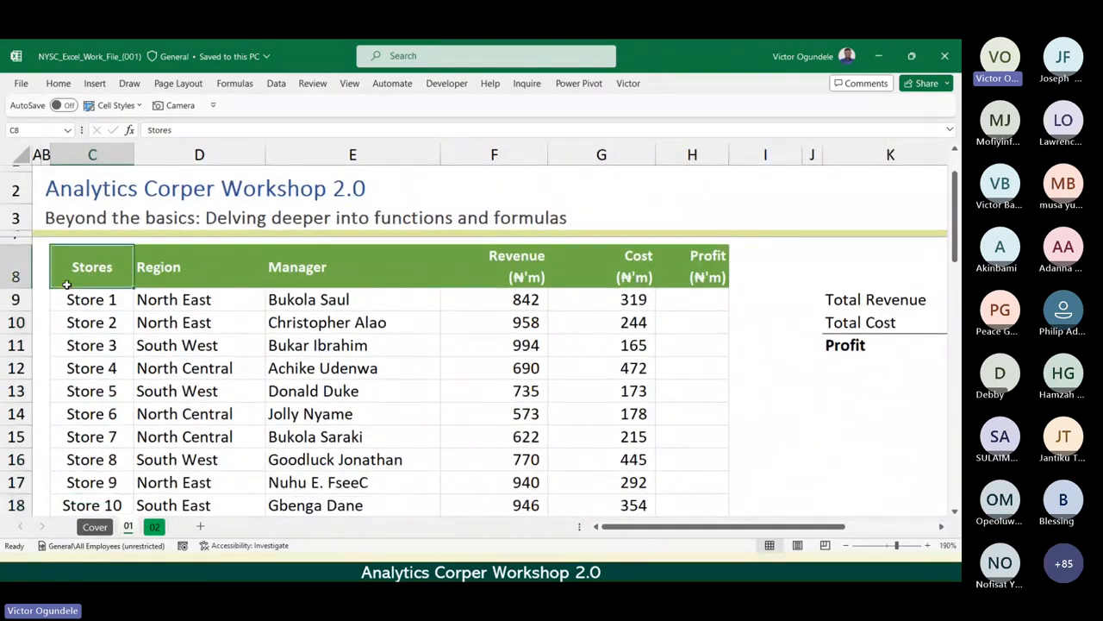
# Examine the Region, Manager, Revenue, Cost and Profit headers of Data I and the summary block beside the table.
pyautogui.press('Right')
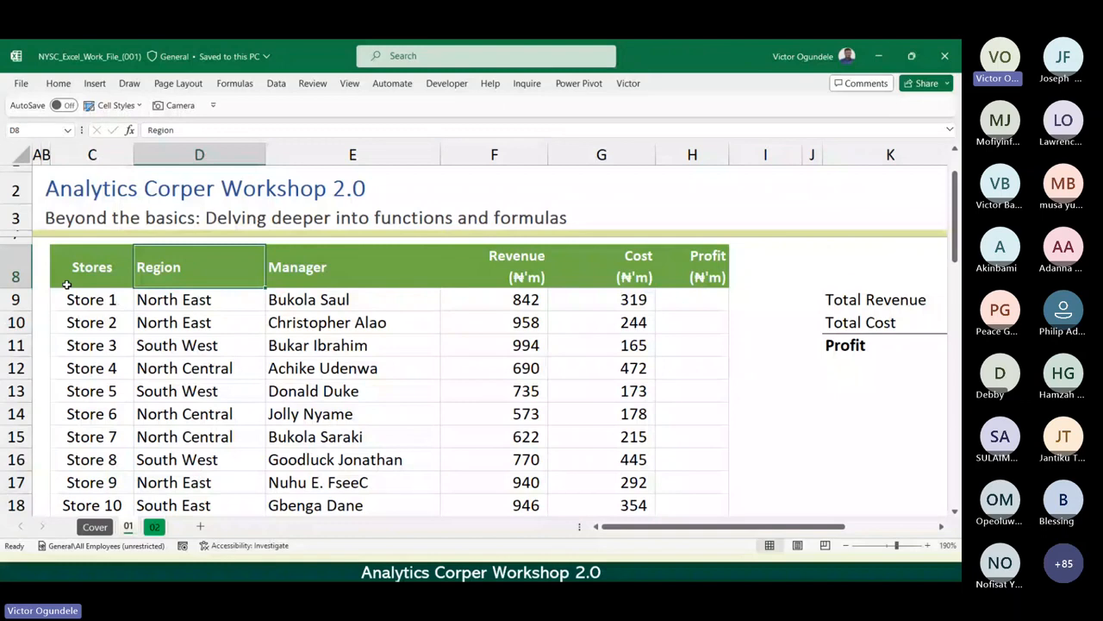
pyautogui.press('Right')
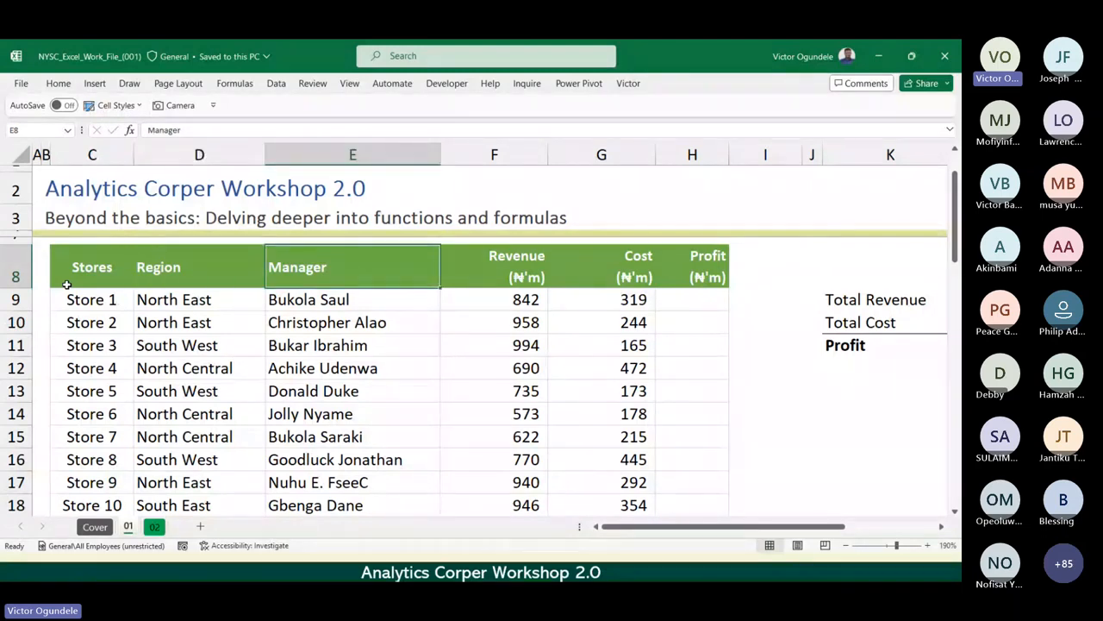
pyautogui.press('Right')
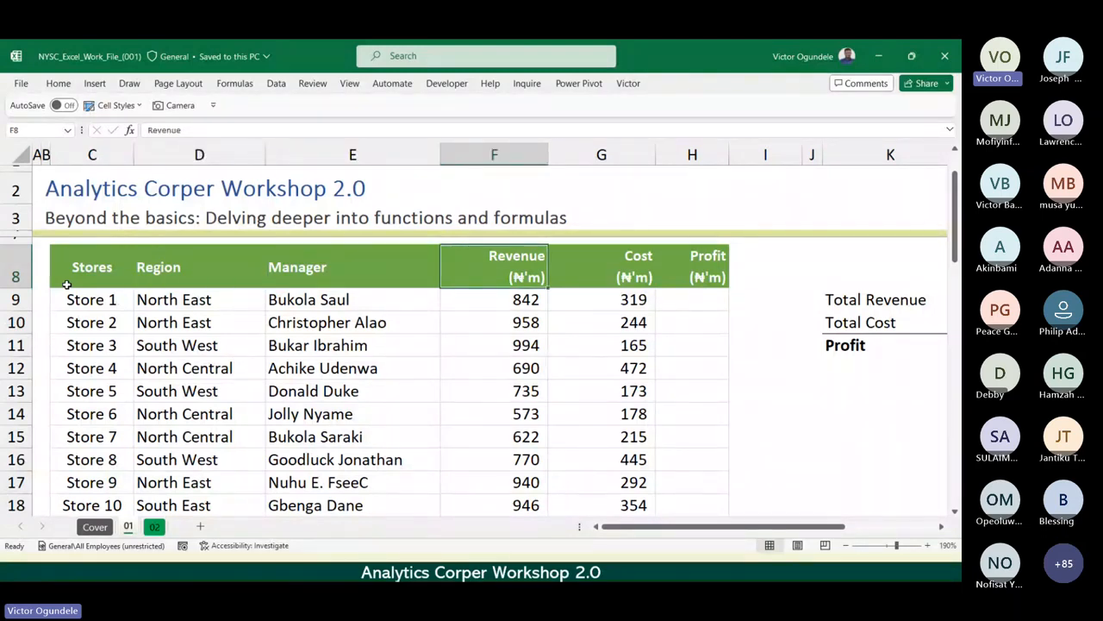
pyautogui.press('Right')
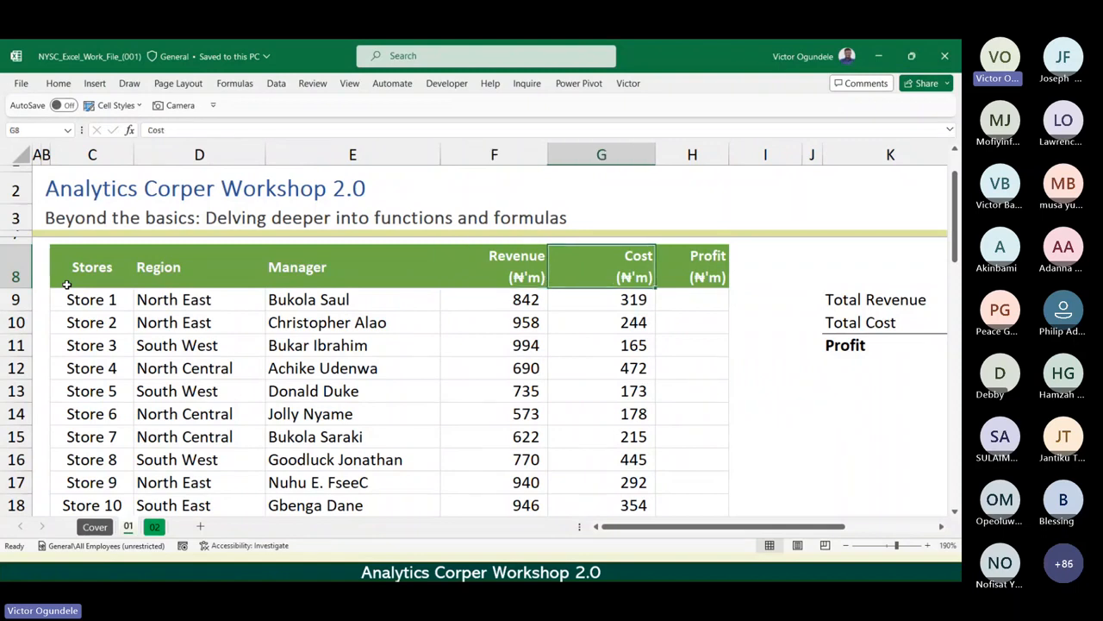
pyautogui.press('Right')
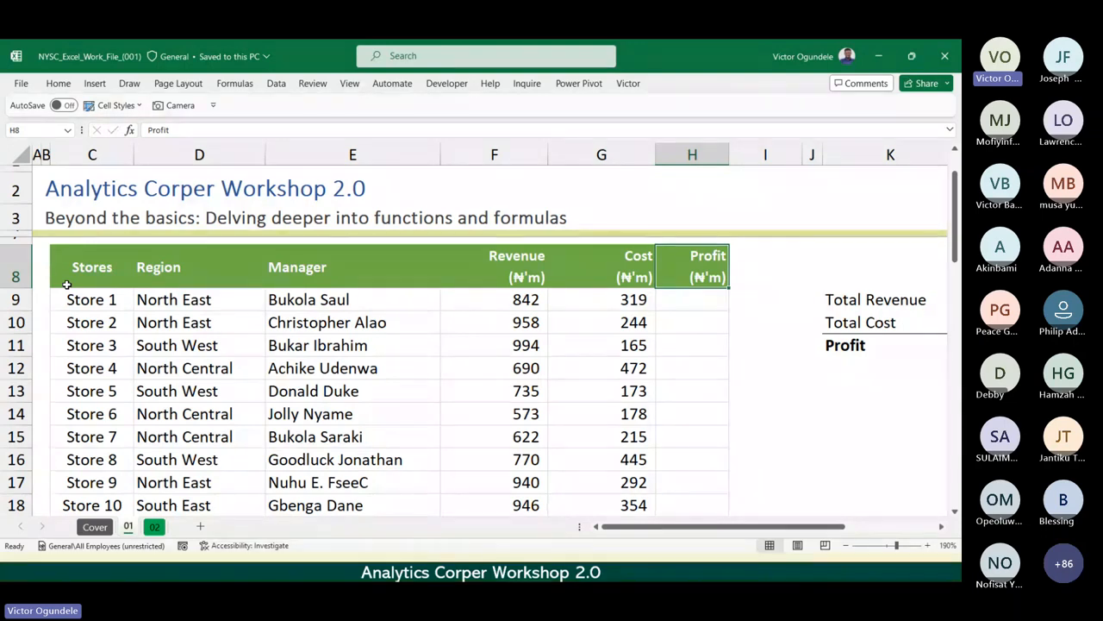
pyautogui.scroll(-1, 67, 284)
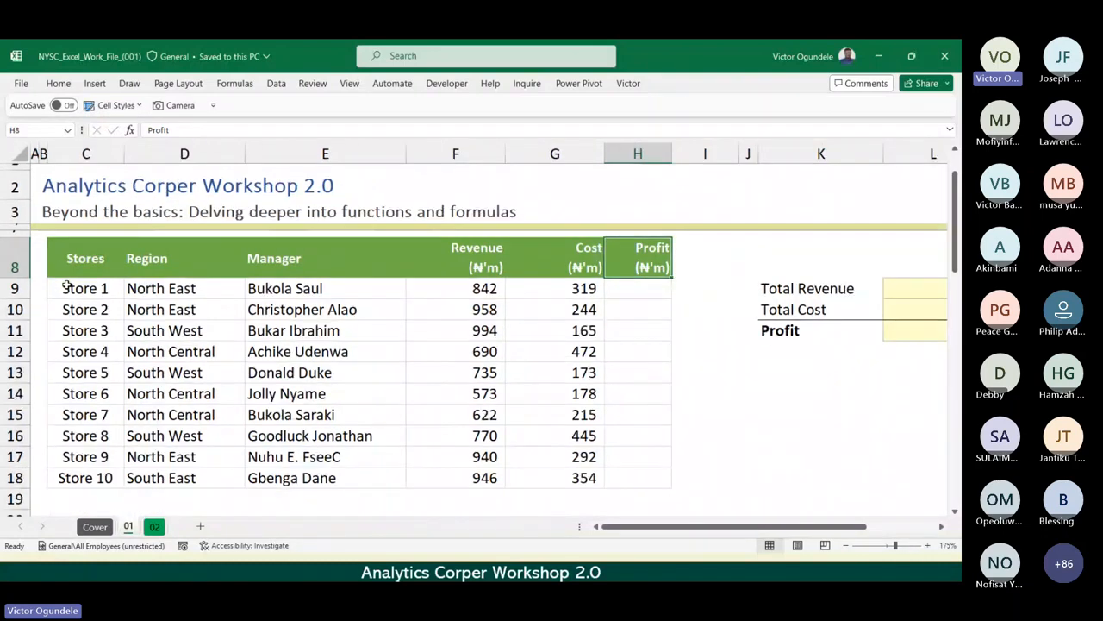
pyautogui.scroll(-1, 66, 285)
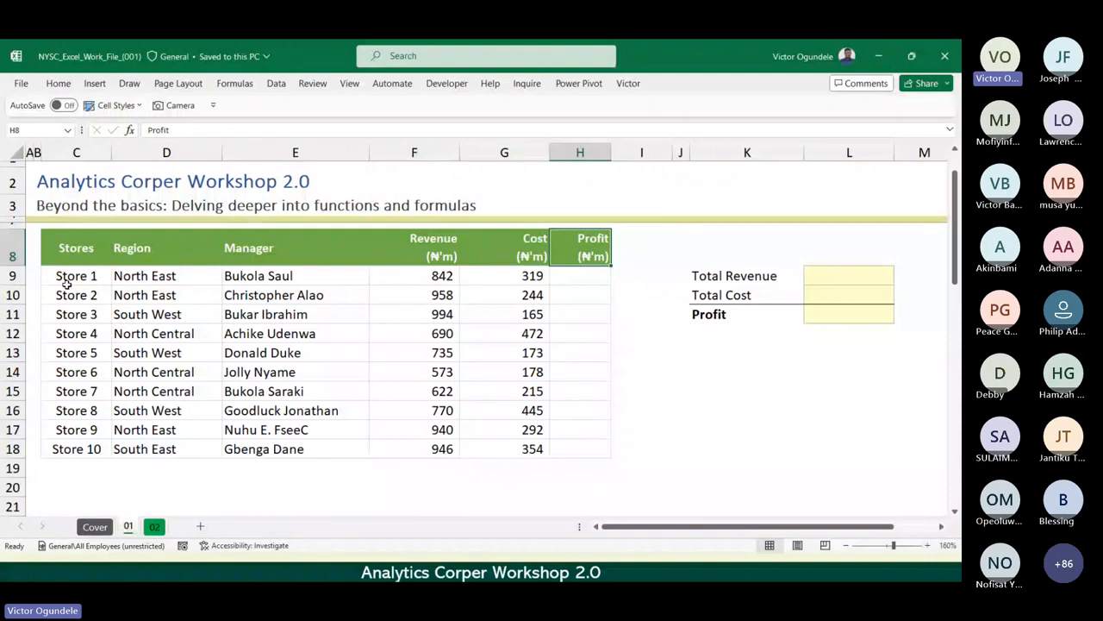
# Calculate Store 1's profit in H9 as revenue minus cost with the formula =F9-G9.
pyautogui.scroll(2, 67, 285)
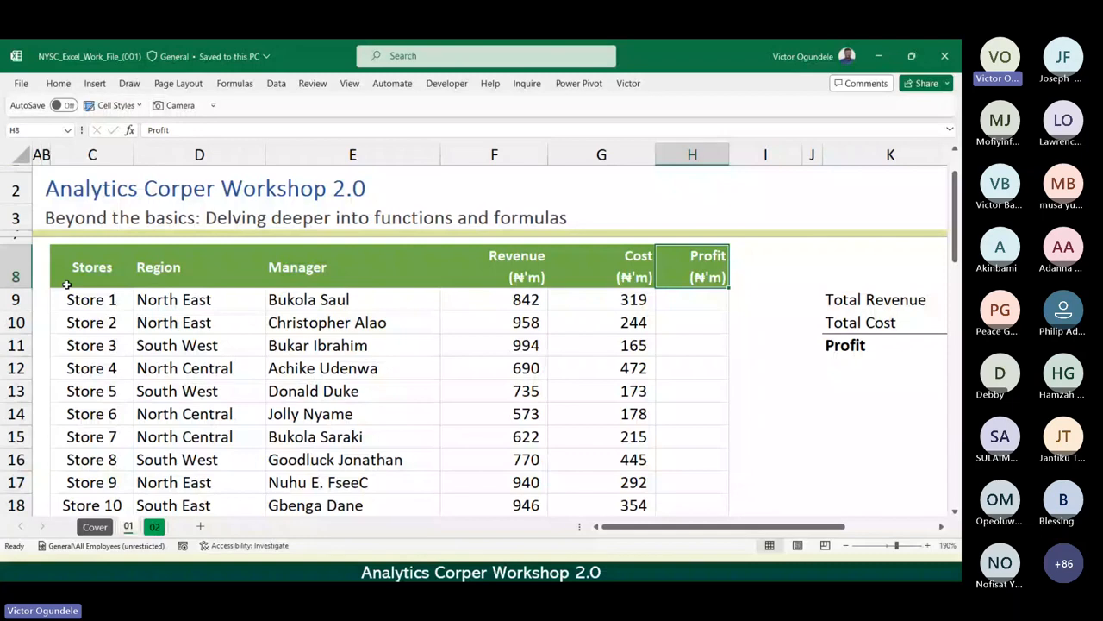
pyautogui.scroll(2, 67, 284)
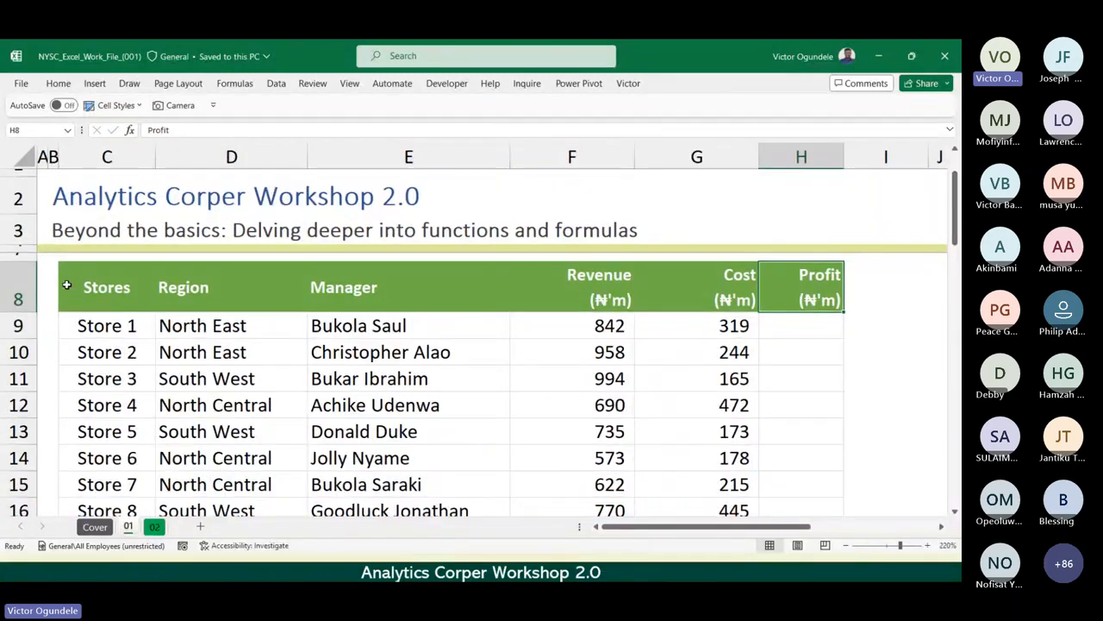
pyautogui.press('Down')
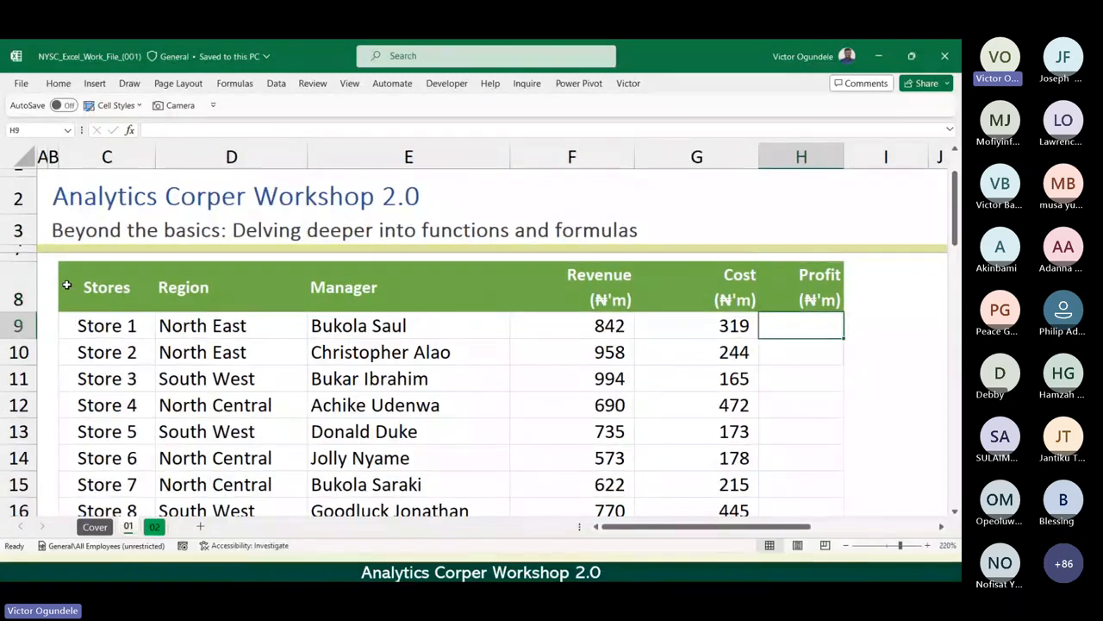
pyautogui.write('=')
pyautogui.press('Left')
pyautogui.press('Left')
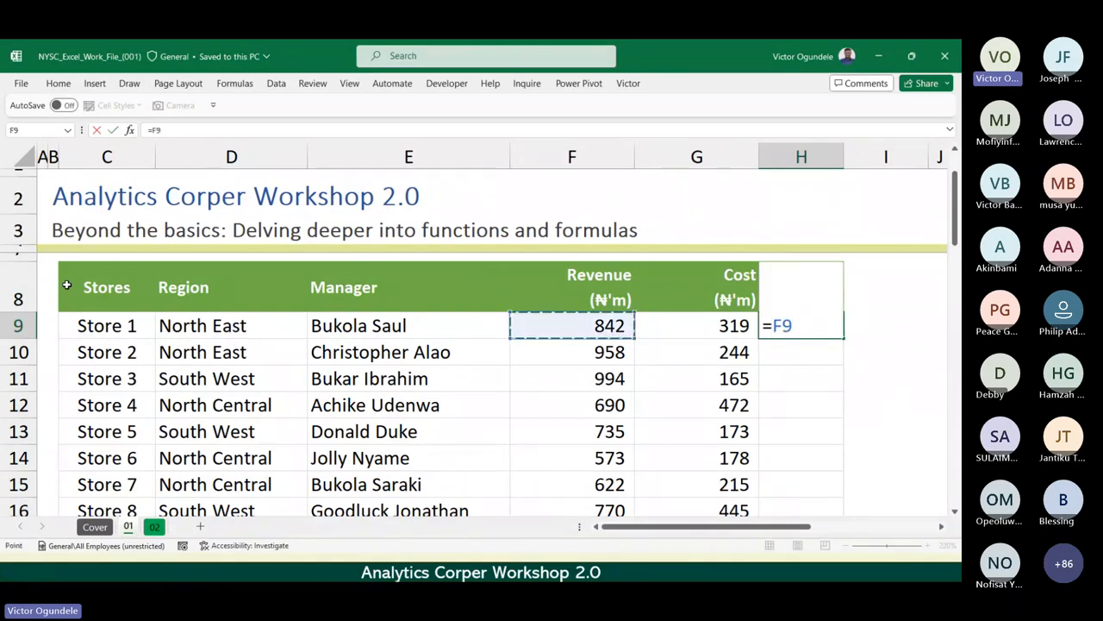
pyautogui.write('-')
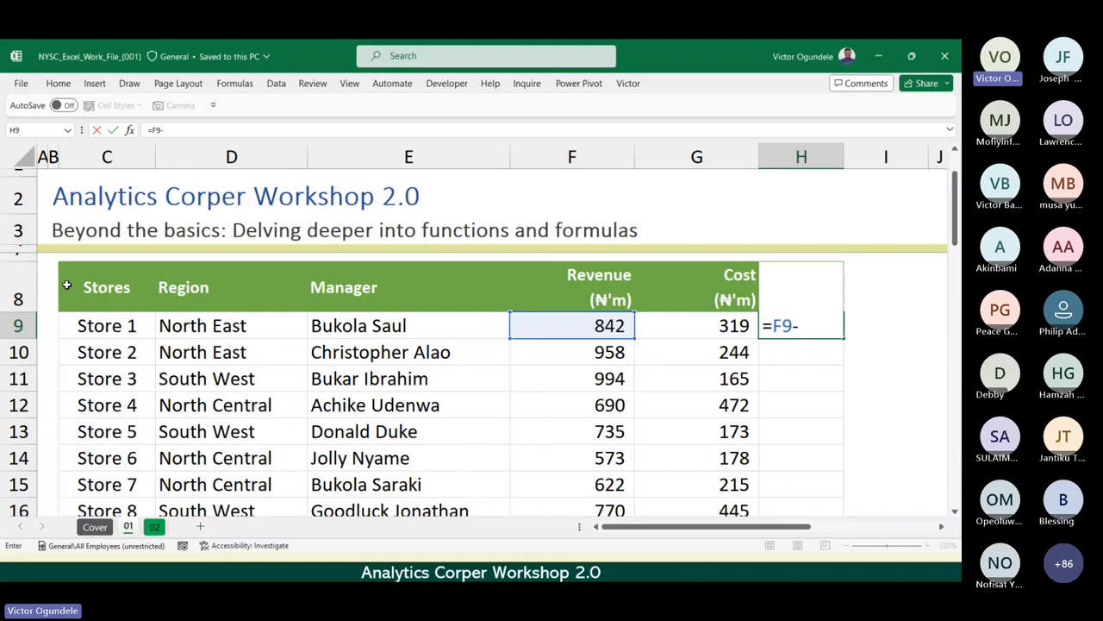
pyautogui.press('Left')
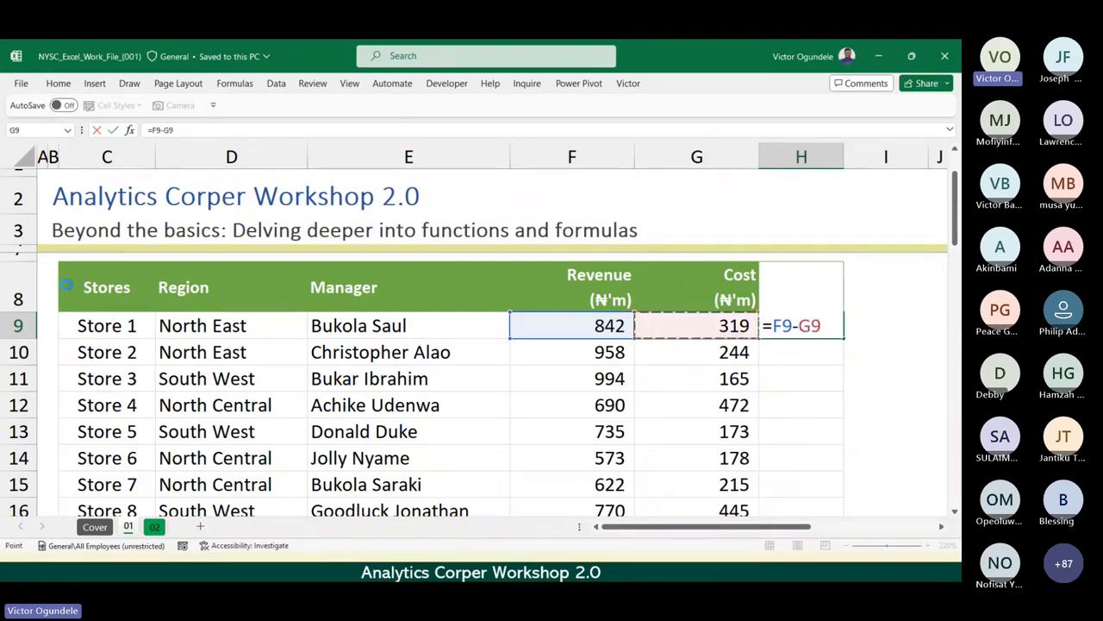
pyautogui.hotkey('ctrl', 'Return')
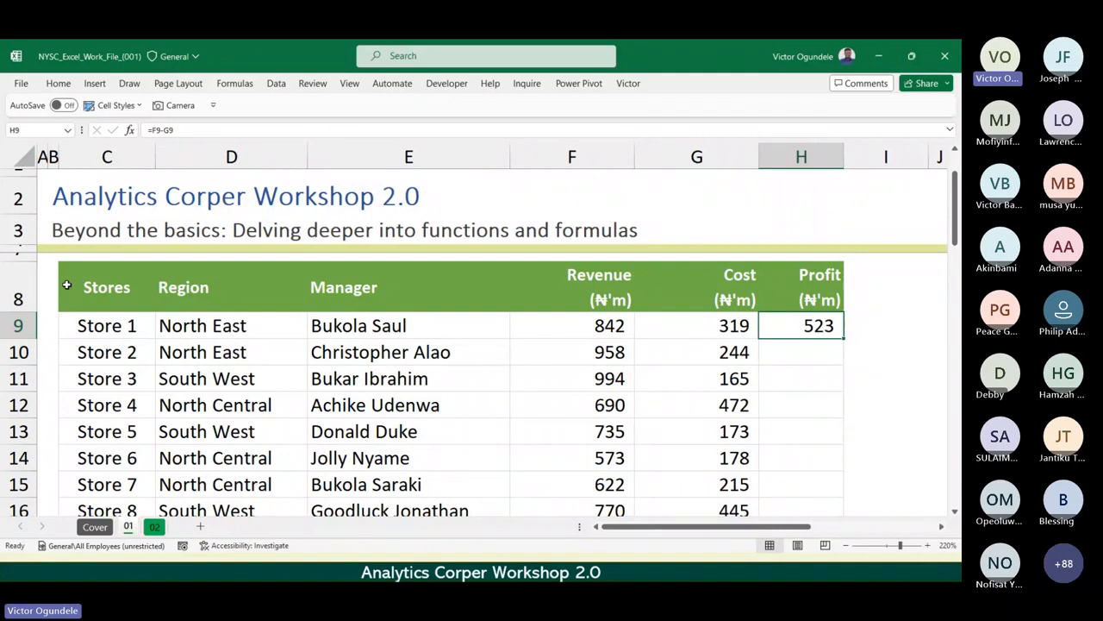
# Review the rest of the Data I table's Profit column down to Store 10 in row 18.
pyautogui.press('Down')
pyautogui.press('Down')
pyautogui.press('Down')
pyautogui.press('Down')
pyautogui.press('Down')
pyautogui.press('Down')
pyautogui.press('Down')
pyautogui.press('Down')
pyautogui.press('Down')
pyautogui.press('Down')
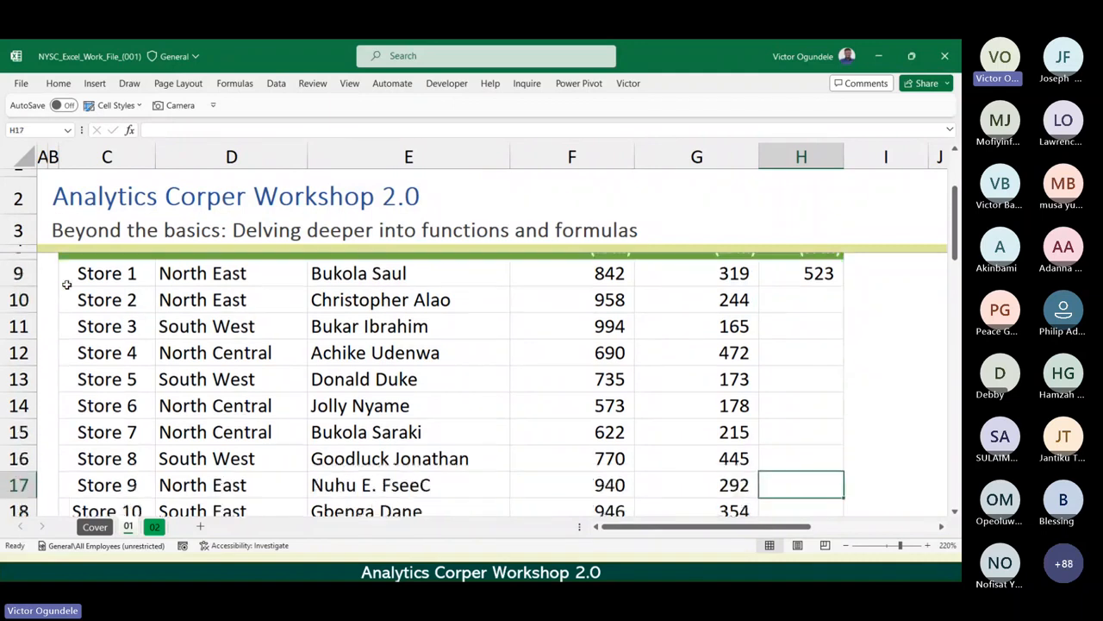
pyautogui.press('Up')
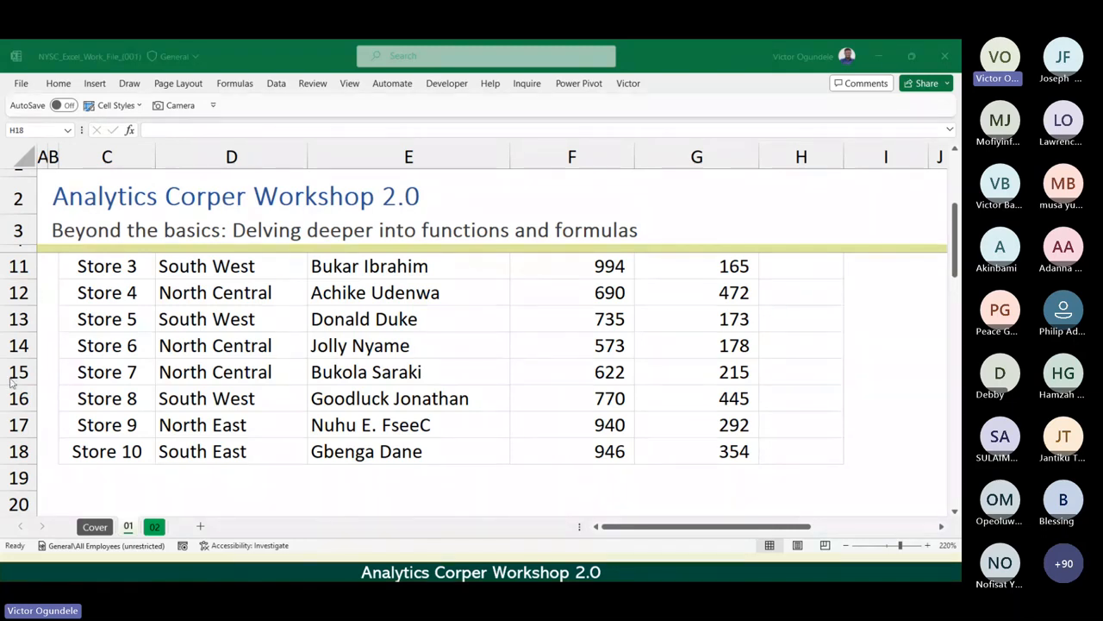
pyautogui.click(477, 372)
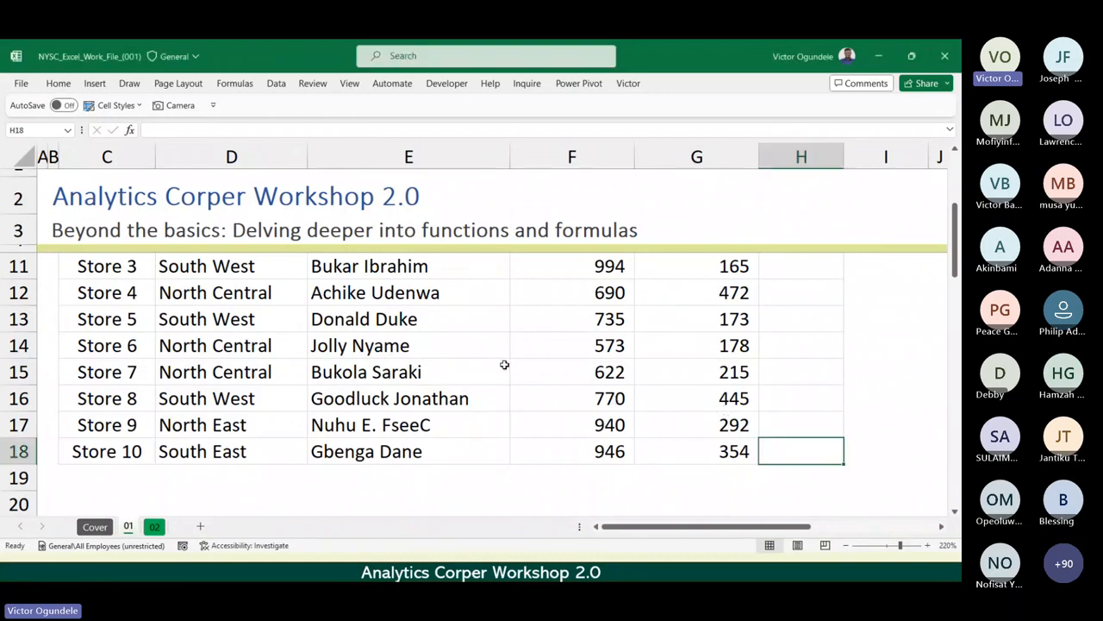
pyautogui.click(557, 365)
pyautogui.scroll(-3, 557, 364)
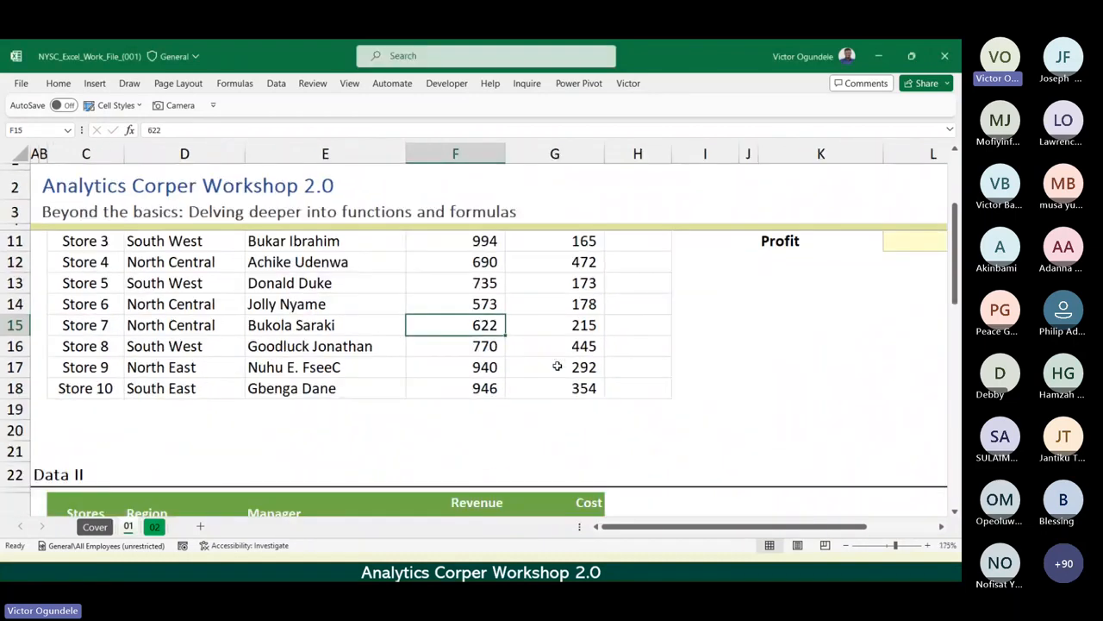
pyautogui.scroll(2, 557, 365)
pyautogui.scroll(-1, 557, 365)
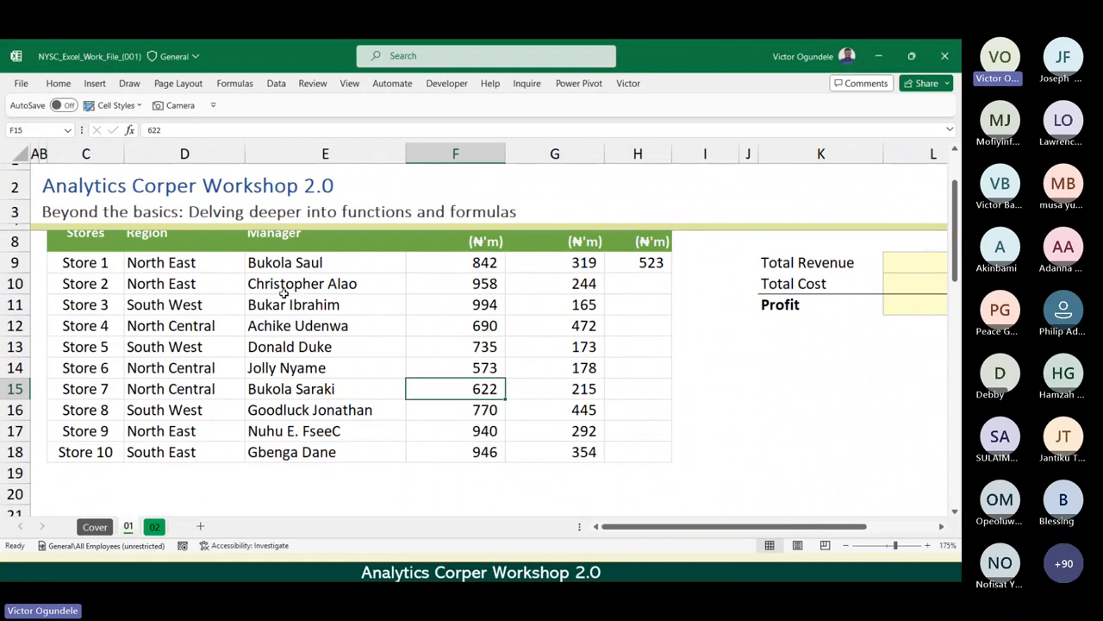
# Clear Store 1's profit cell H9 and re-enter the formula =F9-G9, keeping H9 selected.
pyautogui.click(286, 243)
pyautogui.press('Right')
pyautogui.press('Right')
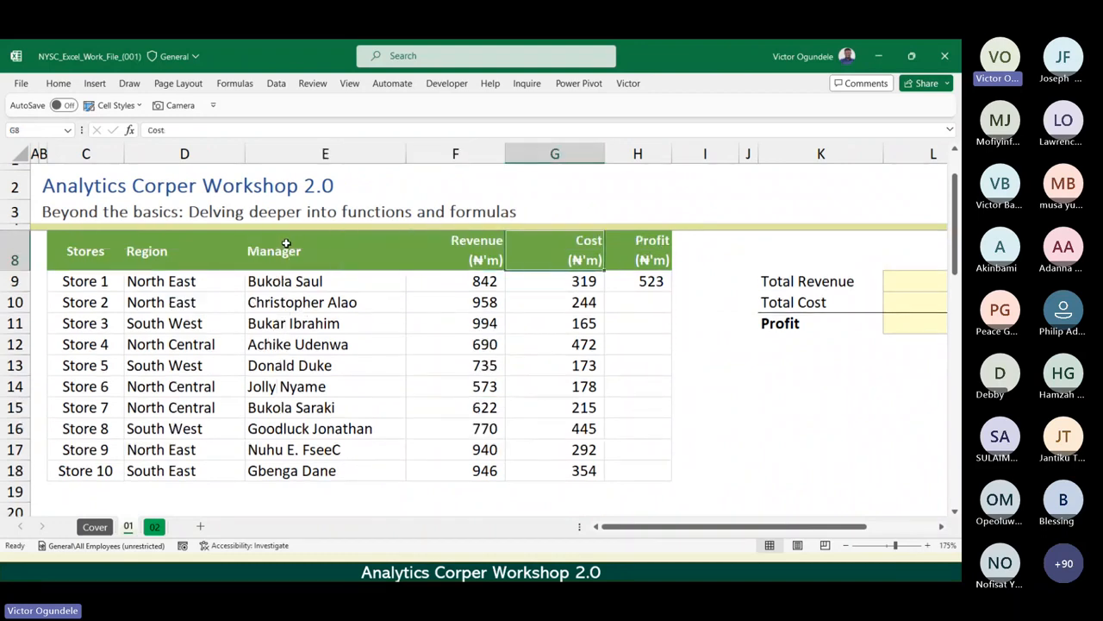
pyautogui.press('Right')
pyautogui.press('Down')
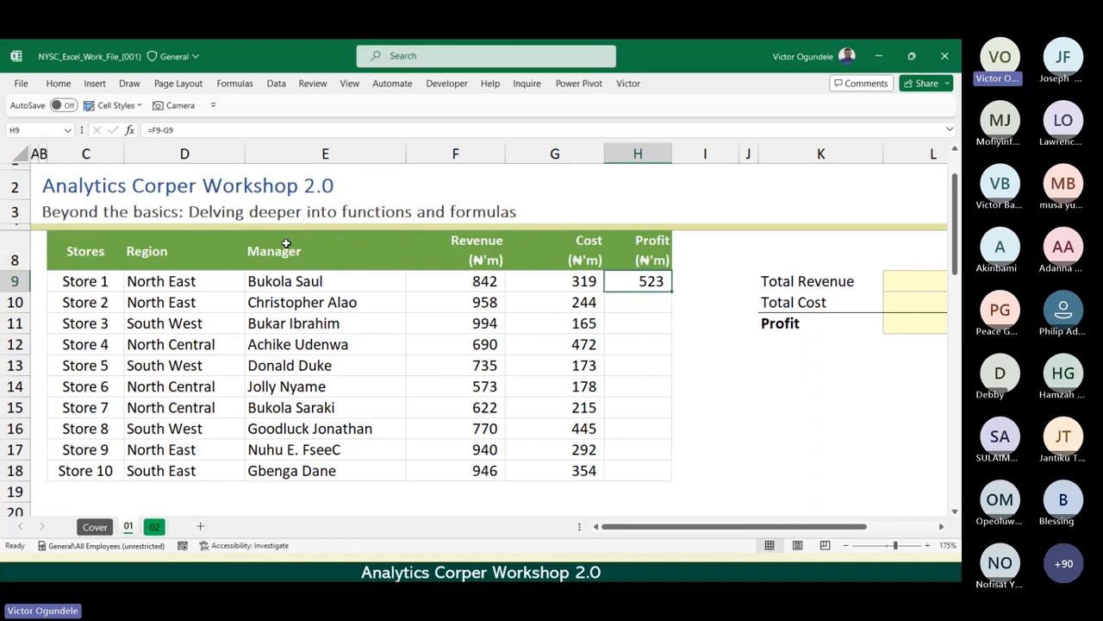
pyautogui.press('Delete')
pyautogui.write('=')
pyautogui.press('Left')
pyautogui.press('Left')
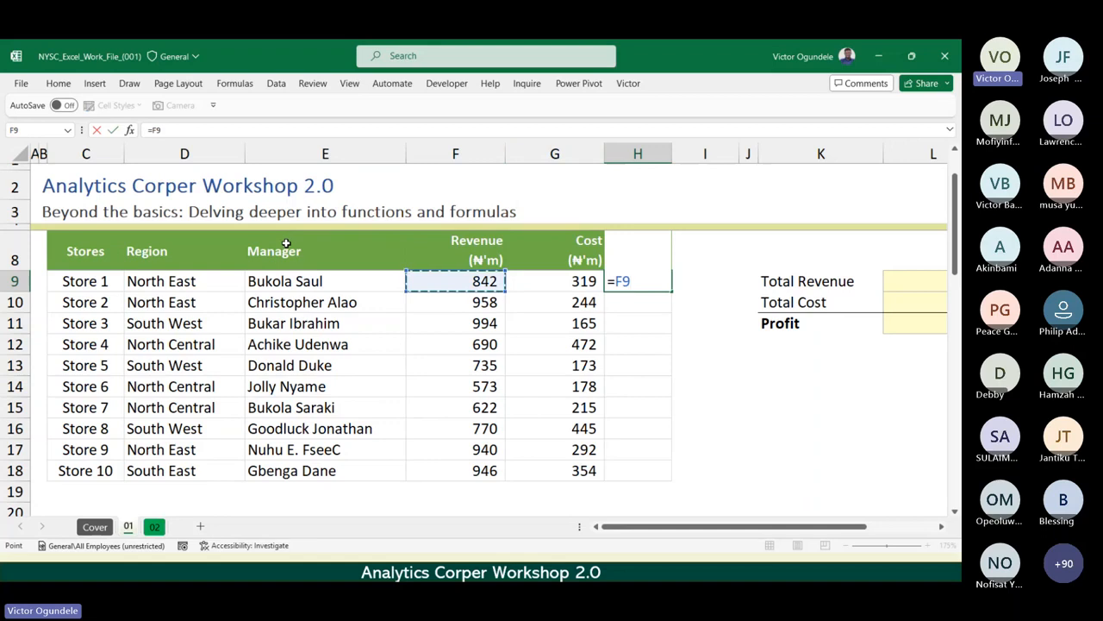
pyautogui.write('-')
pyautogui.press('Left')
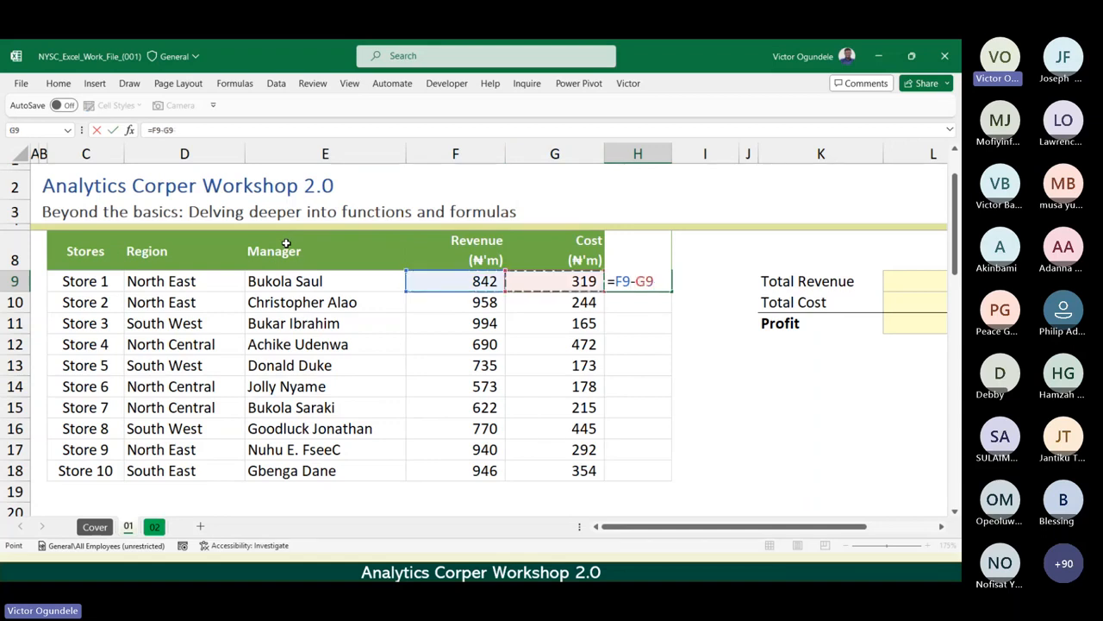
pyautogui.hotkey('ctrl', 'Return')
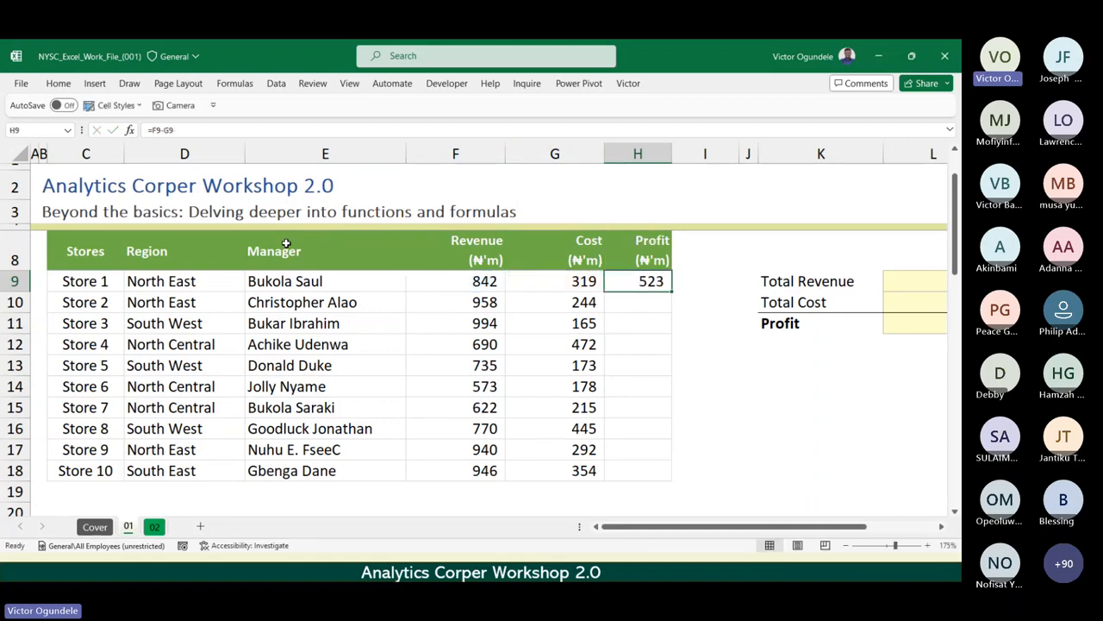
# Fill Store 1's profit formula in H9 down the Profit column to Store 10 in H18.
pyautogui.click(630, 467)
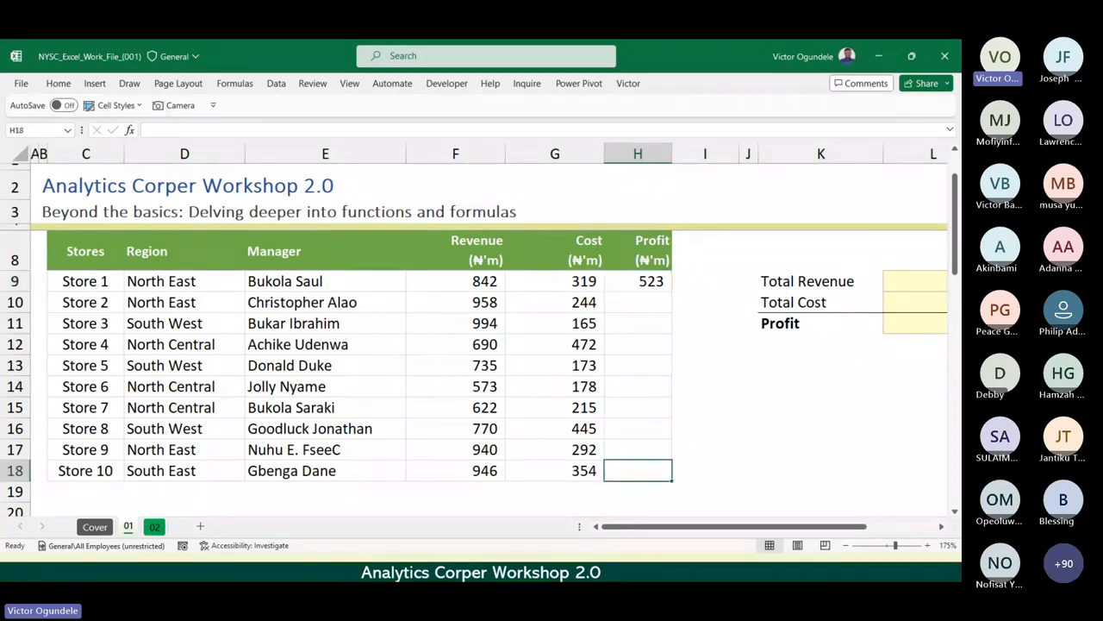
pyautogui.hotkey('alt', 'Tab')
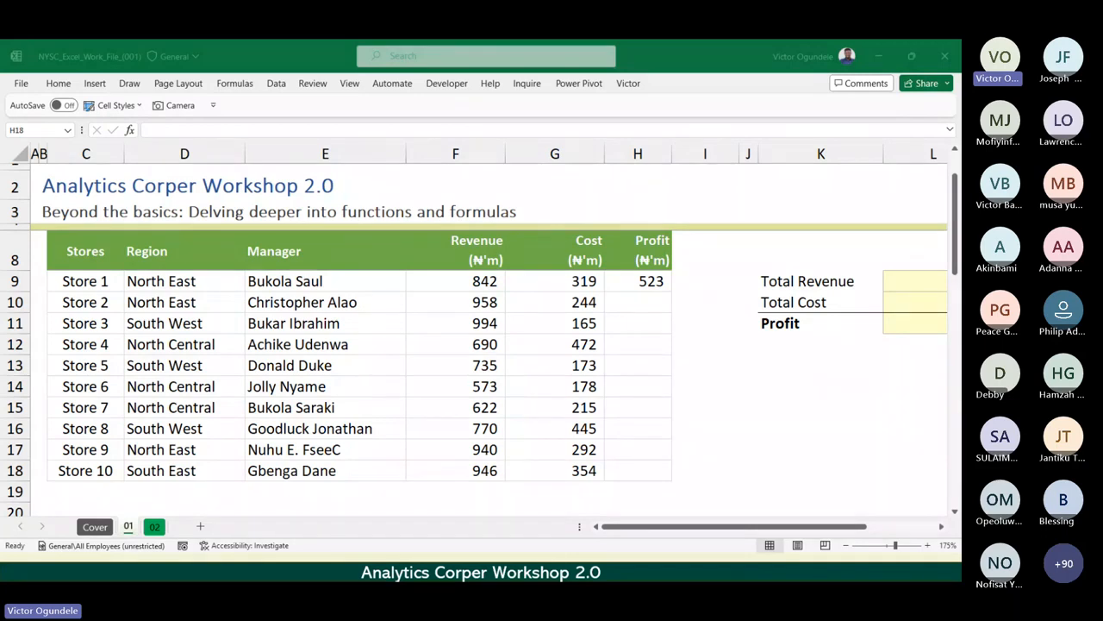
pyautogui.click(655, 280)
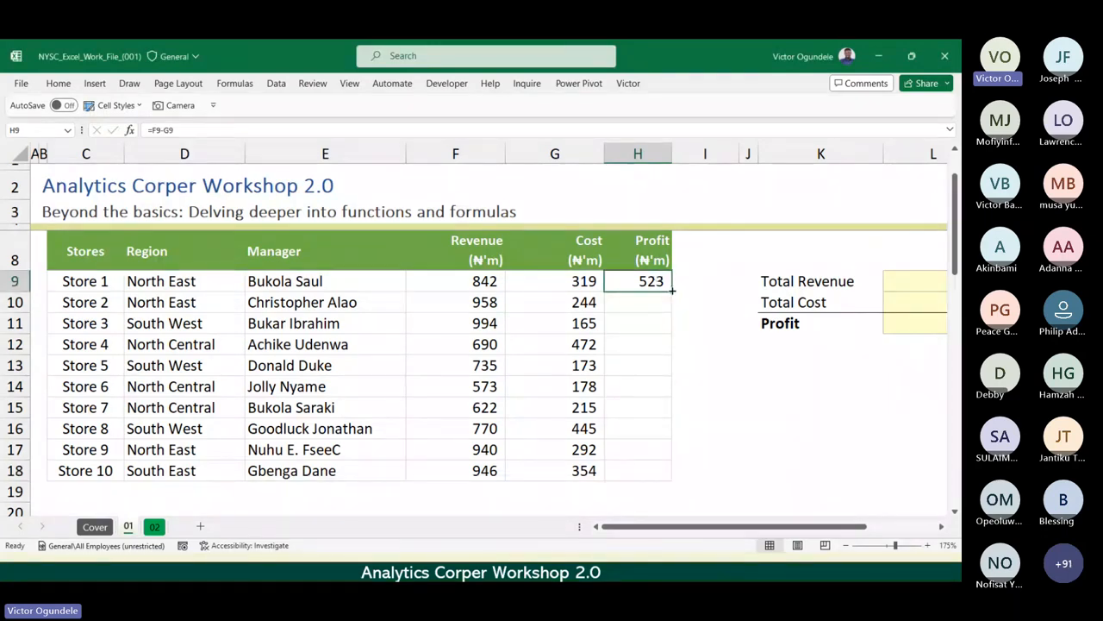
pyautogui.doubleClick(672, 291)
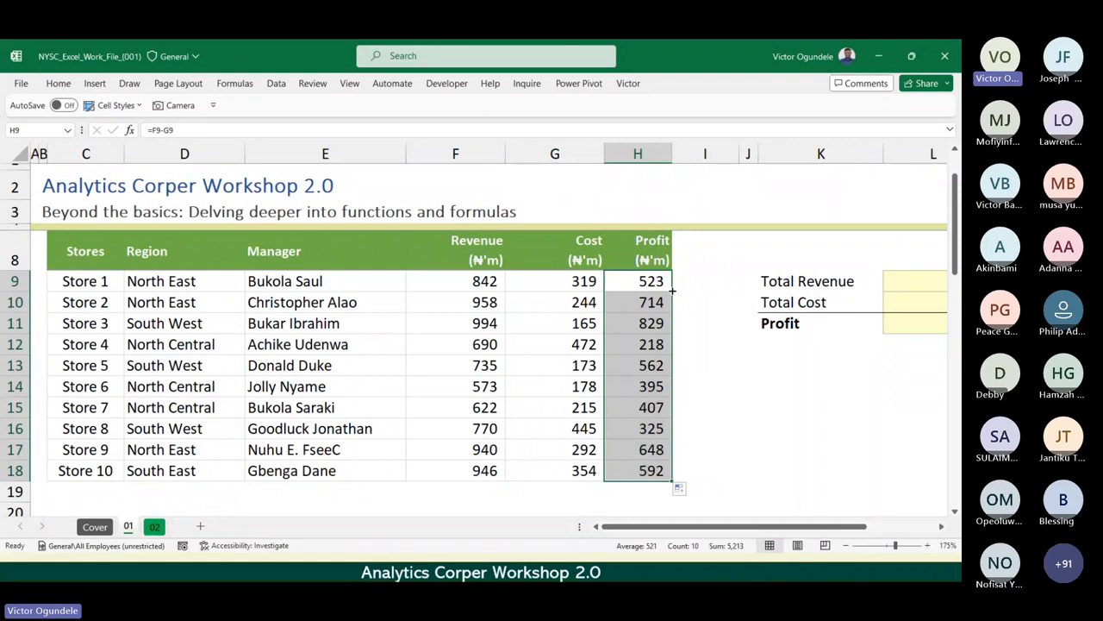
# Inspect the profit formulas in H9 and H10 to compare which revenue and cost cells each one references.
pyautogui.click(624, 285)
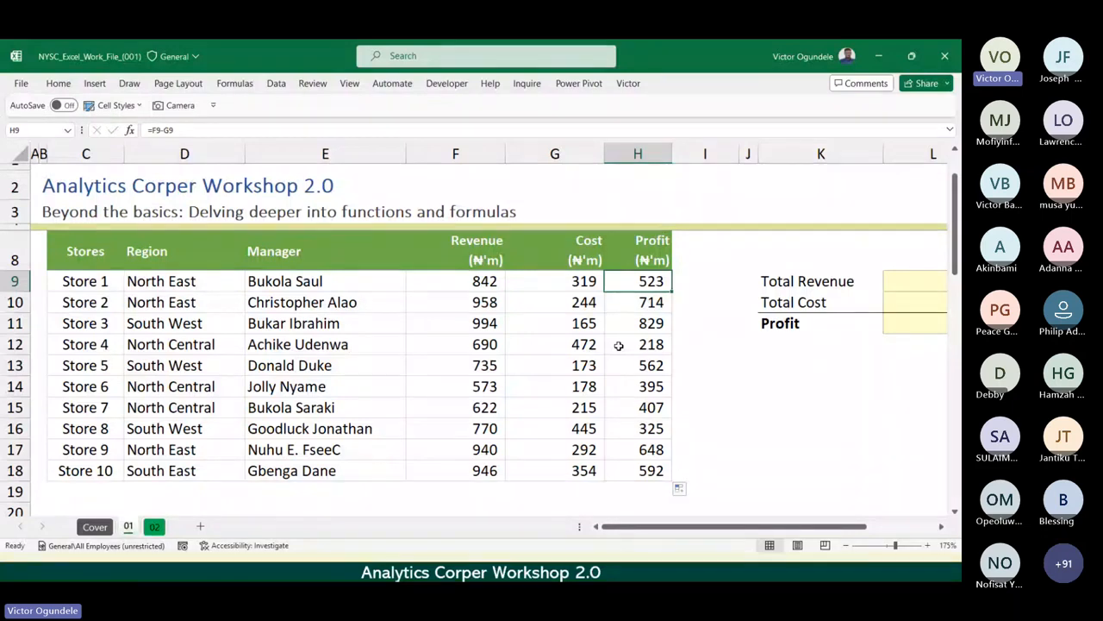
pyautogui.scroll(-1, 619, 345)
pyautogui.scroll(1, 619, 345)
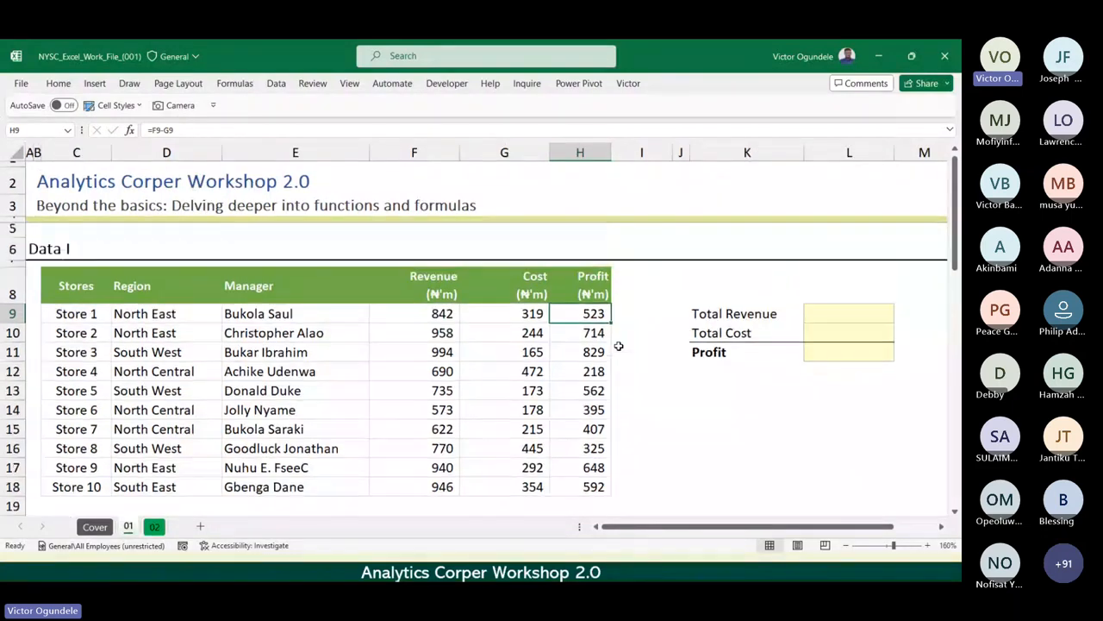
pyautogui.scroll(-1, 619, 345)
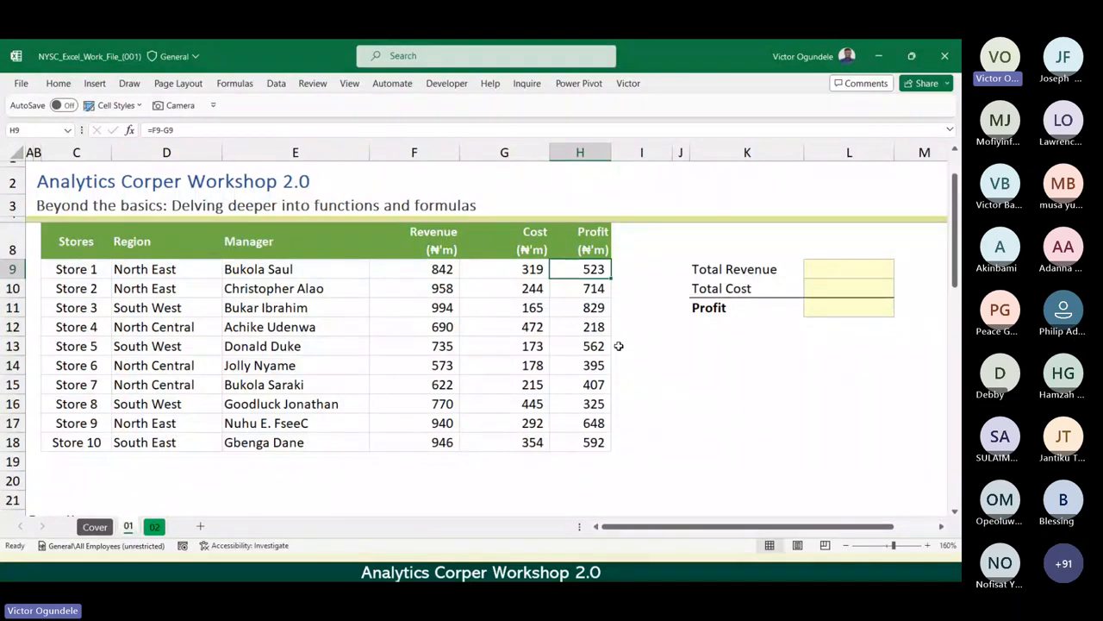
pyautogui.press('F2')
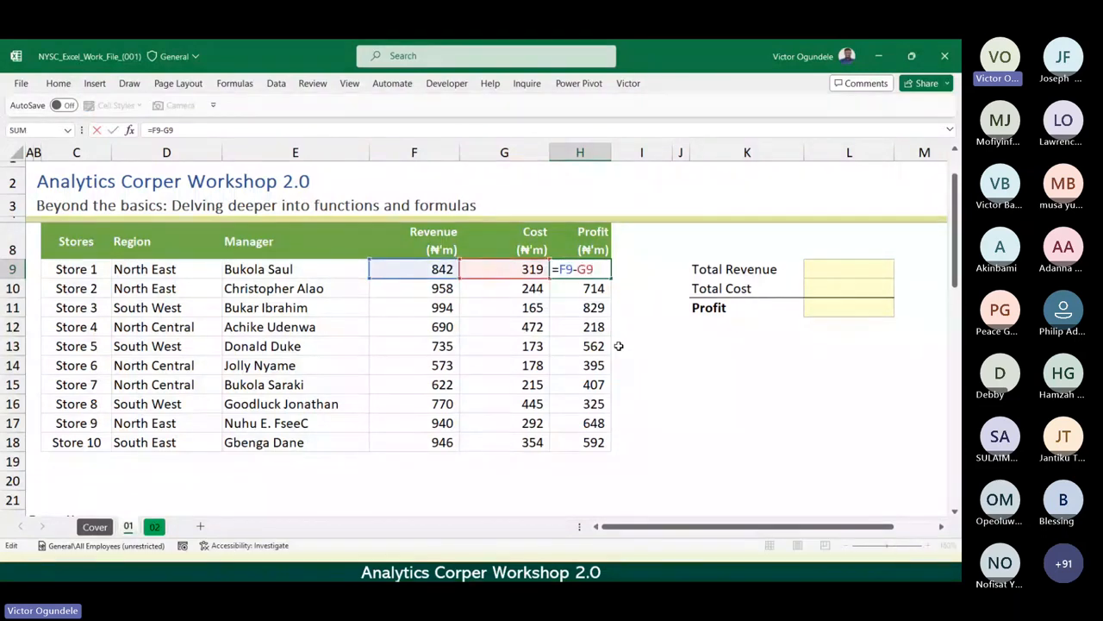
pyautogui.press('Return')
pyautogui.press('F2')
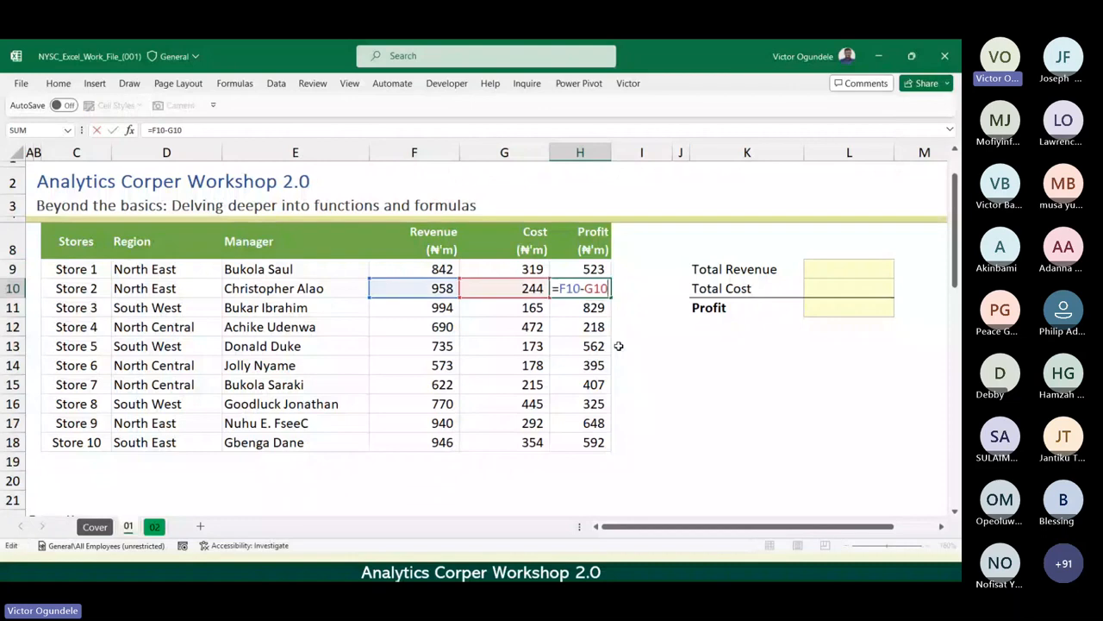
pyautogui.press('Escape')
pyautogui.keyDown('ctrl'); pyautogui.scroll(2, 619, 346); pyautogui.keyUp('ctrl')
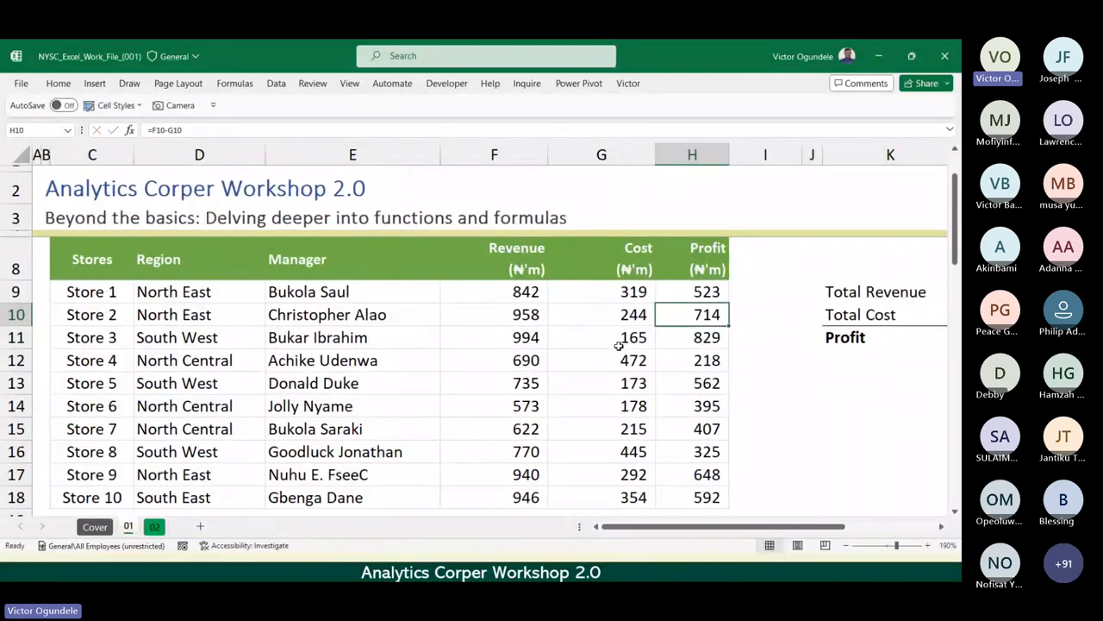
pyautogui.press('F2')
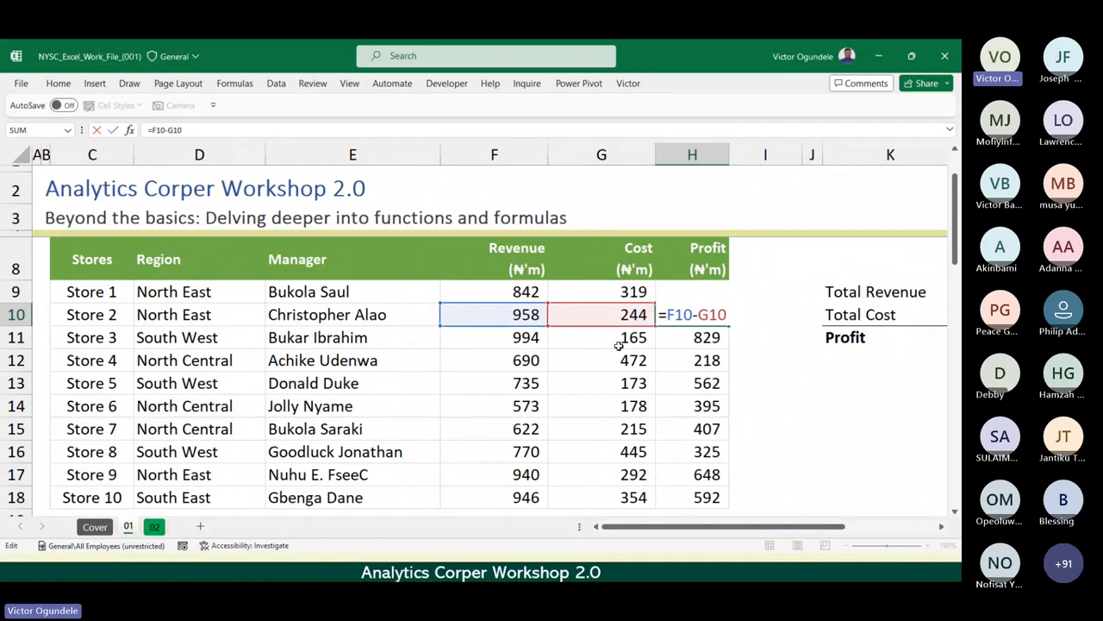
pyautogui.hotkey('ctrl', 'Return')
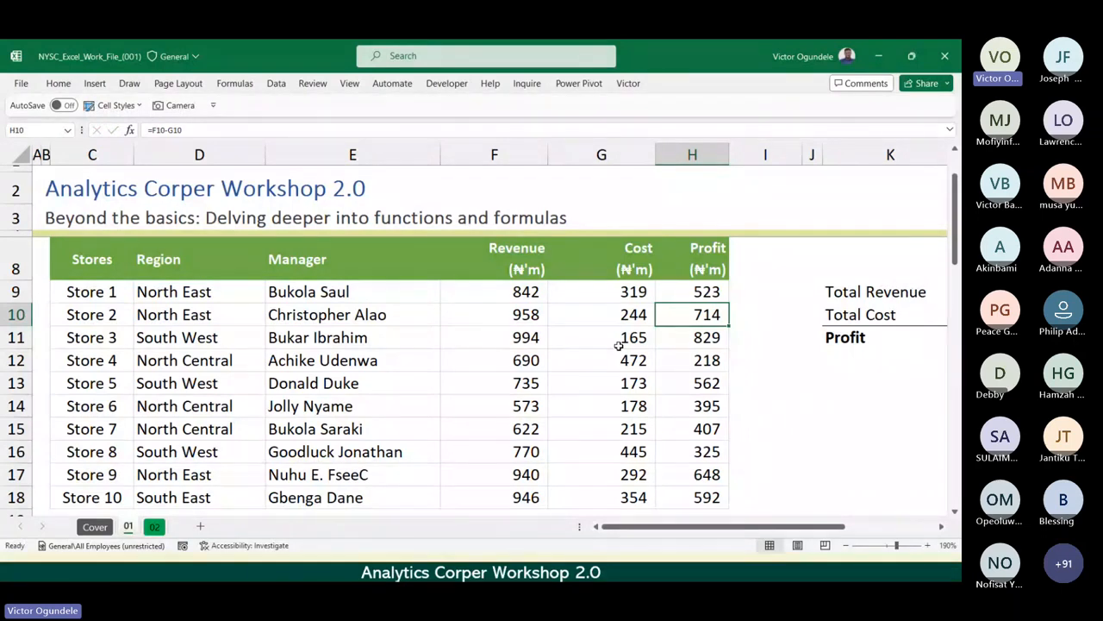
pyautogui.press('Up')
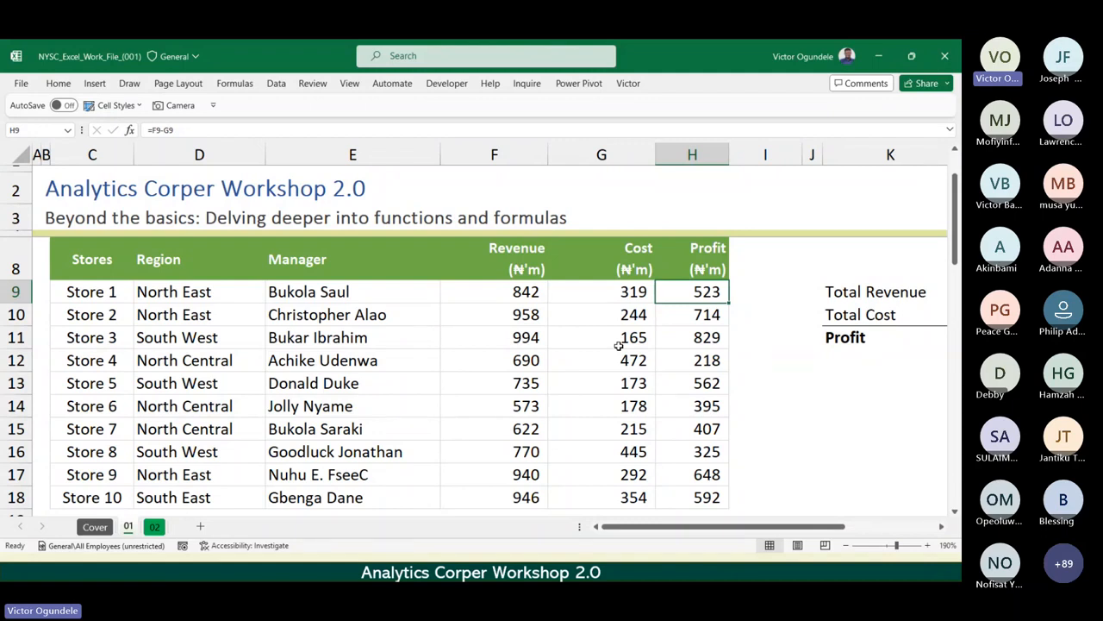
# Clear the profits of Stores 2 to 10 in H10:H18, refill them from H9's formula, and select H9.
pyautogui.press('Down')
pyautogui.hotkey('ctrl', 'shift', 'Down')
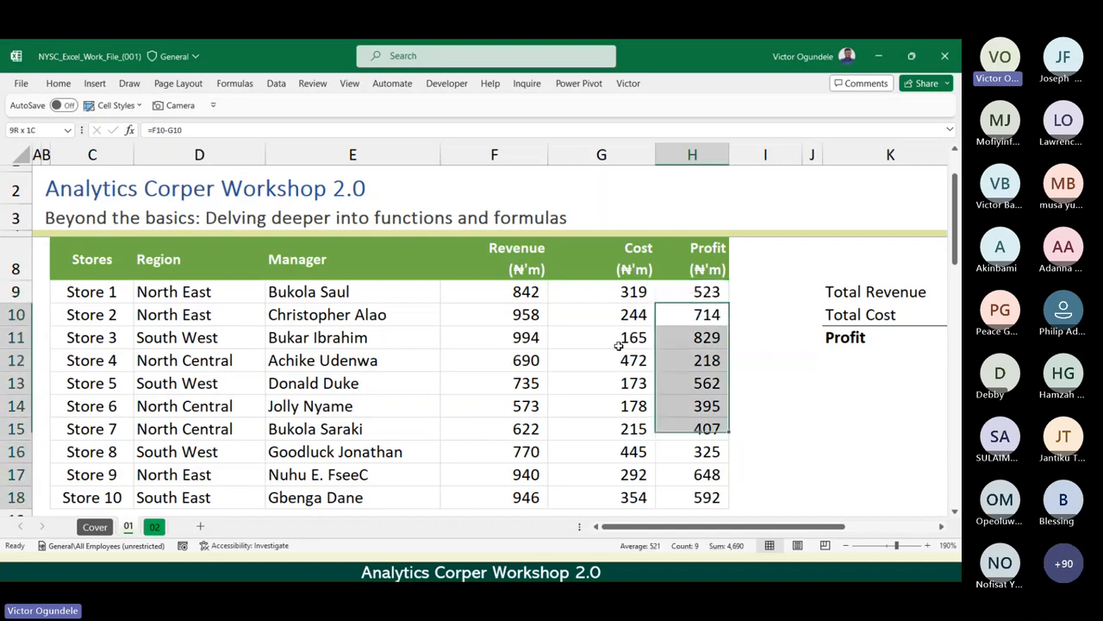
pyautogui.press('Delete')
pyautogui.press('Up')
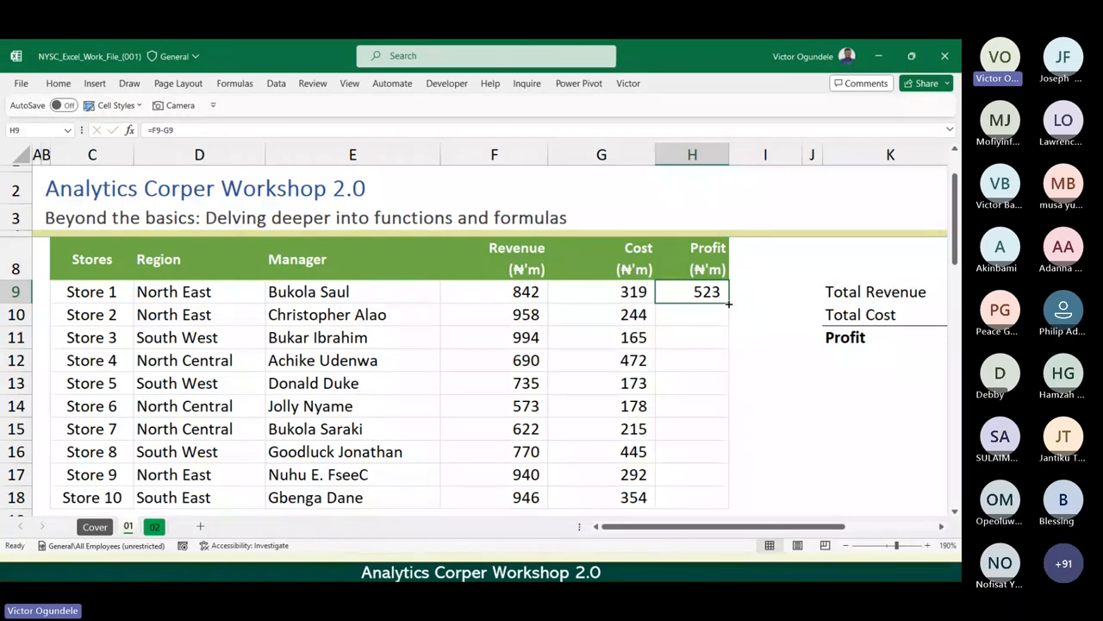
pyautogui.moveTo(728, 303); pyautogui.dragTo(730, 500)
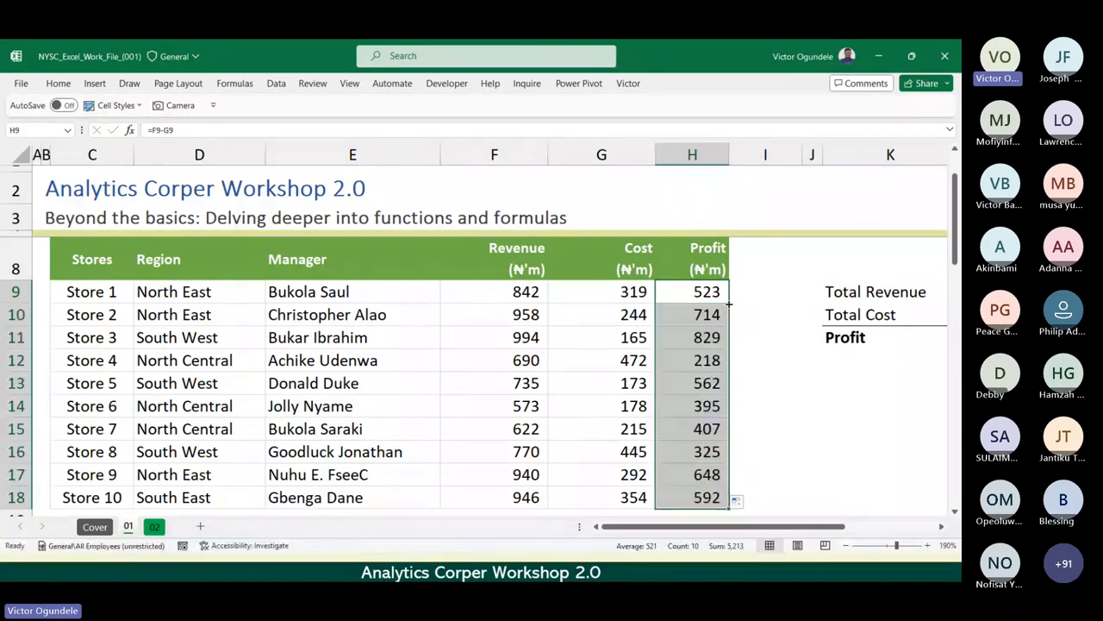
pyautogui.click(707, 297)
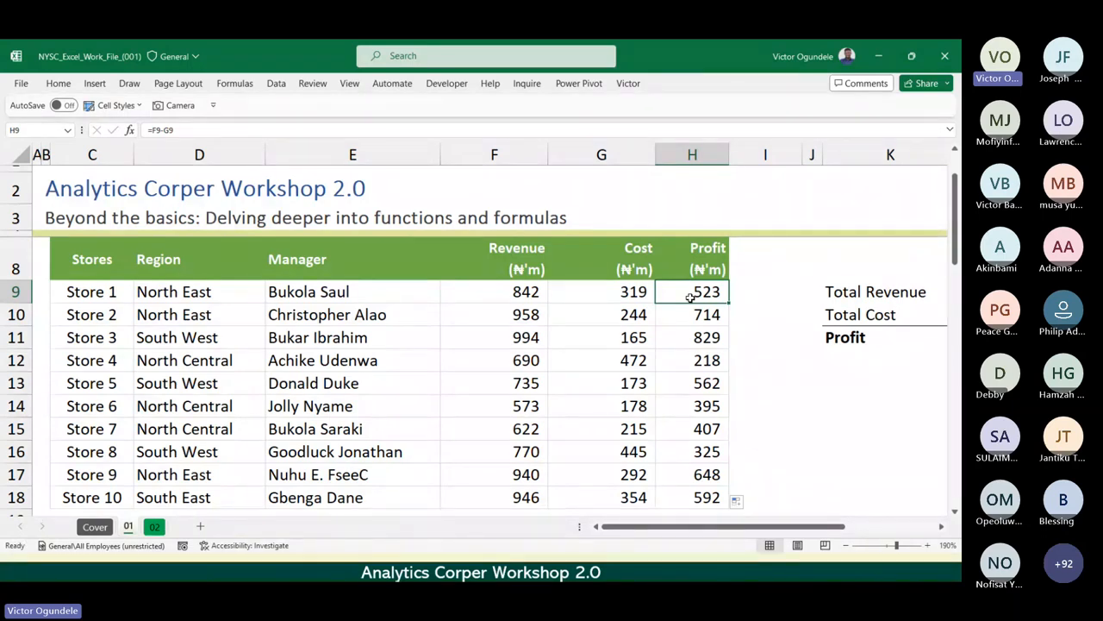
# Review the Total Revenue, Total Cost and Profit cells in L9:L11 against the ranges F9:F18 and G9:G18.
pyautogui.scroll(-2, 690, 297)
pyautogui.press('Right')
pyautogui.press('Right')
pyautogui.press('Right')
pyautogui.press('Right')
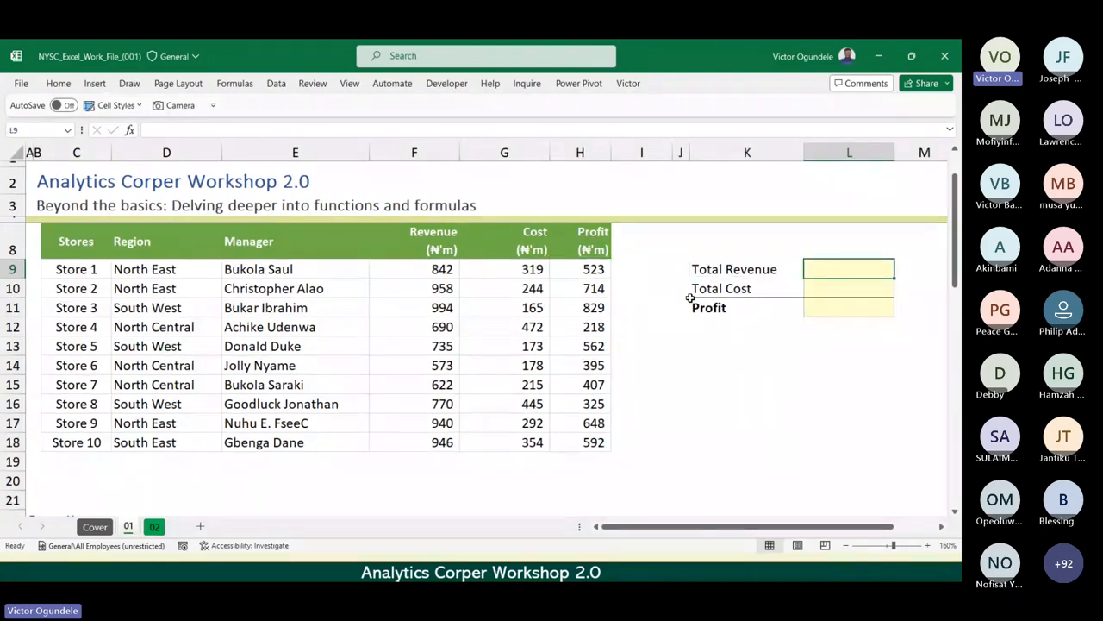
pyautogui.click(817, 282)
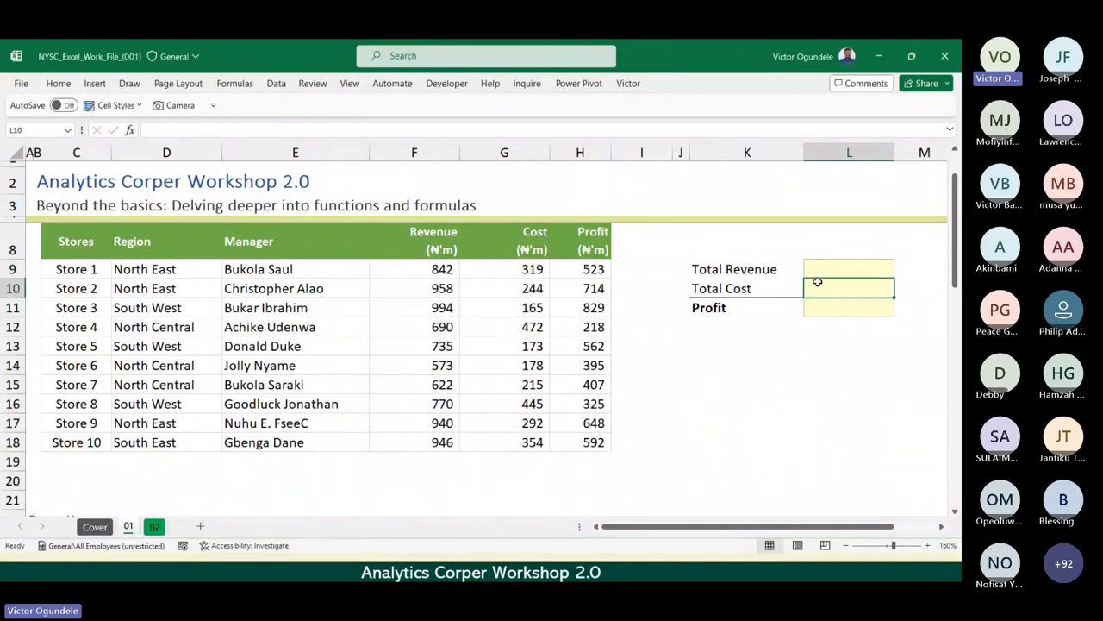
pyautogui.press('Up')
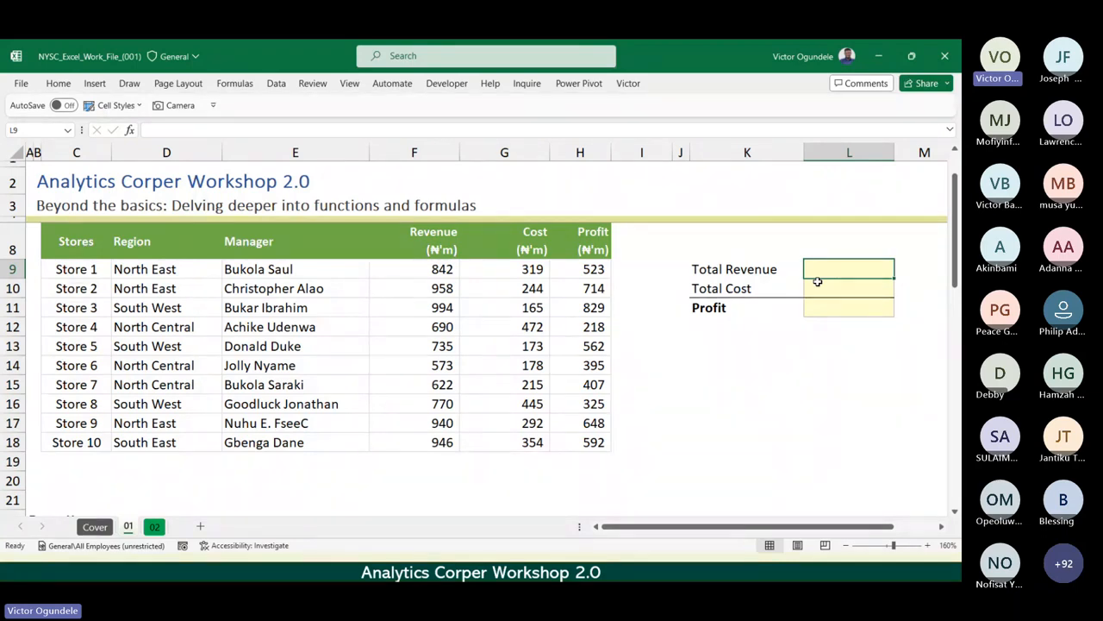
pyautogui.click(436, 272)
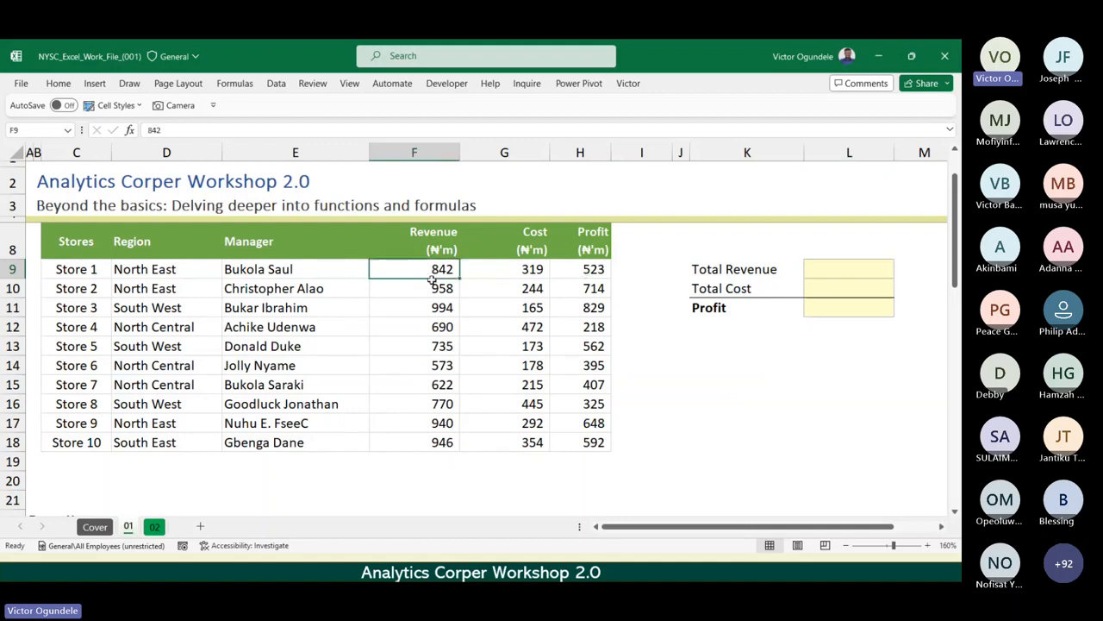
pyautogui.moveTo(432, 279); pyautogui.dragTo(431, 438)
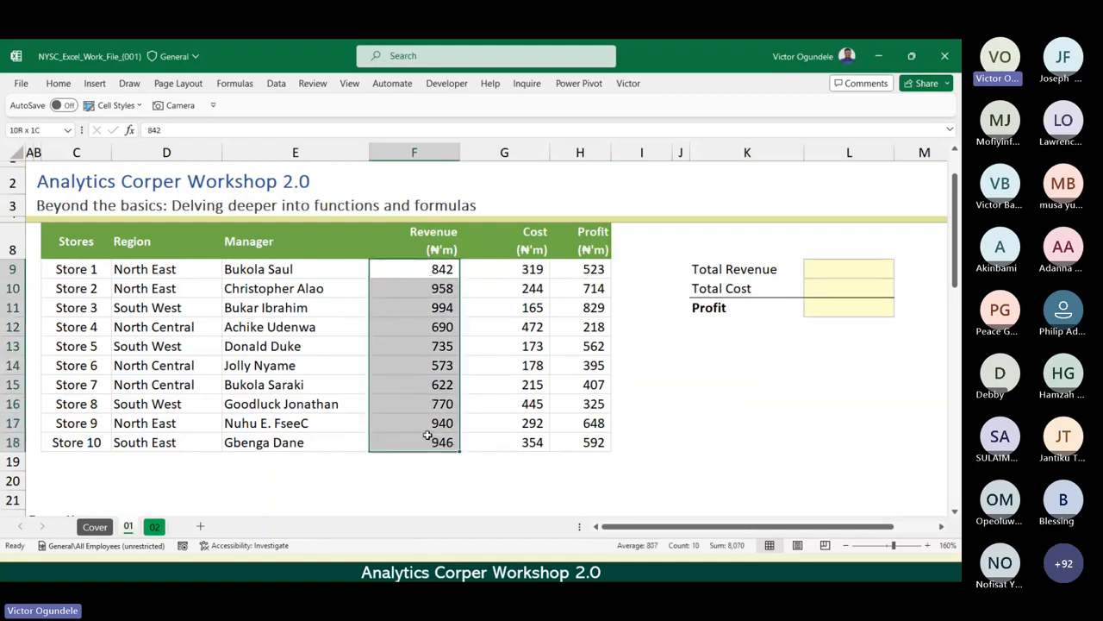
pyautogui.click(855, 301)
pyautogui.moveTo(512, 267); pyautogui.dragTo(510, 442)
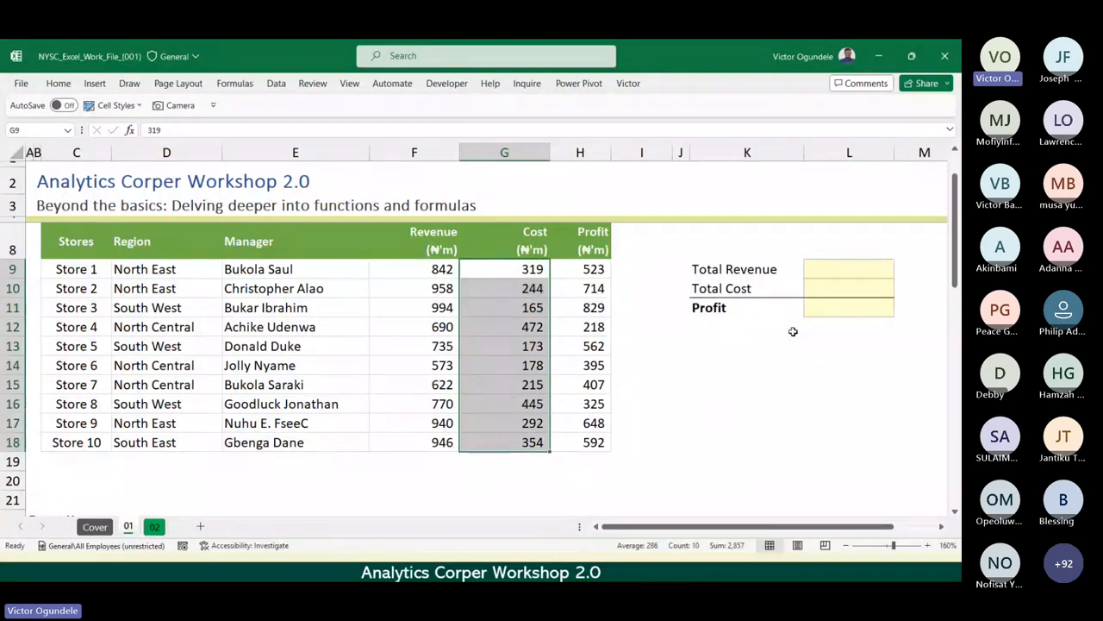
pyautogui.click(845, 306)
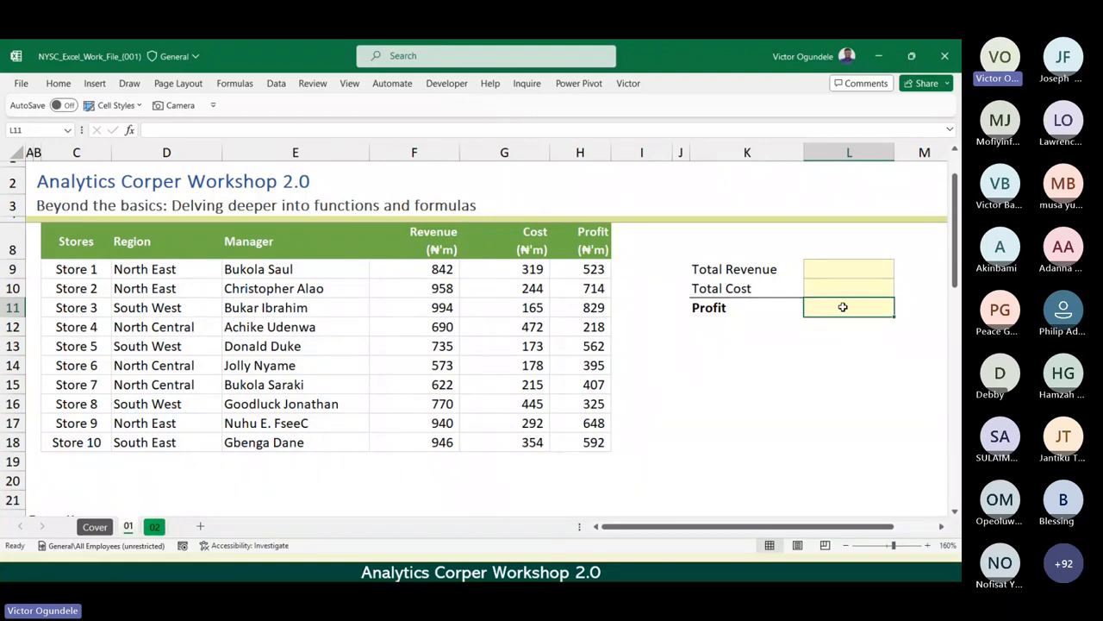
pyautogui.press('Up')
pyautogui.press('Up')
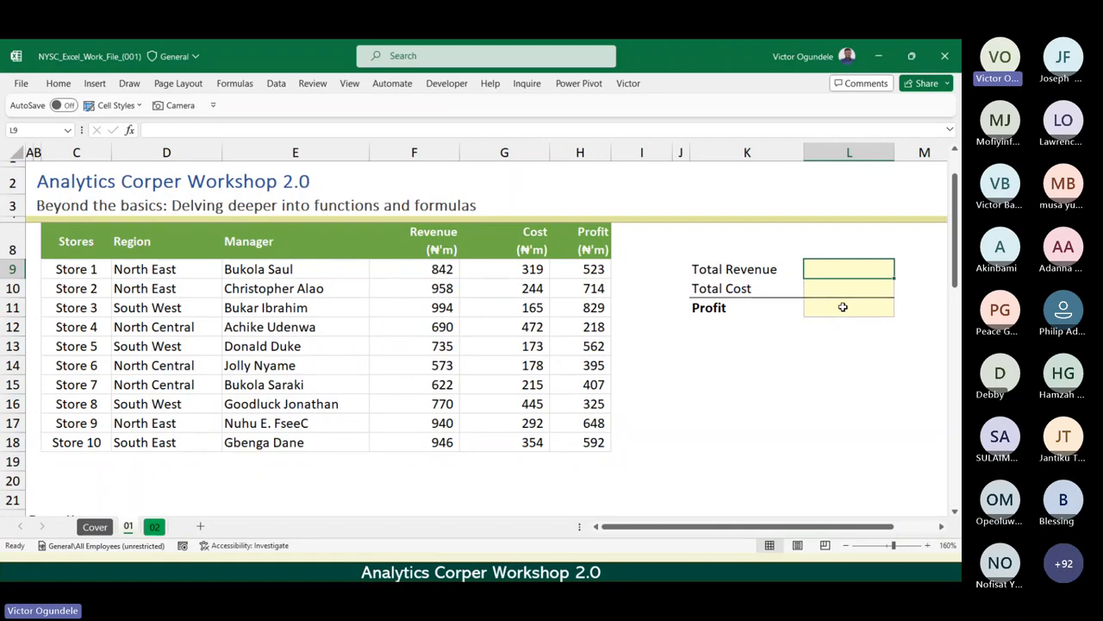
pyautogui.keyDown('ctrl'); pyautogui.scroll(3, 843, 307); pyautogui.keyUp('ctrl')
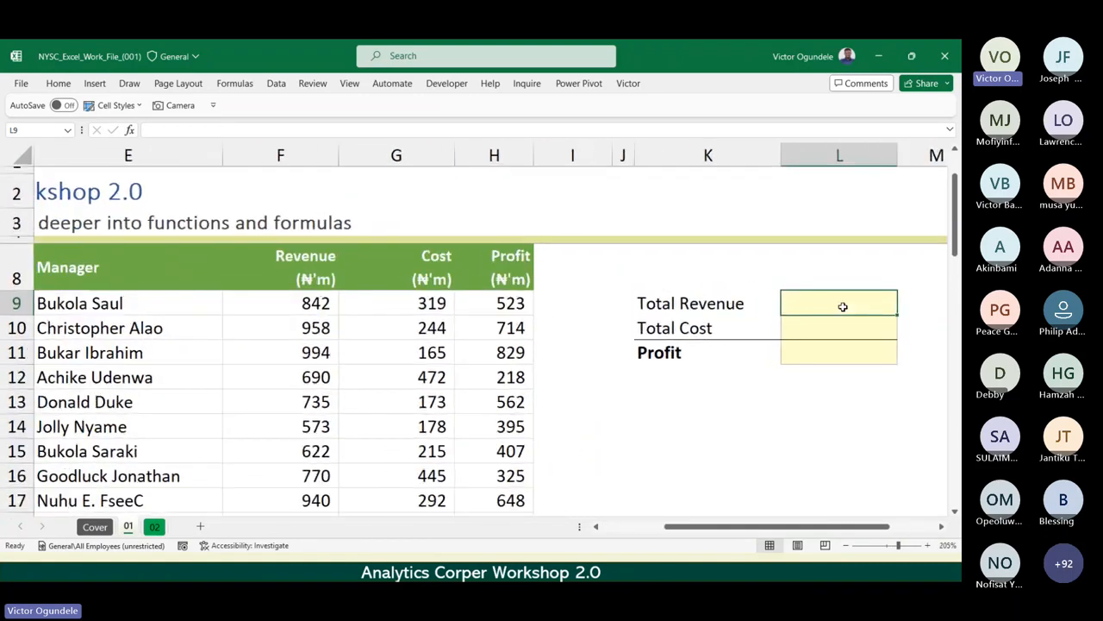
pyautogui.write('=sum')
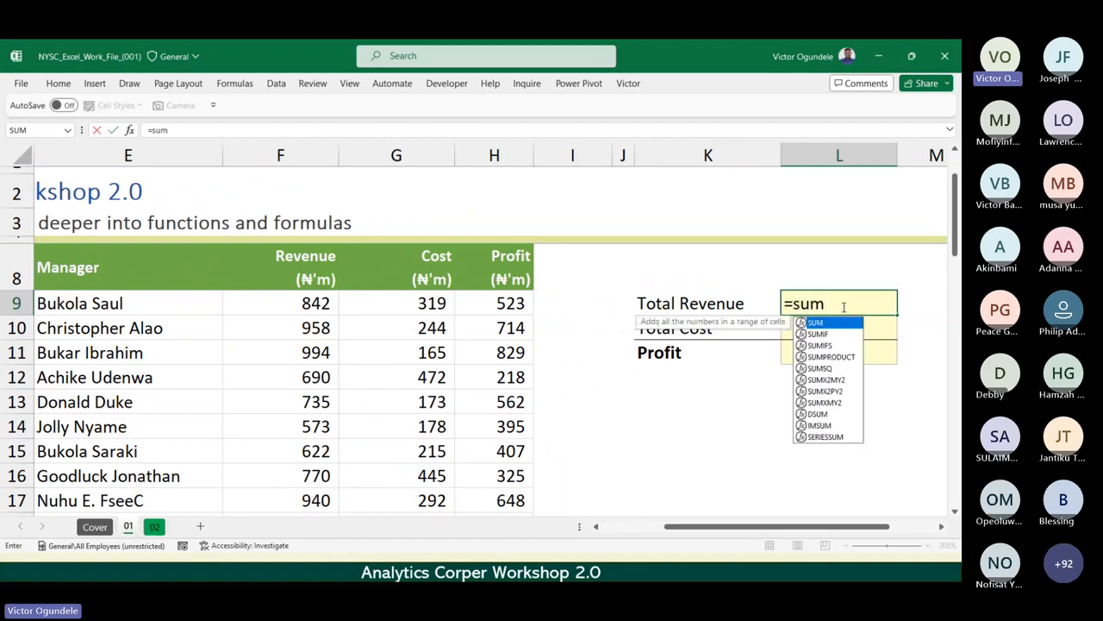
pyautogui.press('Tab')
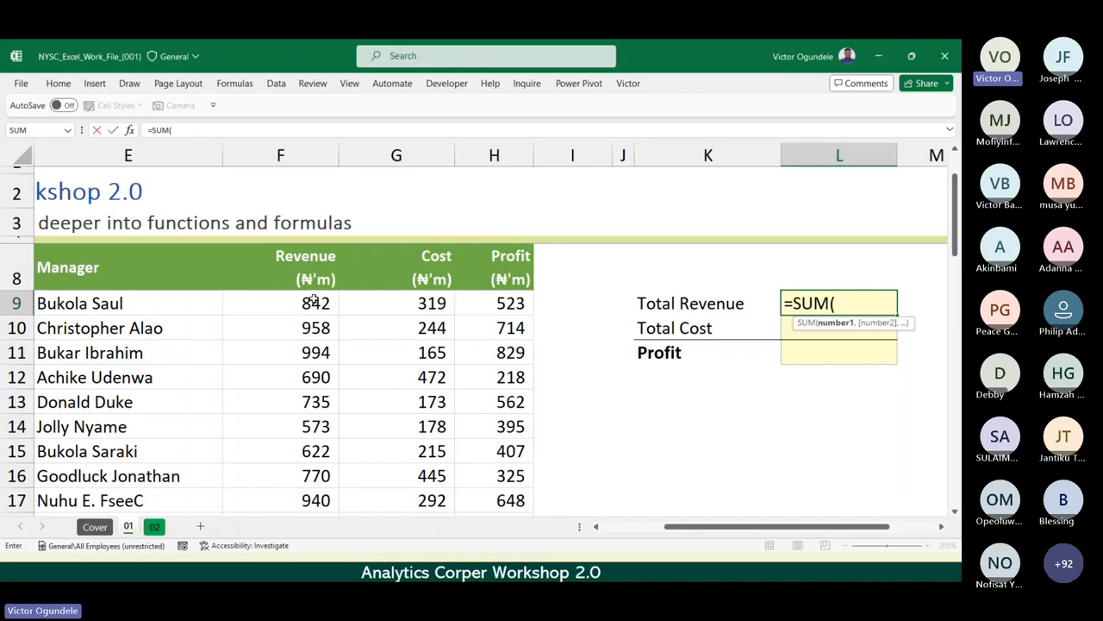
pyautogui.press('Escape')
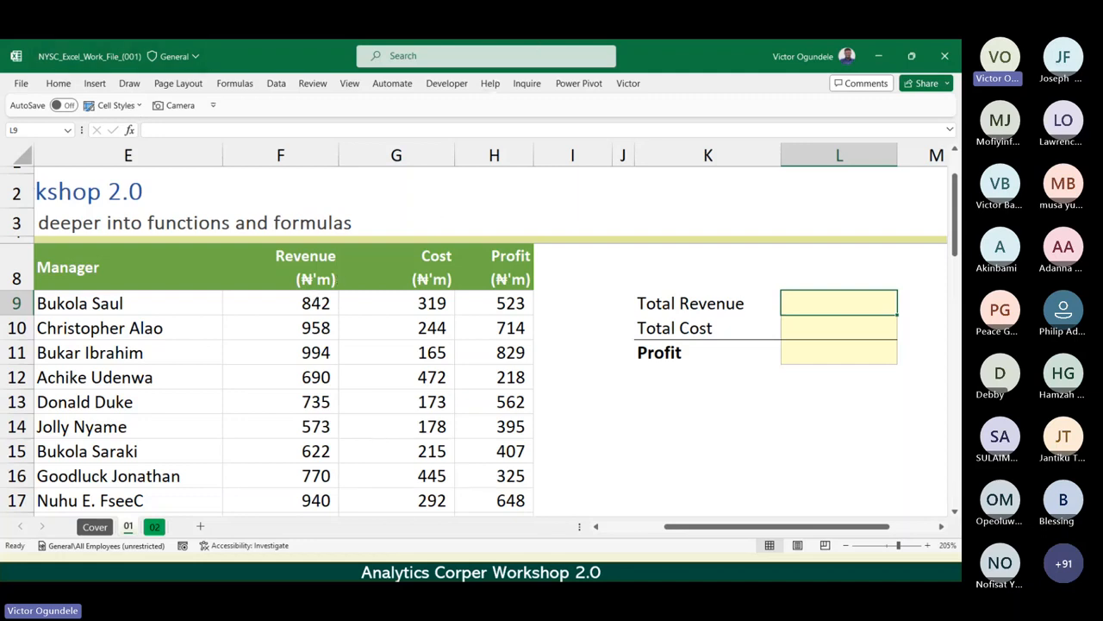
pyautogui.hotkey('alt', 'Tab')
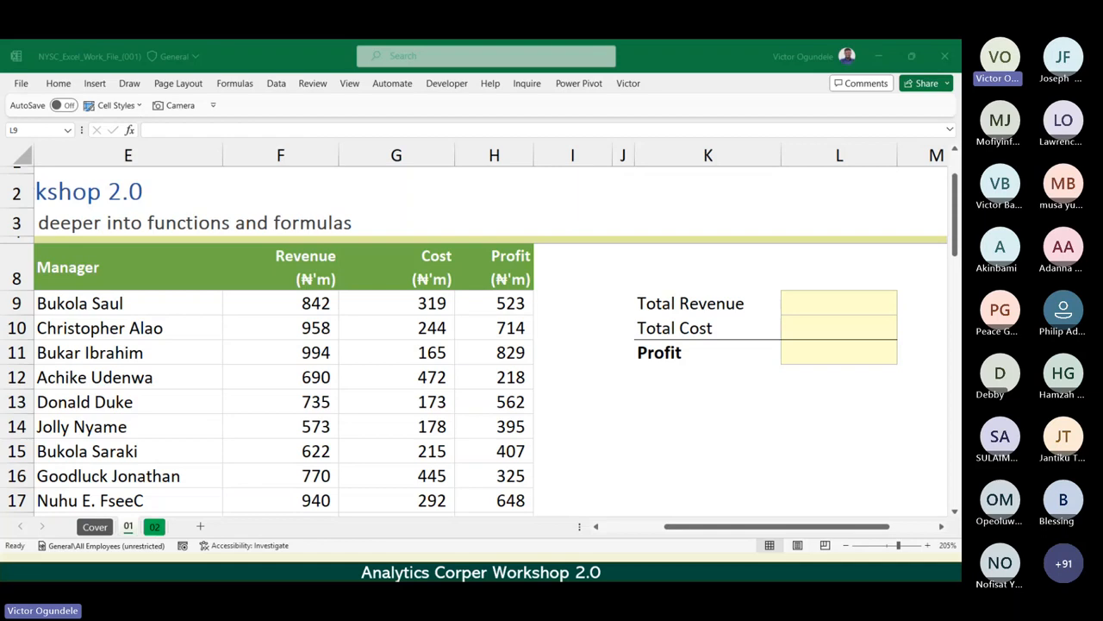
# Calculate Total Revenue in L9 with =SUM(F9:F18), covering the revenues of Stores 1 to 10.
pyautogui.click(695, 382)
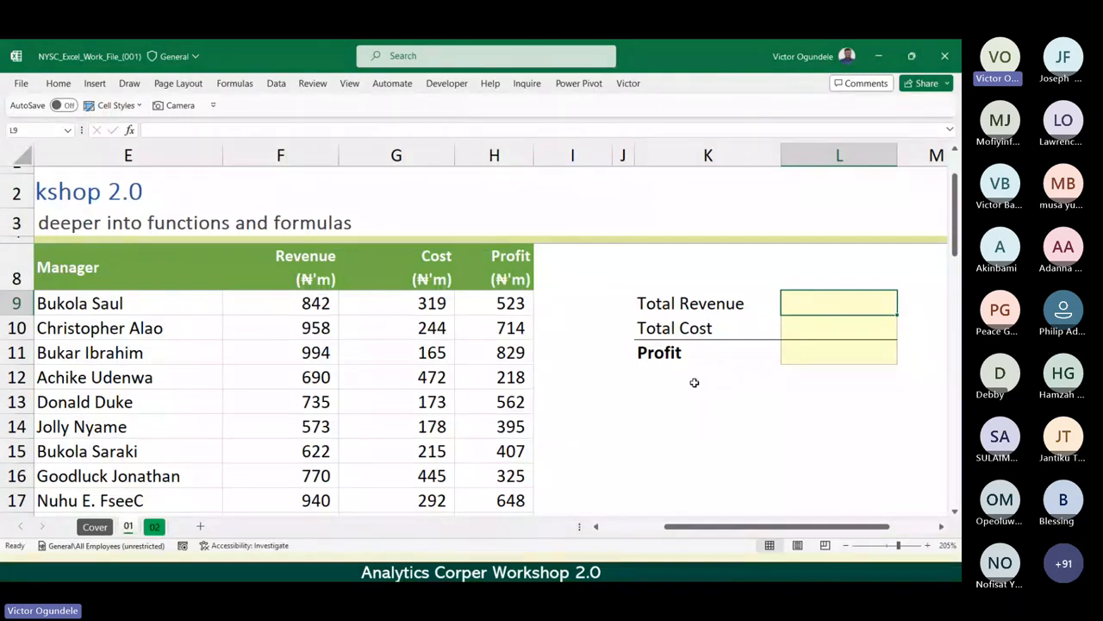
pyautogui.write('=')
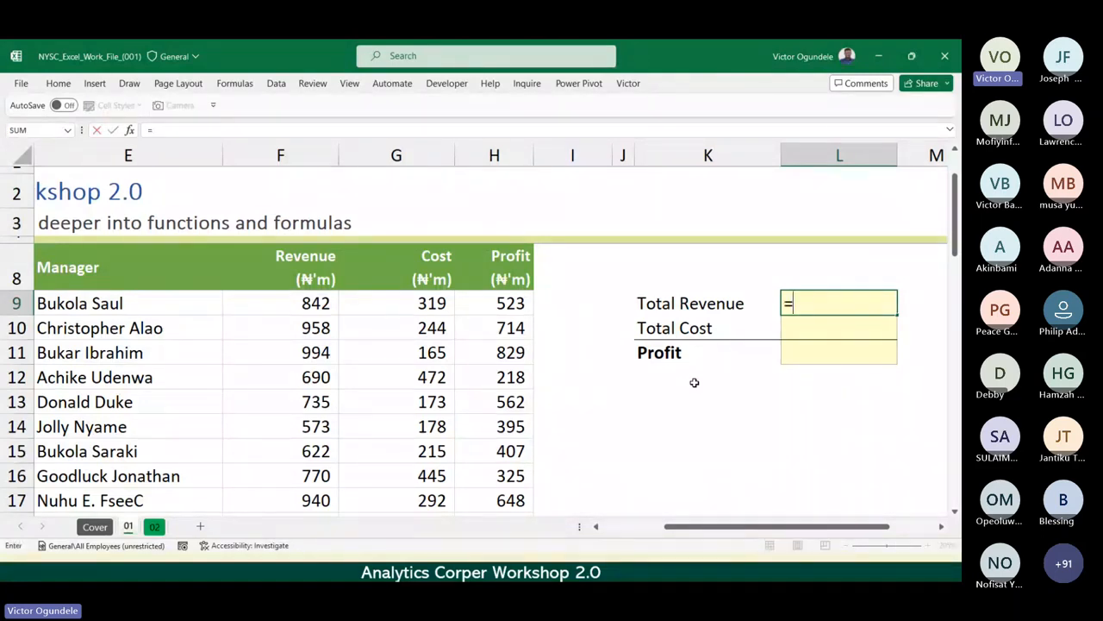
pyautogui.write('sum')
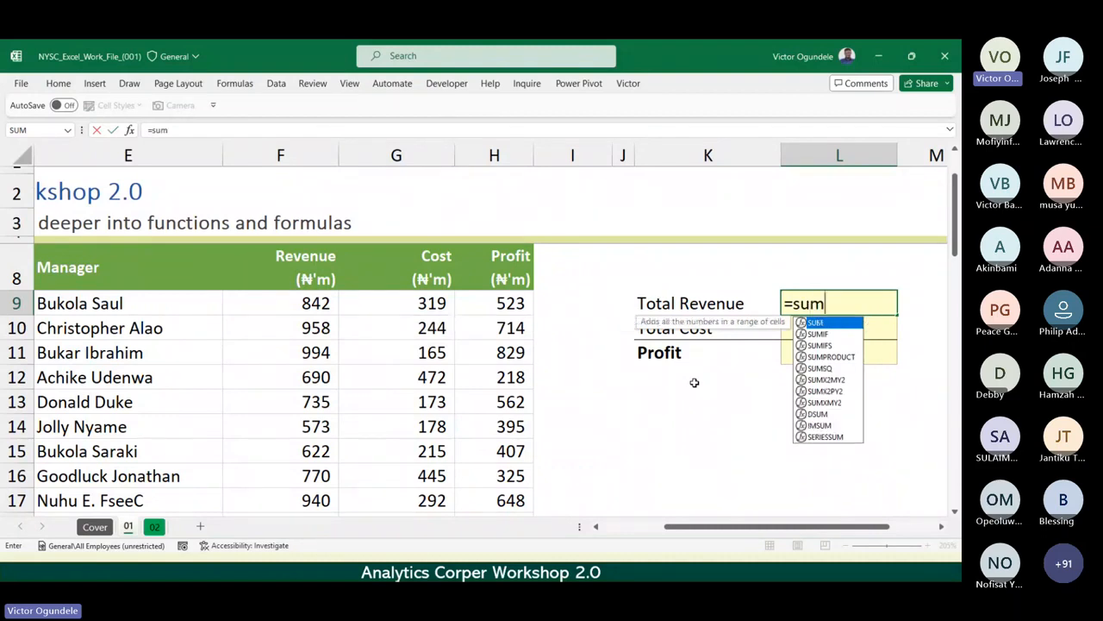
pyautogui.press('Tab')
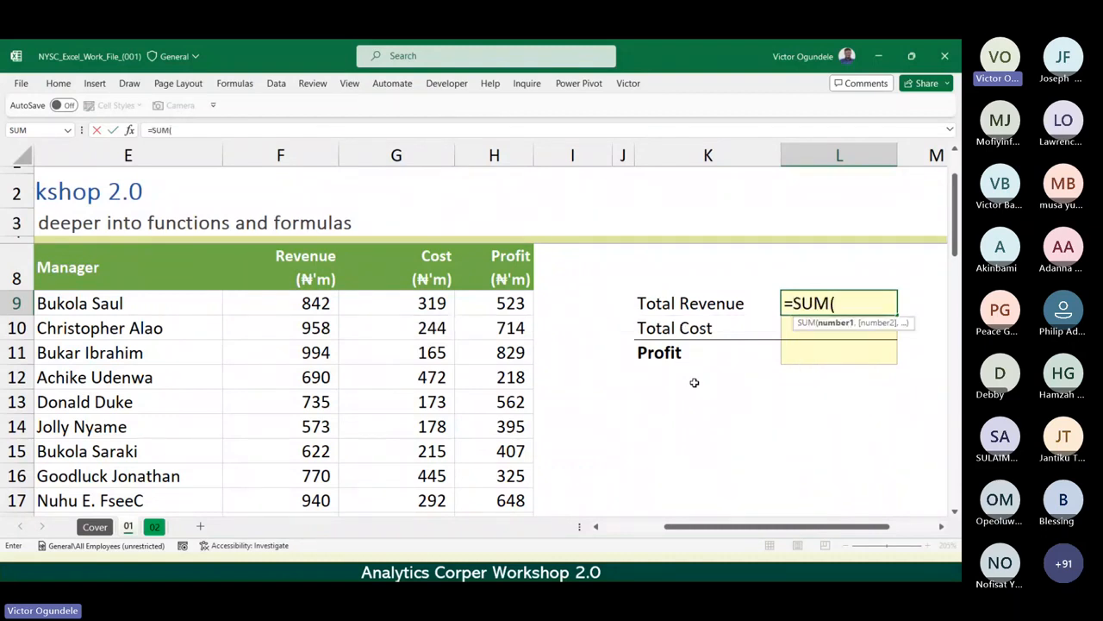
pyautogui.click(317, 303)
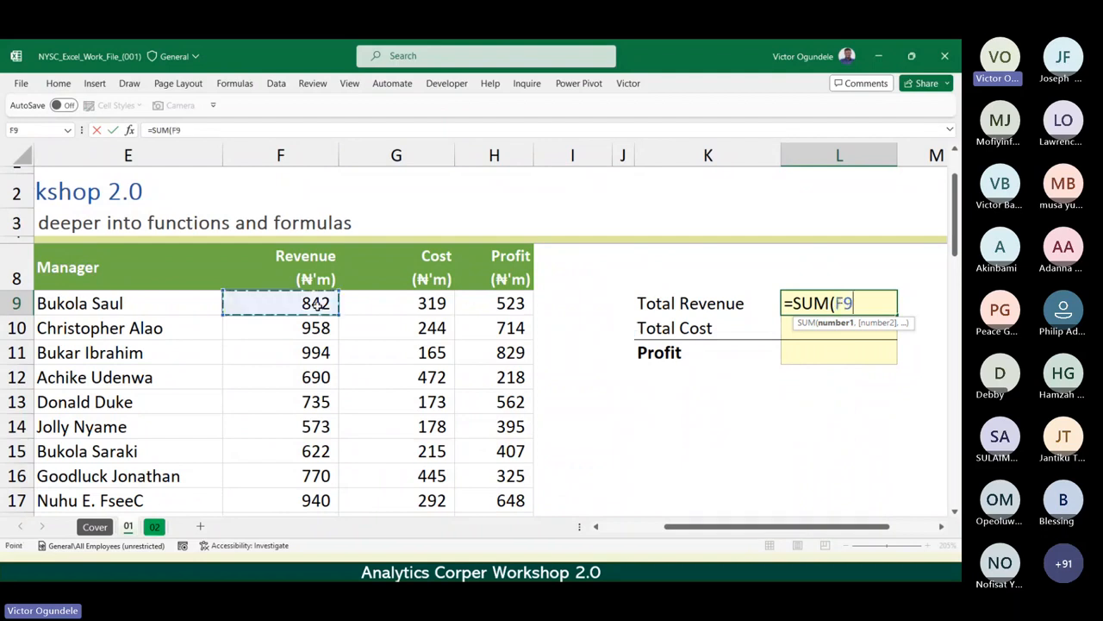
pyautogui.hotkey('ctrl', 'shift', 'Down')
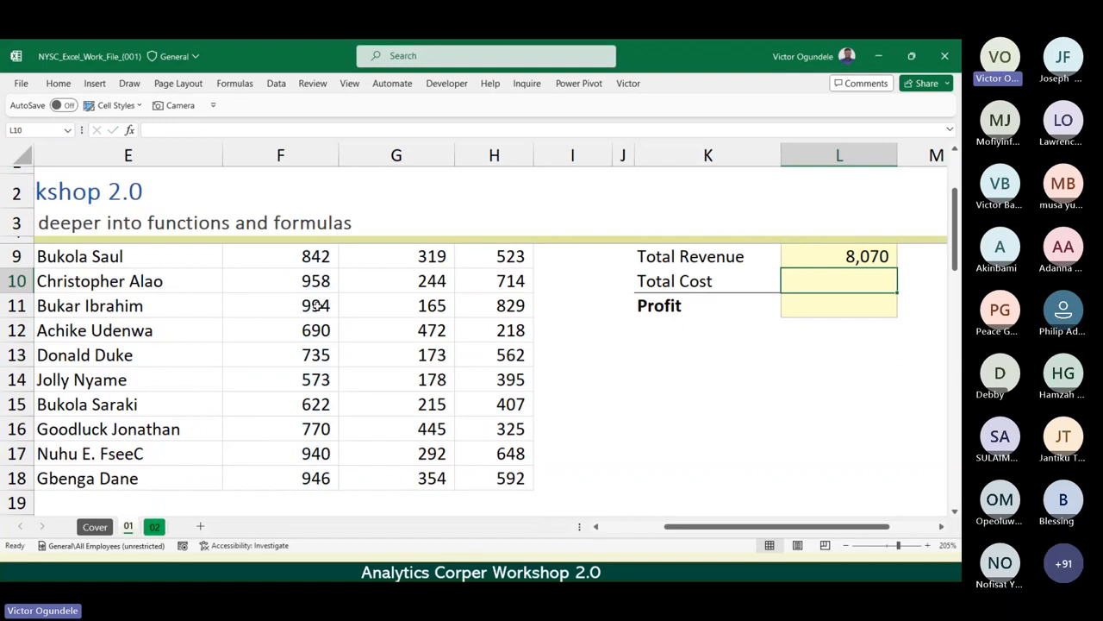
# Calculate Total Cost in L10 with =SUM(G9:G18), covering the costs of Stores 1 to 10, and select L11.
pyautogui.write('=su')
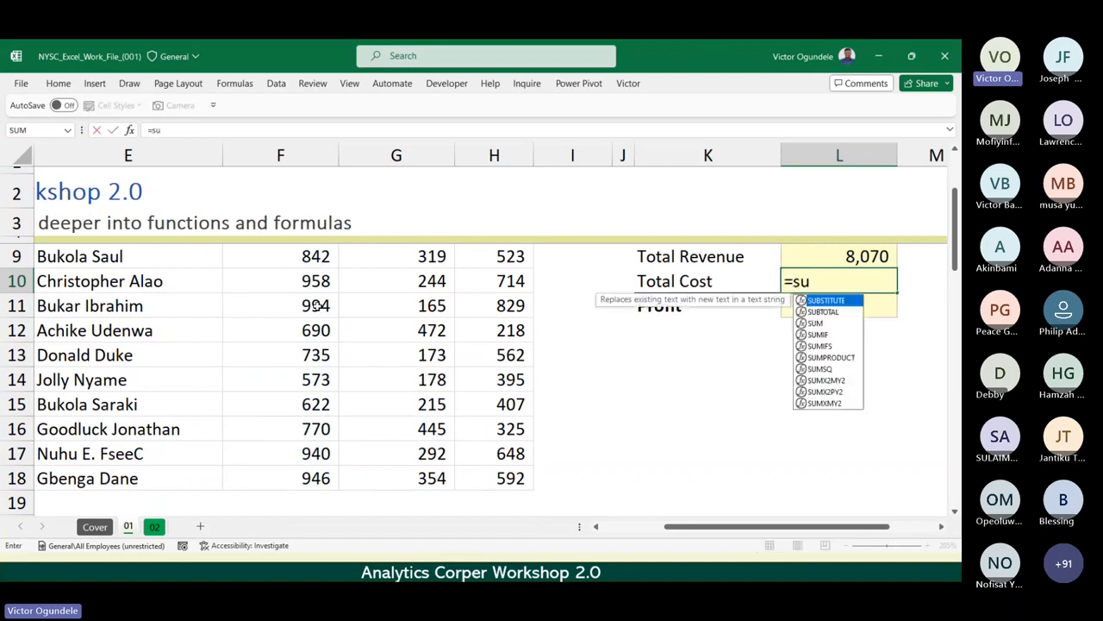
pyautogui.write('m')
pyautogui.press('Tab')
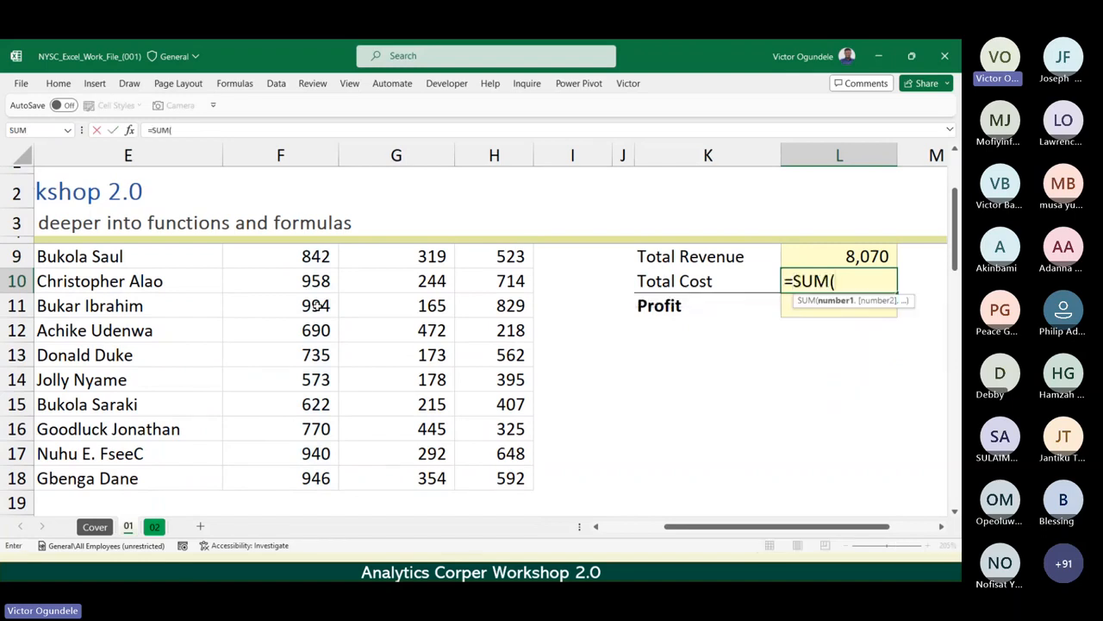
pyautogui.press('Left')
pyautogui.press('Left')
pyautogui.press('Left')
pyautogui.press('Left')
pyautogui.press('Left')
pyautogui.press('Up')
pyautogui.press('Up')
pyautogui.press('Down')
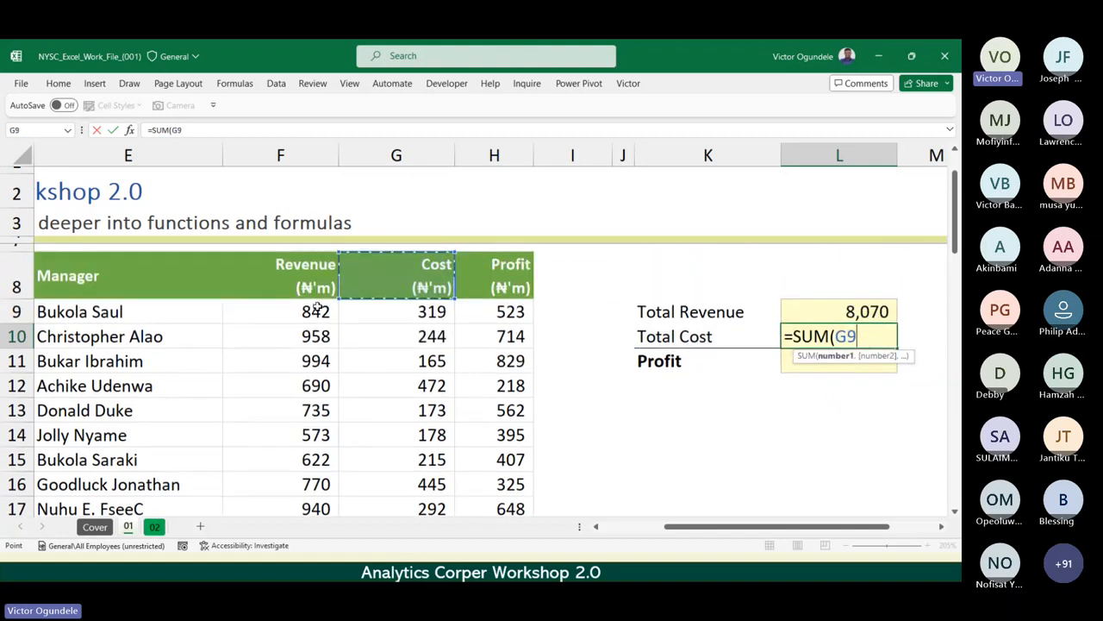
pyautogui.hotkey('ctrl', 'shift', 'Down')
pyautogui.write(')')
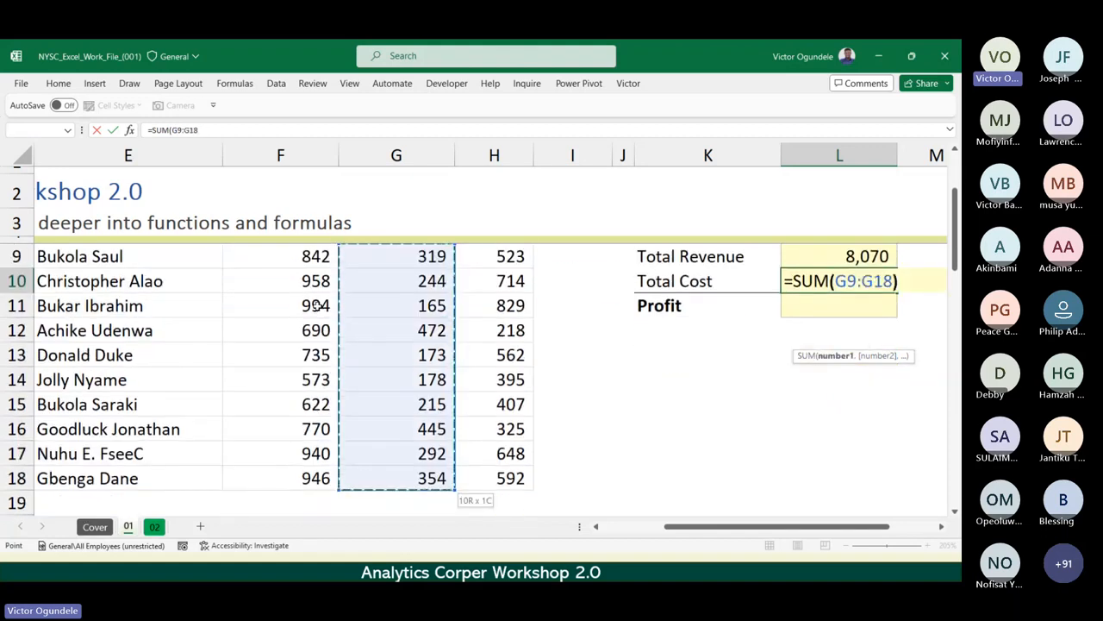
pyautogui.press('Up')
pyautogui.press('Up')
pyautogui.press('Down')
pyautogui.press('Down')
pyautogui.press('Down')
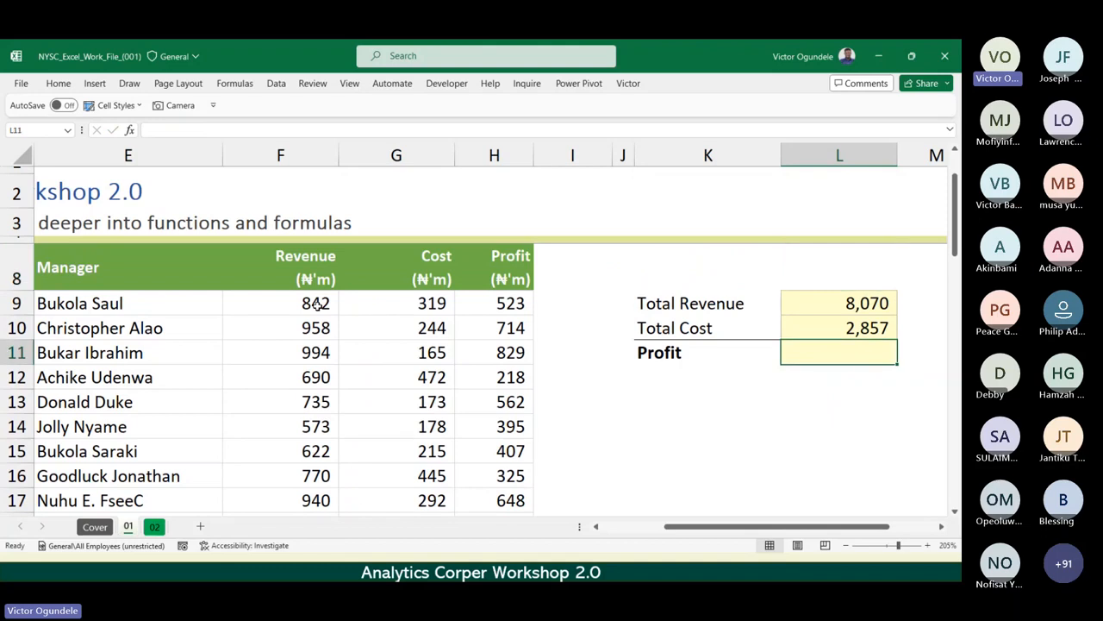
# Calculate the summary Profit in L11 as Total Revenue minus Total Cost with =L9-L10.
pyautogui.write('=')
pyautogui.press('Up')
pyautogui.press('Up')
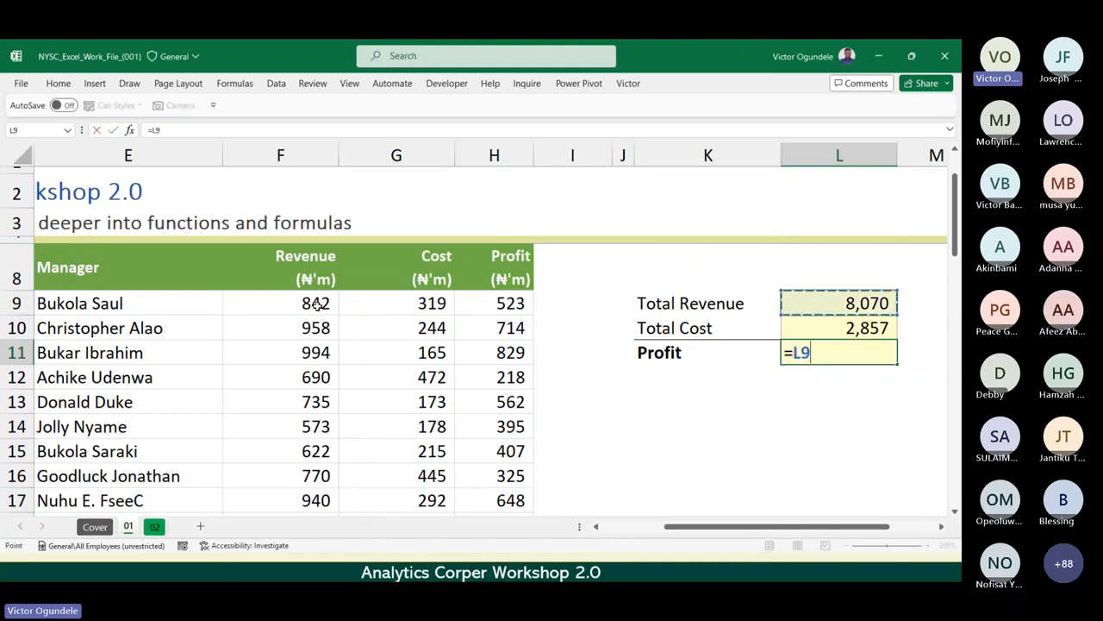
pyautogui.write('-')
pyautogui.press('Up')
pyautogui.hotkey('ctrl', 'Return')
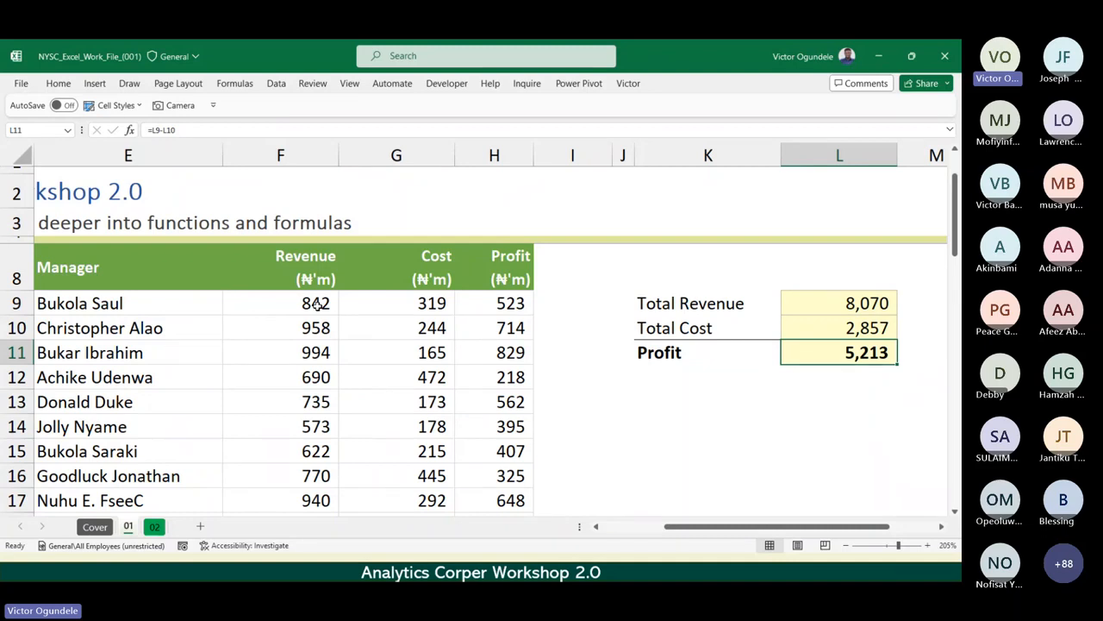
# Inspect the formulas in L9, L10 and L11 to check which cells each summary figure references.
pyautogui.scroll(-1, 318, 303)
pyautogui.scroll(2, 317, 306)
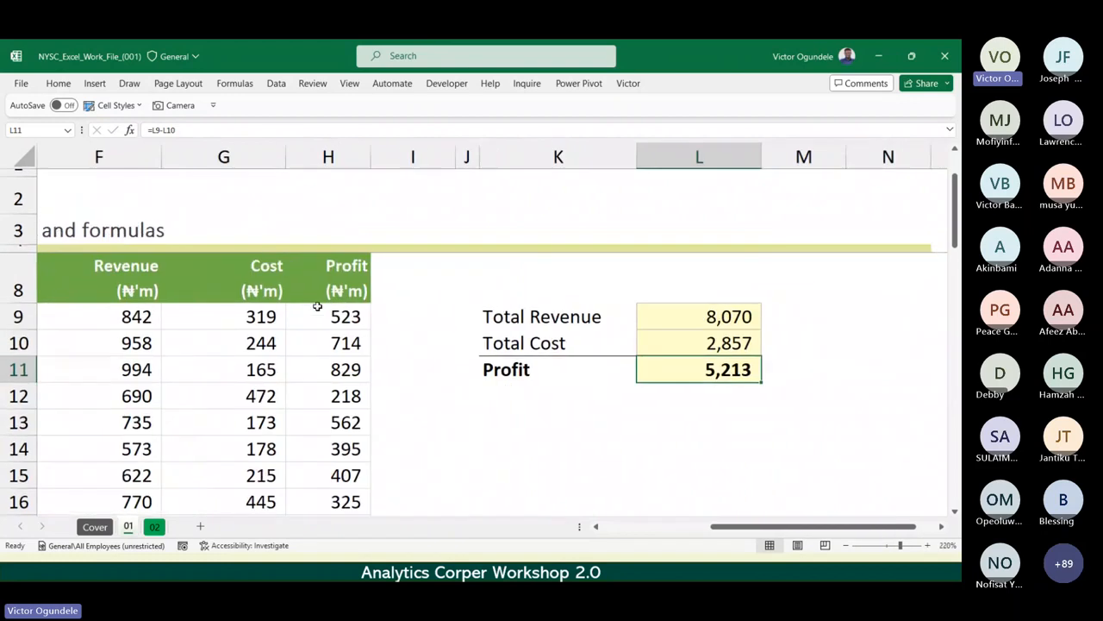
pyautogui.press('Up')
pyautogui.press('Up')
pyautogui.press('F2')
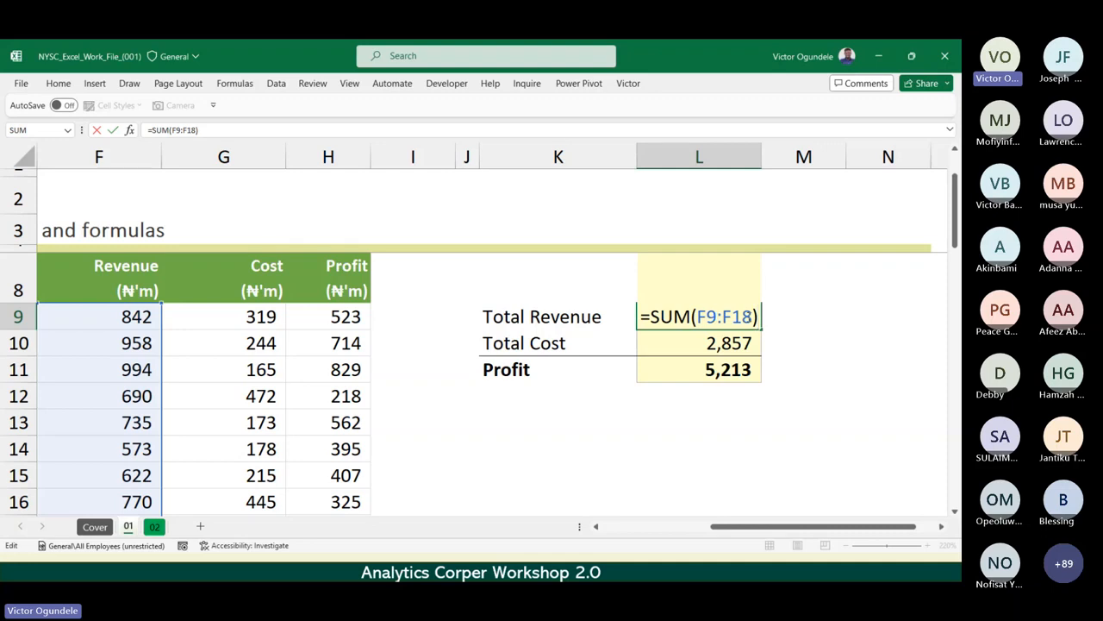
pyautogui.press('Return')
pyautogui.press('F2')
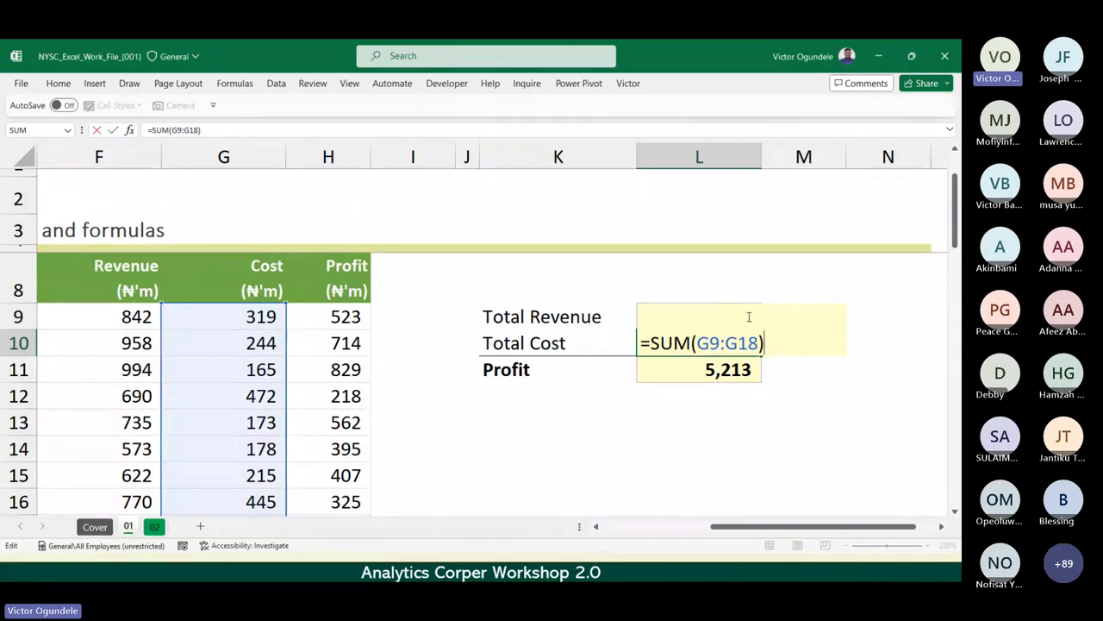
pyautogui.press('Return')
pyautogui.press('F2')
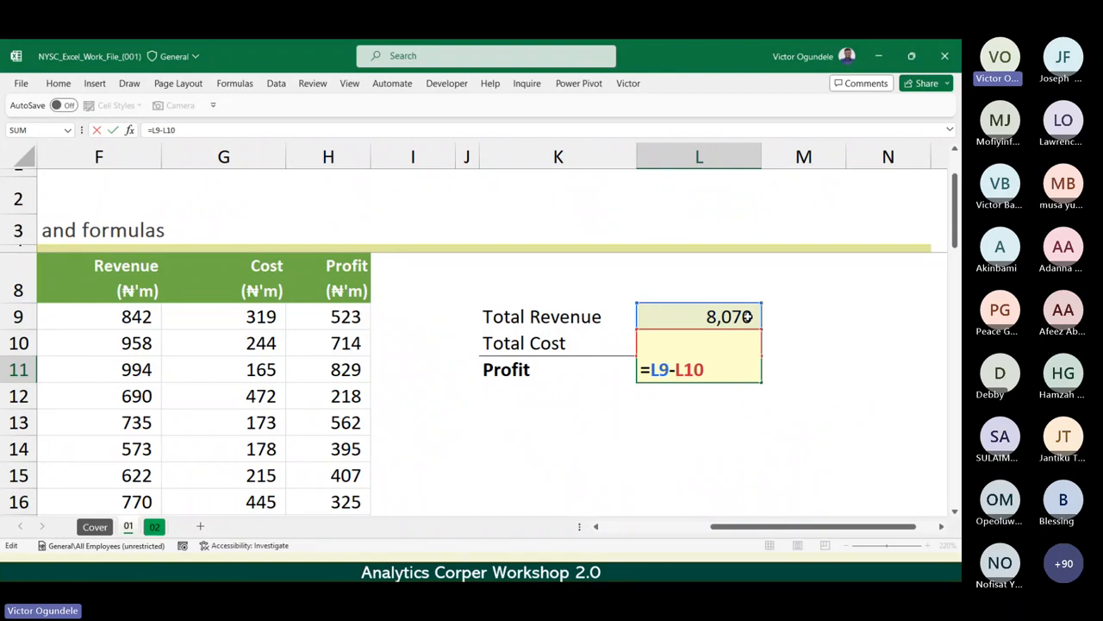
pyautogui.hotkey('ctrl', 'Return')
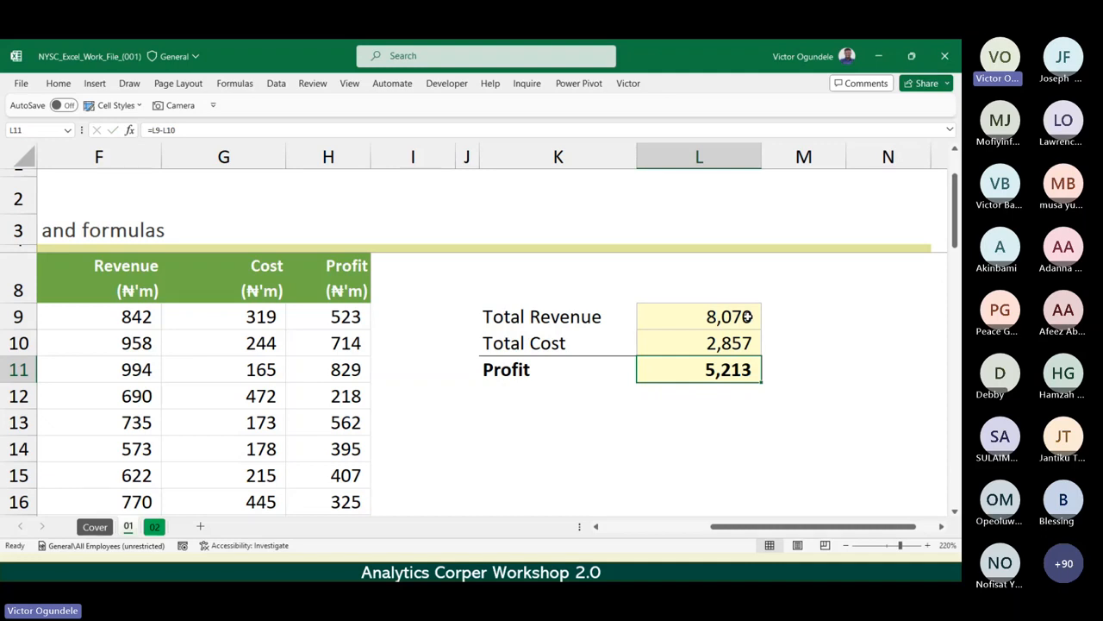
# Add a new store entry, Store 11, in C19 directly below Store 10 in the Data I table.
pyautogui.scroll(-2, 747, 317)
pyautogui.hscroll(-5, 747, 316)
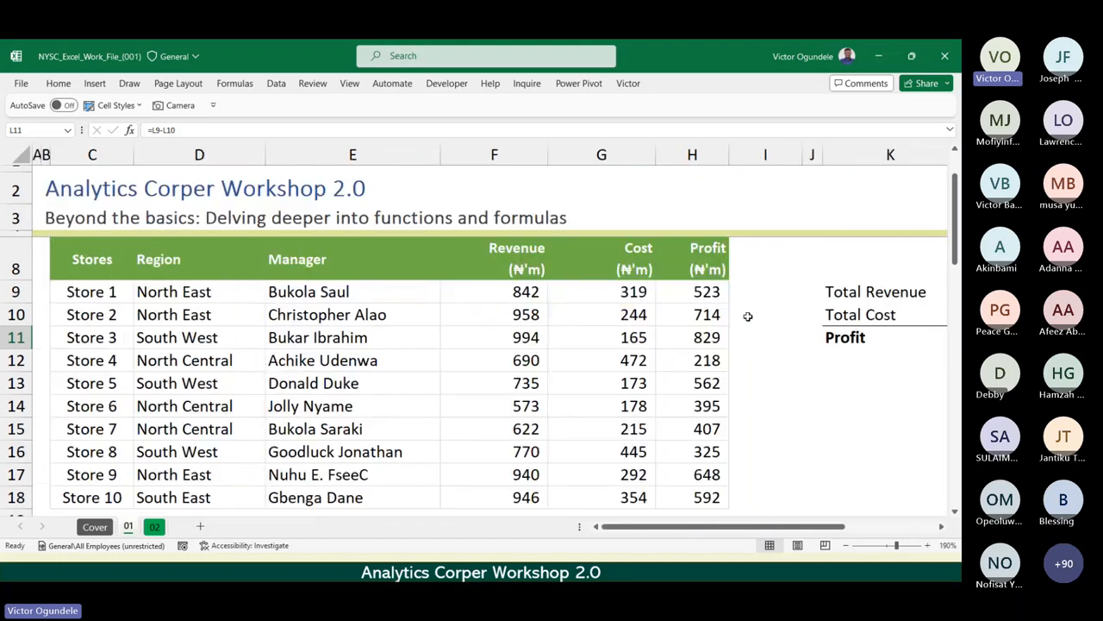
pyautogui.scroll(-5, 710, 338)
pyautogui.scroll(5, 709, 338)
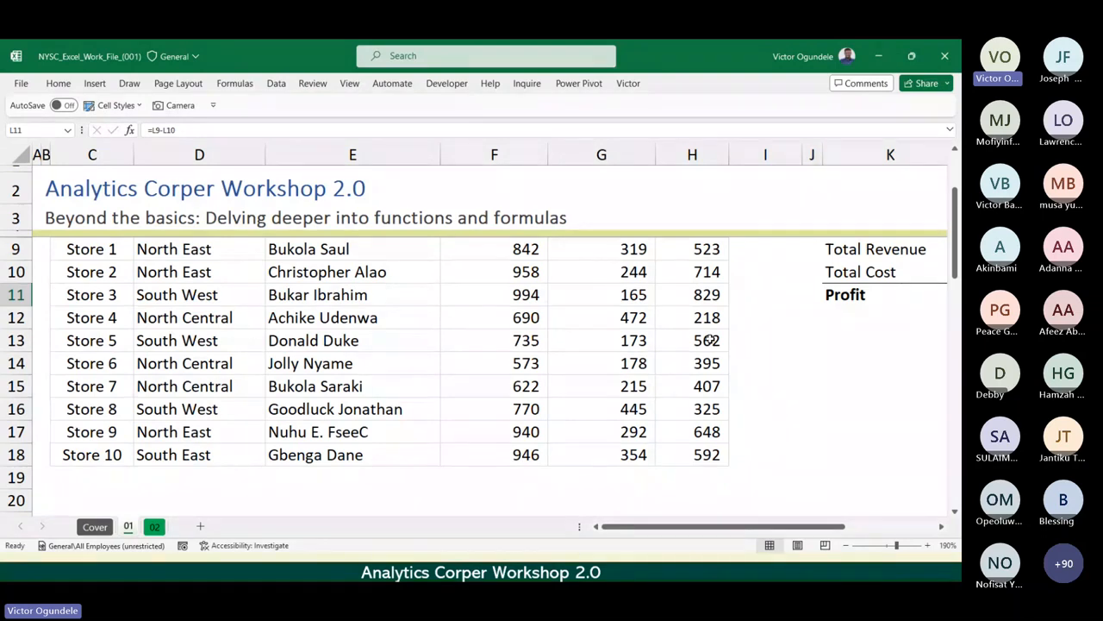
pyautogui.keyDown('ctrl'); pyautogui.scroll(-2, 709, 340); pyautogui.keyUp('ctrl')
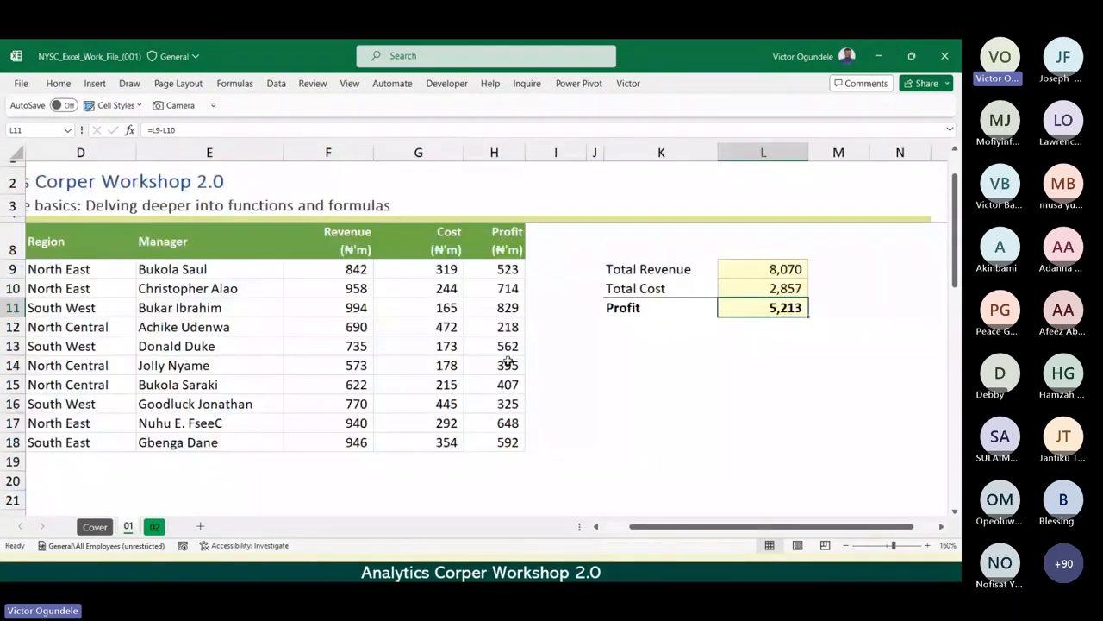
pyautogui.hscroll(-2, 508, 361)
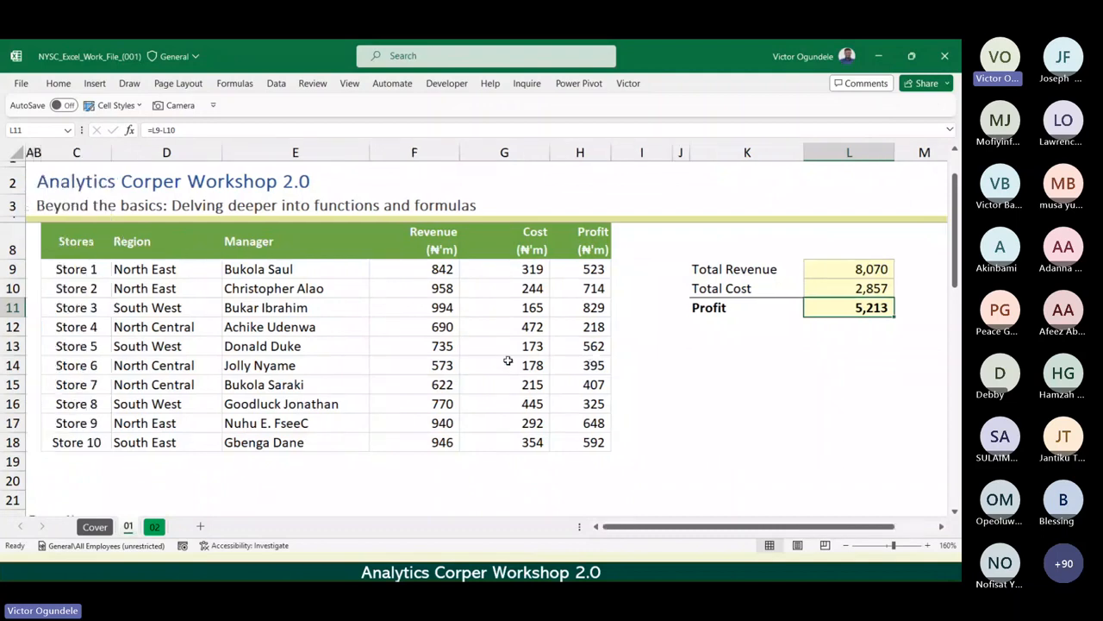
pyautogui.click(95, 439)
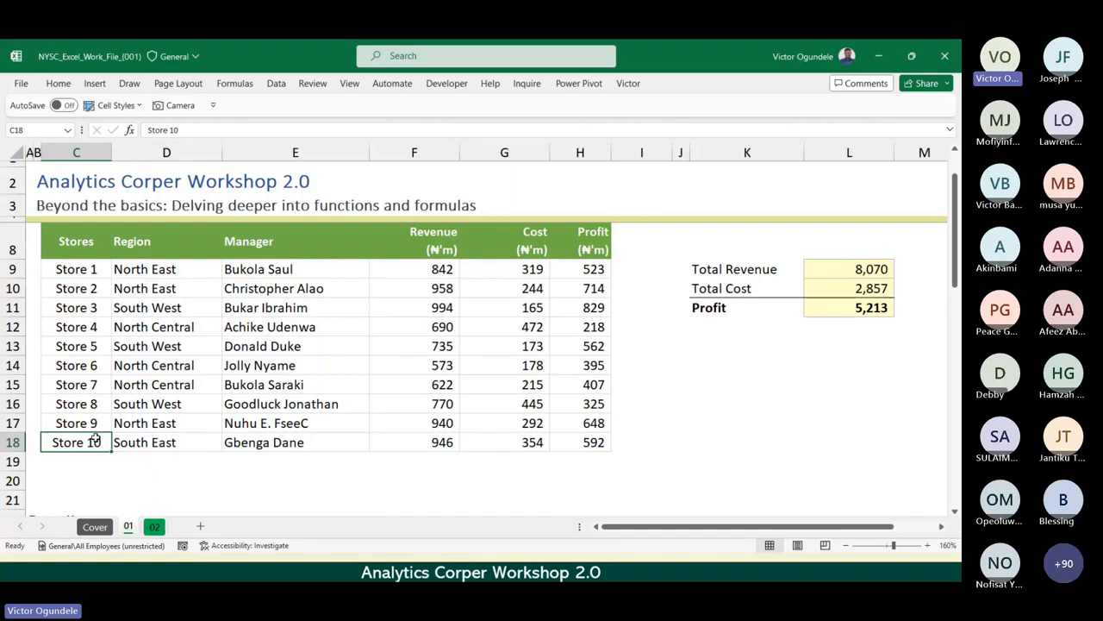
pyautogui.press('Down')
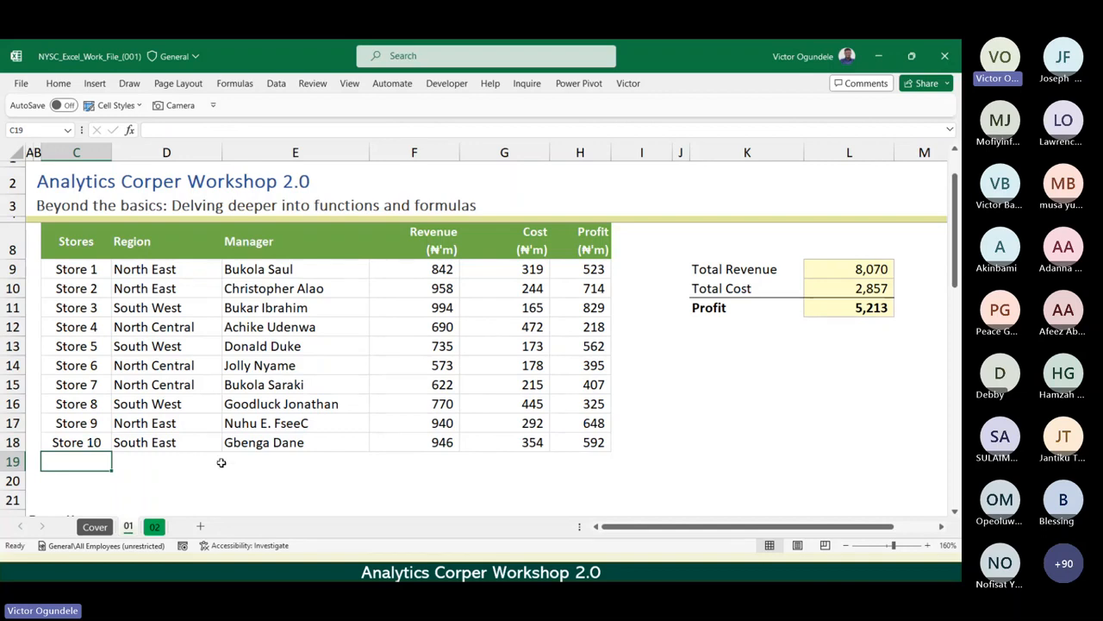
pyautogui.scroll(1, 221, 463)
pyautogui.write('Store 1')
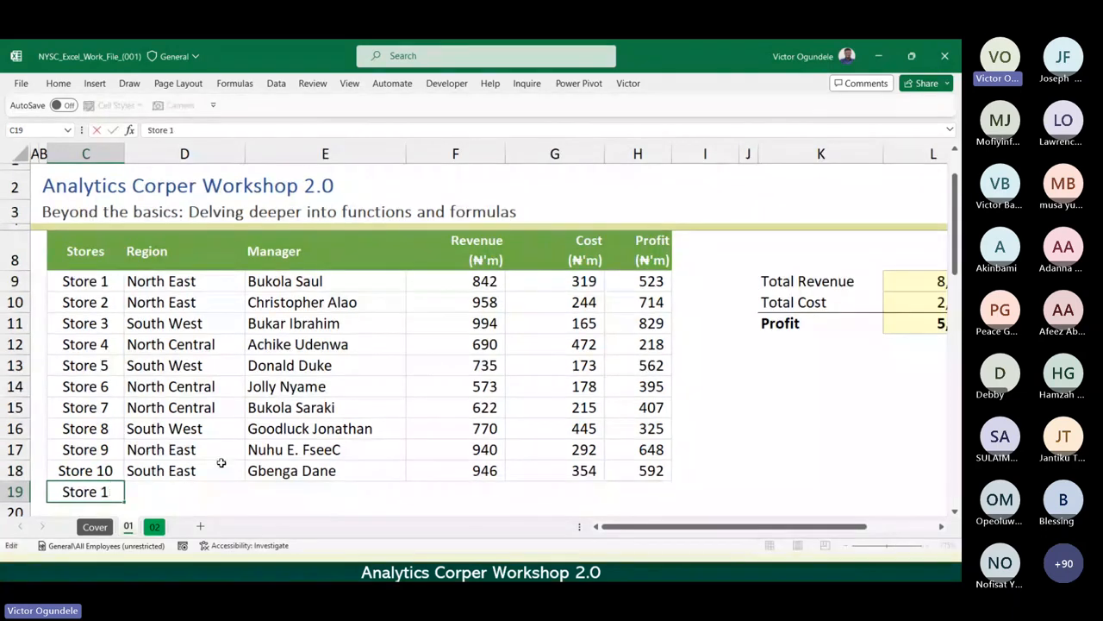
pyautogui.write('1')
pyautogui.press('Return')
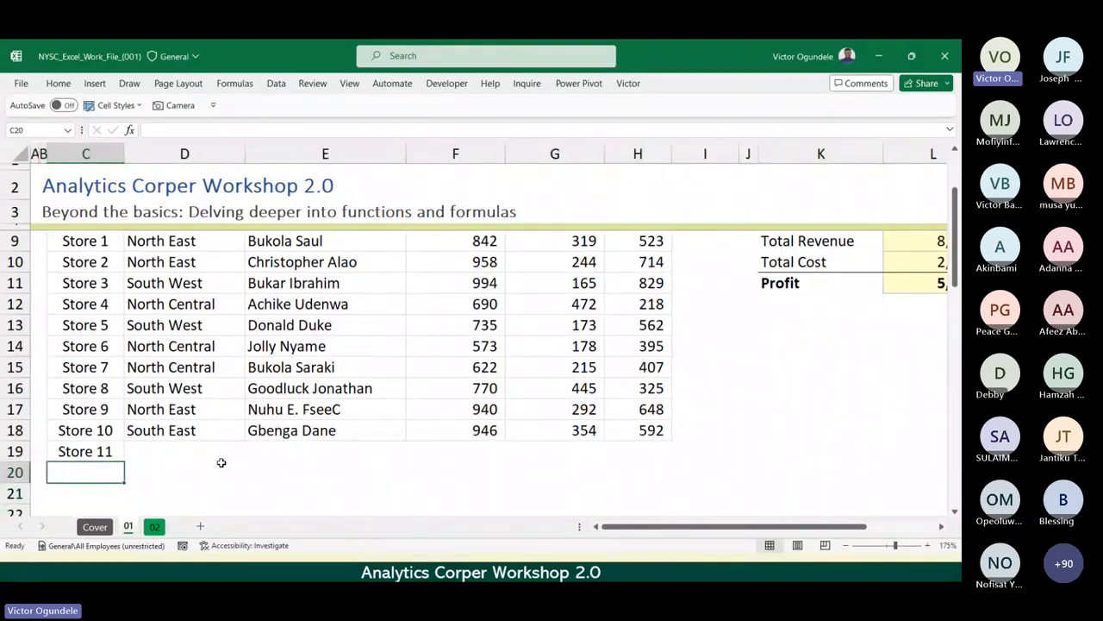
# Copy the store name from C19 down to C20 and change it to Store 12.
pyautogui.hotkey('ctrl', 'd')
pyautogui.press('F2')
pyautogui.press('BackSpace')
pyautogui.write('2')
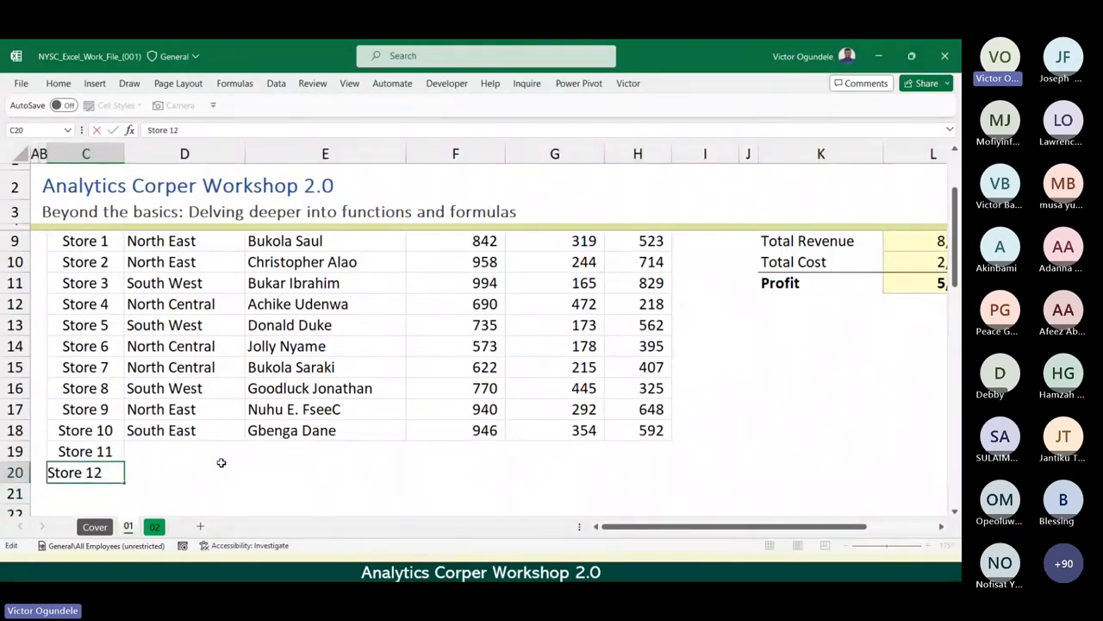
pyautogui.hotkey('ctrl', 'Return')
# Copy Store 10's region, manager, revenue, cost and profit from D18:H18 into D19:H20 for Stores 11 and 12.
pyautogui.press('Up')
pyautogui.press('Up')
pyautogui.press('Right')
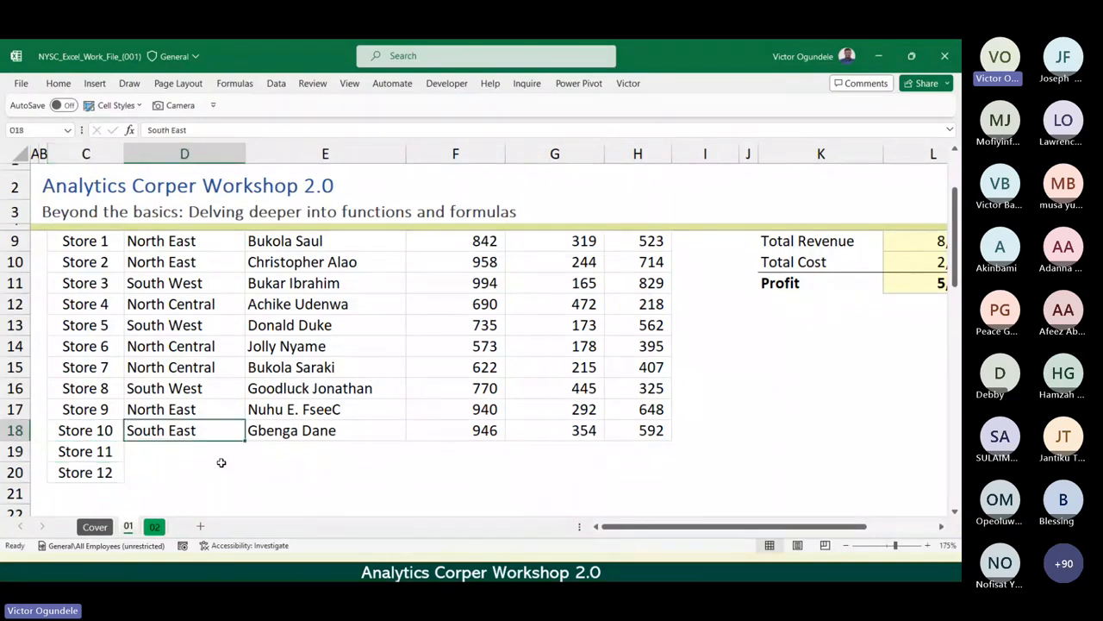
pyautogui.hotkey('ctrl', 'shift', 'Right')
pyautogui.hotkey('ctrl', 'c')
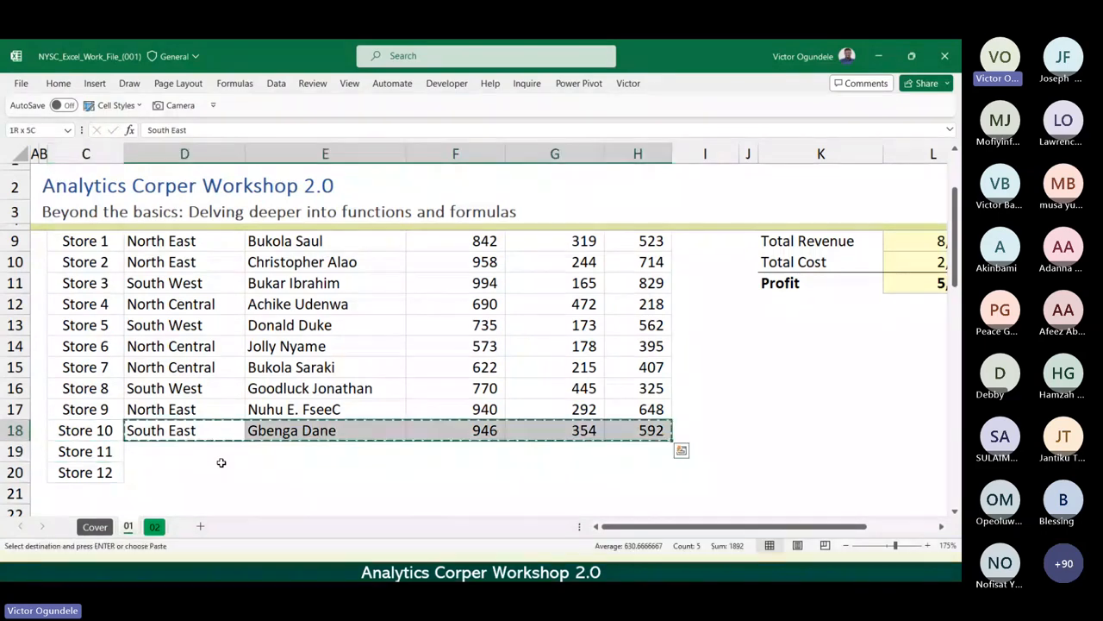
pyautogui.press('Down')
pyautogui.hotkey('shift', 'Down')
pyautogui.hotkey('ctrl', 'v')
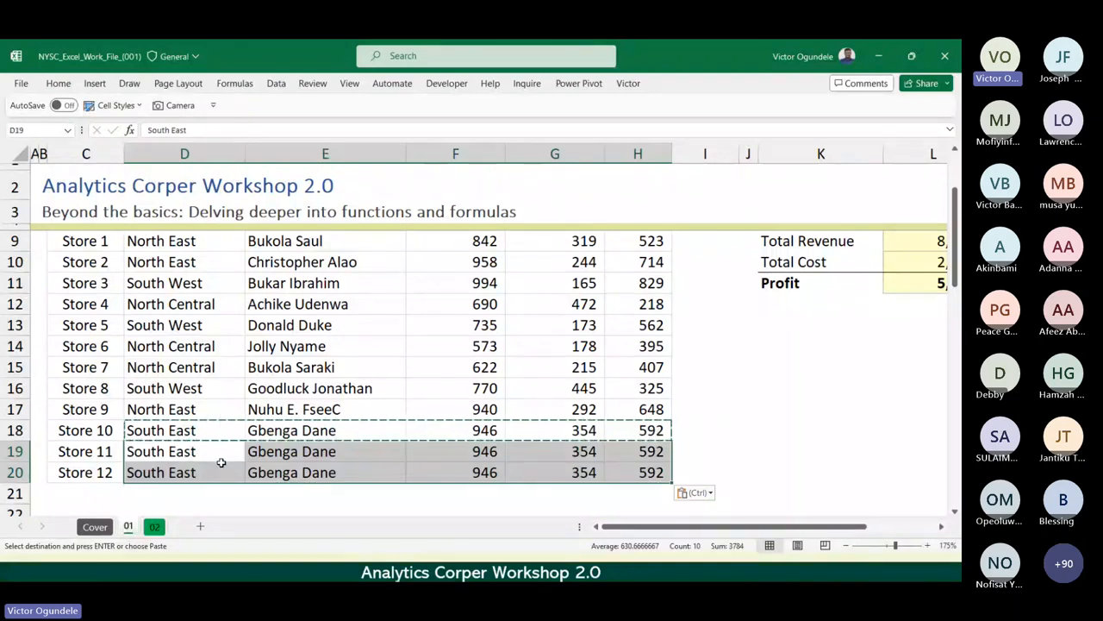
pyautogui.press('Escape')
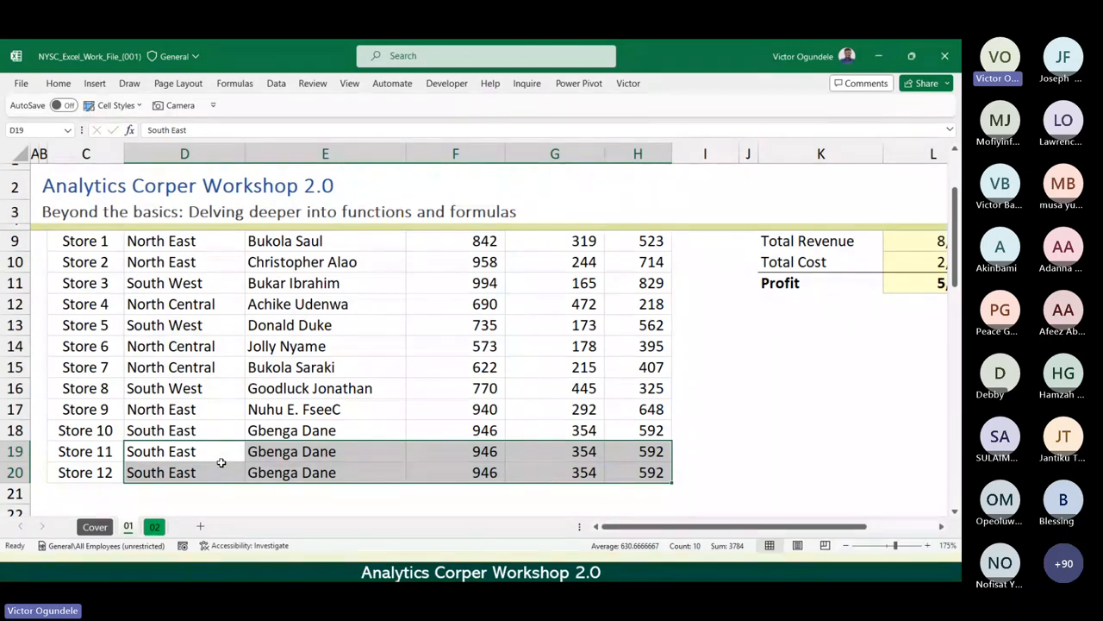
# Inspect the Total Revenue formula in L9 to check whether its range includes the new rows 19 and 20.
pyautogui.keyDown('ctrl'); pyautogui.scroll(-2, 221, 463); pyautogui.keyUp('ctrl')
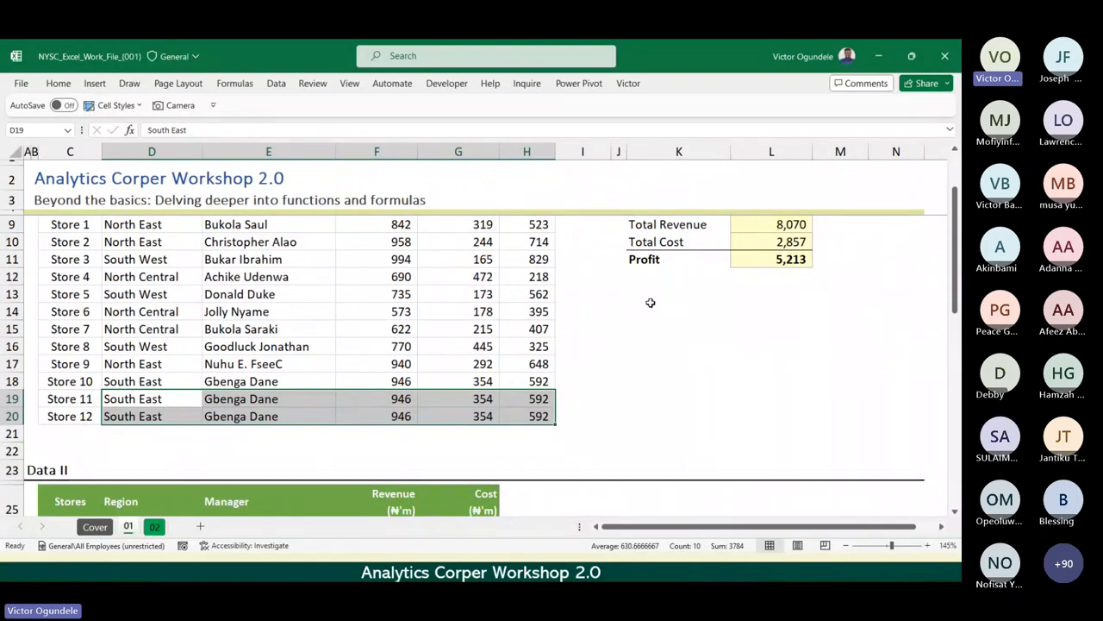
pyautogui.click(766, 231)
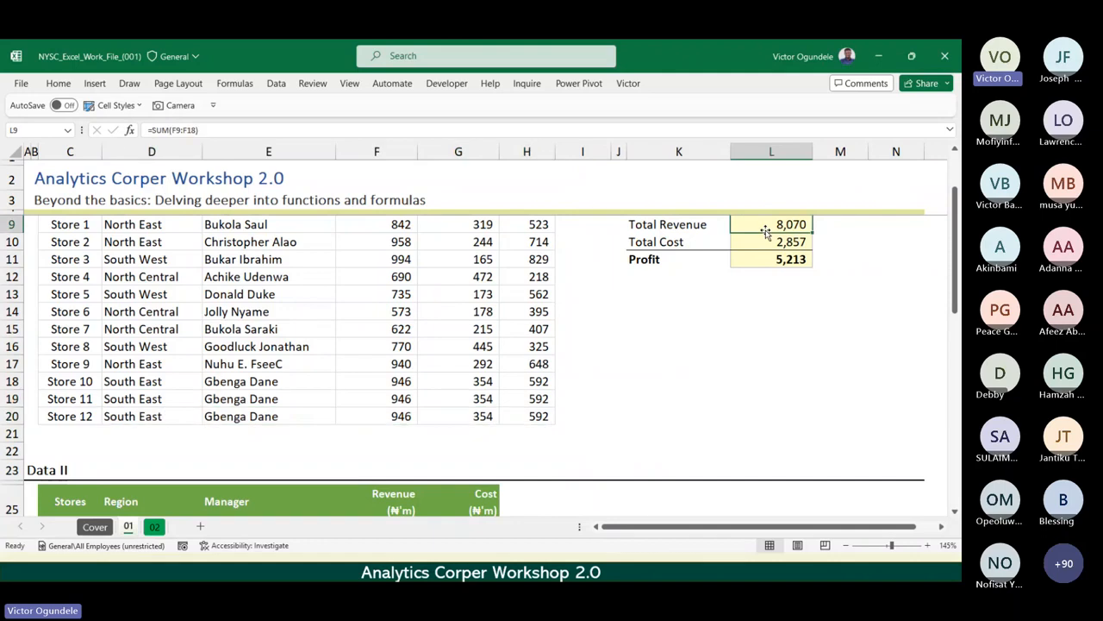
pyautogui.press('F2')
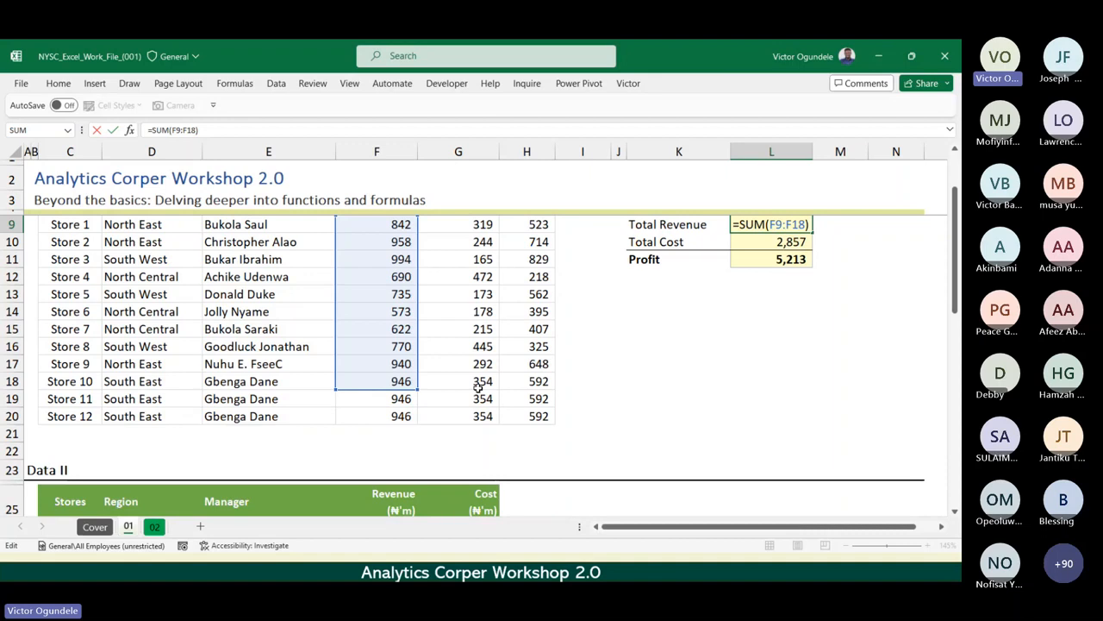
pyautogui.hotkey('ctrl', 'Return')
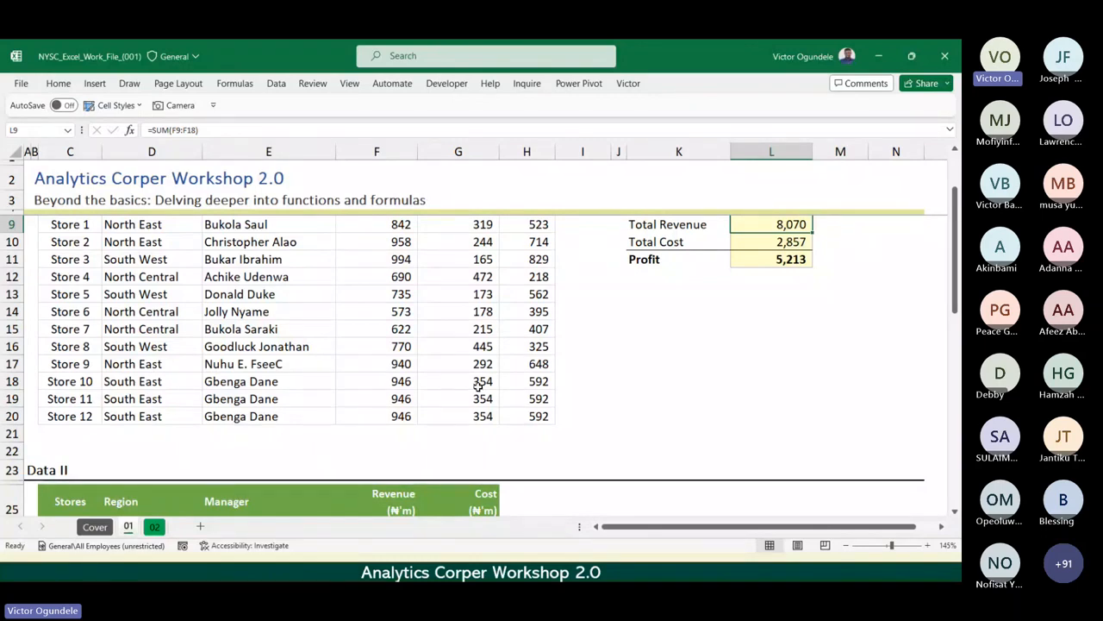
# Delete rows 19 and 20, which hold Store 11 and Store 12, from the Data I table.
pyautogui.click(211, 393)
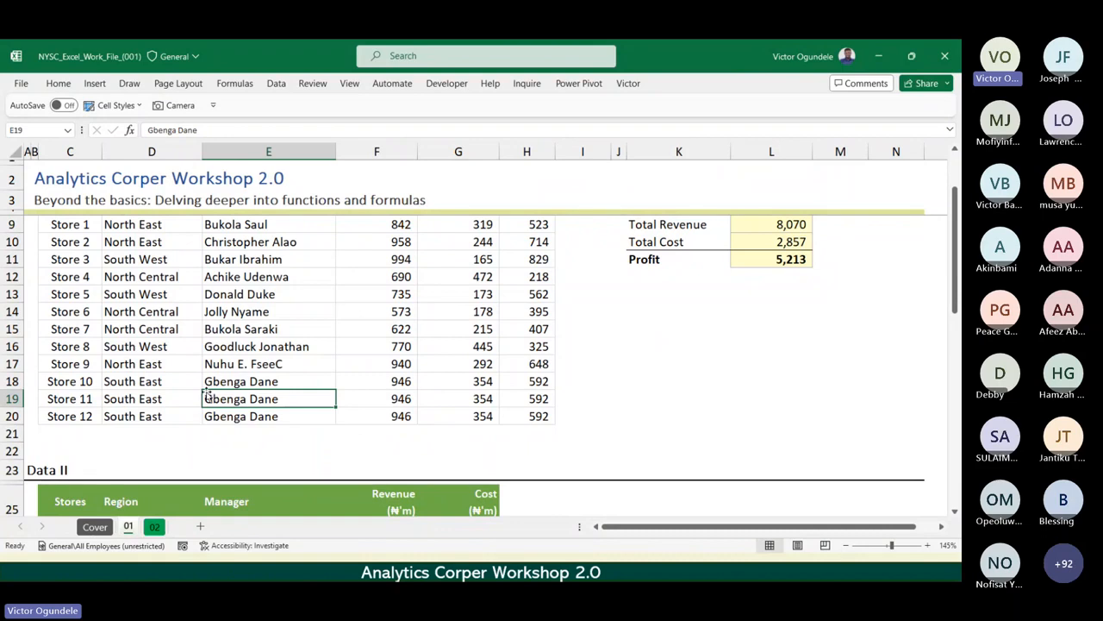
pyautogui.hotkey('shift', 'space')
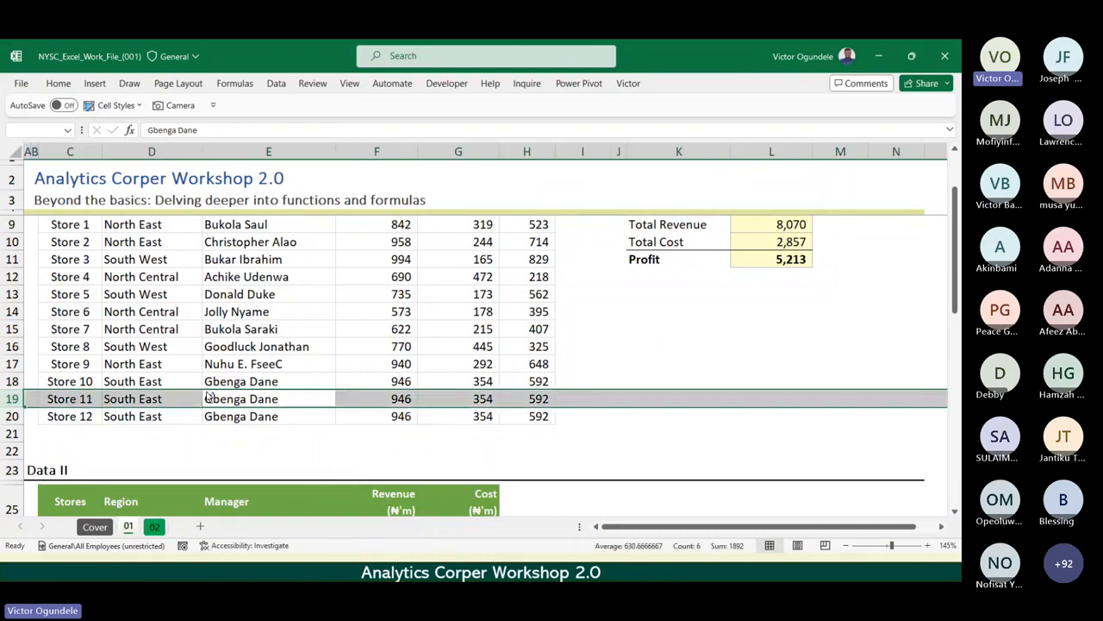
pyautogui.hotkey('ctrl', '-')
pyautogui.hotkey('ctrl', '-')
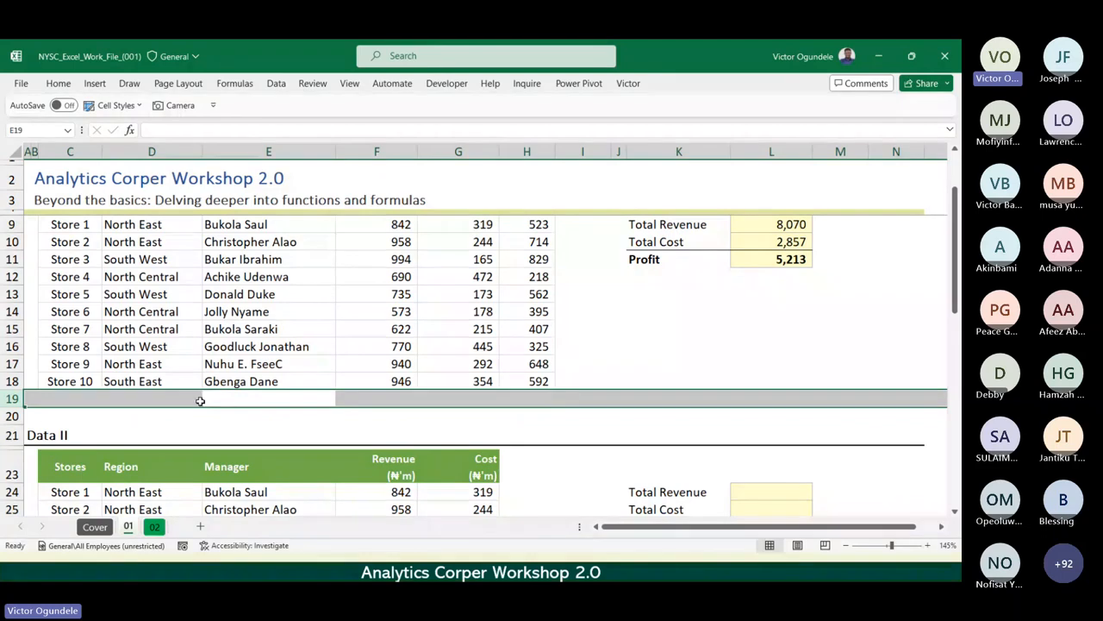
# Examine the Data II table and its column headings in row 23, from Stores to Cost.
pyautogui.scroll(-4, 200, 401)
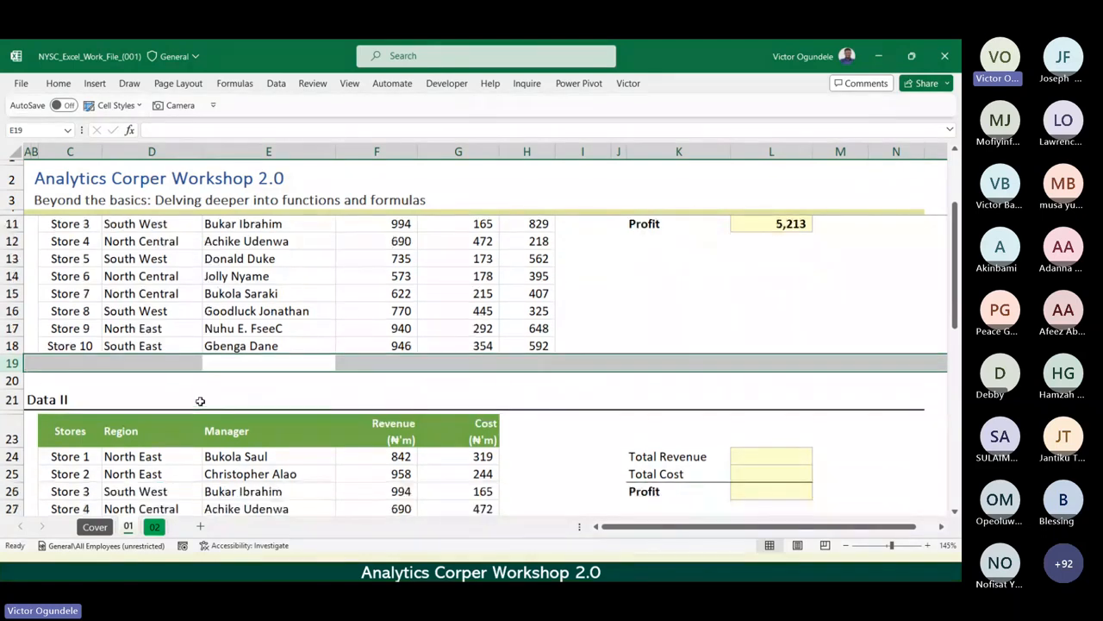
pyautogui.click(185, 363)
pyautogui.click(185, 382)
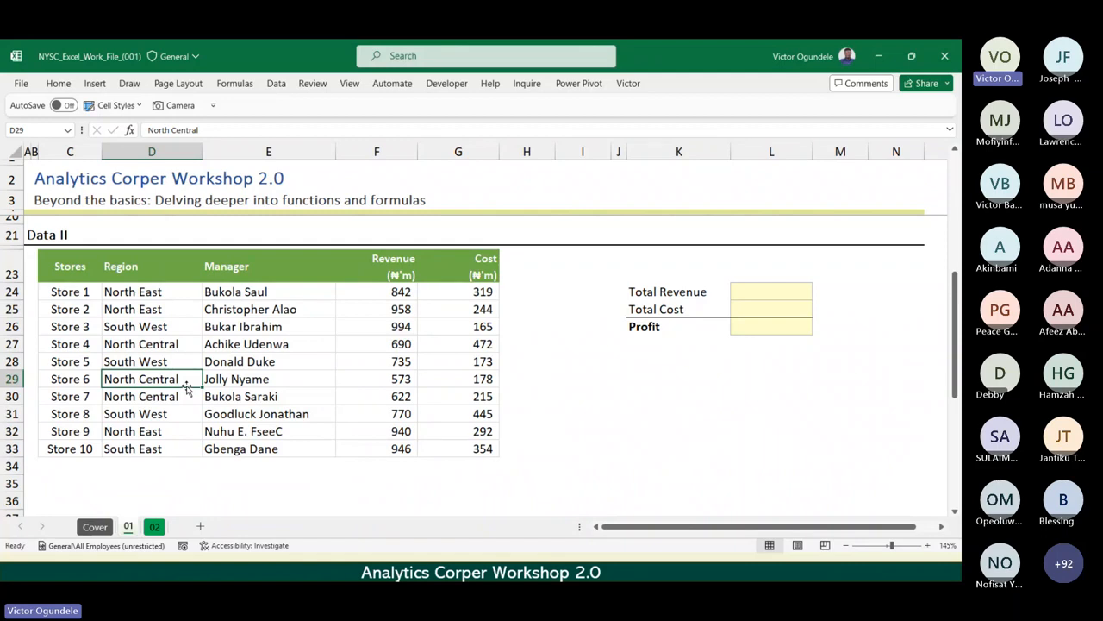
pyautogui.scroll(1, 186, 385)
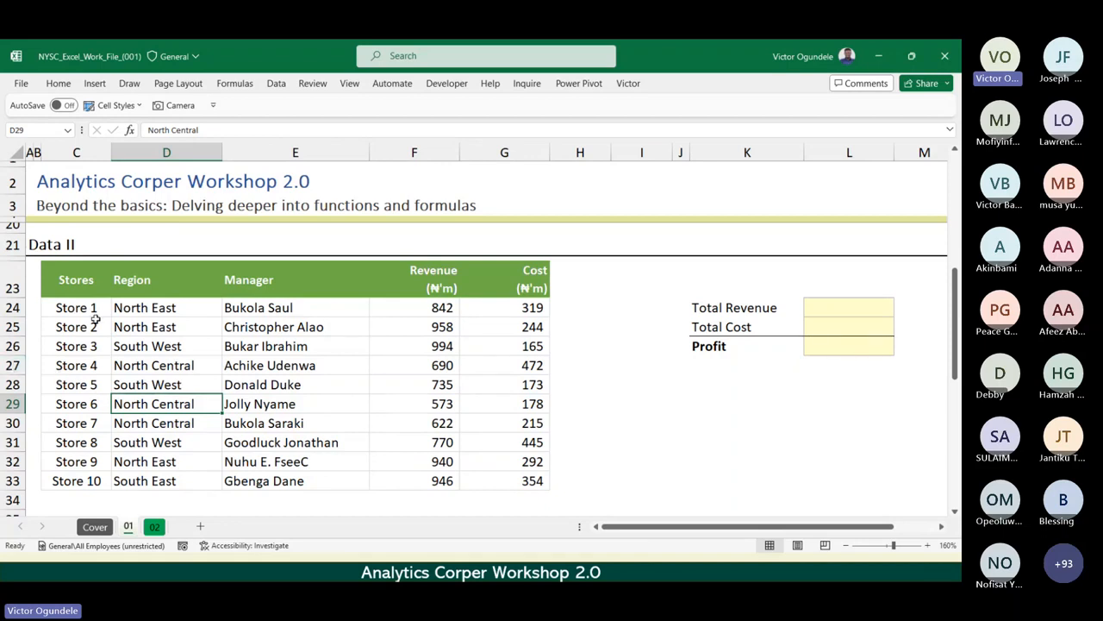
pyautogui.click(69, 294)
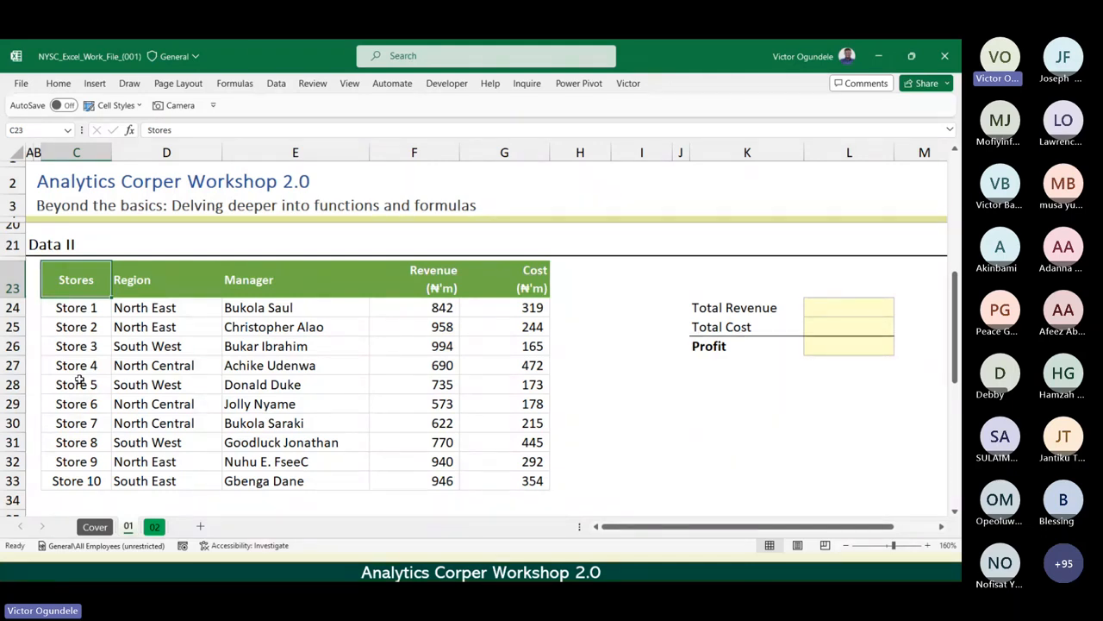
pyautogui.scroll(1, 78, 379)
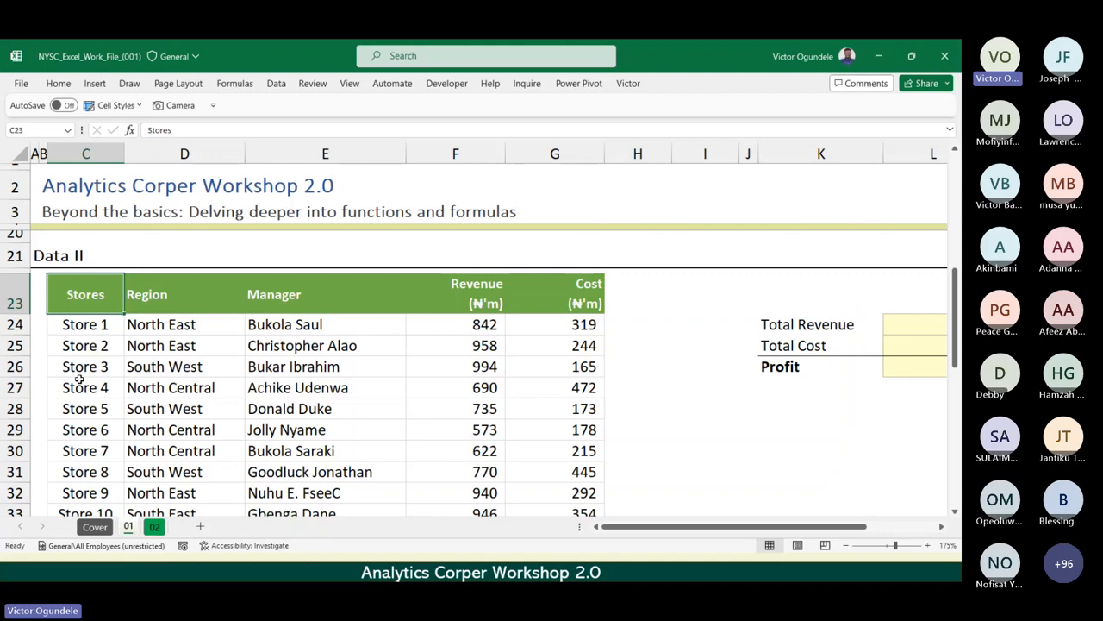
pyautogui.press('Right')
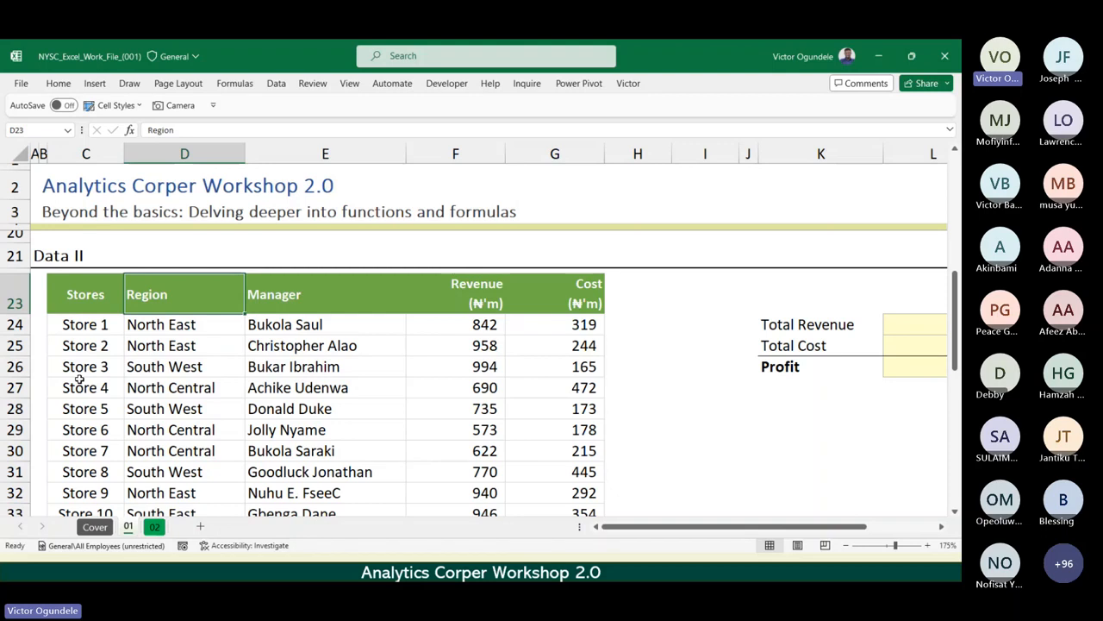
pyautogui.press('Right')
pyautogui.press('Right')
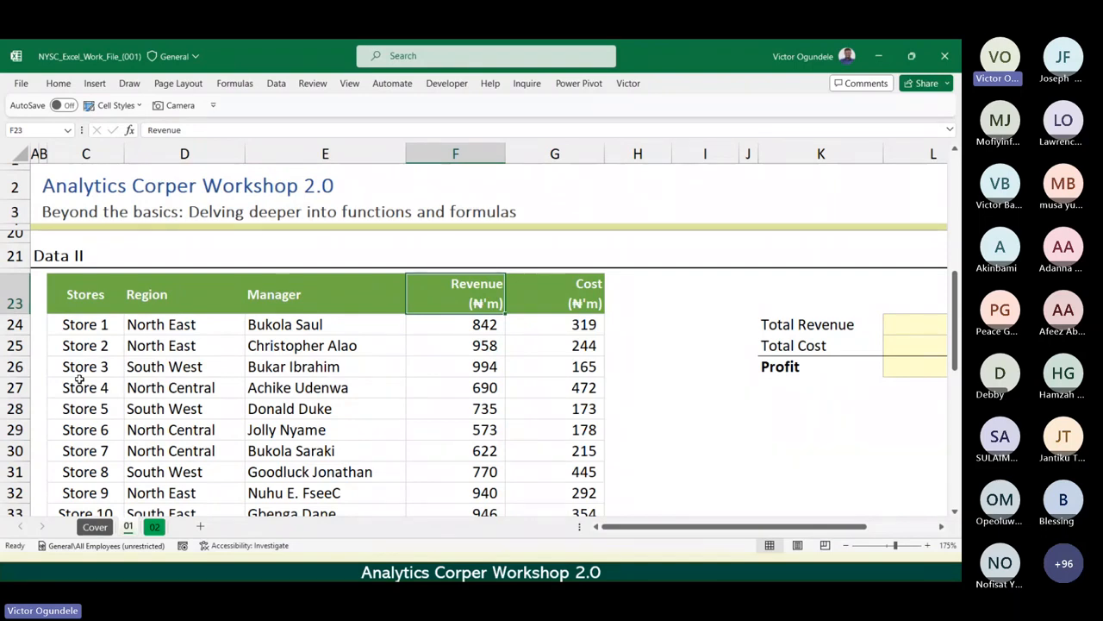
pyautogui.press('Right')
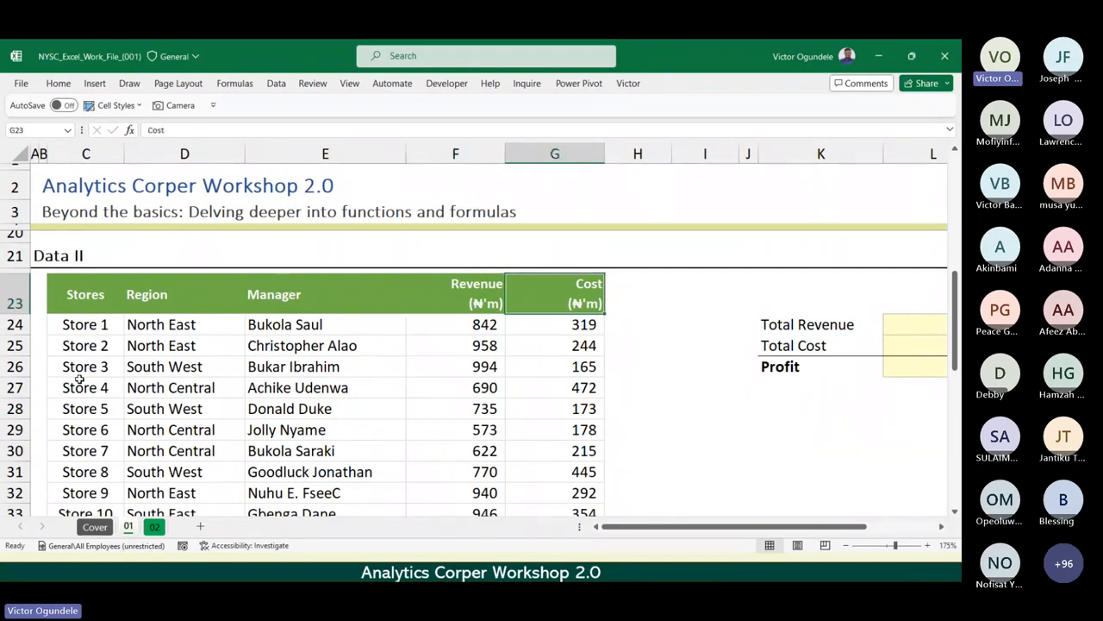
# Insert a blank column between Manager and Revenue to test the Data II layout, and remove it again.
pyautogui.press('Down')
pyautogui.press('Down')
pyautogui.press('Left')
pyautogui.press('Left')
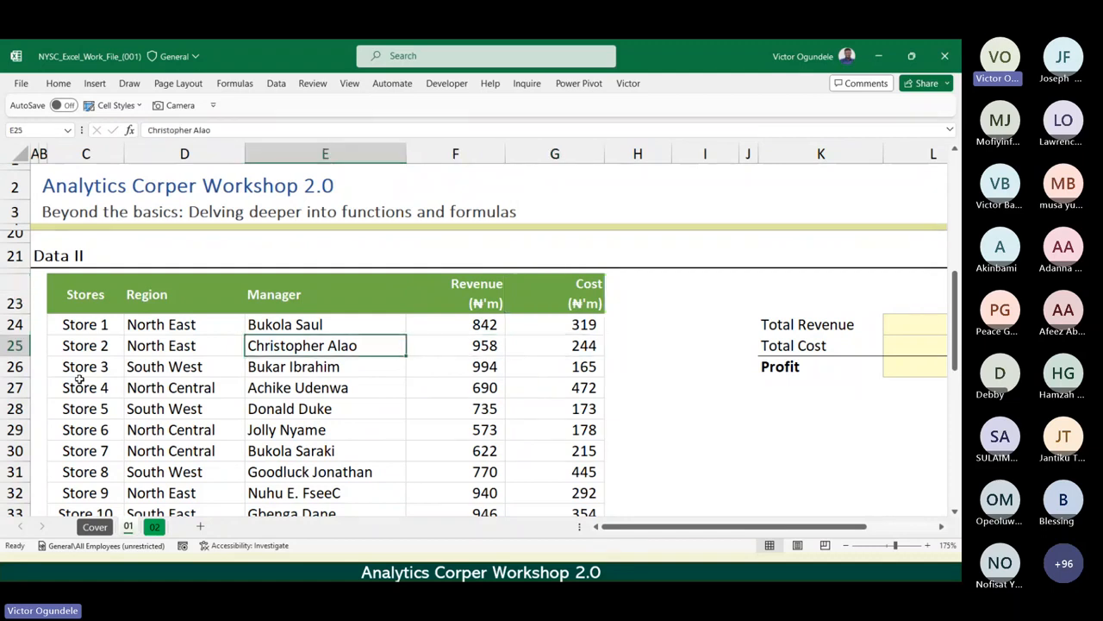
pyautogui.press('Right')
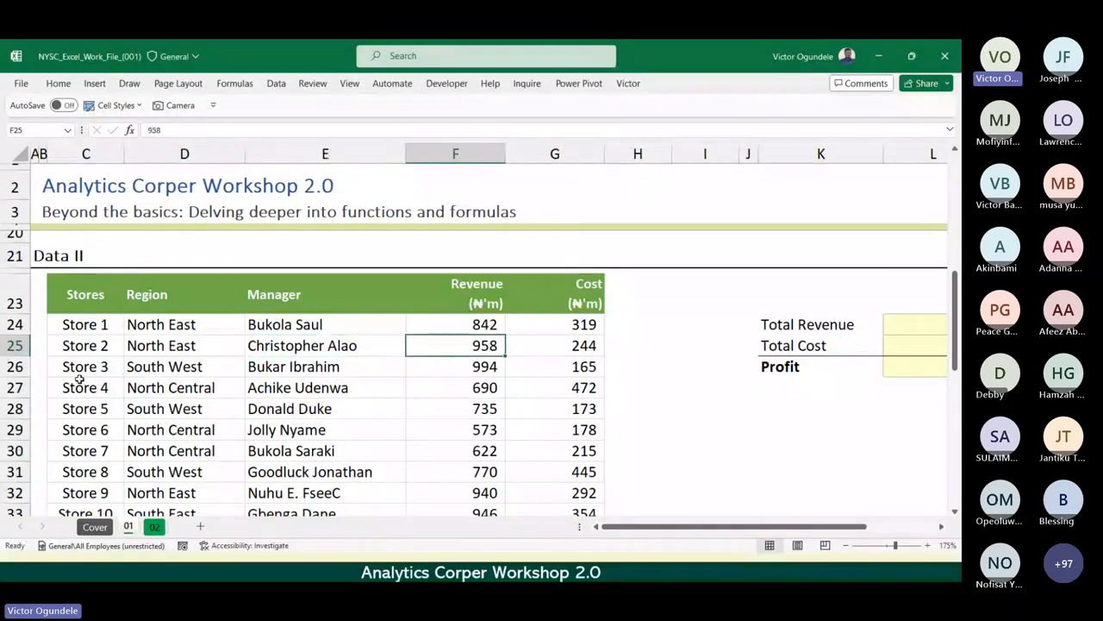
pyautogui.hotkey('ctrl', 'space')
pyautogui.hotkey('ctrl', 'shift', '+')
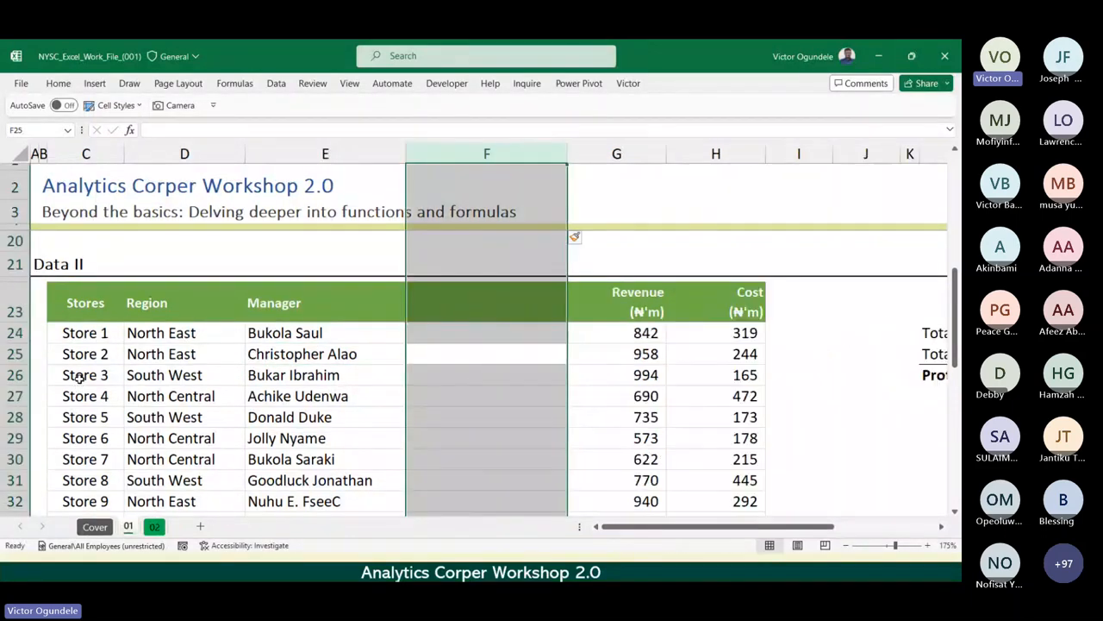
pyautogui.click(464, 401)
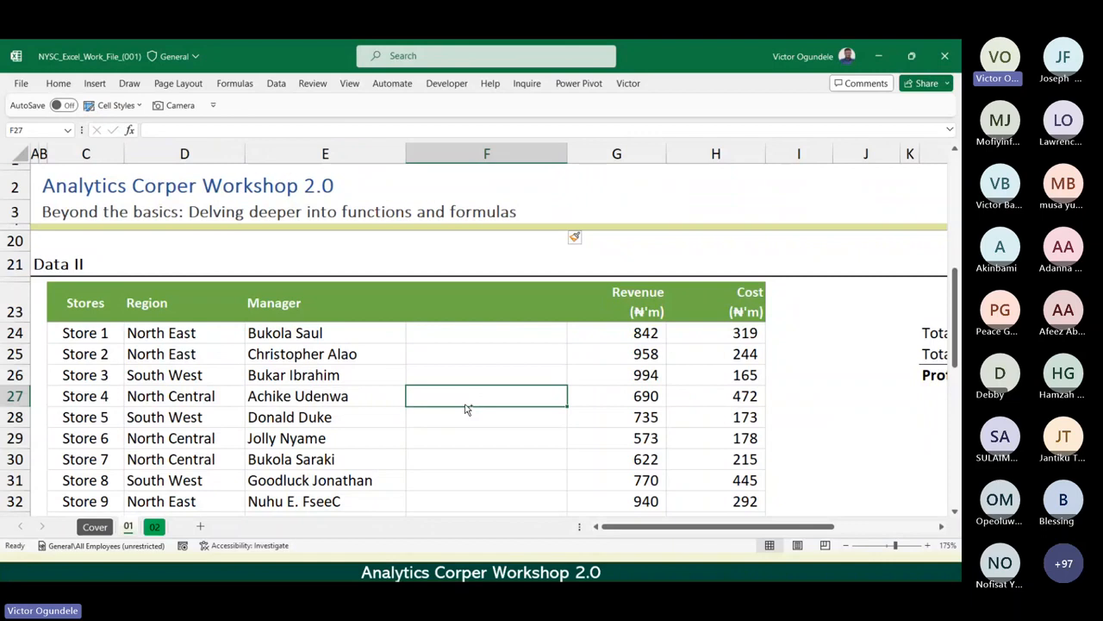
pyautogui.hotkey('ctrl', 'space')
pyautogui.hotkey('ctrl', '-')
# Insert a blank row above Store 5 in the Data II table and undo the insertion.
pyautogui.click(88, 415)
pyautogui.hotkey('shift', 'space')
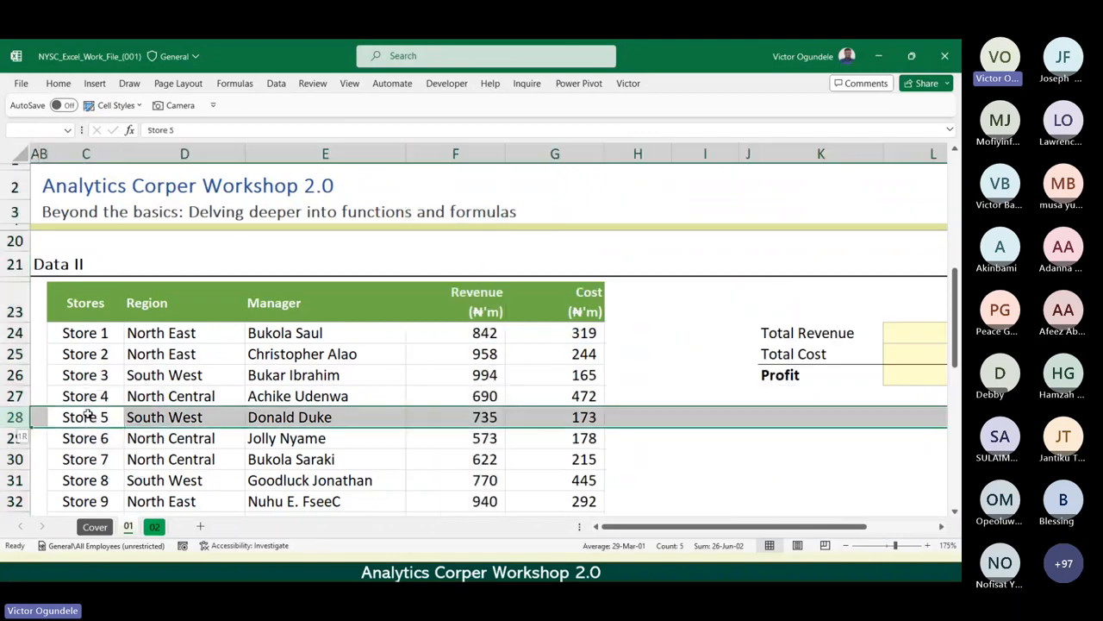
pyautogui.hotkey('ctrl', 'shift', '+')
pyautogui.press('Left')
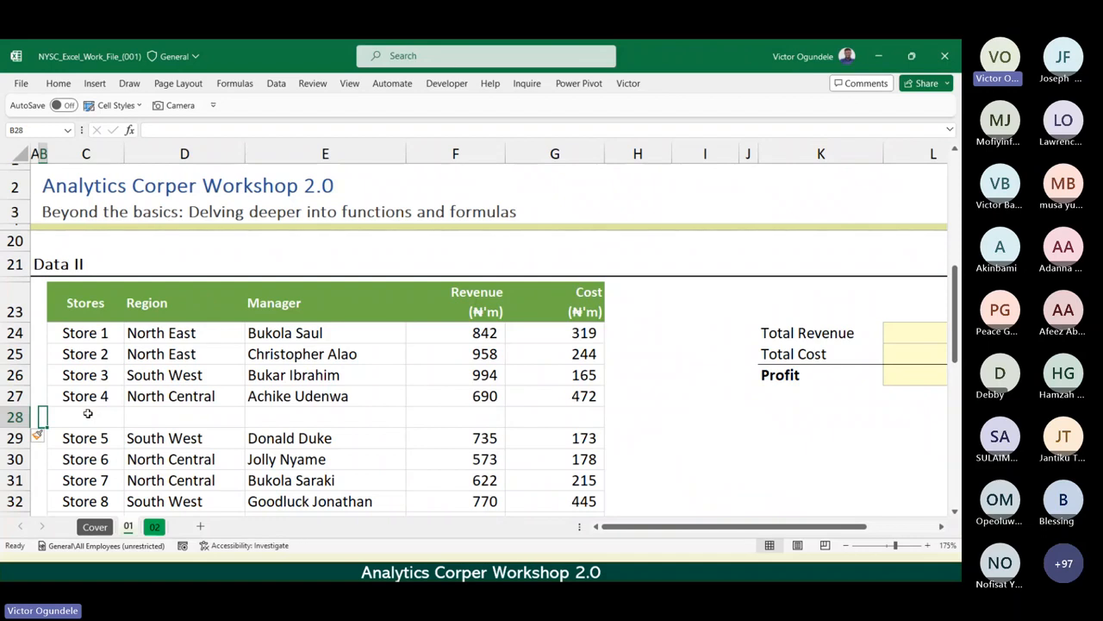
pyautogui.hotkey('ctrl', 'z')
# Check that the Data II headers and store rows form one continuous block by selecting the whole range.
pyautogui.click(196, 376)
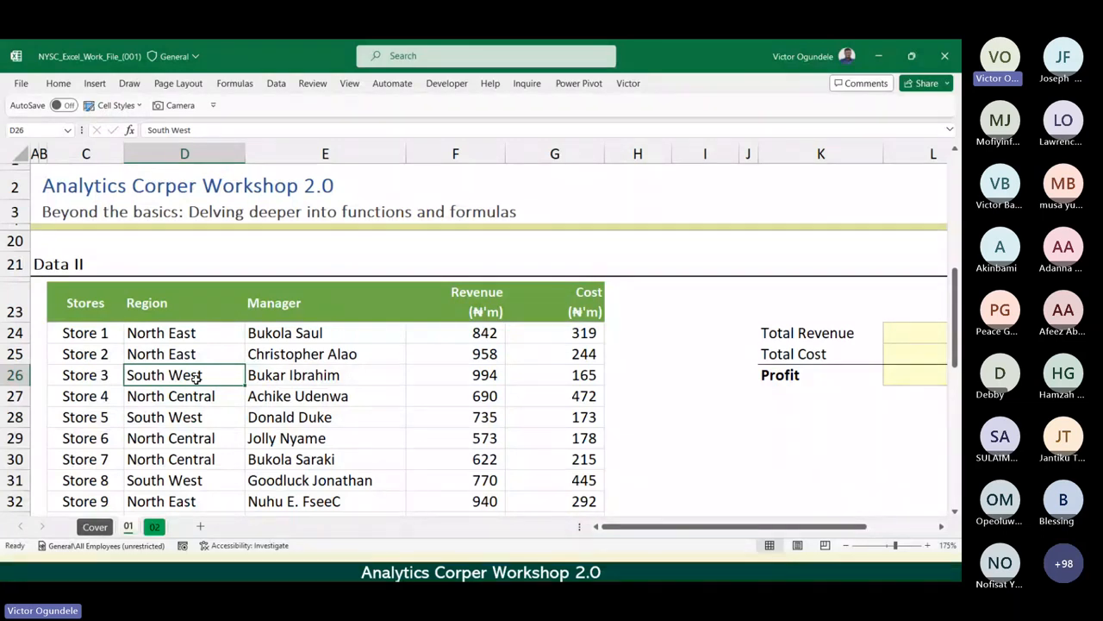
pyautogui.click(290, 416)
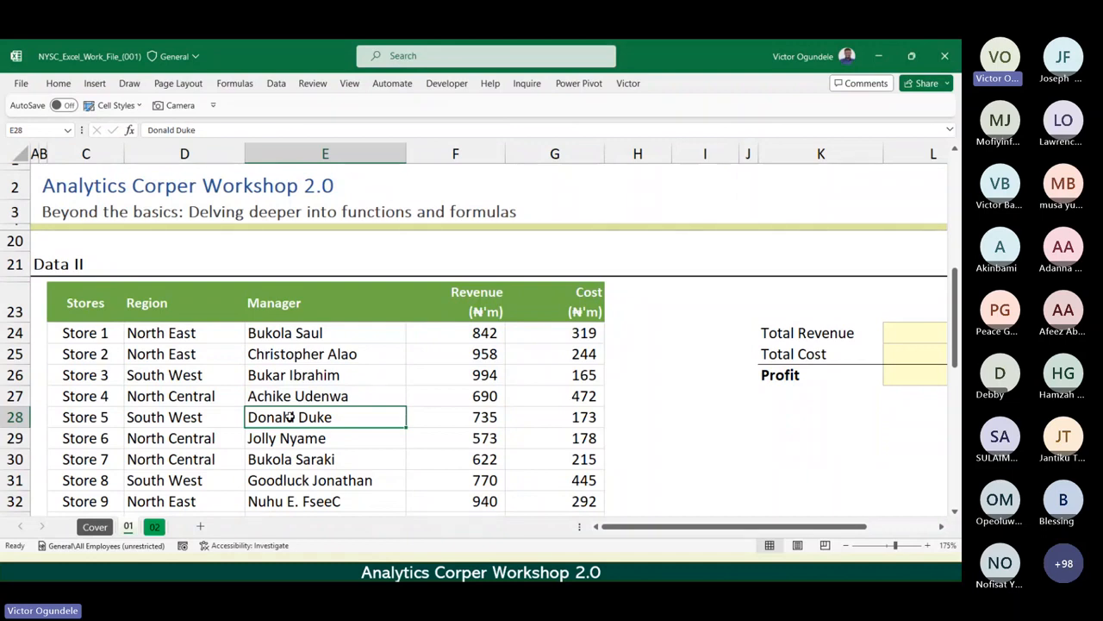
pyautogui.hotkey('ctrl', 'a')
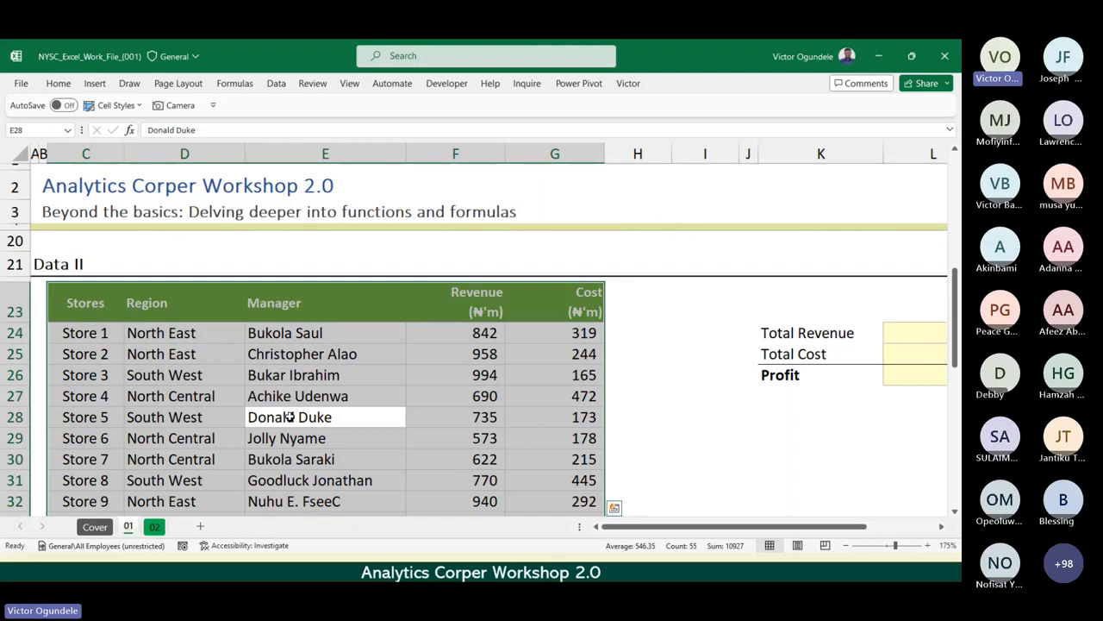
pyautogui.click(290, 417)
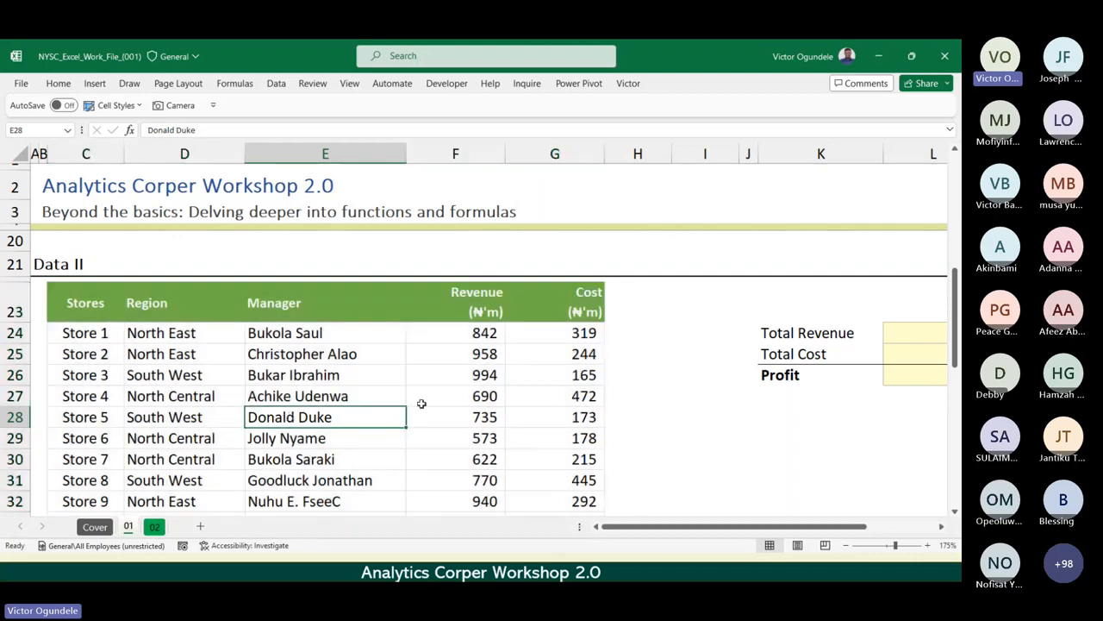
pyautogui.click(446, 397)
pyautogui.click(186, 402)
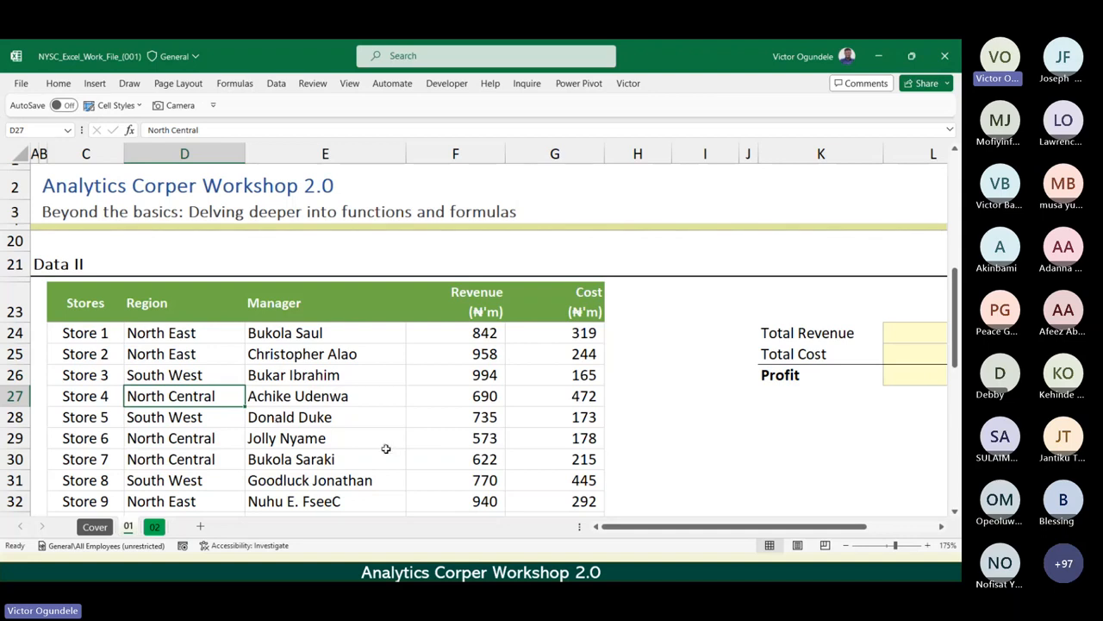
# Convert the Data II range C23:G33 into an Excel table with headers and undo the conversion.
pyautogui.click(303, 393)
pyautogui.hotkey('ctrl', 'a')
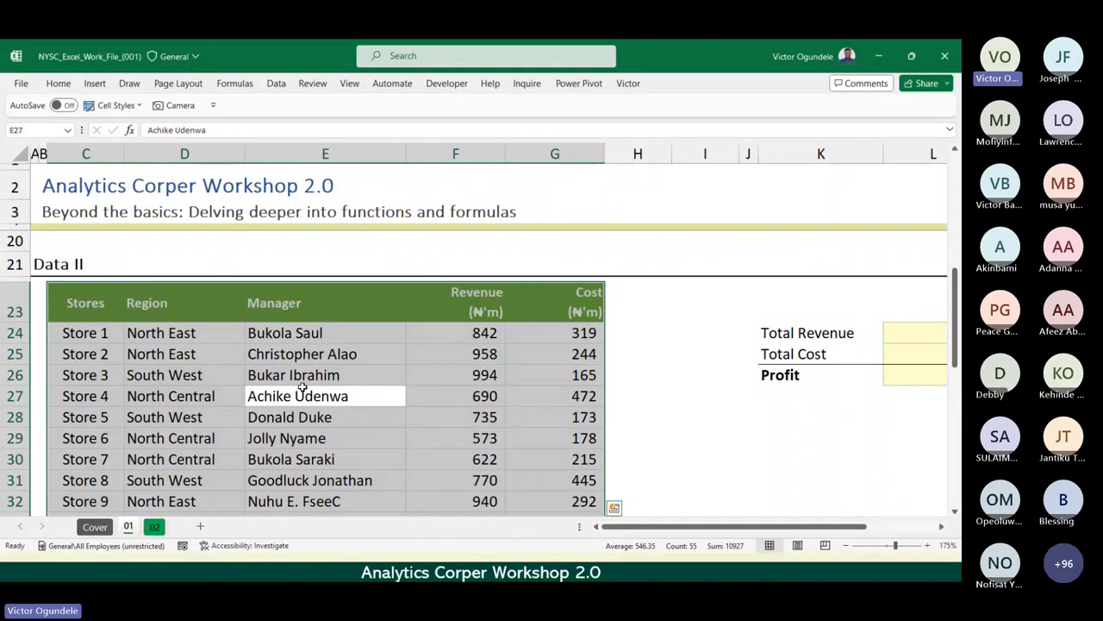
pyautogui.click(297, 388)
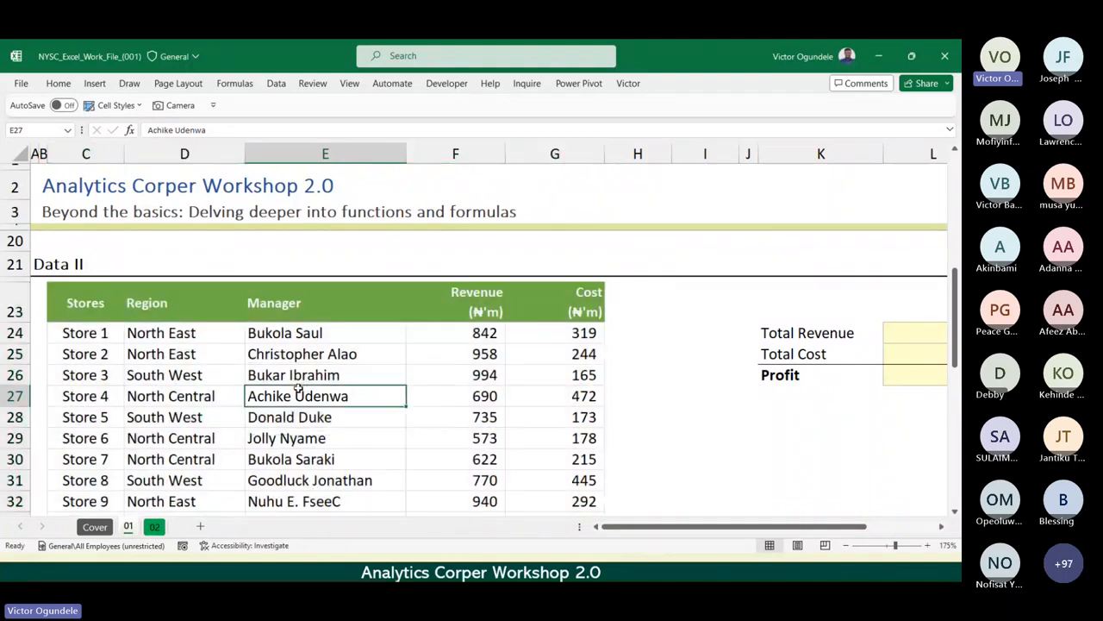
pyautogui.hotkey('ctrl', 'a')
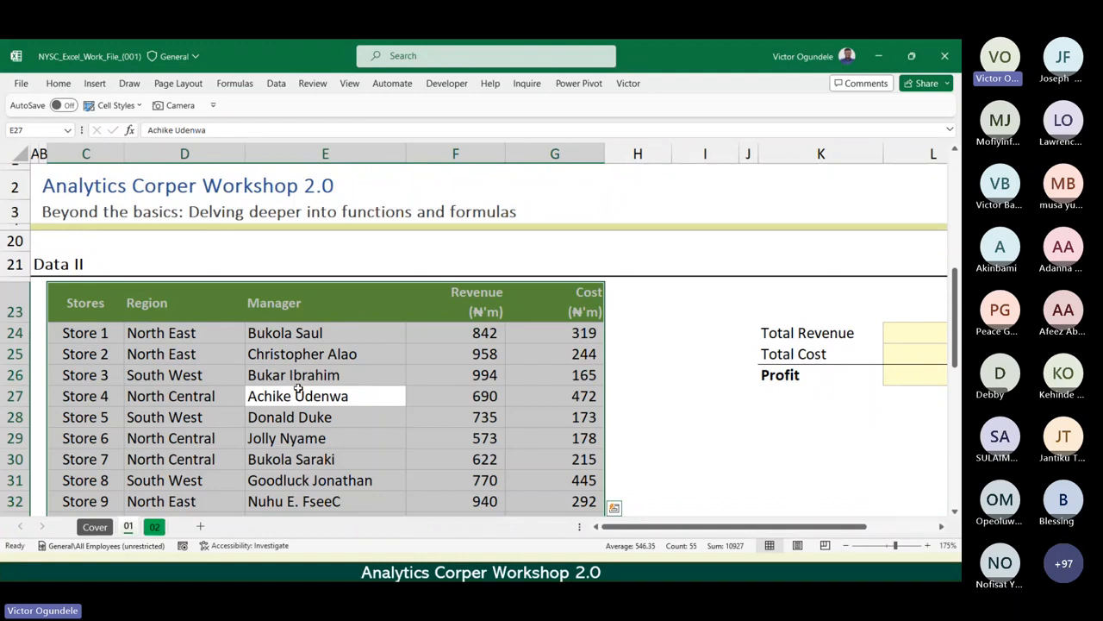
pyautogui.hotkey('ctrl', 't')
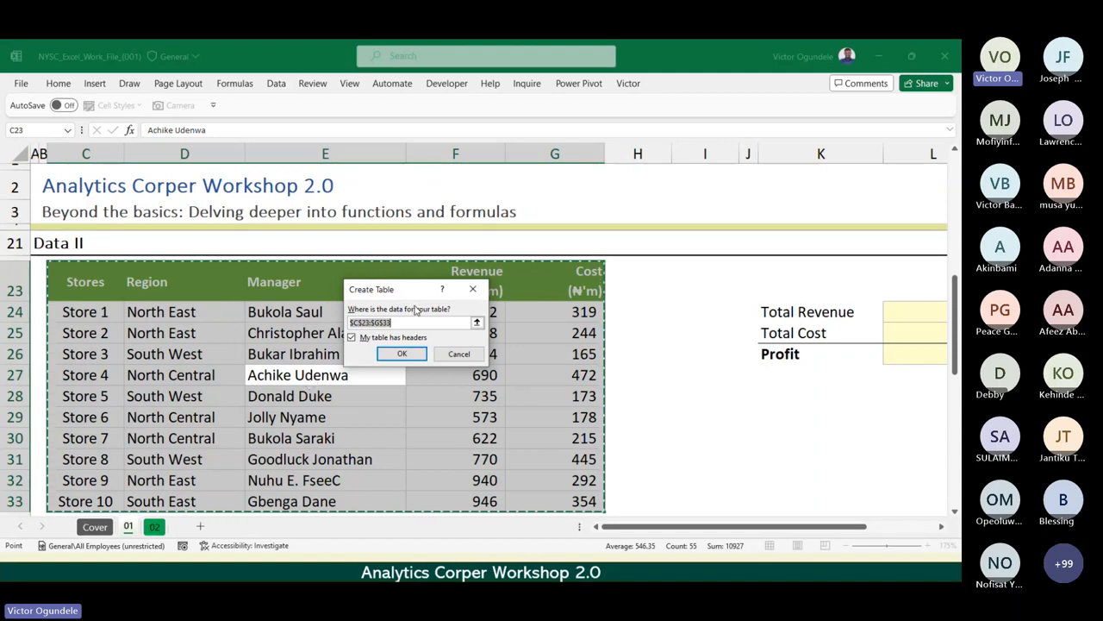
pyautogui.click(403, 354)
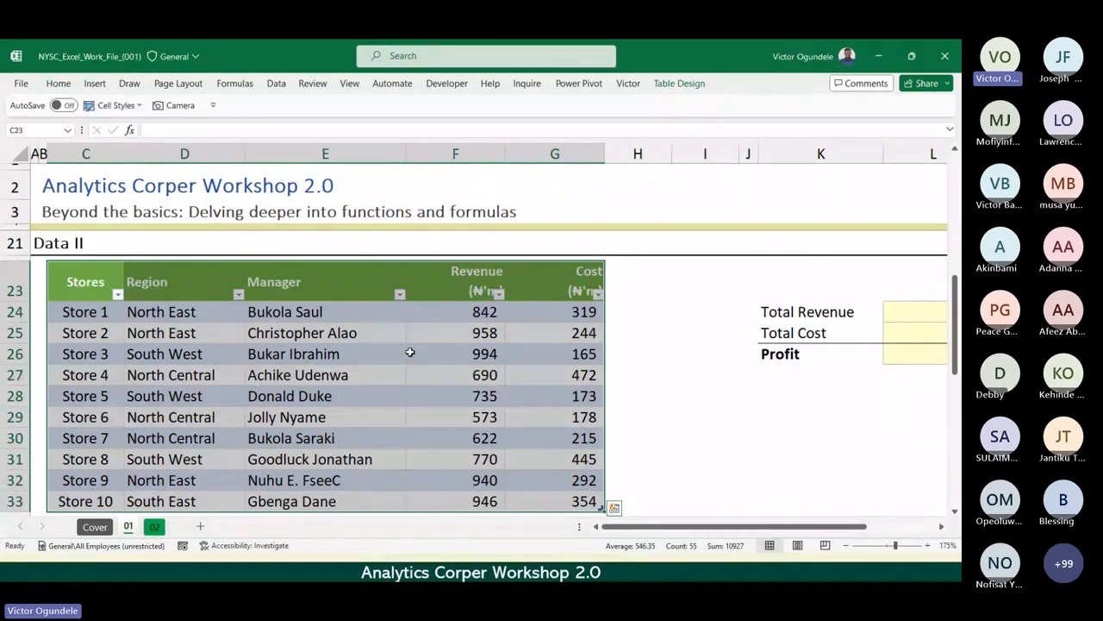
pyautogui.hotkey('ctrl', 'z')
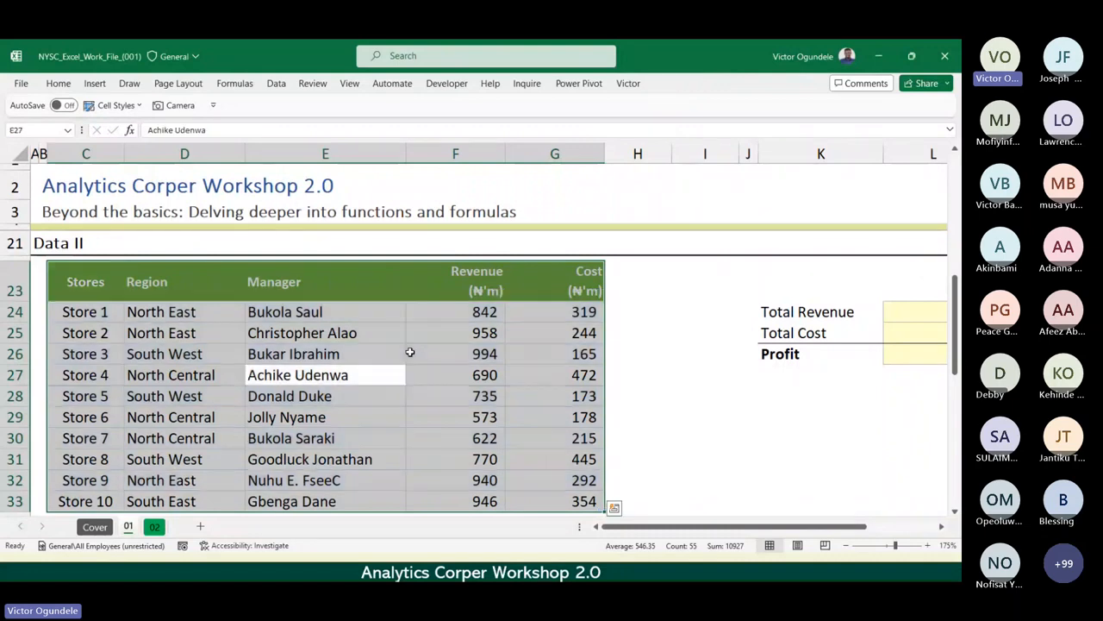
# Locate the Table command among the insert commands without applying it to Data II.
pyautogui.click(336, 357)
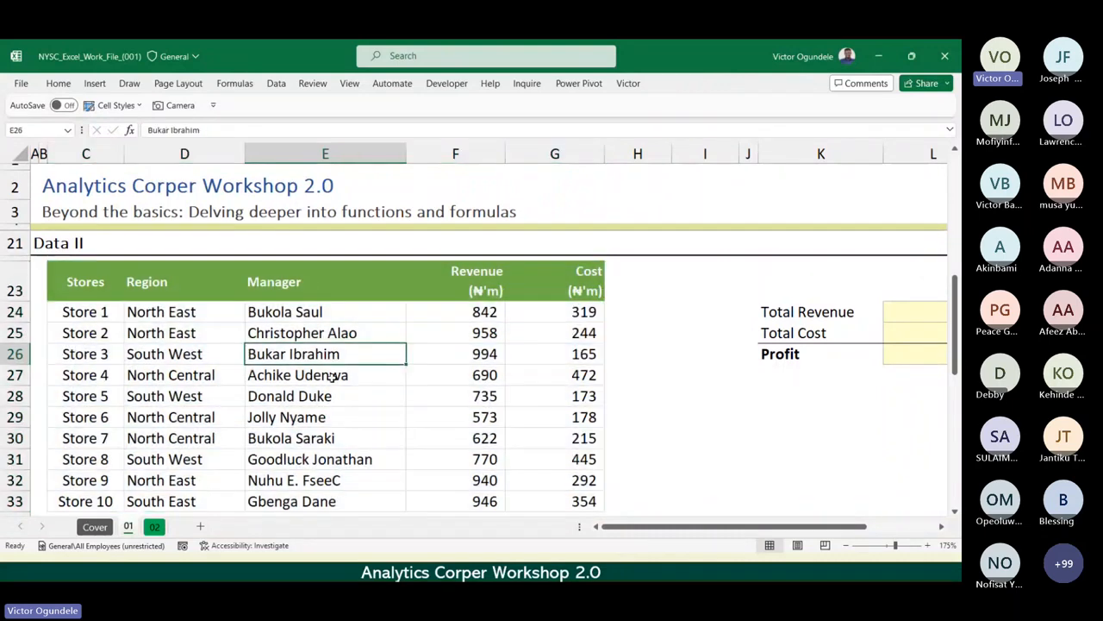
pyautogui.click(332, 377)
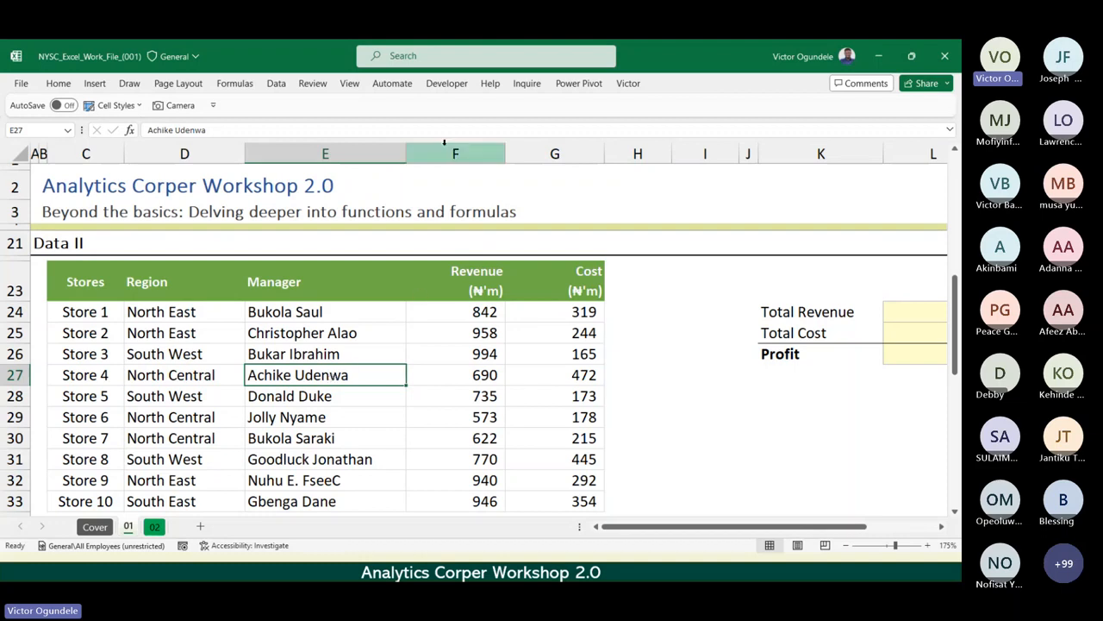
pyautogui.click(95, 83)
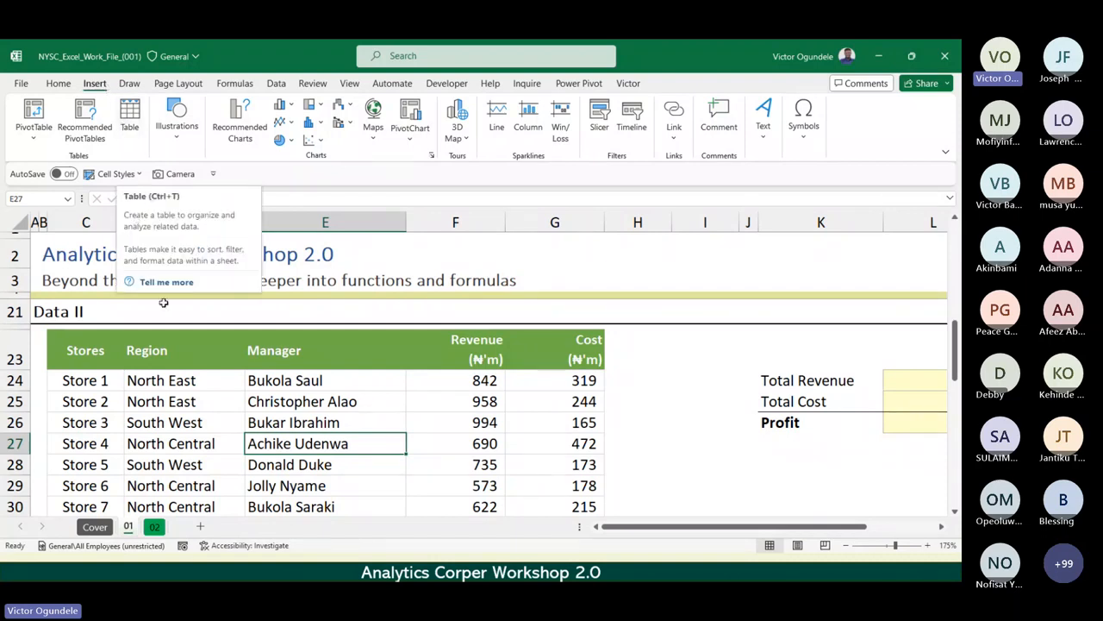
pyautogui.click(59, 83)
pyautogui.doubleClick(59, 83)
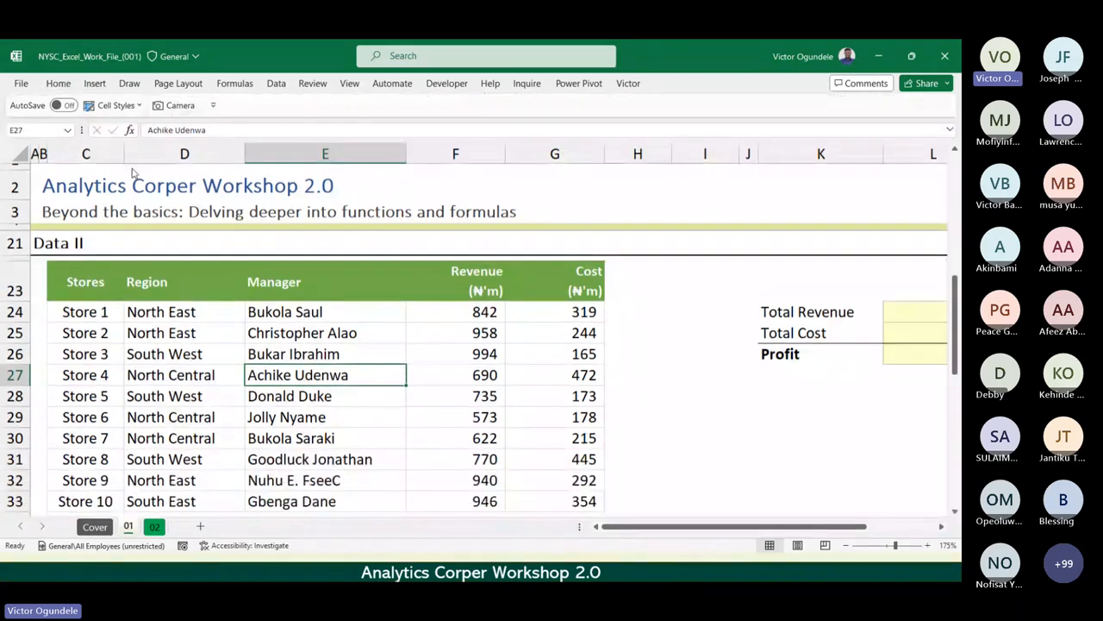
# Convert the Data II range C23:G33 into an Excel table with headers.
pyautogui.click(324, 350)
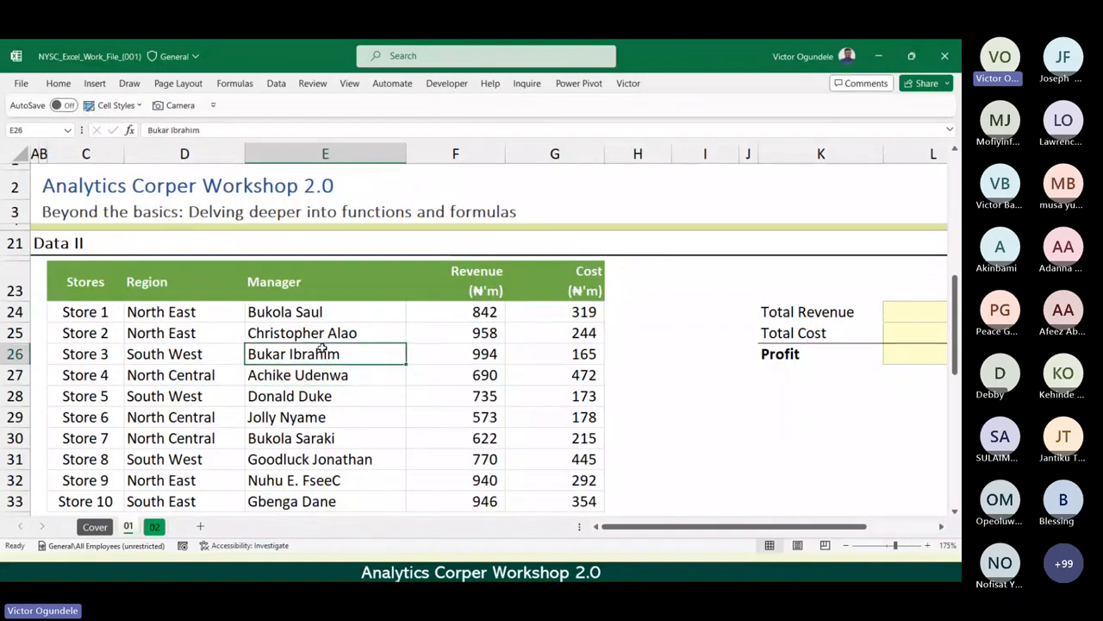
pyautogui.click(199, 393)
pyautogui.click(328, 398)
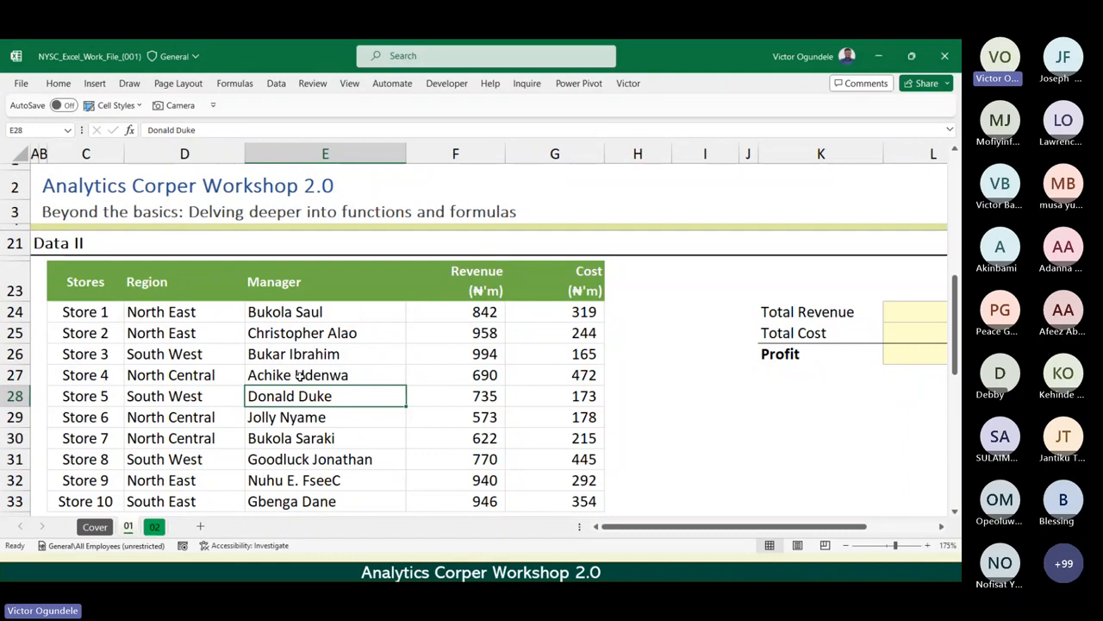
pyautogui.hotkey('ctrl', 'a')
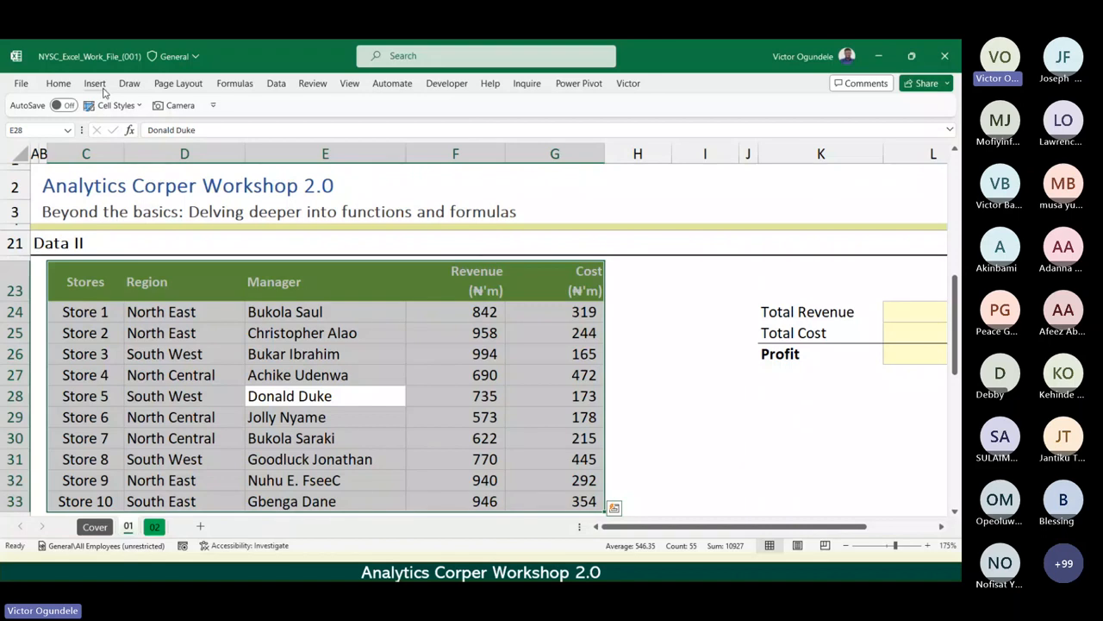
pyautogui.click(233, 336)
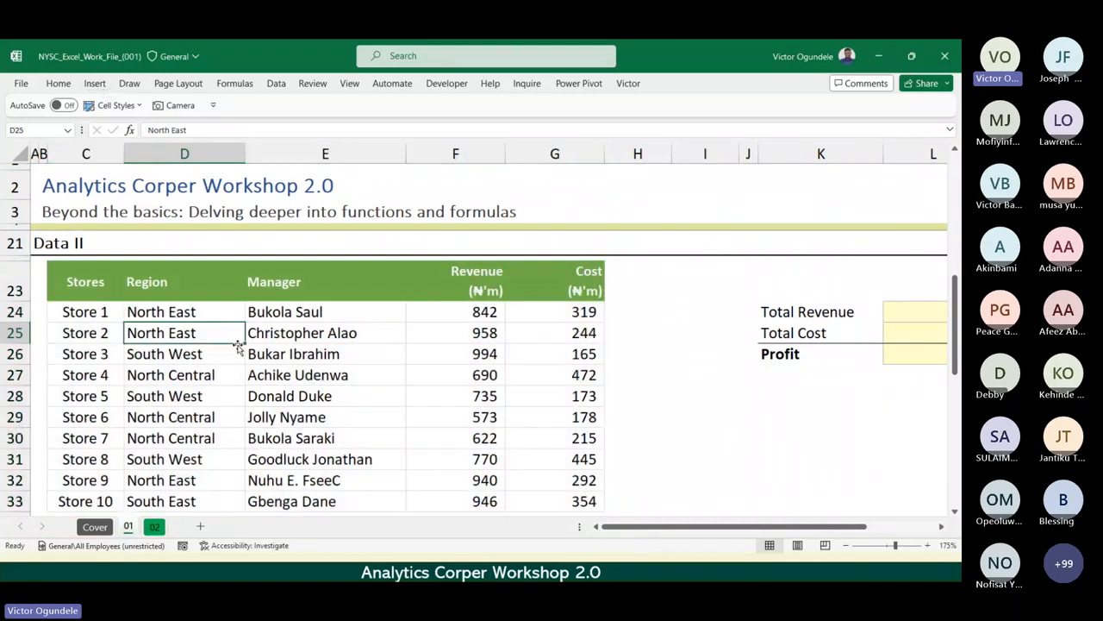
pyautogui.click(312, 383)
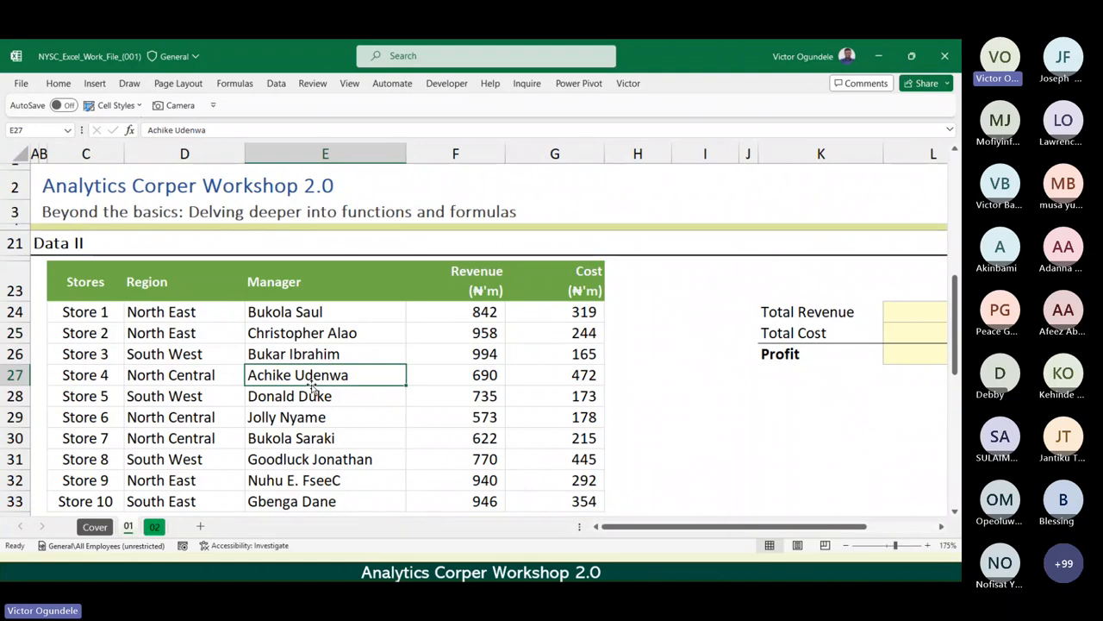
pyautogui.click(92, 84)
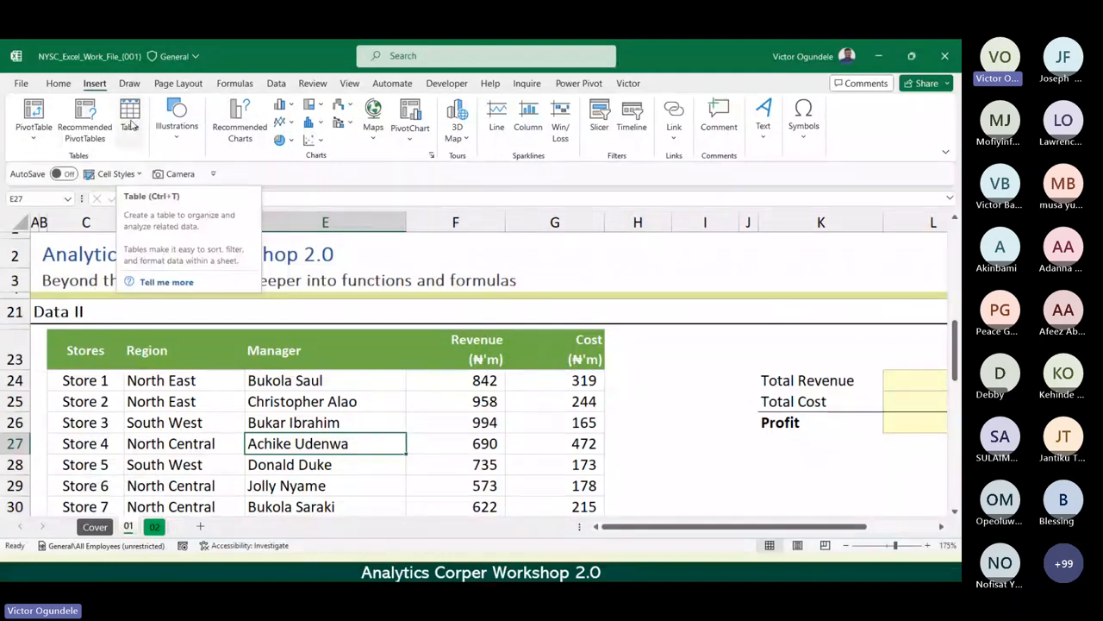
pyautogui.click(130, 123)
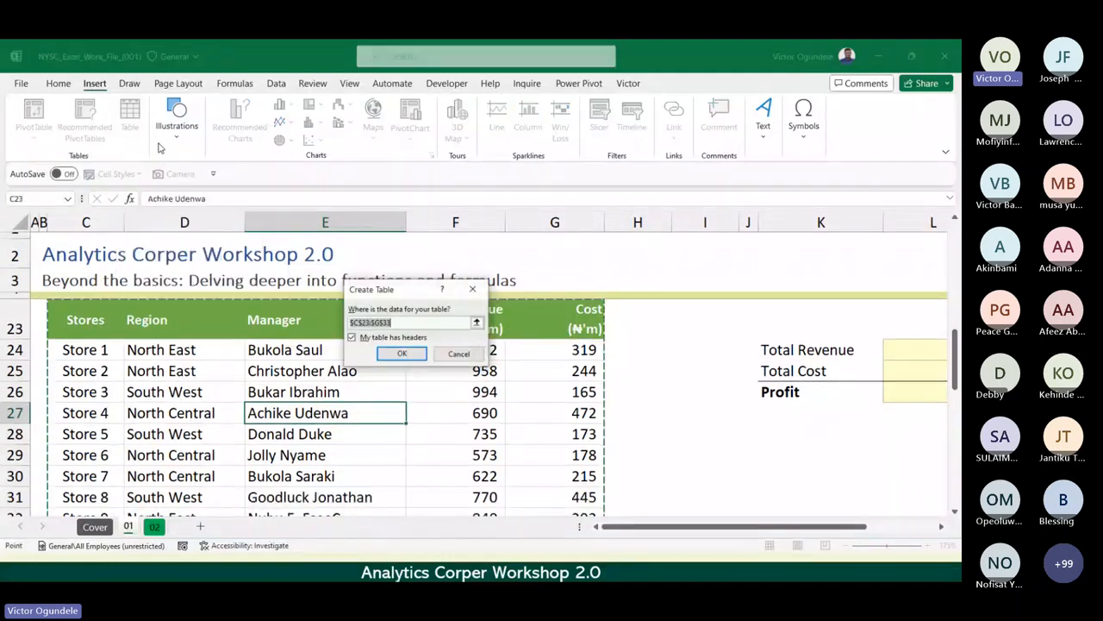
pyautogui.click(402, 354)
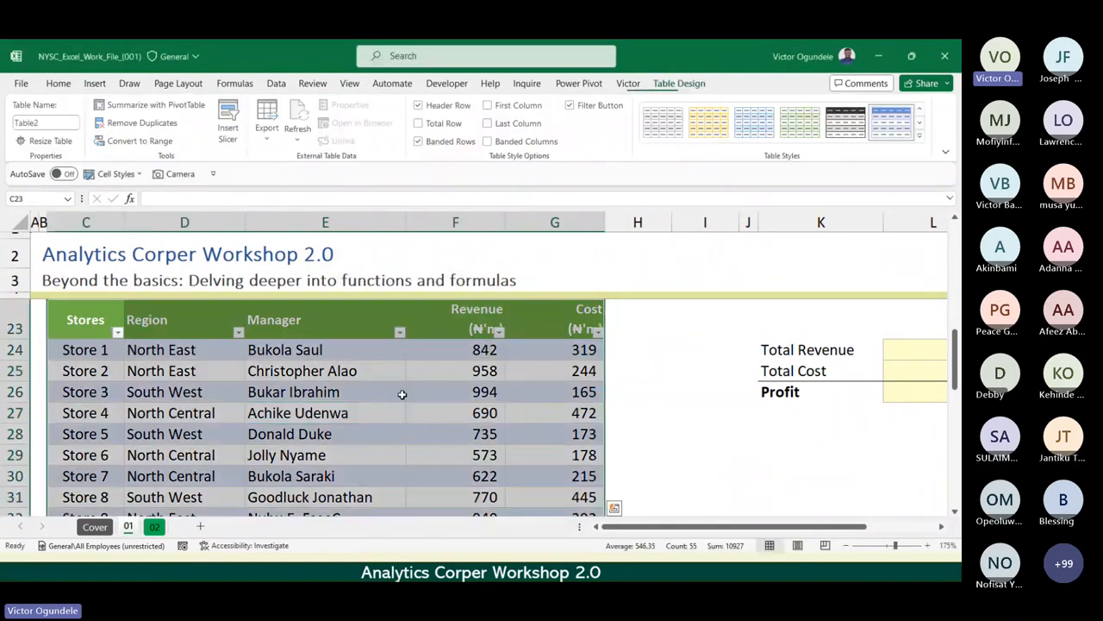
pyautogui.scroll(-2, 401, 394)
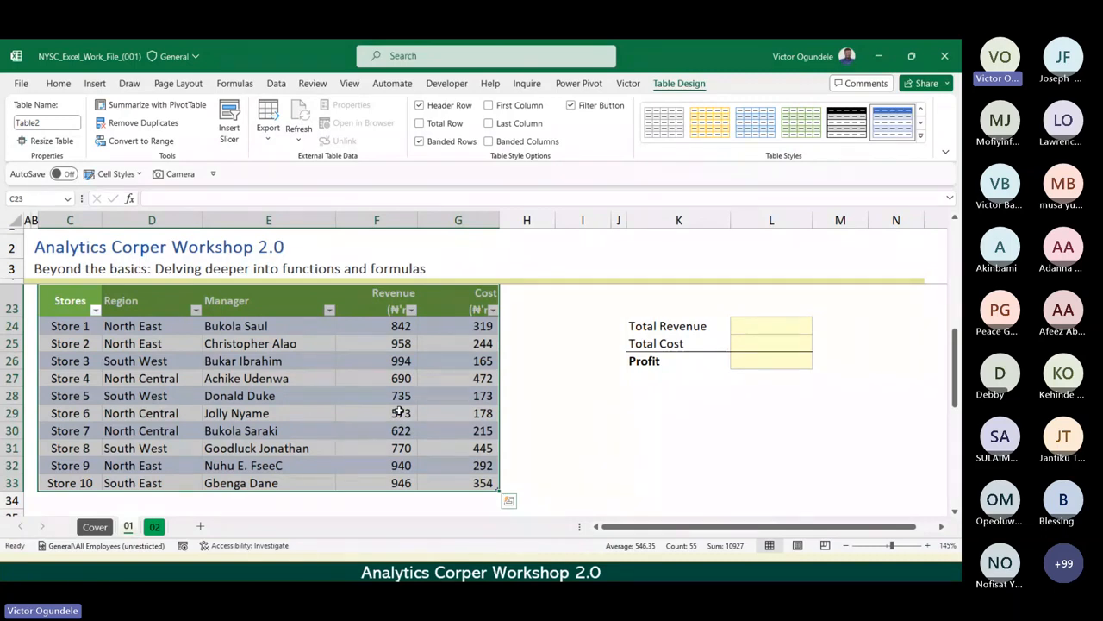
pyautogui.click(579, 328)
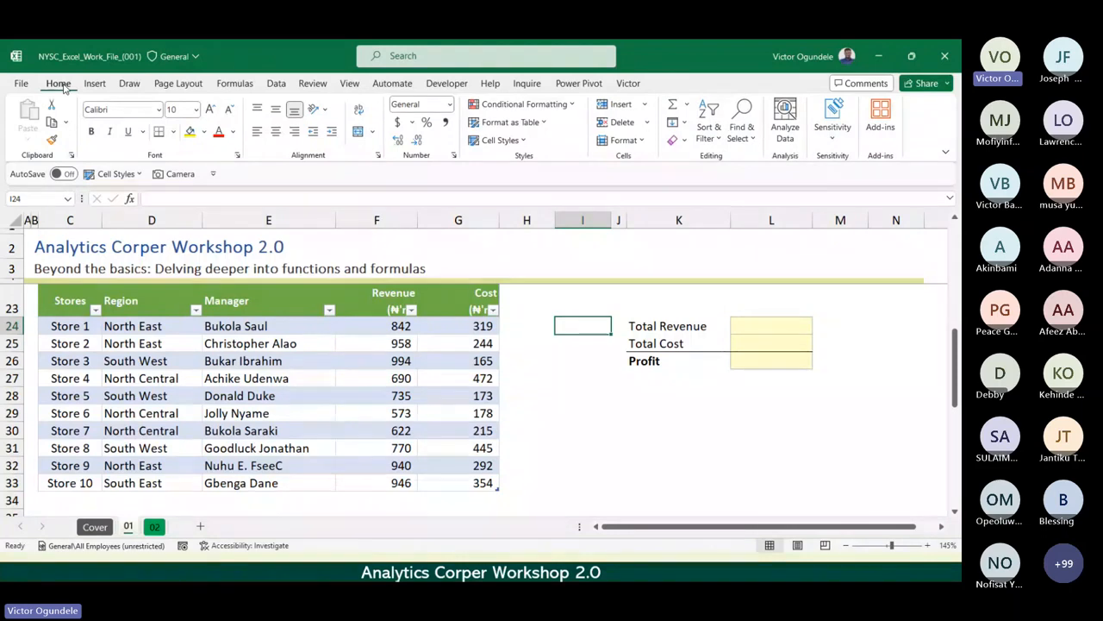
# Compare which command groups are available with a cell outside and a cell inside the Data II table selected.
pyautogui.click(573, 383)
pyautogui.click(711, 415)
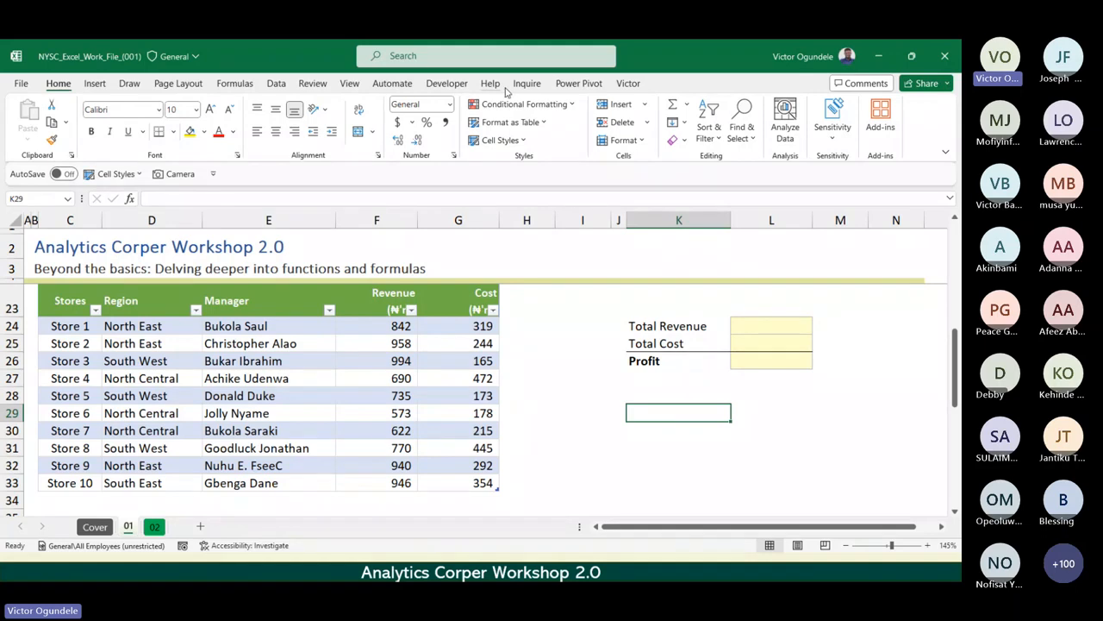
pyautogui.click(565, 86)
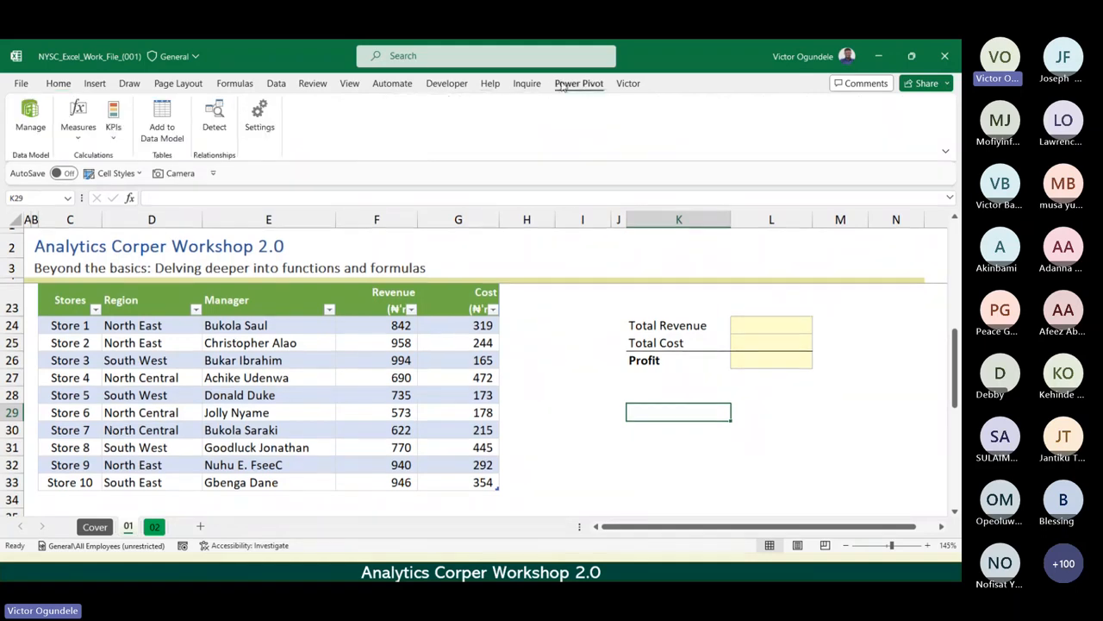
pyautogui.click(525, 84)
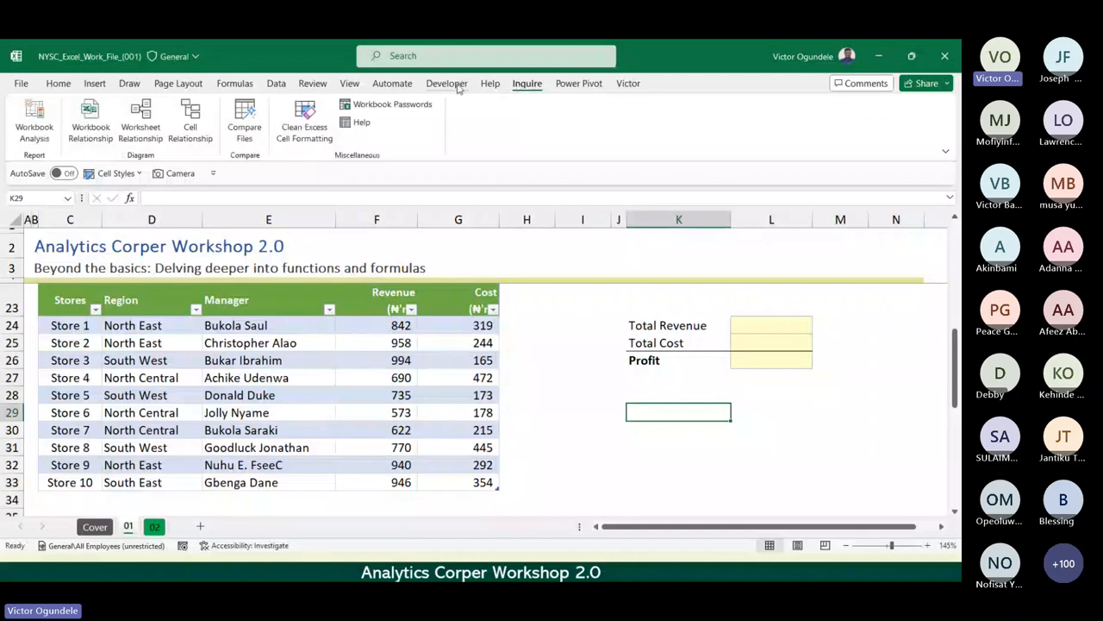
pyautogui.click(350, 85)
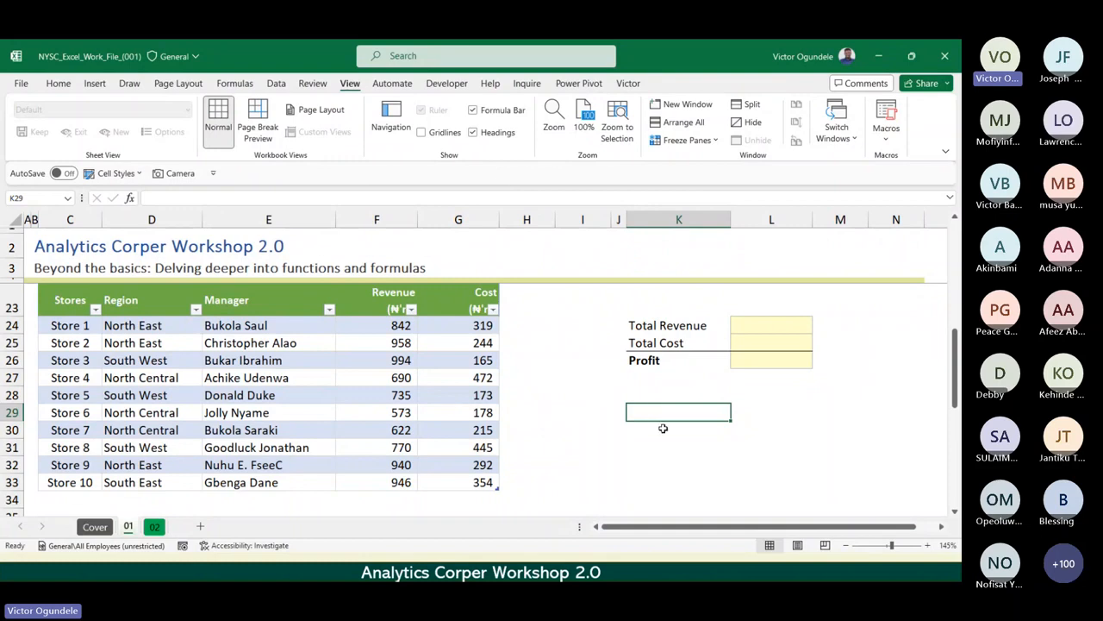
pyautogui.click(303, 393)
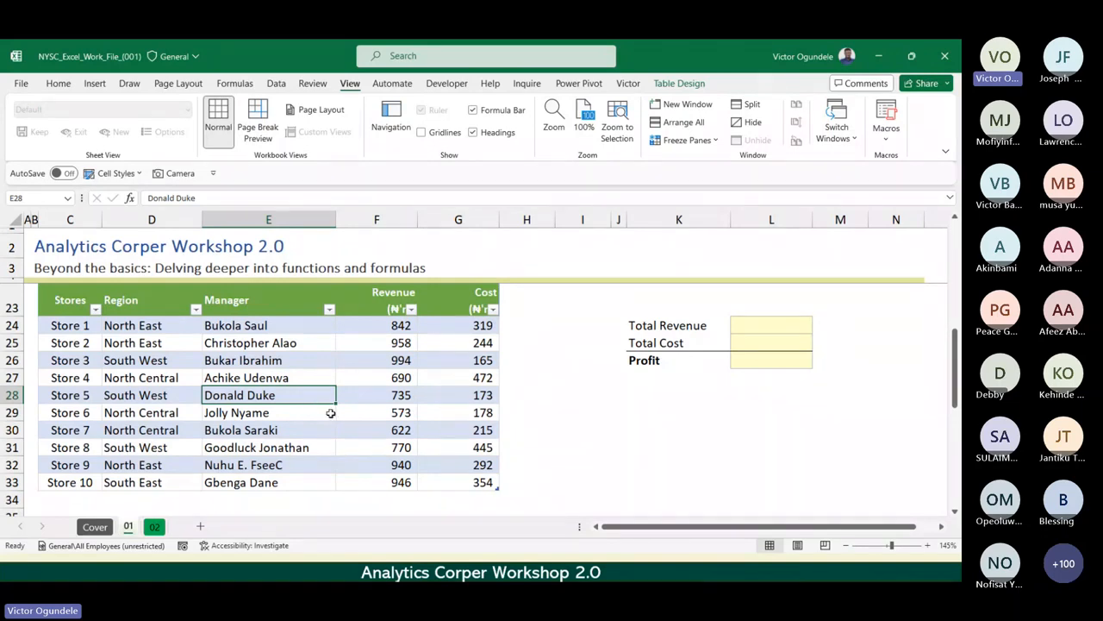
pyautogui.click(595, 411)
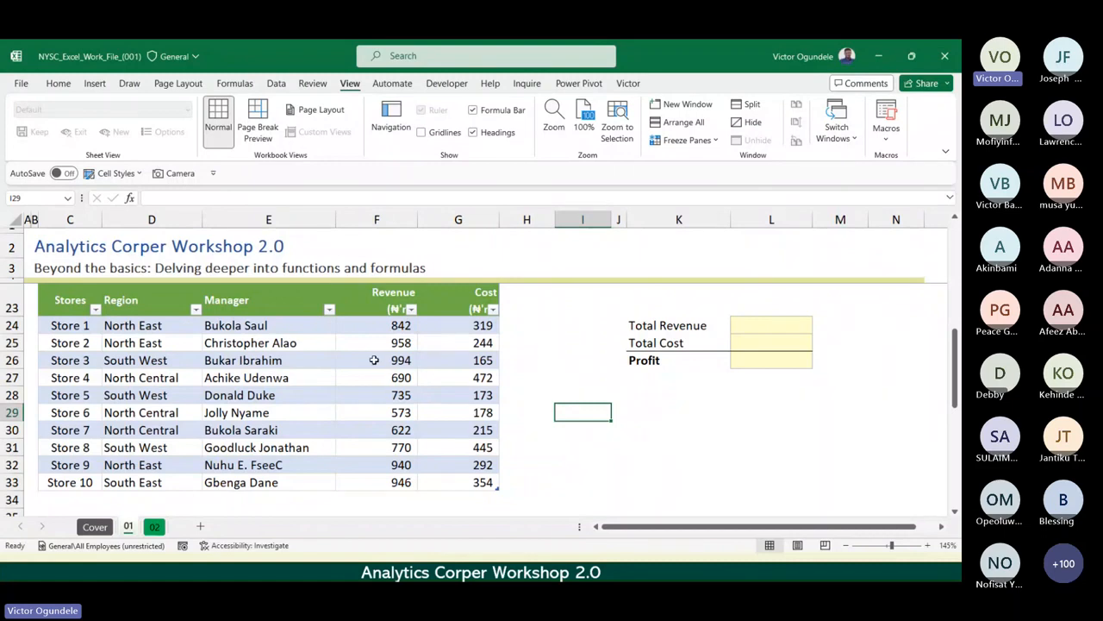
pyautogui.click(374, 360)
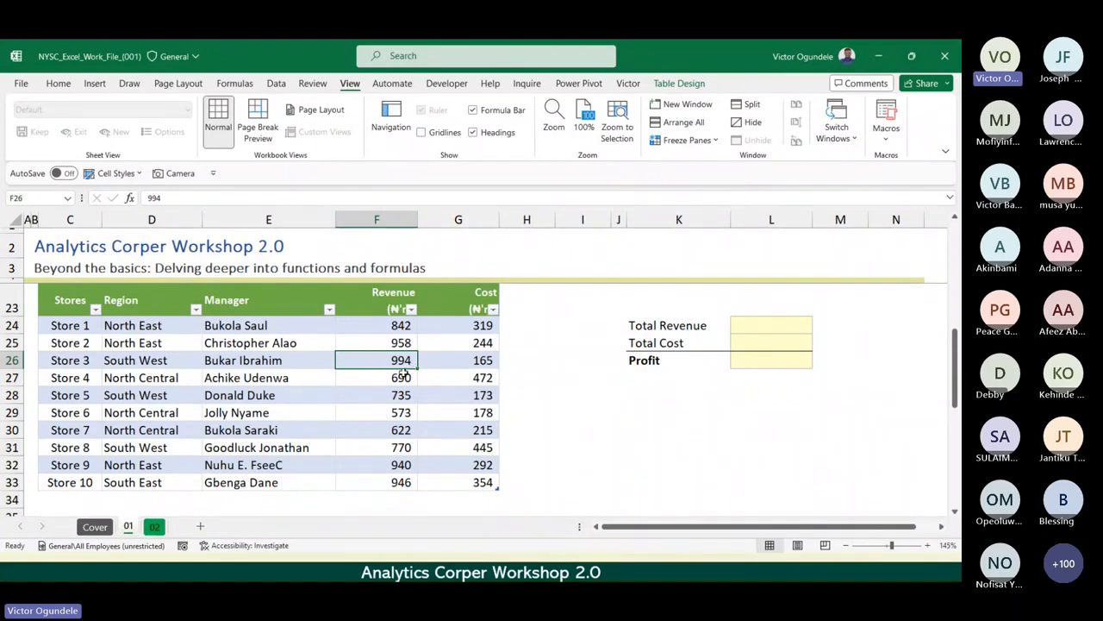
# Rename the Data II table as StoreData.
pyautogui.click(695, 86)
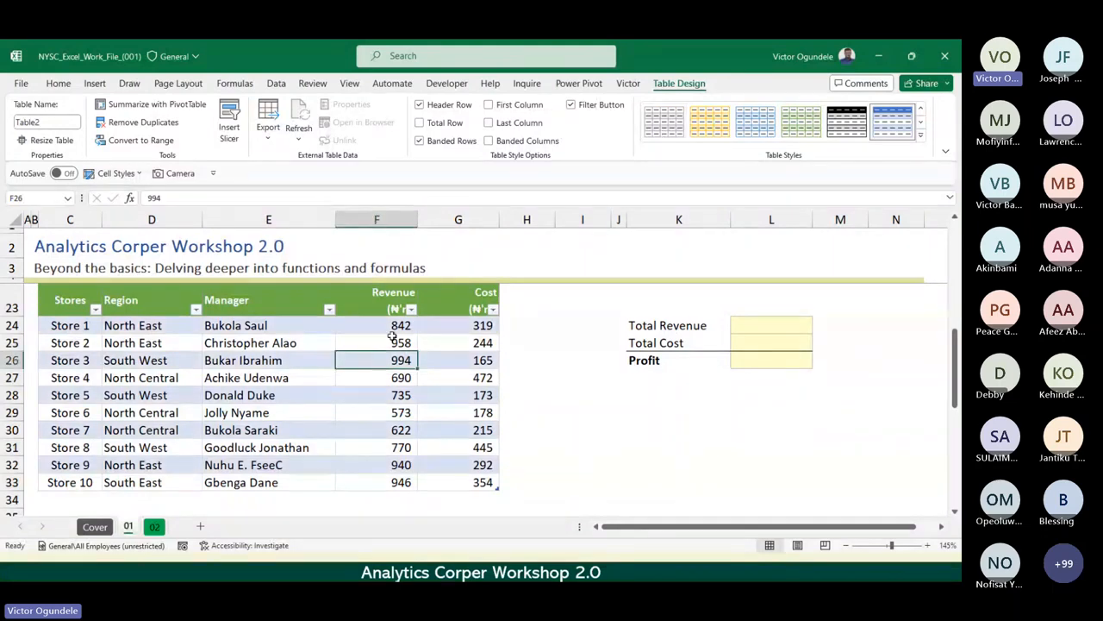
pyautogui.click(286, 376)
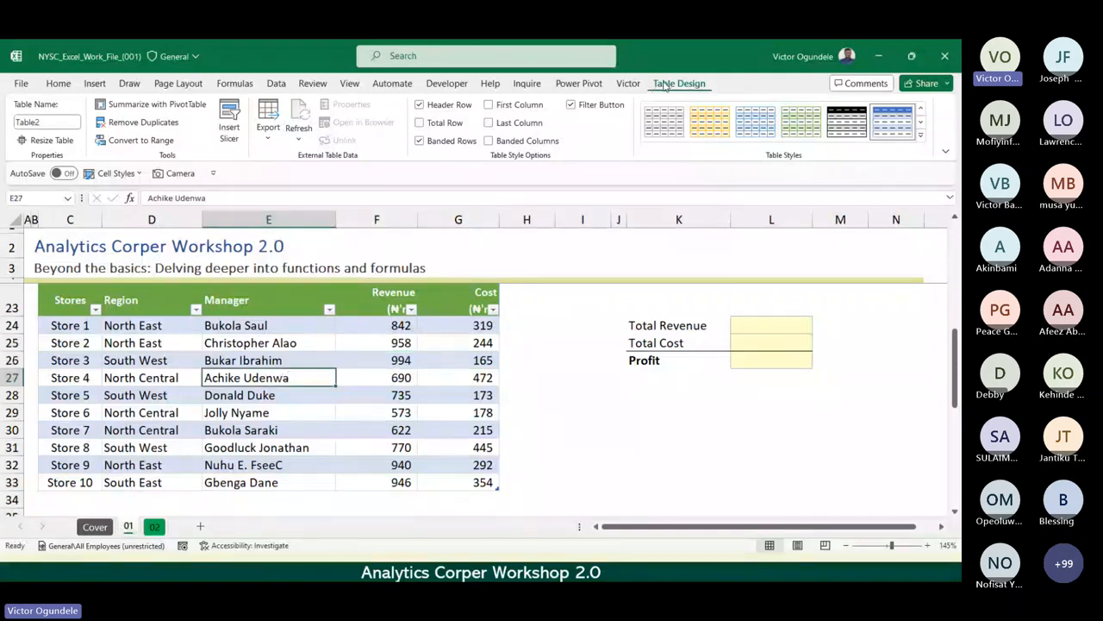
pyautogui.click(58, 121)
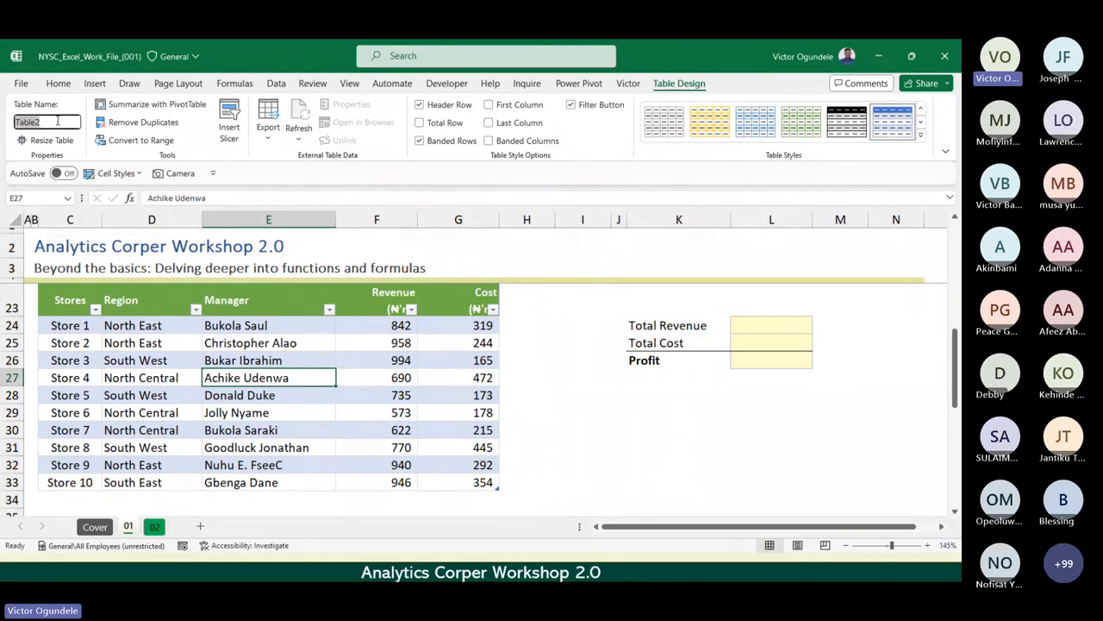
pyautogui.write('Store')
pyautogui.write('Data')
pyautogui.press('Return')
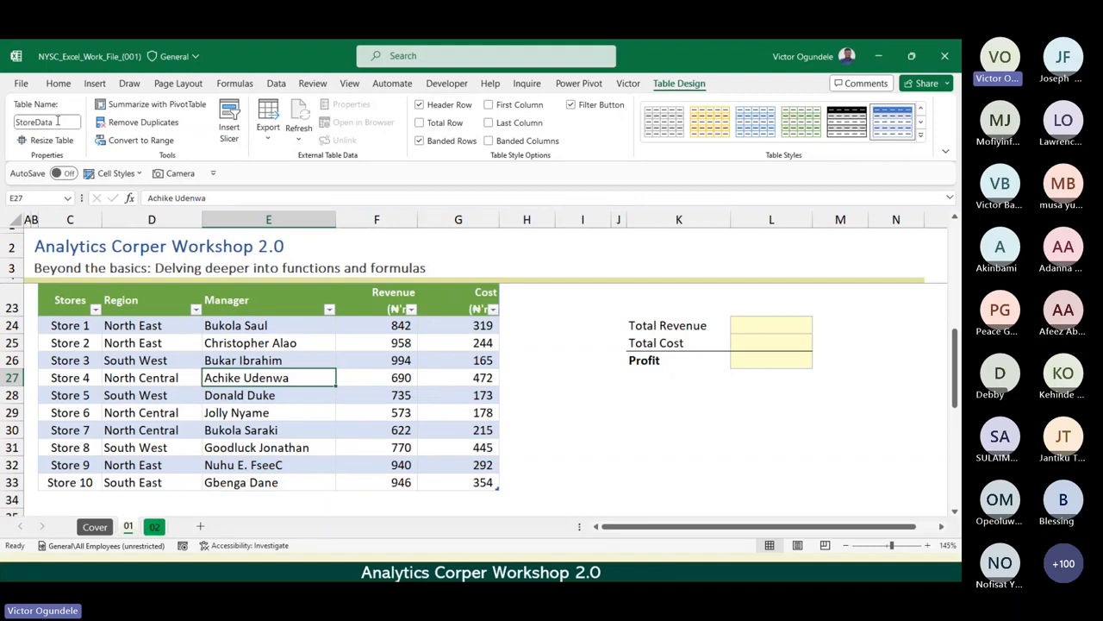
pyautogui.click(57, 122)
pyautogui.press('Return')
pyautogui.click(248, 341)
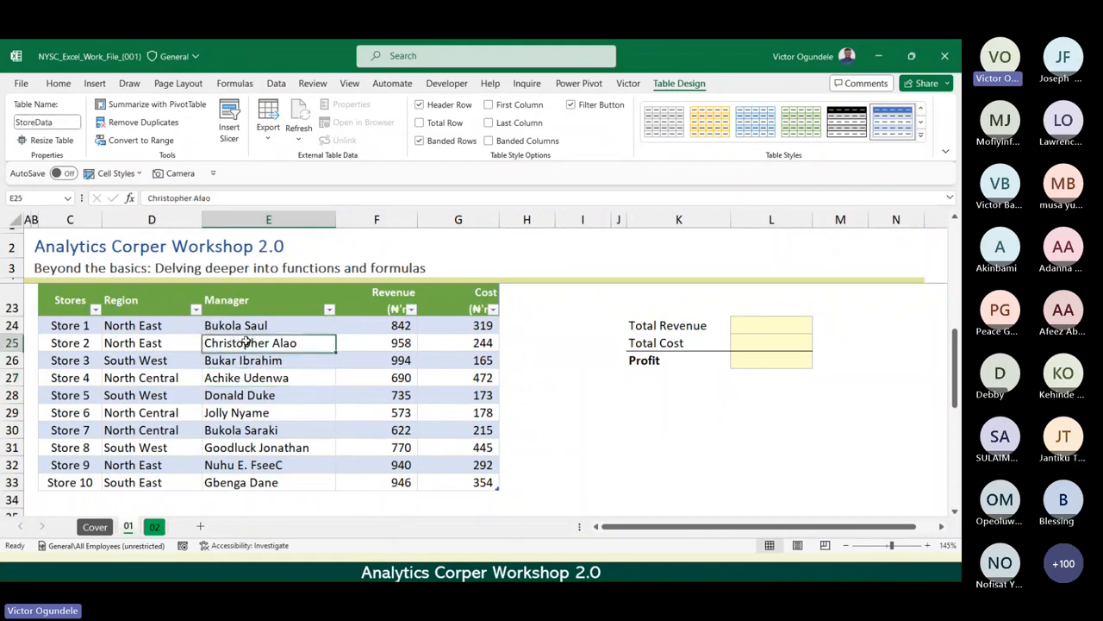
# Examine the StoreData table's design options from cells inside and outside it, and inspect its last rows down to Store 10.
pyautogui.click(174, 359)
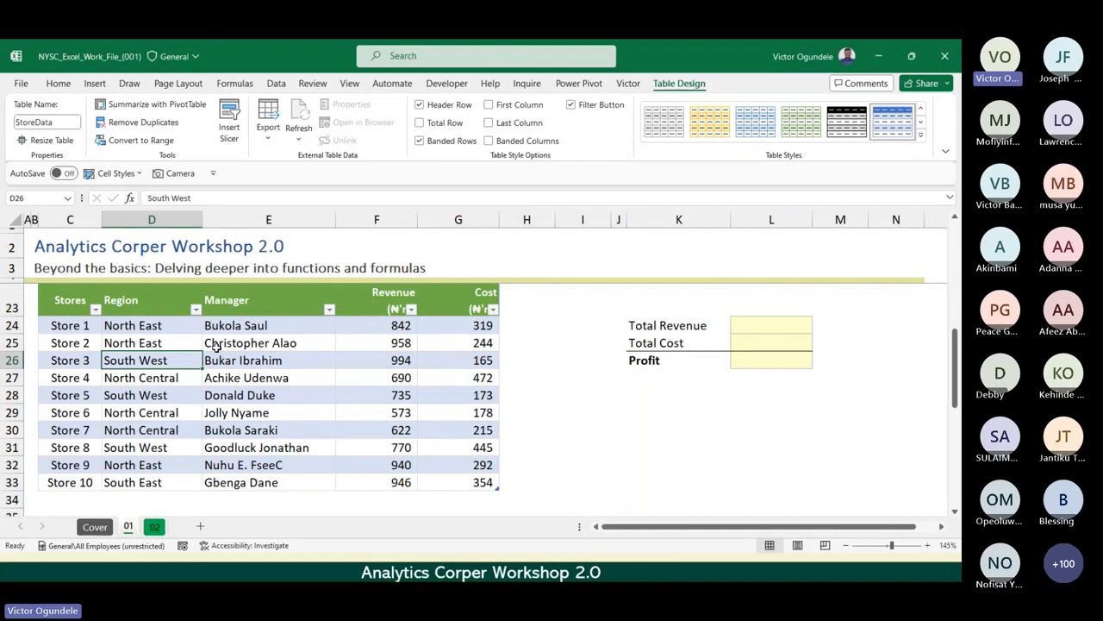
pyautogui.click(316, 378)
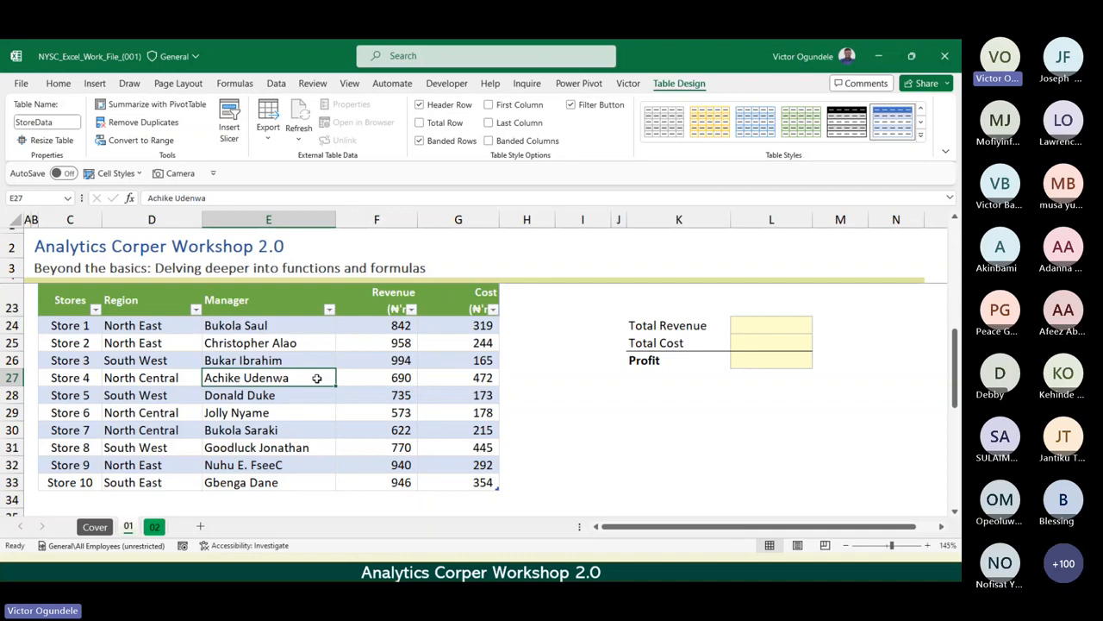
pyautogui.click(604, 411)
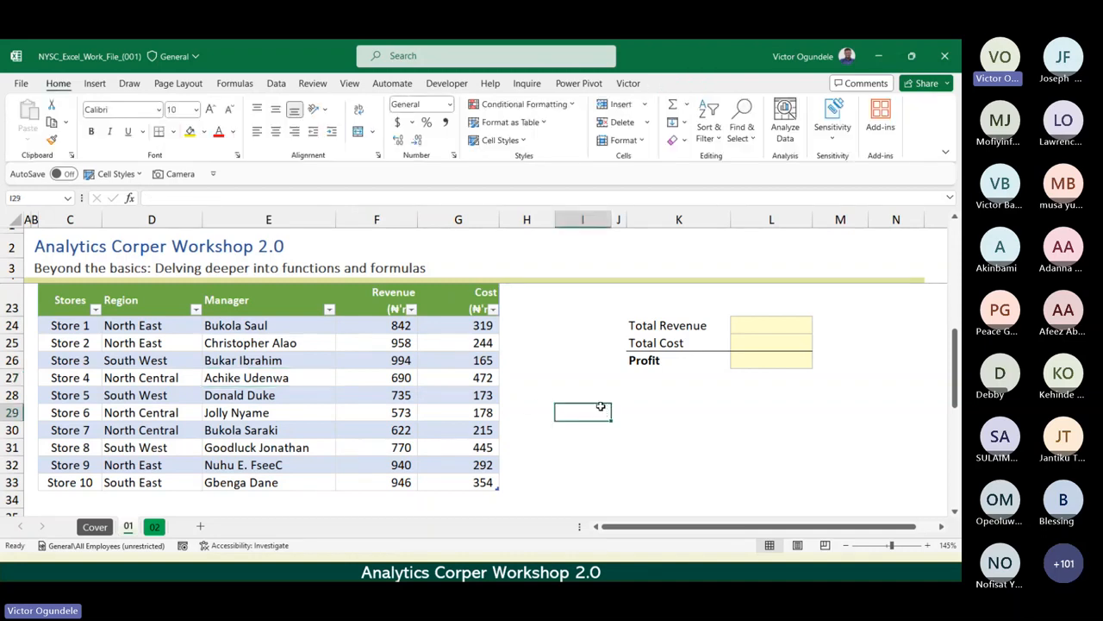
pyautogui.click(333, 381)
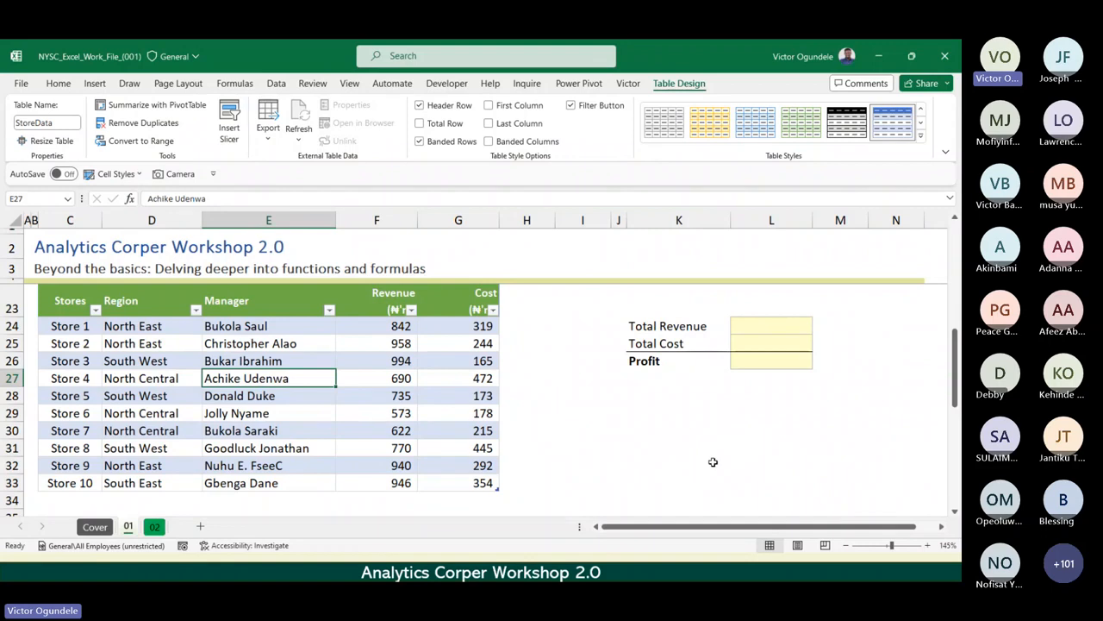
pyautogui.click(397, 359)
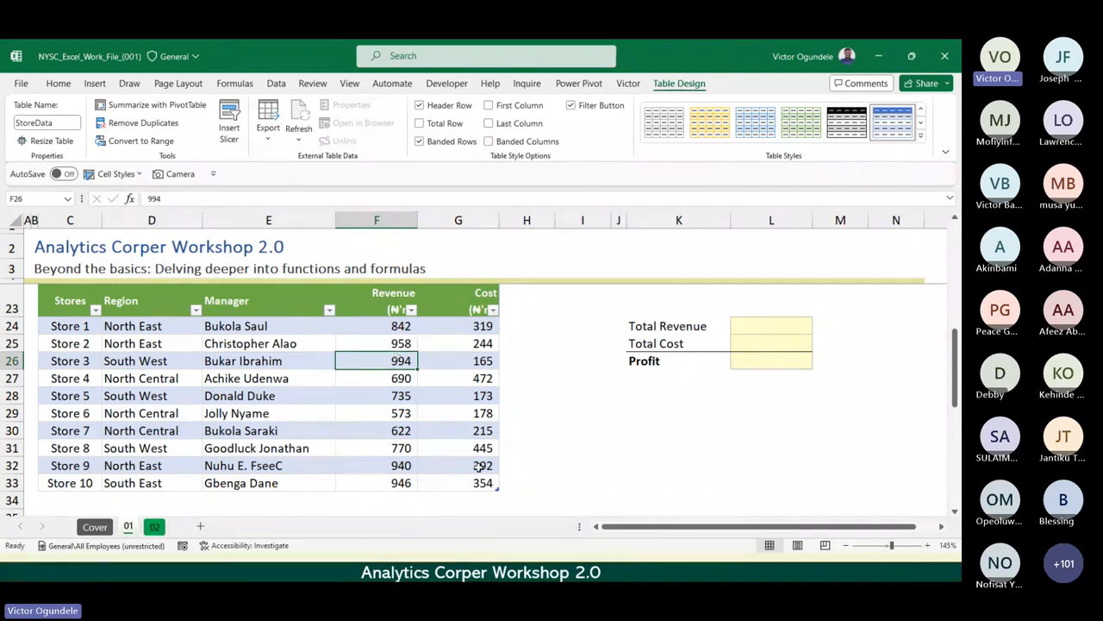
pyautogui.keyDown('ctrl'); pyautogui.scroll(4, 483, 466); pyautogui.keyUp('ctrl')
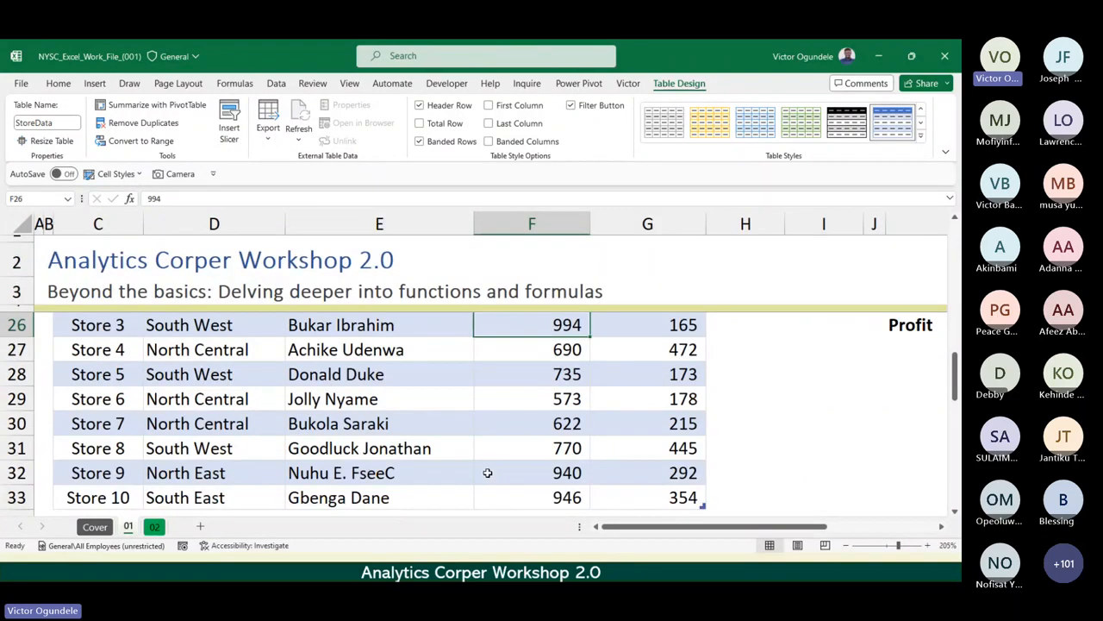
pyautogui.scroll(-2, 487, 466)
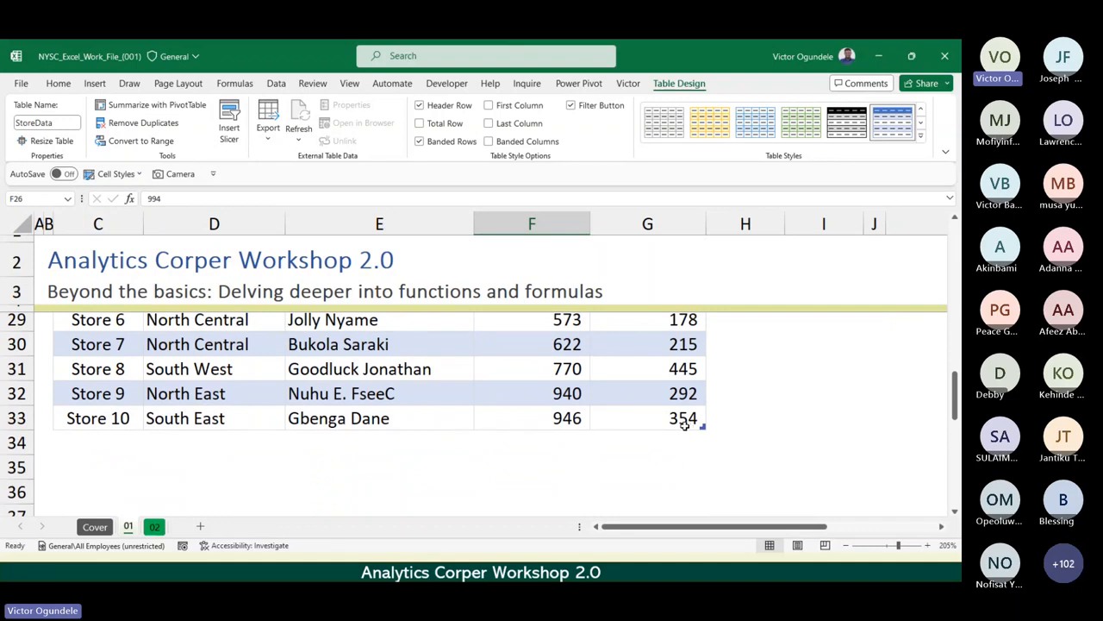
pyautogui.click(508, 382)
pyautogui.click(459, 372)
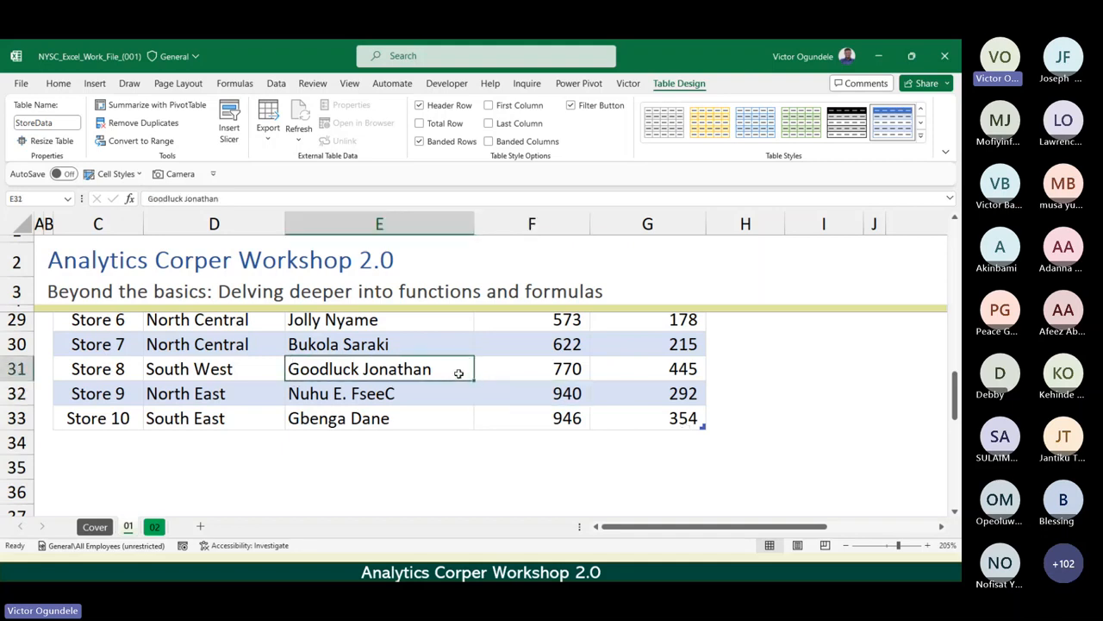
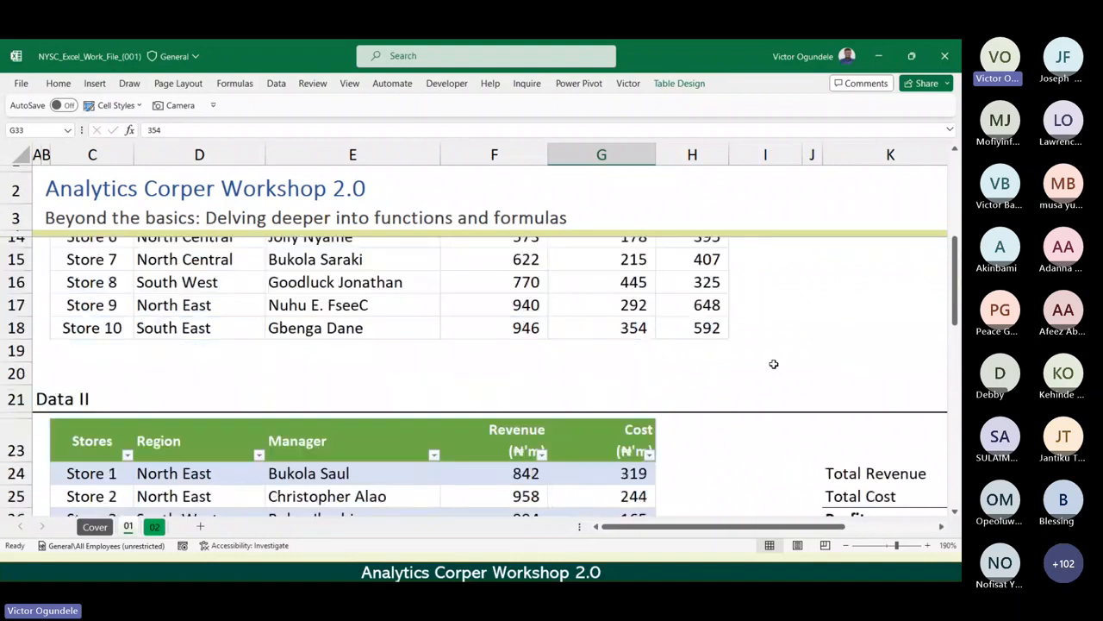
# Examine the StoreData table from its header row to Store 10, including the design options' availability with H23 outside it selected.
pyautogui.scroll(-3, 773, 364)
pyautogui.scroll(1, 774, 364)
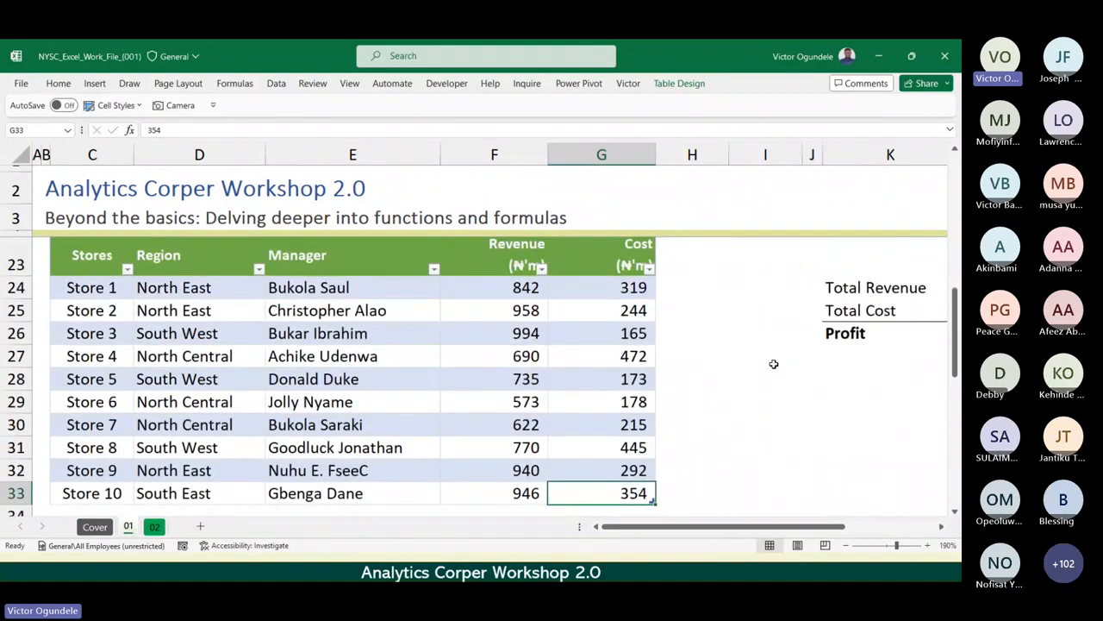
pyautogui.scroll(-1, 774, 364)
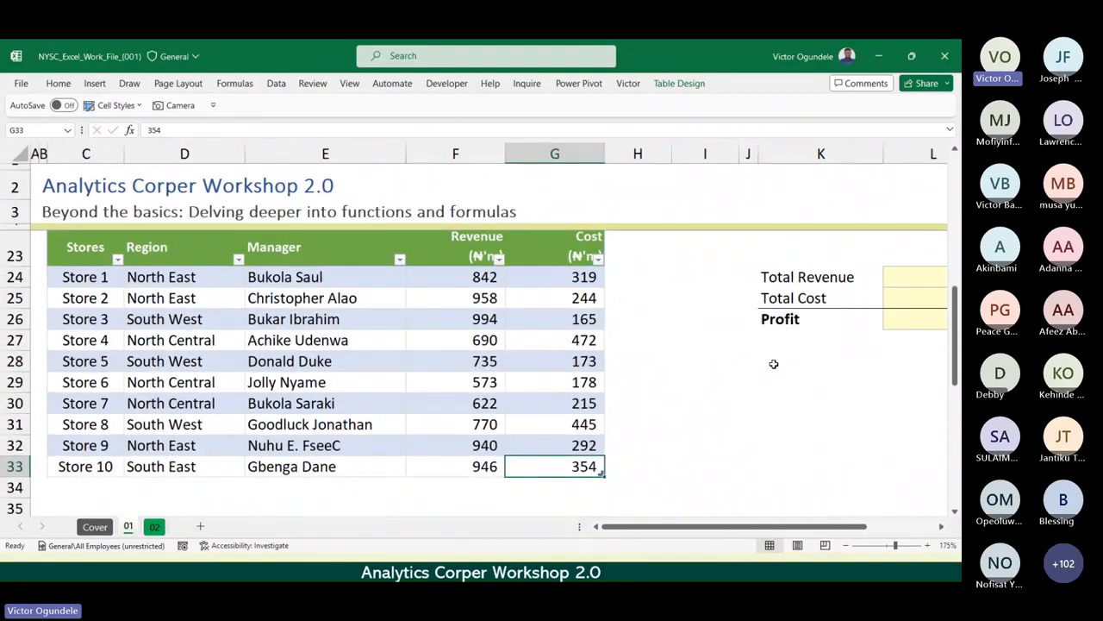
pyautogui.click(613, 252)
pyautogui.scroll(1, 614, 255)
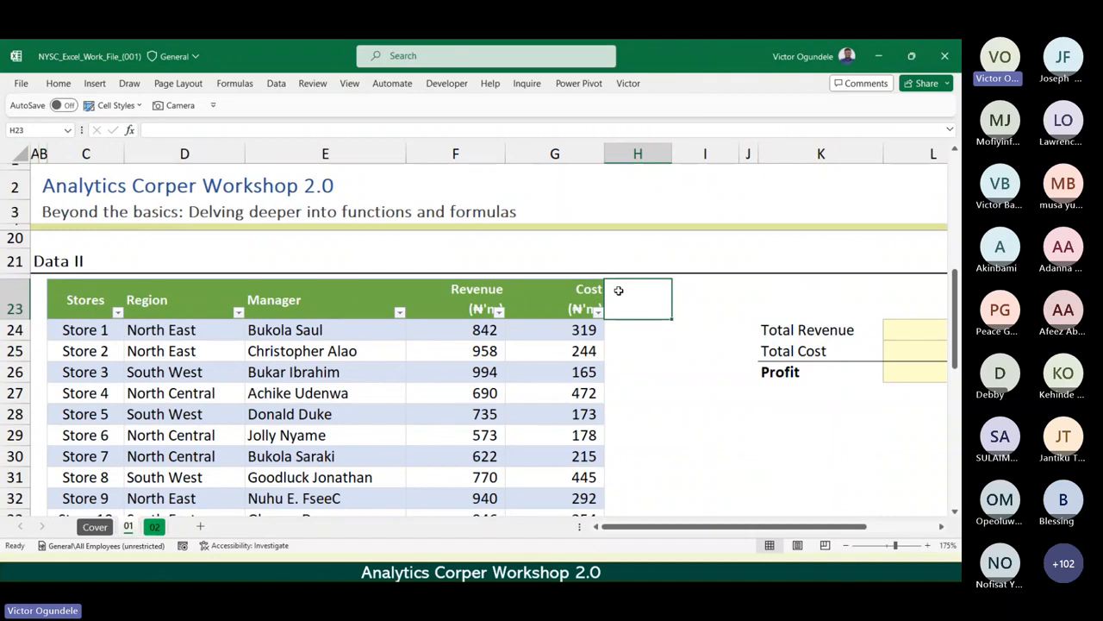
pyautogui.scroll(-2, 619, 291)
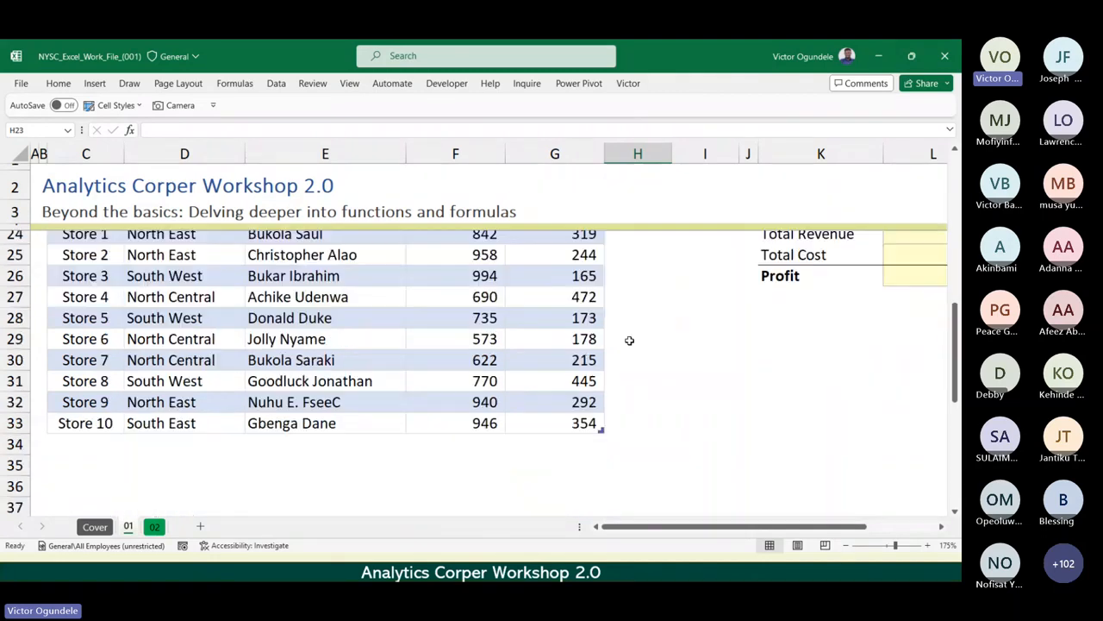
pyautogui.keyDown('ctrl'); pyautogui.scroll(3, 605, 440); pyautogui.keyUp('ctrl')
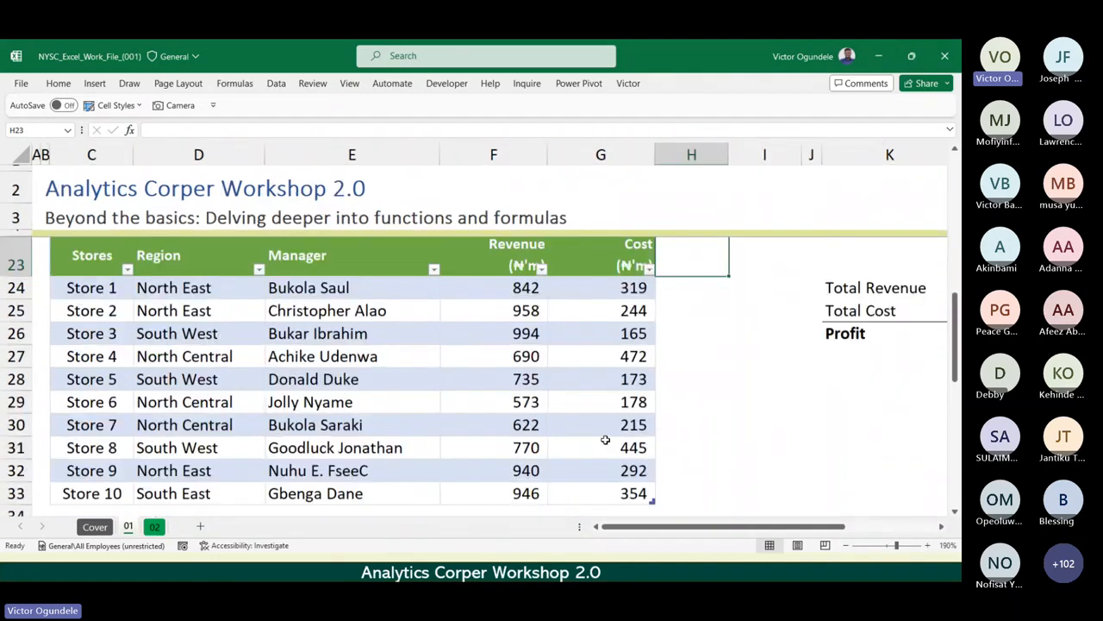
pyautogui.scroll(-1, 606, 440)
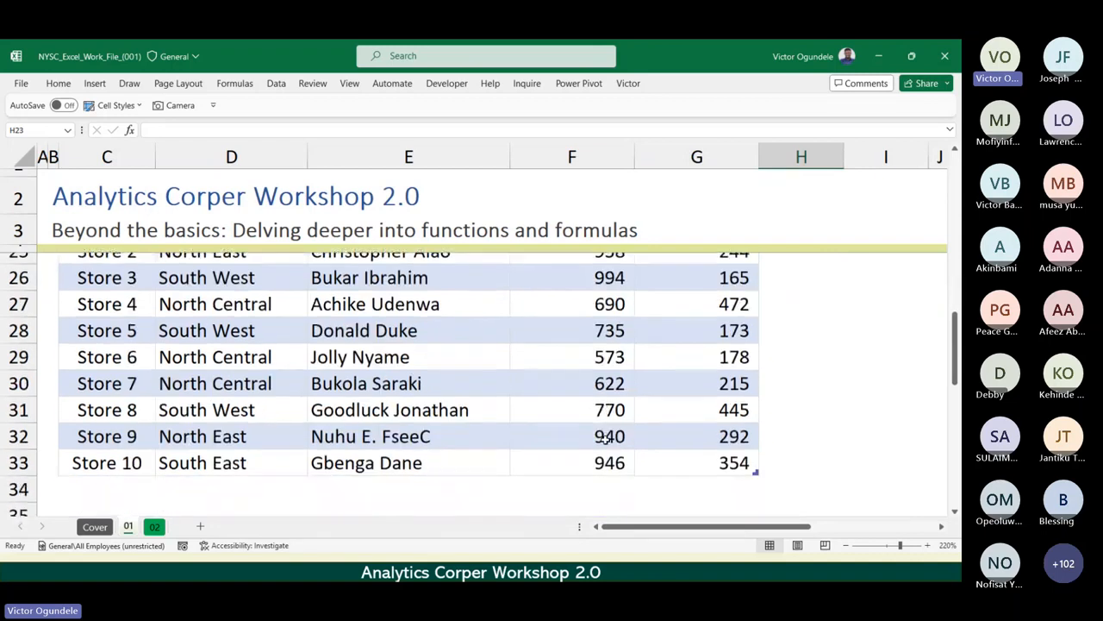
# Inspect the end-of-table corner marker in G33, comparing that cell with its neighbours F33 and G32.
pyautogui.click(693, 476)
pyautogui.click(695, 462)
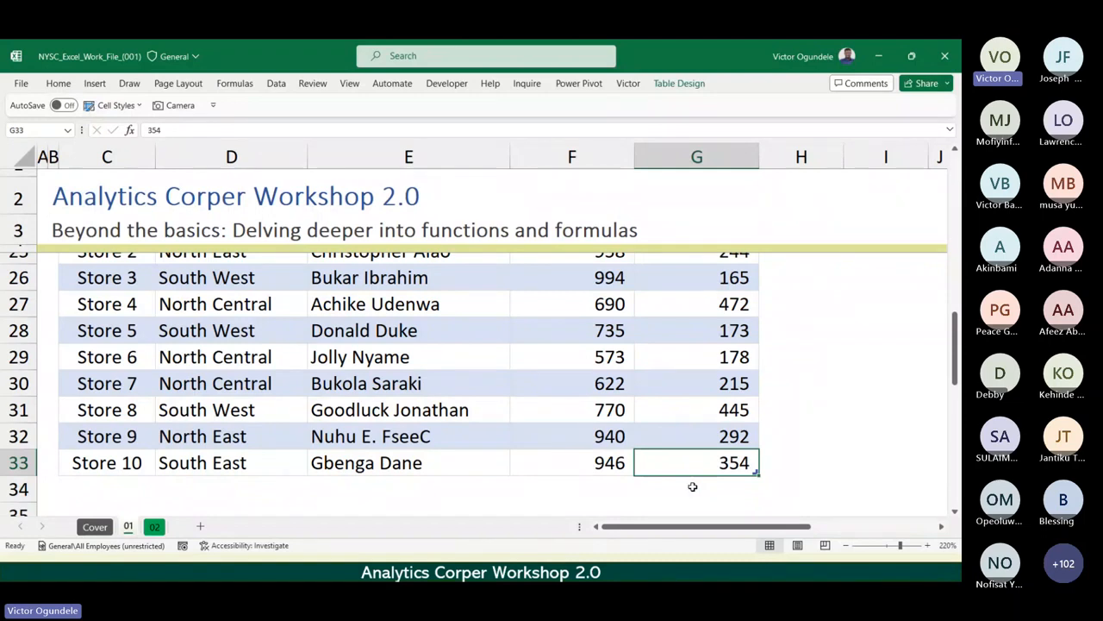
pyautogui.scroll(-2, 692, 486)
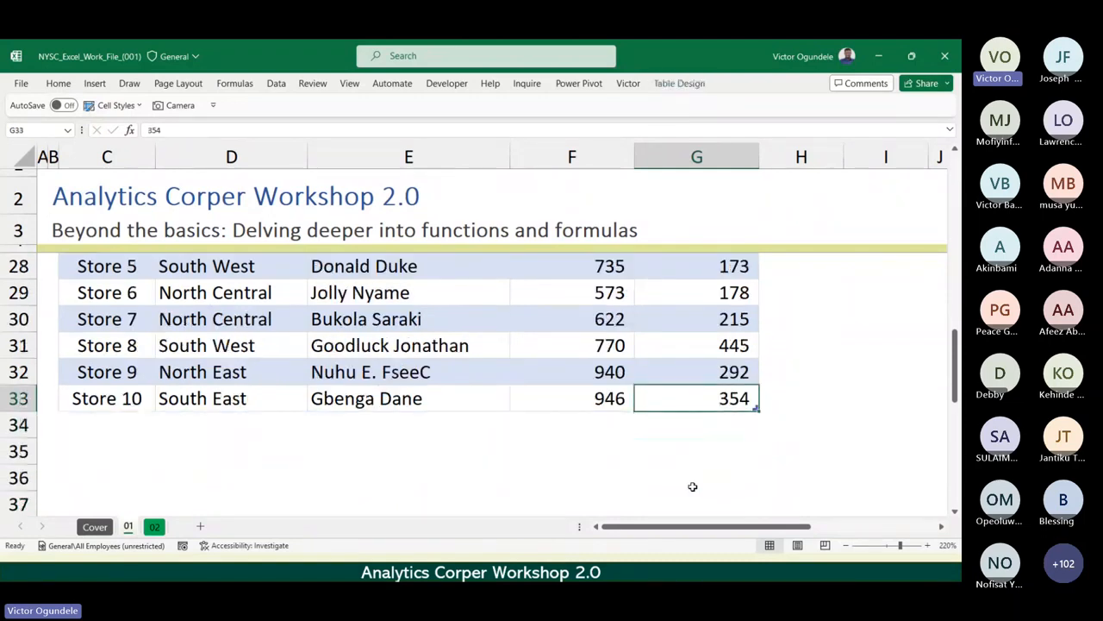
pyautogui.press('Left')
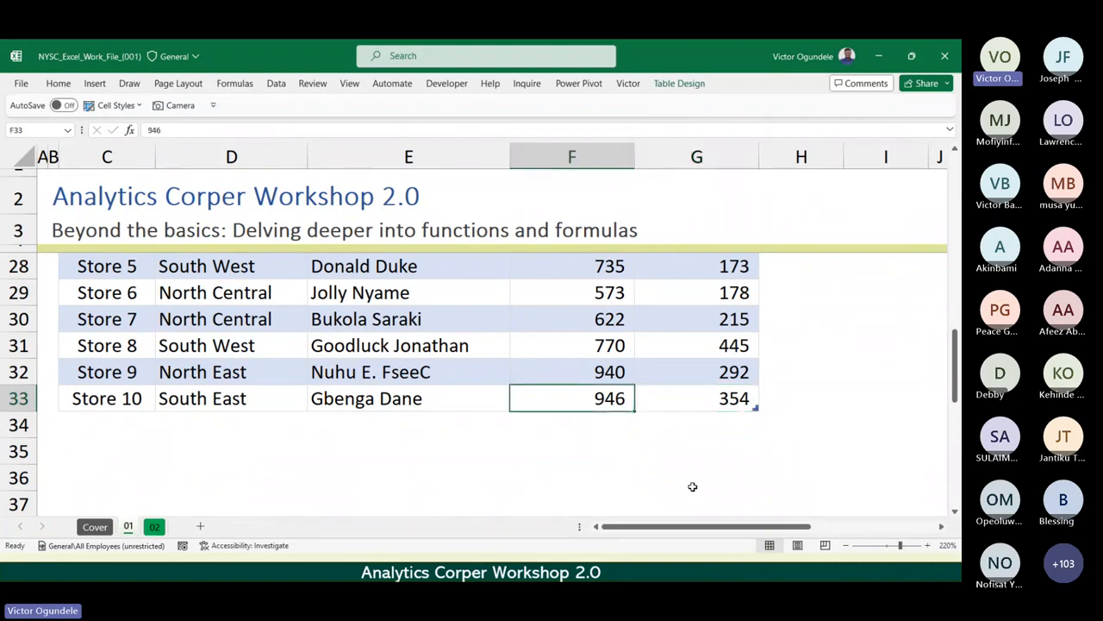
pyautogui.press('Right')
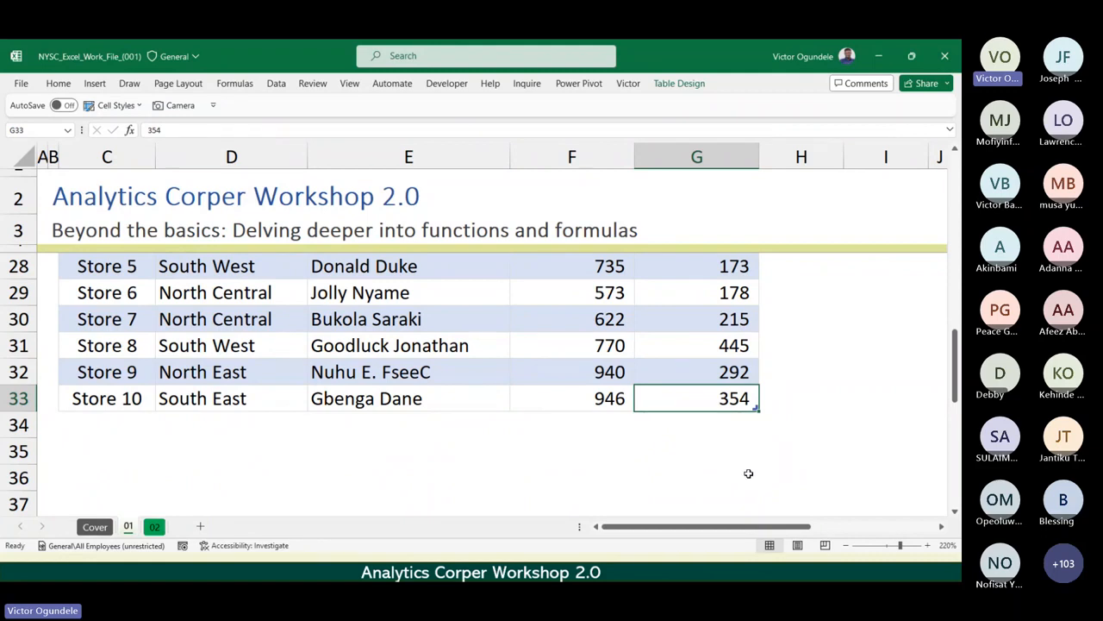
pyautogui.click(732, 373)
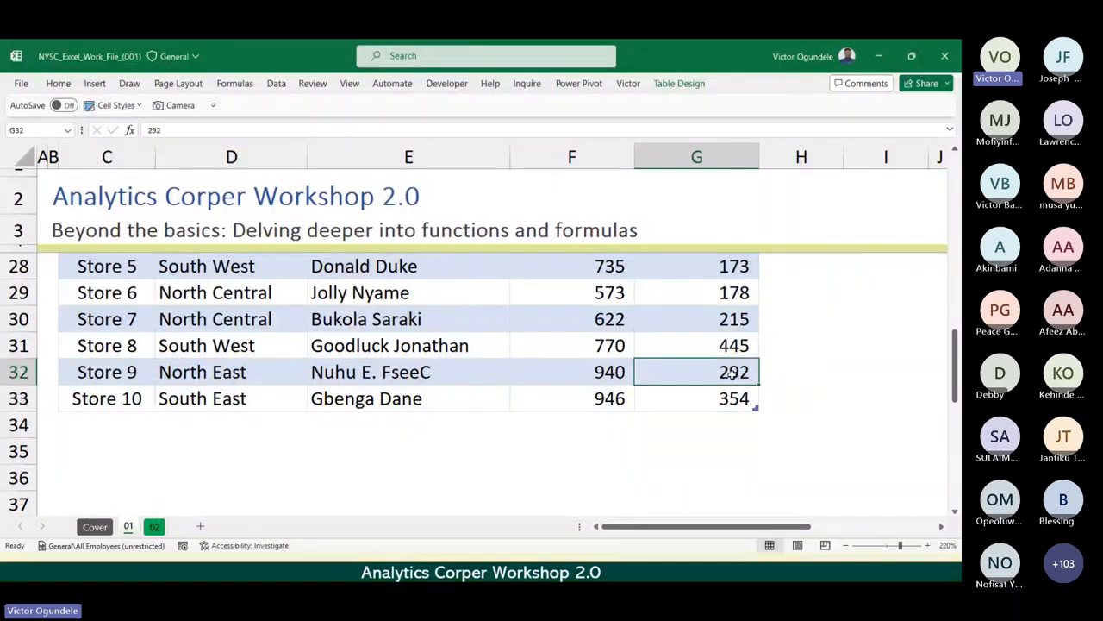
pyautogui.click(725, 402)
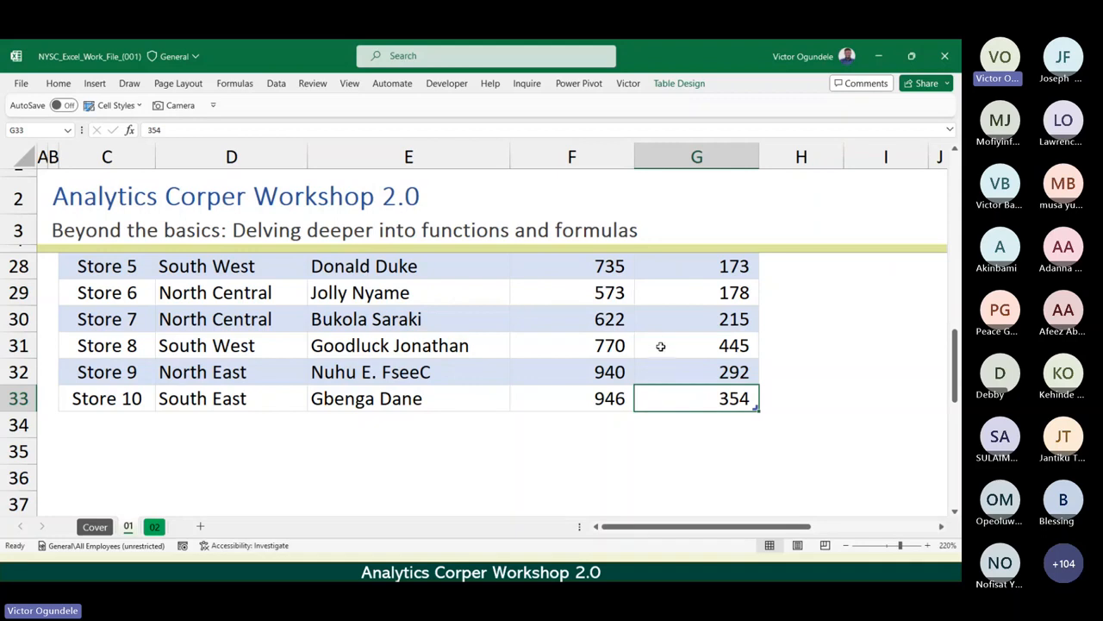
pyautogui.scroll(-3, 660, 345)
pyautogui.scroll(3, 660, 345)
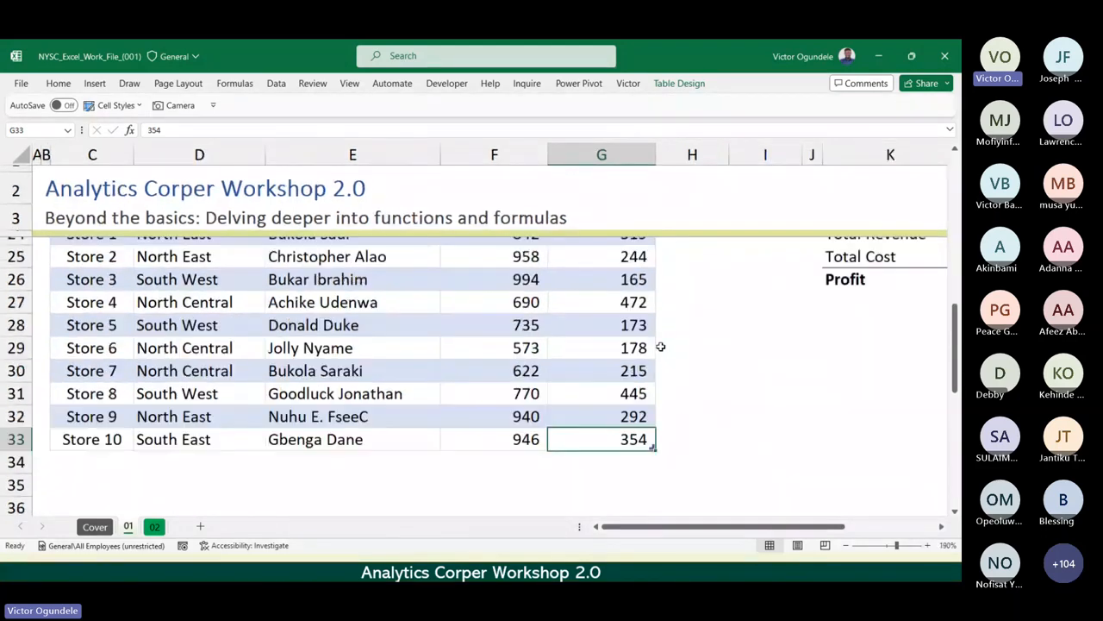
# Review how far the StoreData table extends, from the Data II heading to the corner marker in G33, and compare it with the table above.
pyautogui.scroll(1, 660, 346)
pyautogui.scroll(-1, 660, 346)
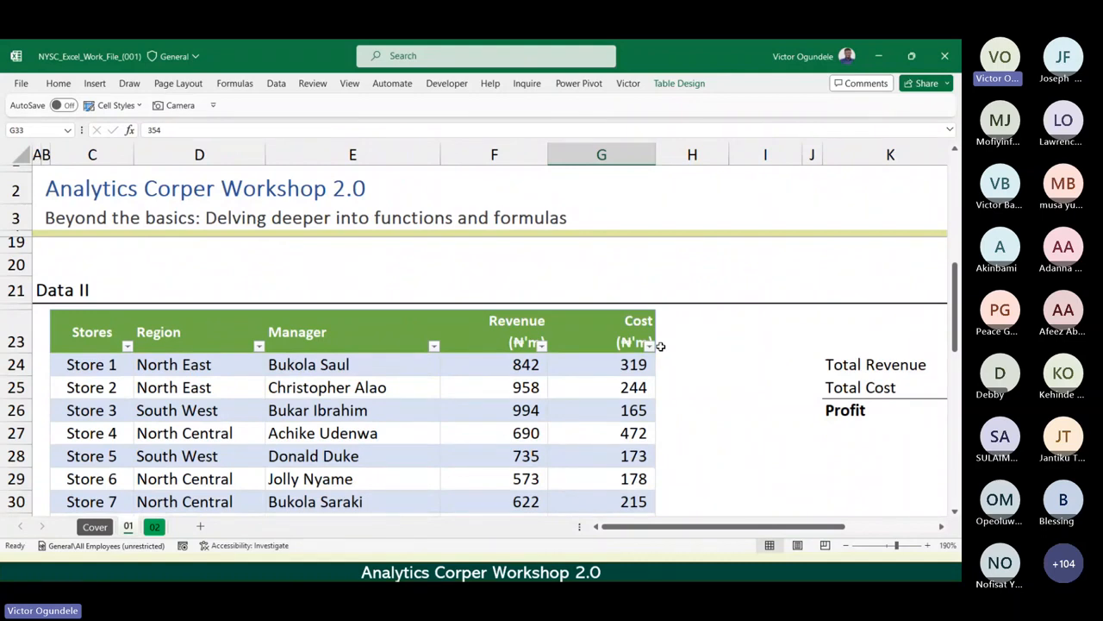
pyautogui.click(575, 381)
pyautogui.scroll(-2, 575, 381)
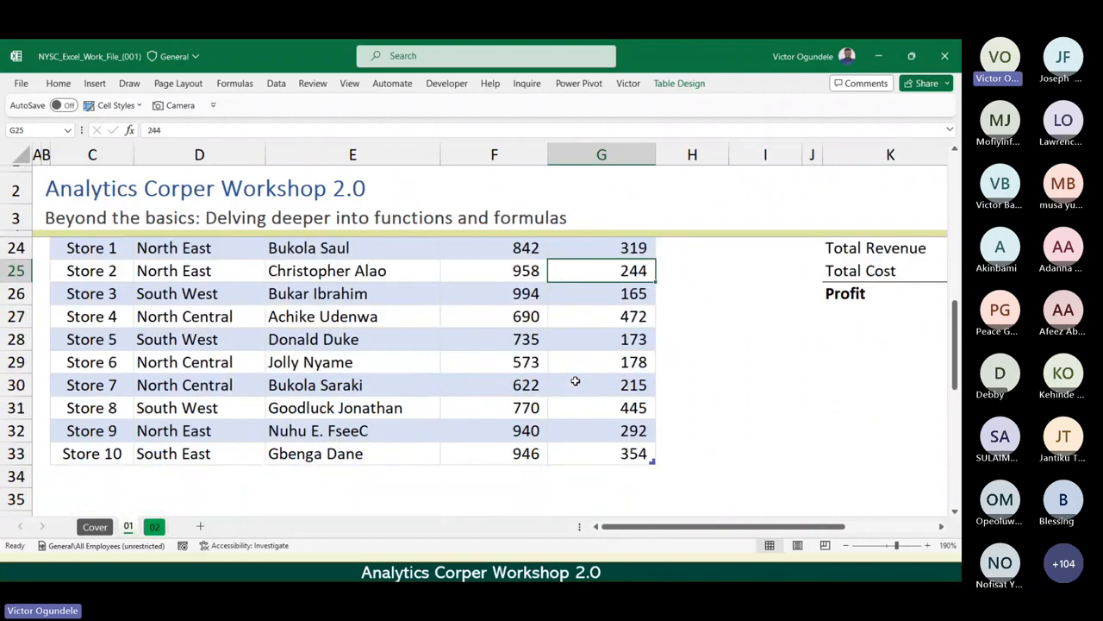
pyautogui.scroll(4, 575, 381)
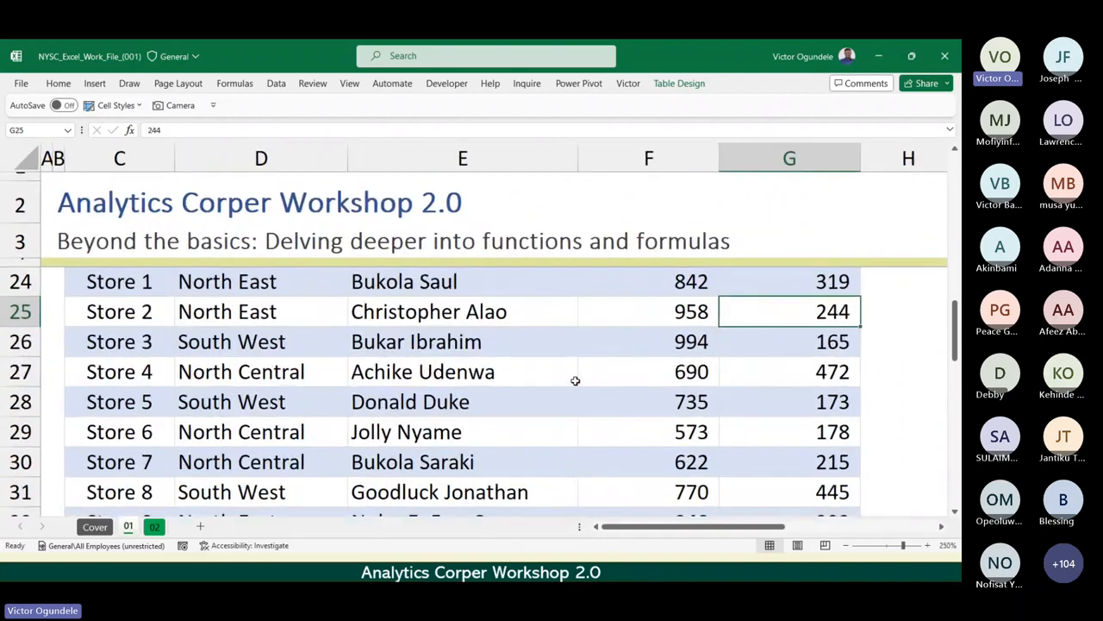
pyautogui.scroll(-2, 575, 381)
pyautogui.scroll(1, 575, 381)
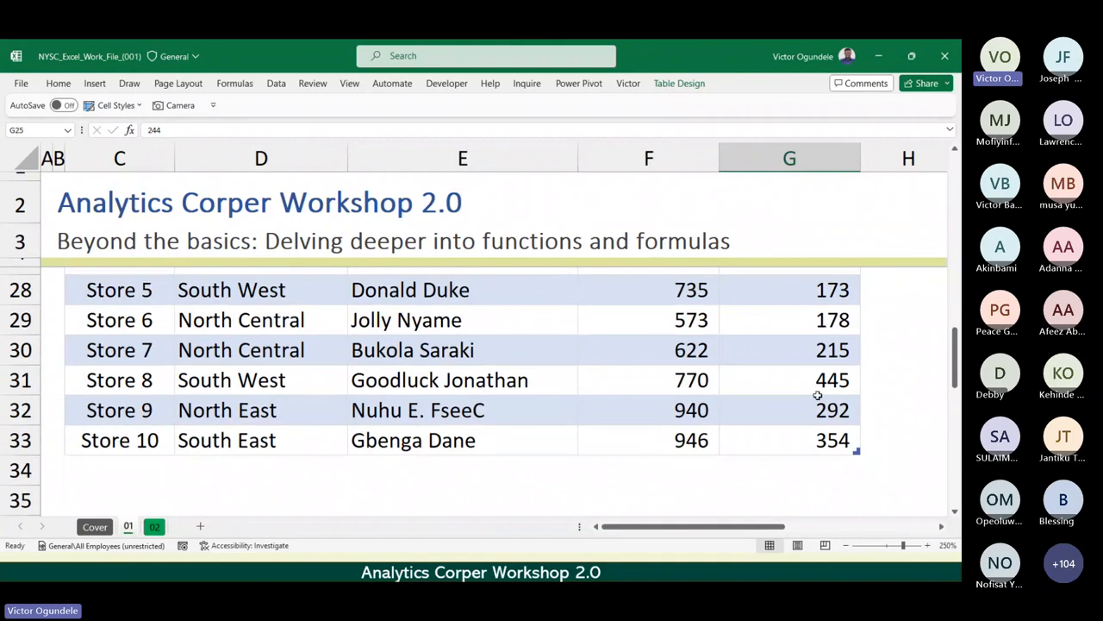
pyautogui.click(794, 445)
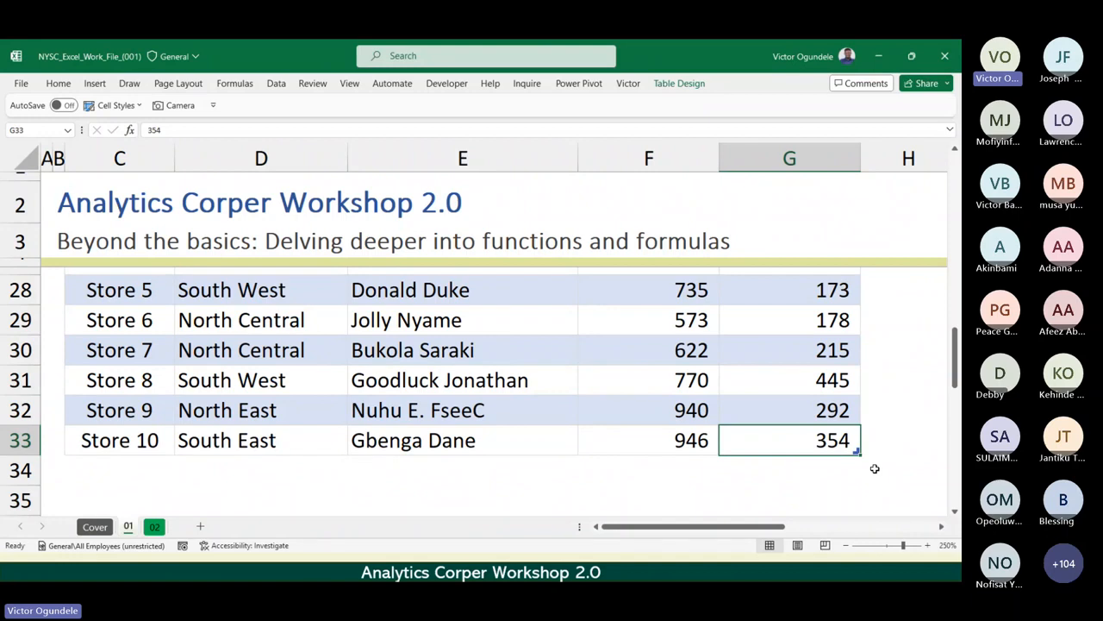
pyautogui.scroll(-2, 875, 468)
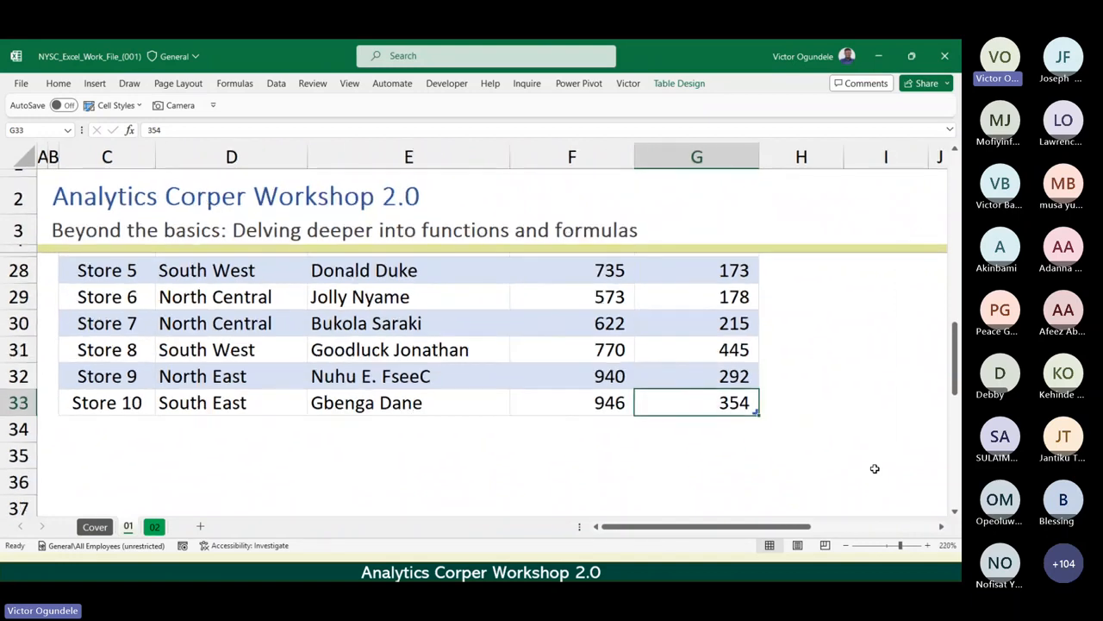
pyautogui.scroll(-1, 875, 468)
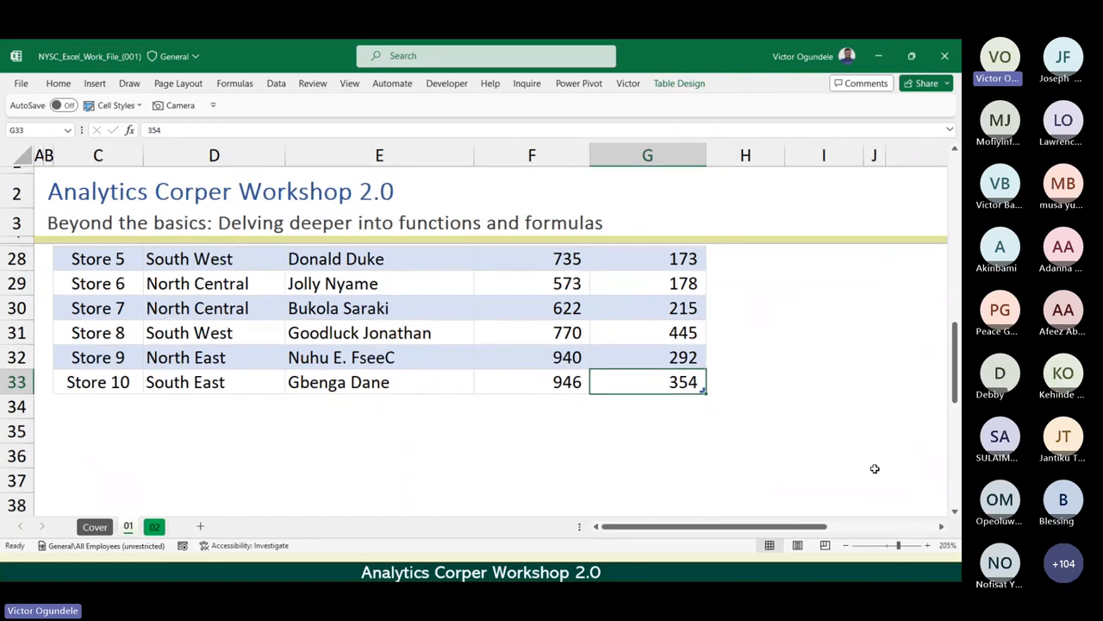
pyautogui.scroll(5, 875, 468)
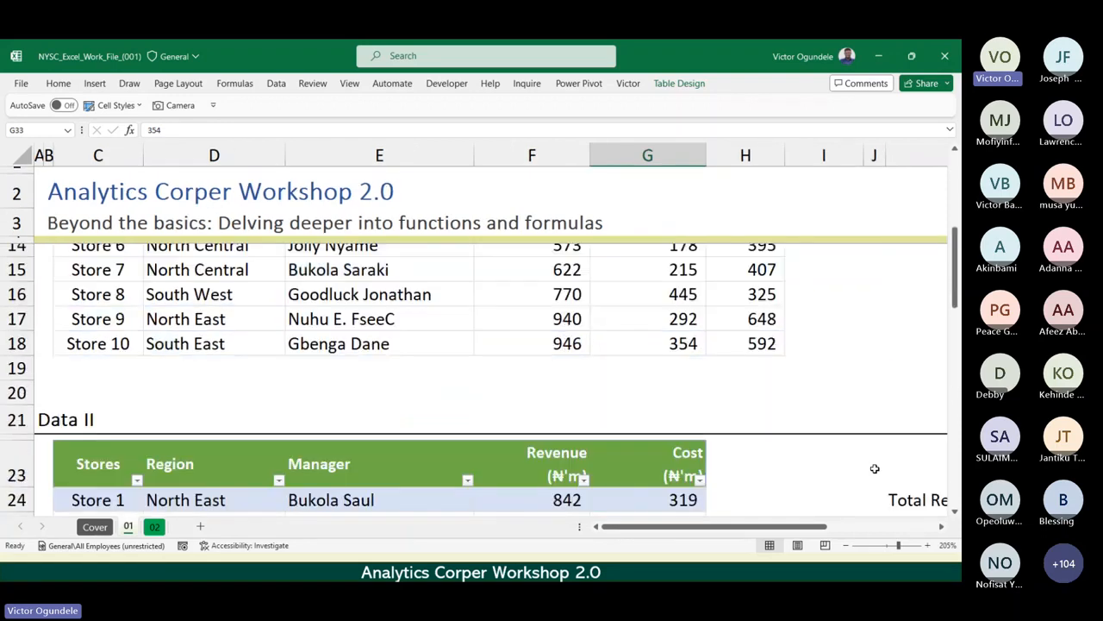
pyautogui.scroll(-2, 875, 468)
pyautogui.scroll(-2, 875, 469)
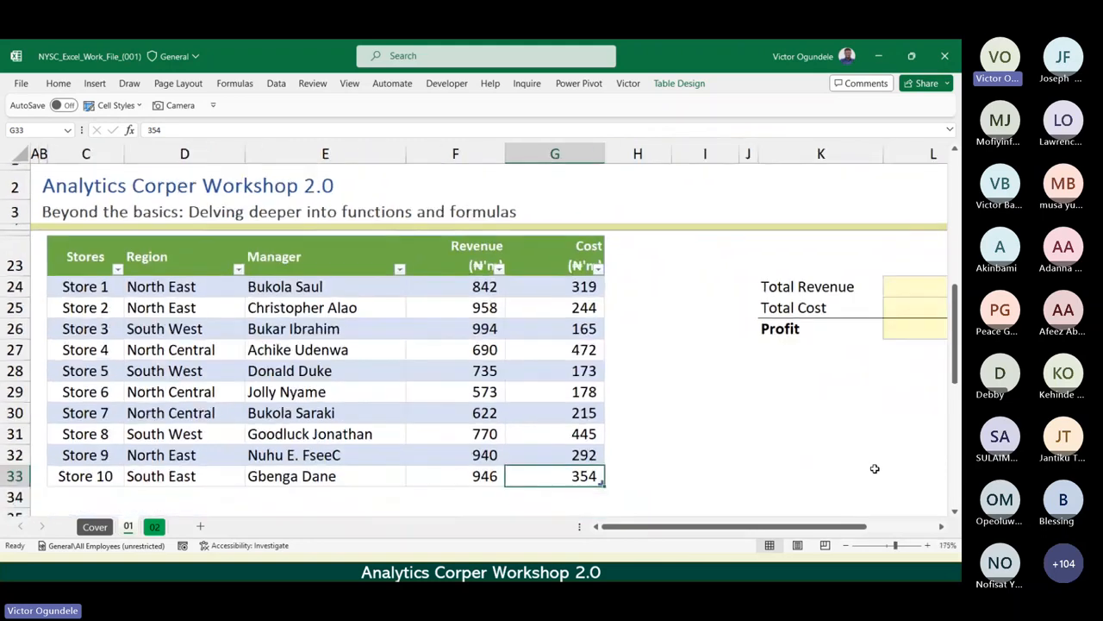
pyautogui.scroll(6, 875, 468)
pyautogui.scroll(-5, 875, 468)
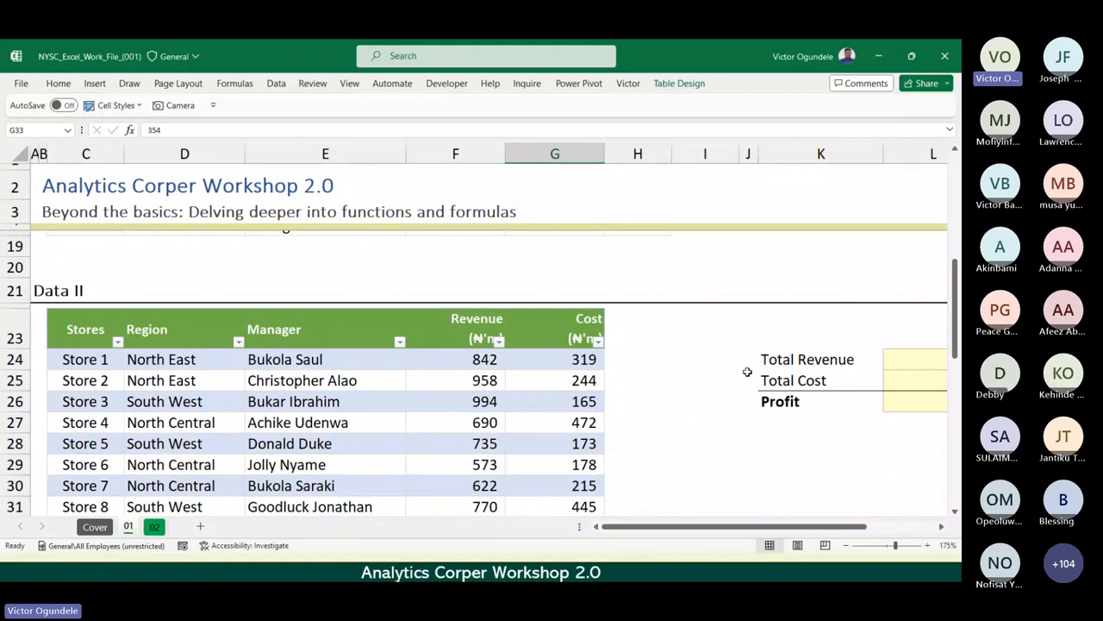
# Enter the header "Profit (NGN)" in H23, directly beside the Cost column, to add a new column to the StoreData table.
pyautogui.click(625, 328)
pyautogui.scroll(4, 625, 328)
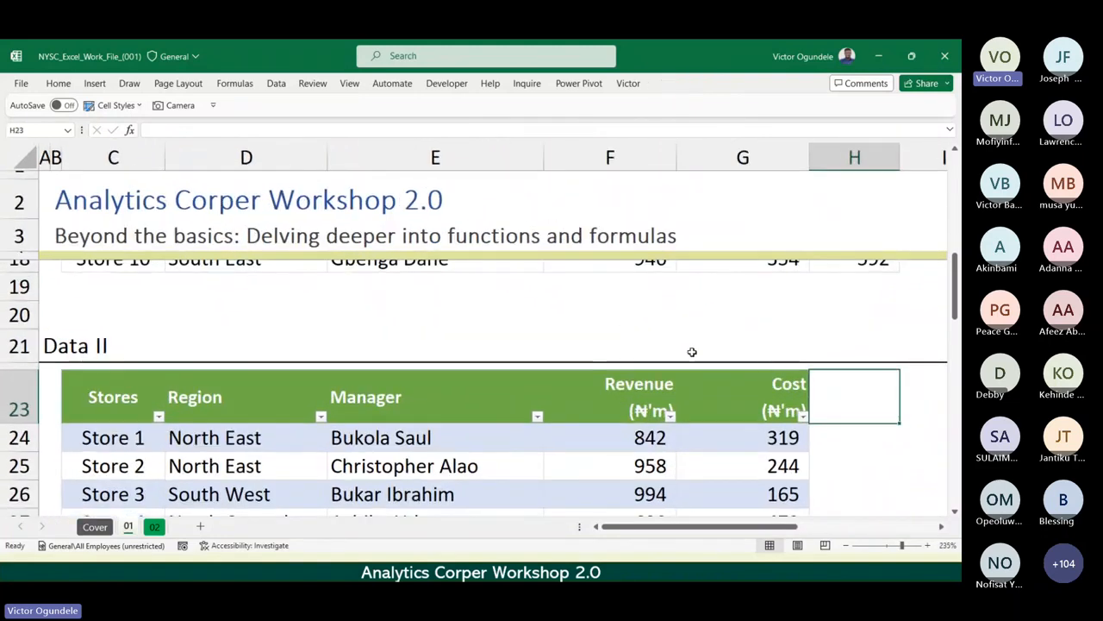
pyautogui.write('Profit')
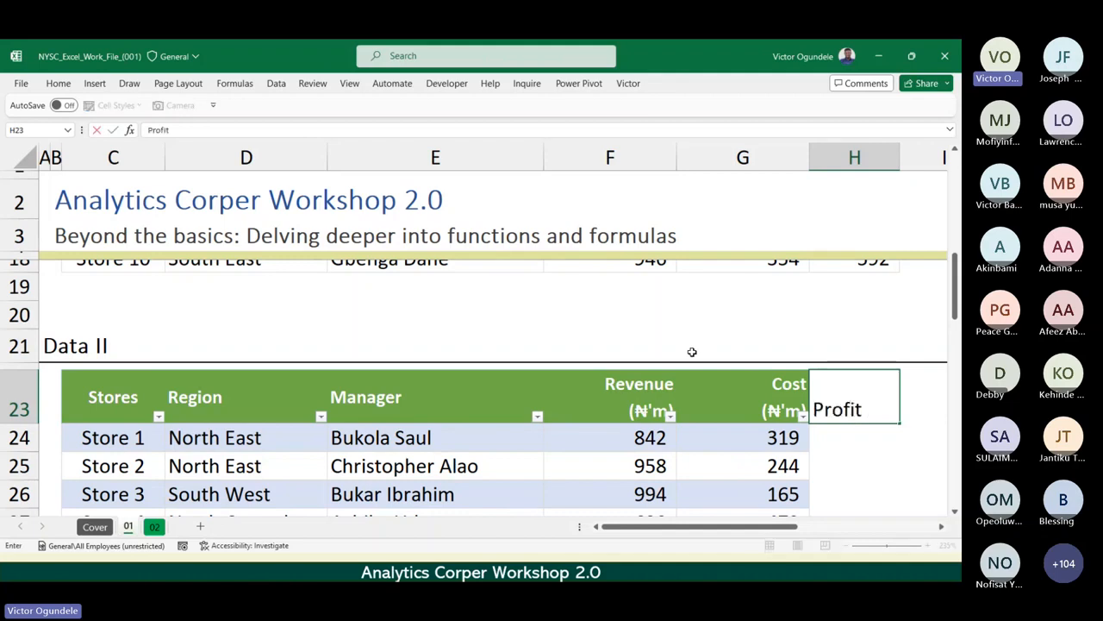
pyautogui.write(' (NGN')
pyautogui.write(')')
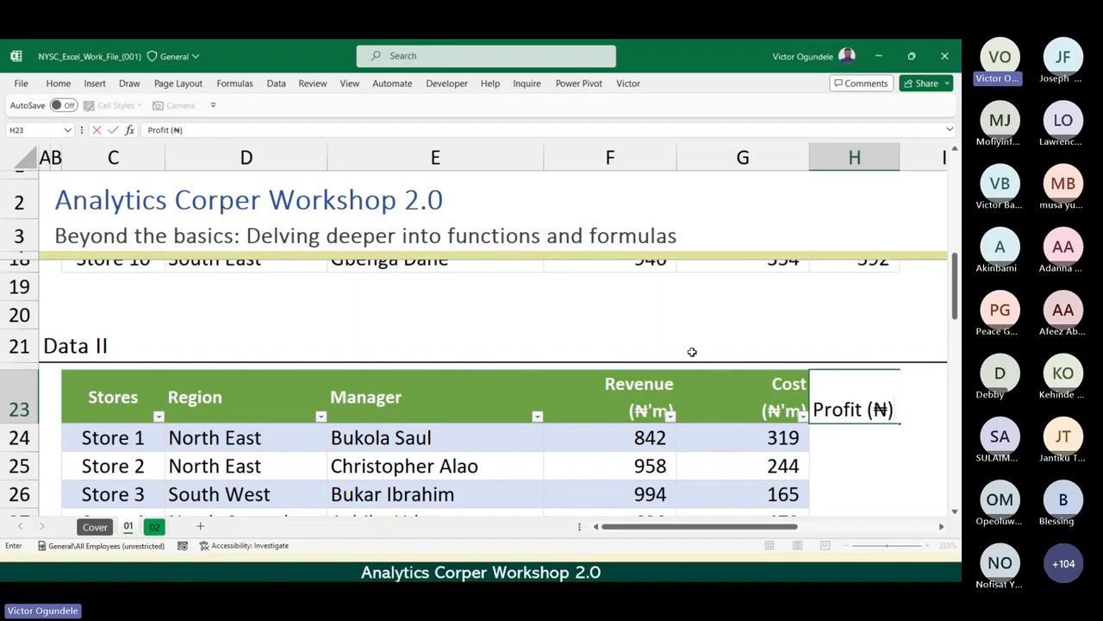
pyautogui.press('BackSpace')
pyautogui.press('BackSpace')
pyautogui.write('NGN)')
pyautogui.press('Left')
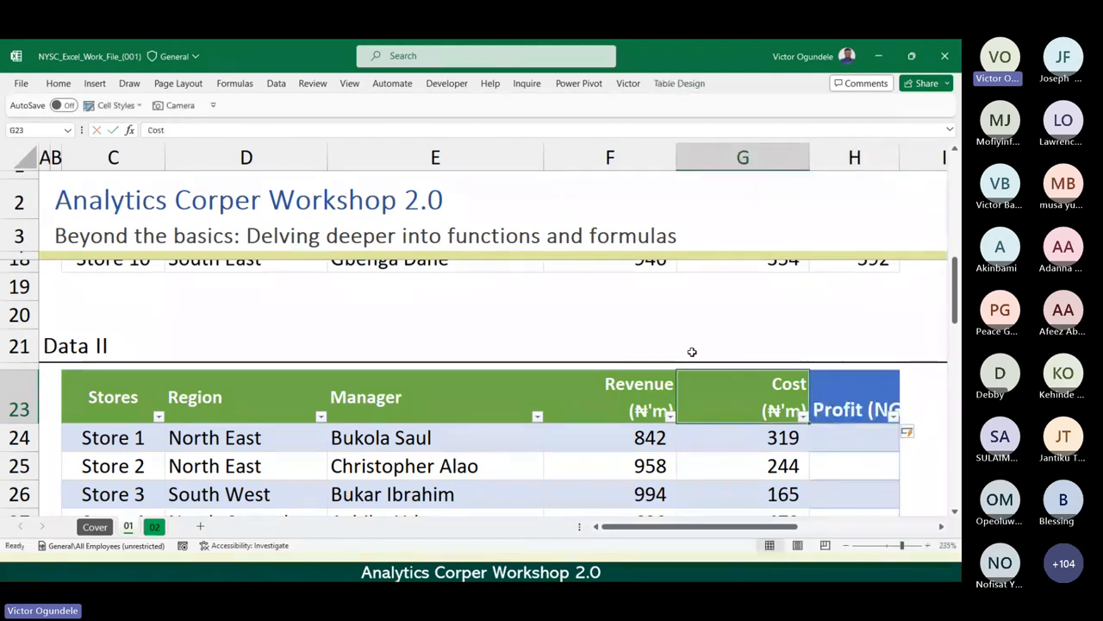
# Check the new Profit column down to the Store 10 row, and undo the table's automatic expansion.
pyautogui.press('Right')
pyautogui.keyDown('ctrl'); pyautogui.scroll(-3, 691, 351); pyautogui.keyUp('ctrl')
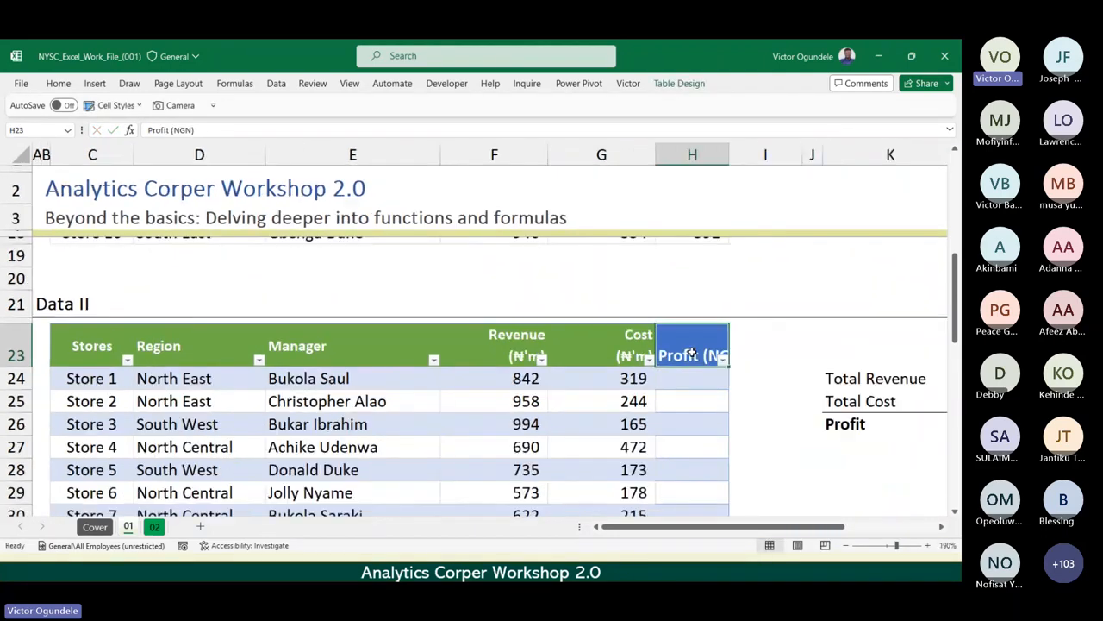
pyautogui.scroll(-3, 711, 368)
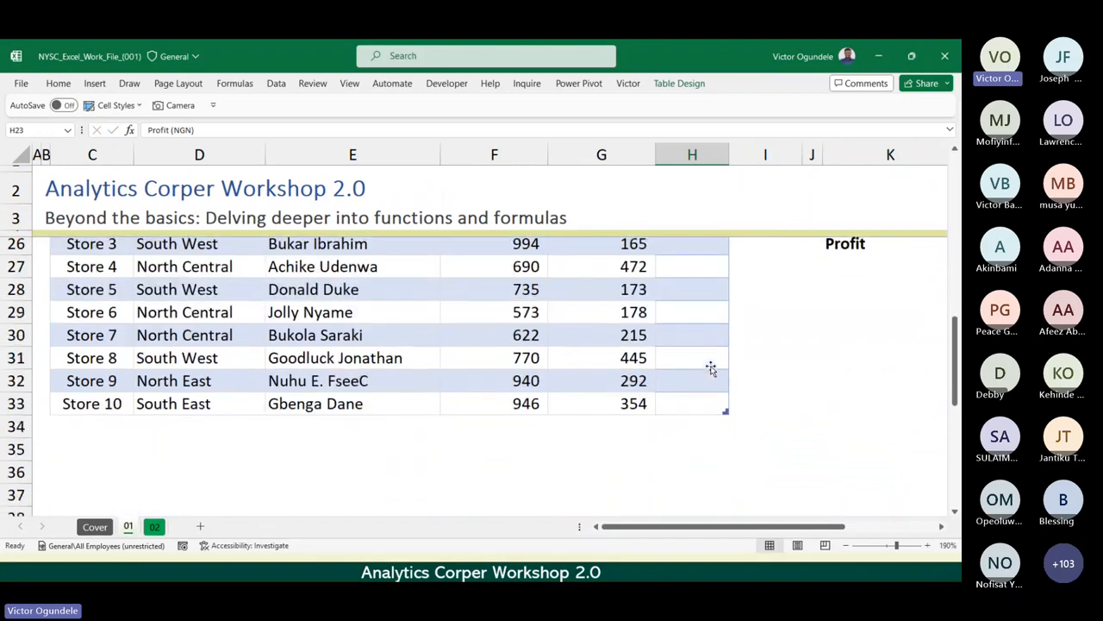
pyautogui.scroll(1, 711, 369)
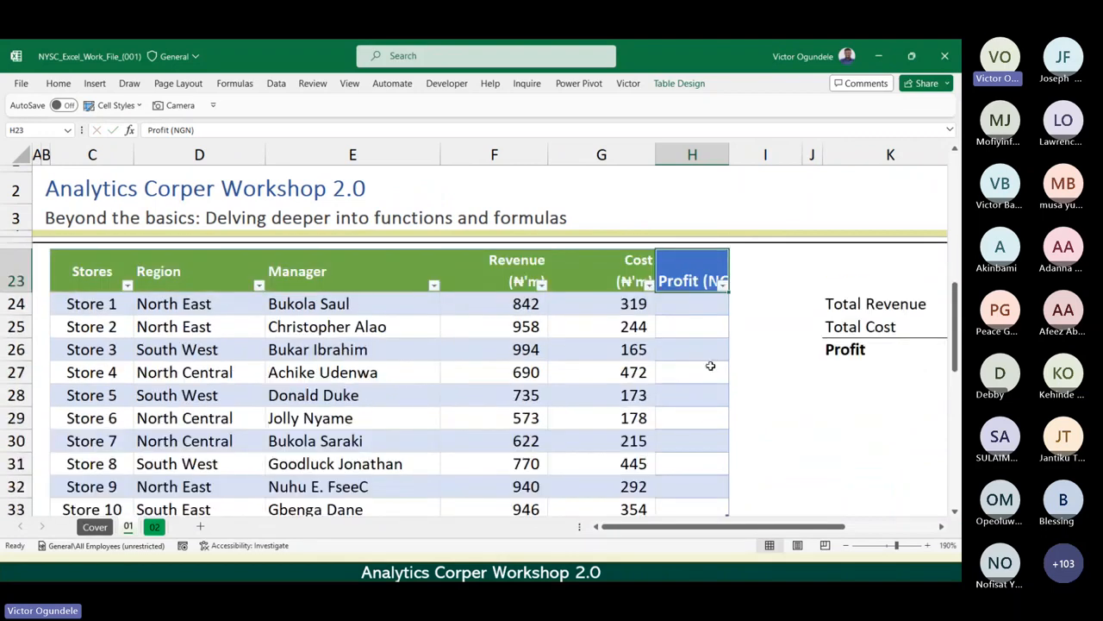
pyautogui.scroll(3, 711, 365)
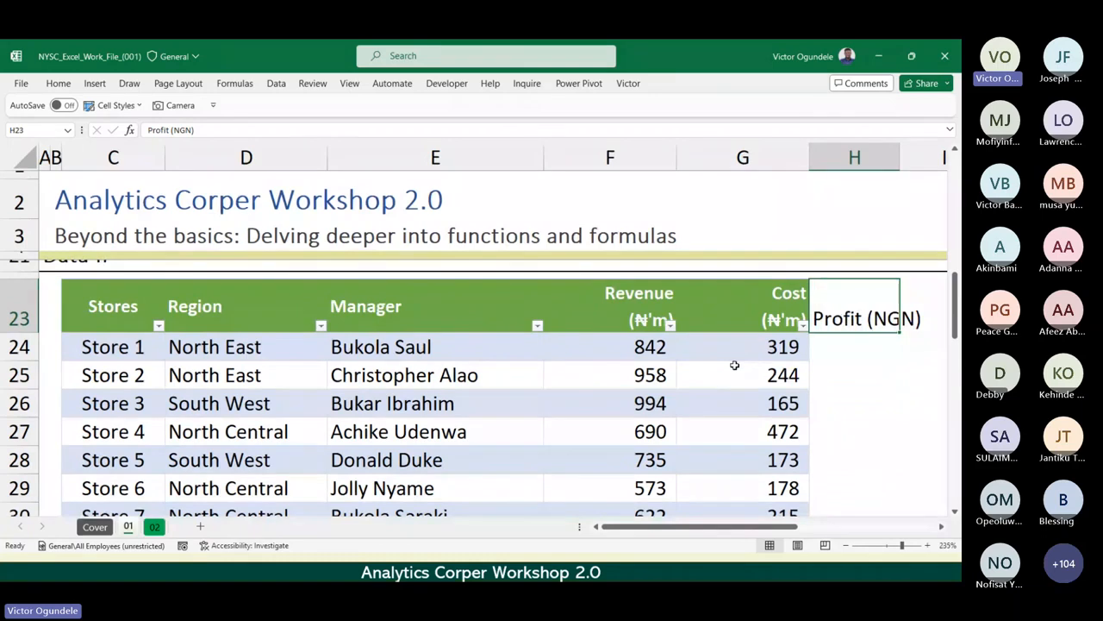
# Change the header in H23 to "Profit (NGN'm)" and include it in the StoreData table as a new column.
pyautogui.press('F2')
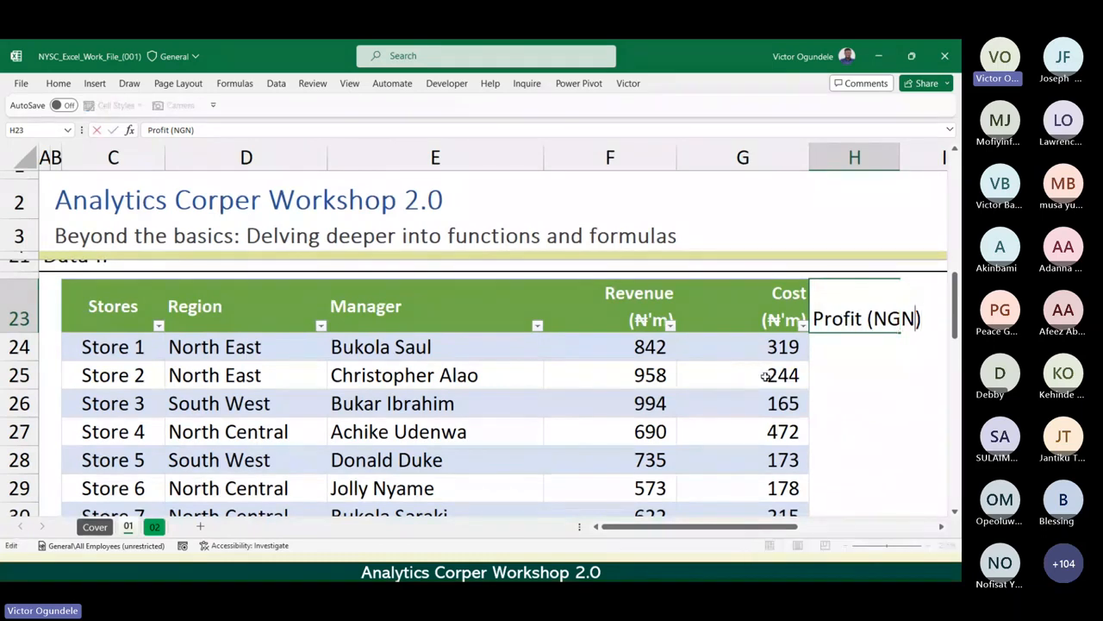
pyautogui.press('Left')
pyautogui.write("'")
pyautogui.press('BackSpace')
pyautogui.press('BackSpace')
pyautogui.write("NGN'm")
pyautogui.press('Return')
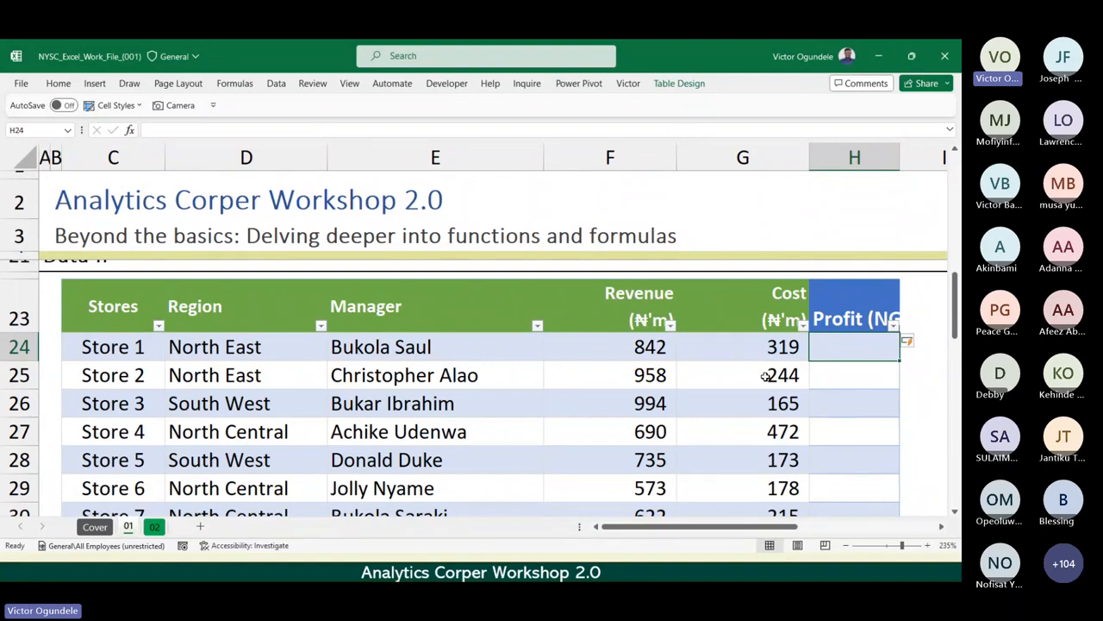
# Split the header in H23 onto two lines, with "Profit" above "(NGN'm)".
pyautogui.scroll(-1, 764, 376)
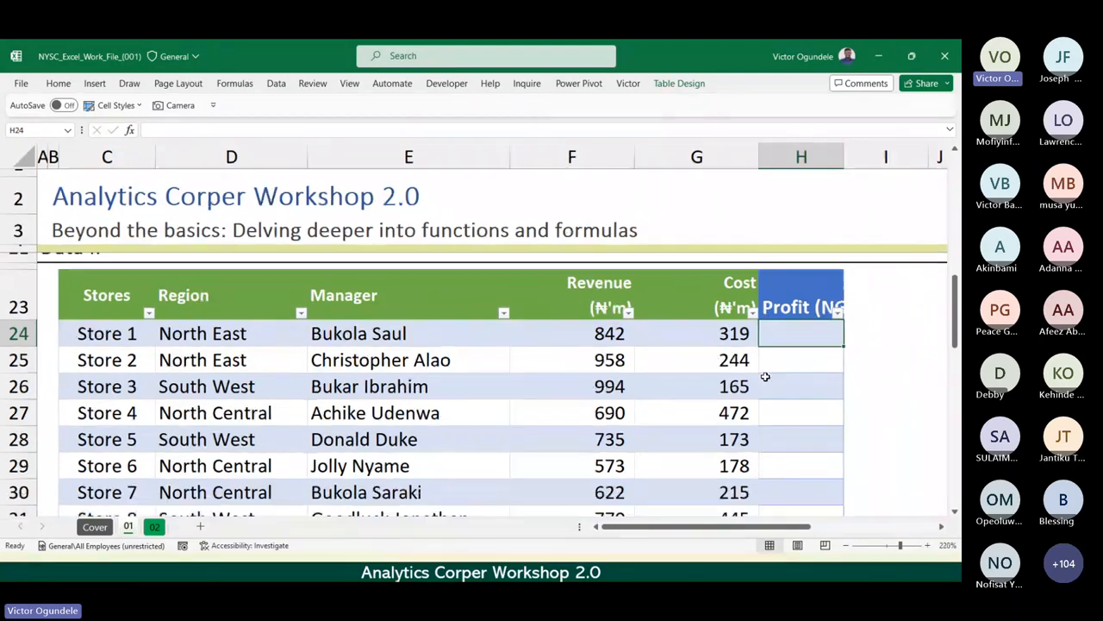
pyautogui.press('Up')
pyautogui.press('F2')
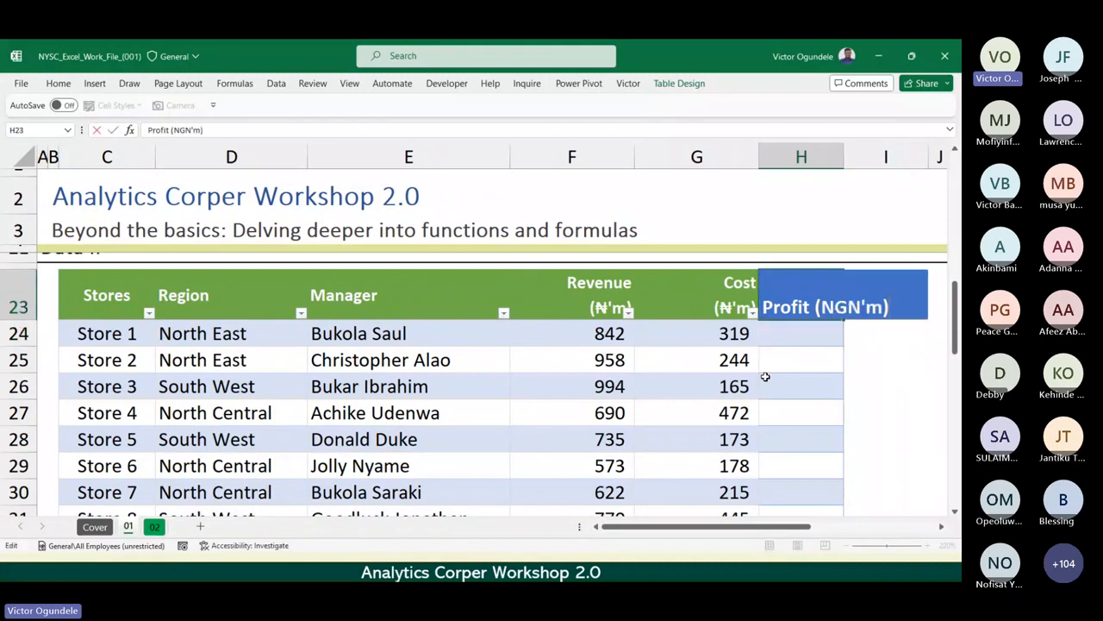
pyautogui.hotkey('alt', 'Return')
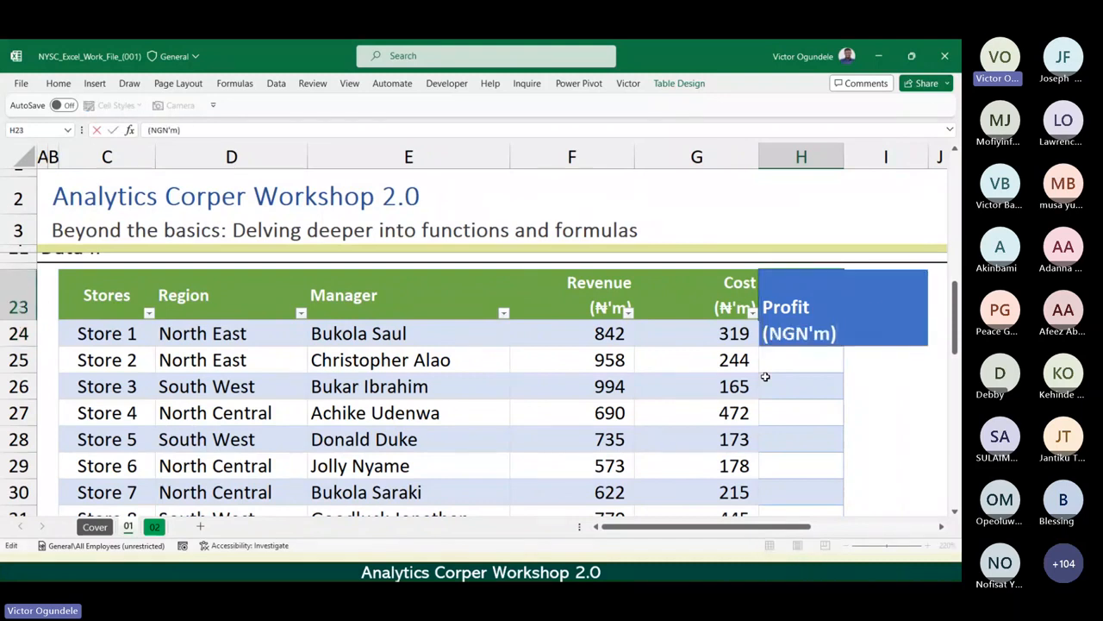
pyautogui.press('Return')
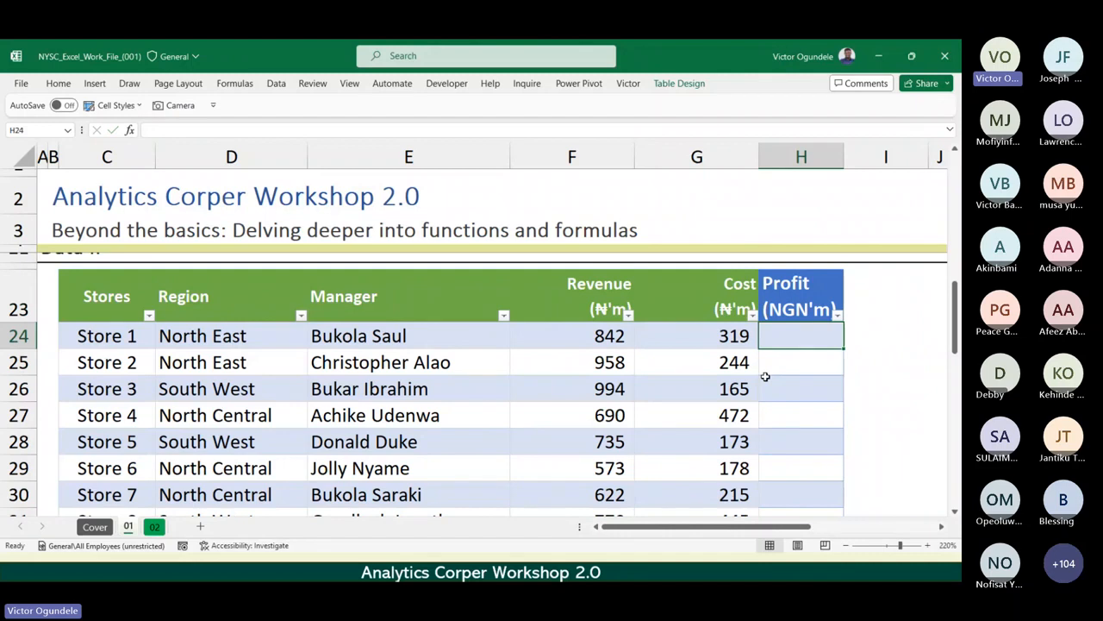
# Check how far the StoreData table's new Profit column extends, from its header to the corner marker in H33.
pyautogui.scroll(-1, 764, 377)
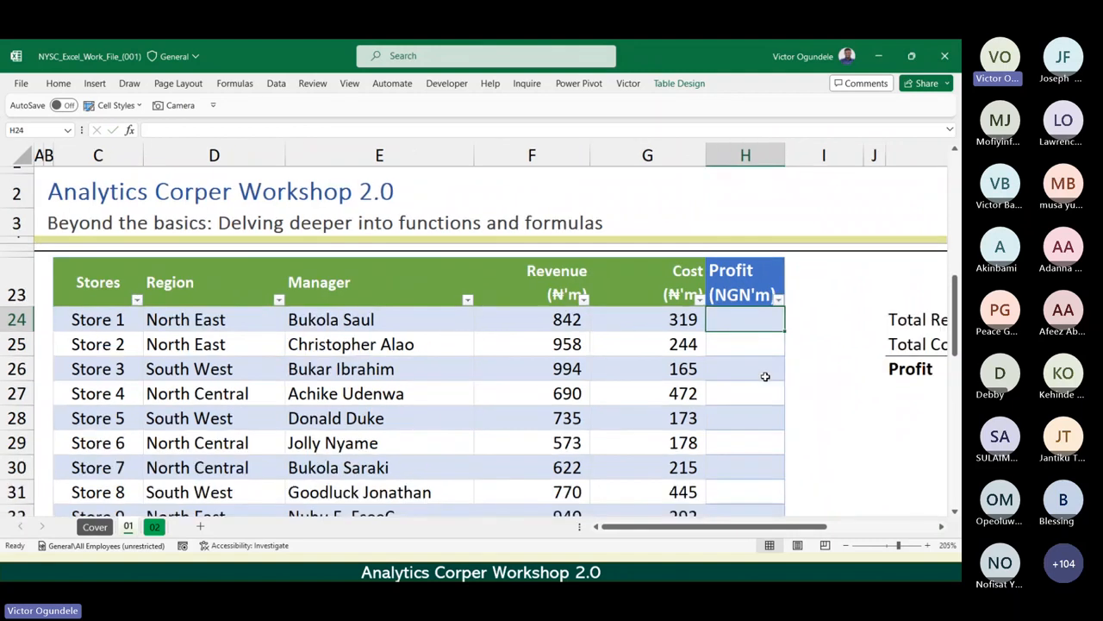
pyautogui.scroll(-2, 765, 377)
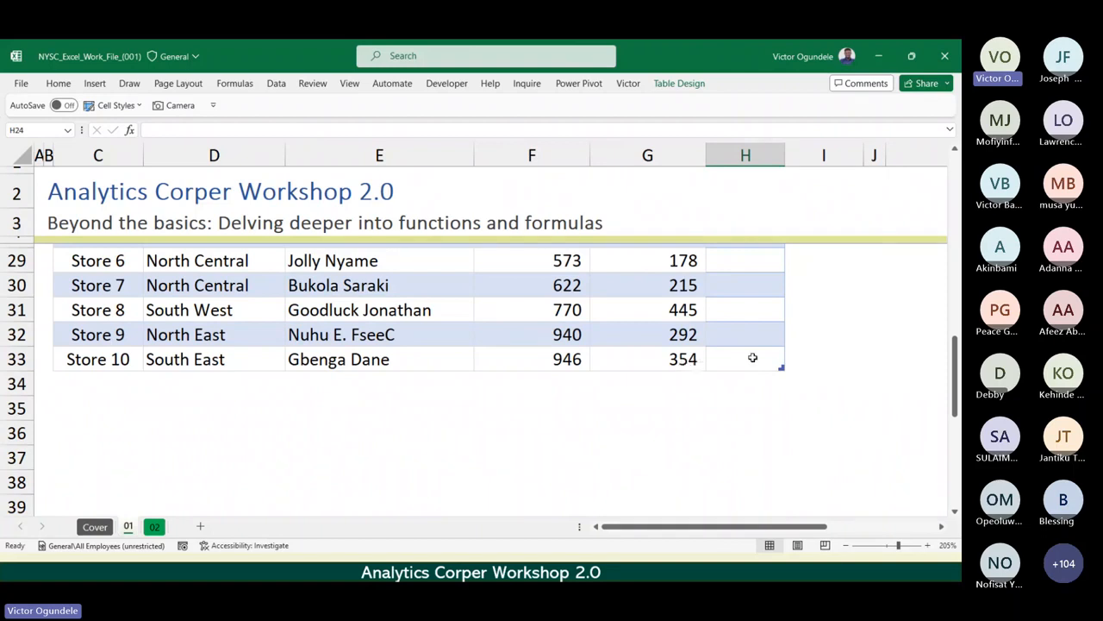
pyautogui.scroll(4, 753, 357)
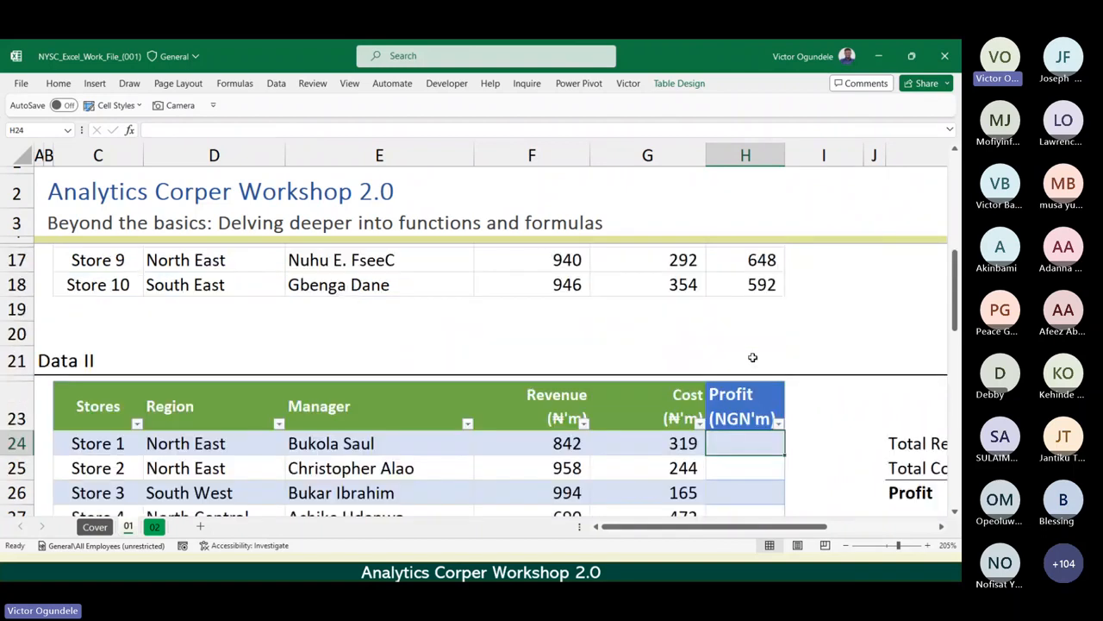
pyautogui.scroll(-3, 752, 357)
pyautogui.scroll(1, 753, 357)
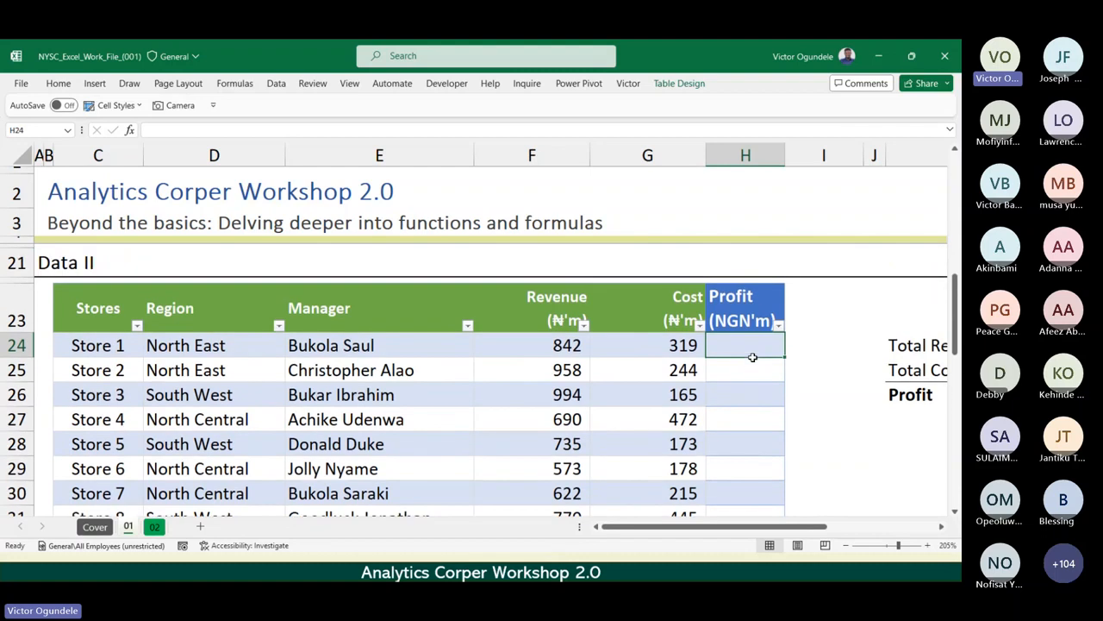
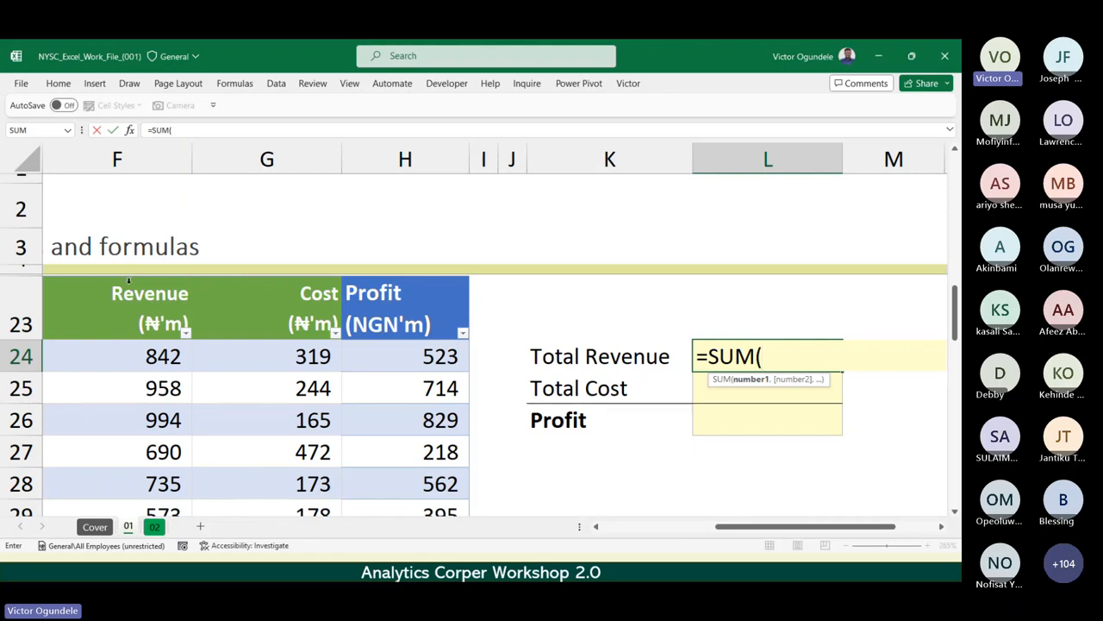
# Calculate Total Revenue in L24 by summing the whole Revenue column of the StoreData table.
pyautogui.click(128, 278)
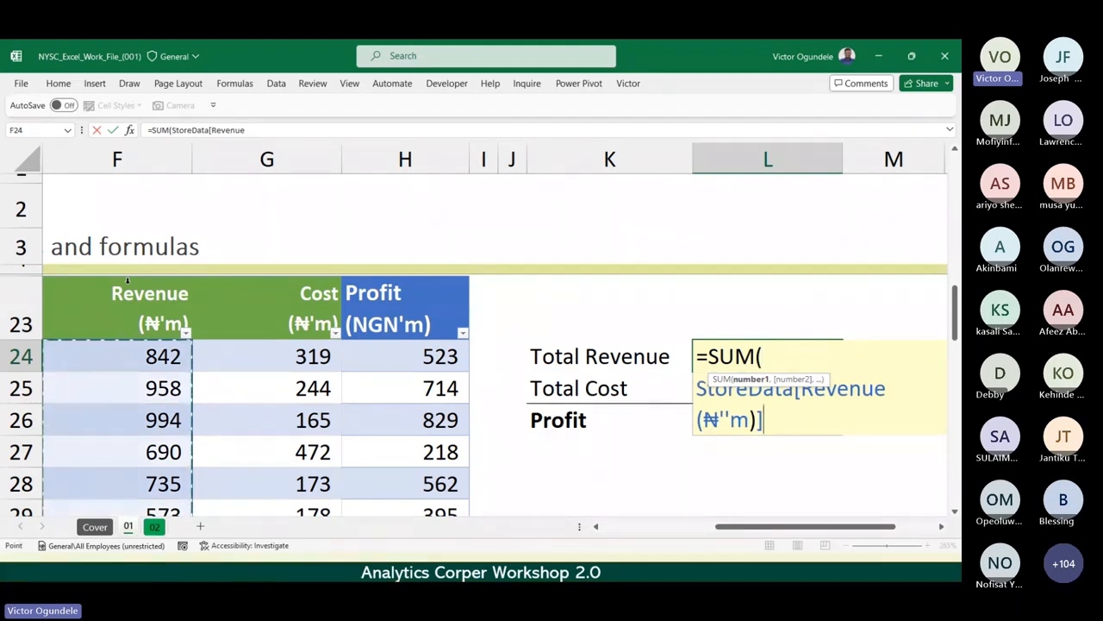
pyautogui.write(')')
pyautogui.hotkey('ctrl', 'Return')
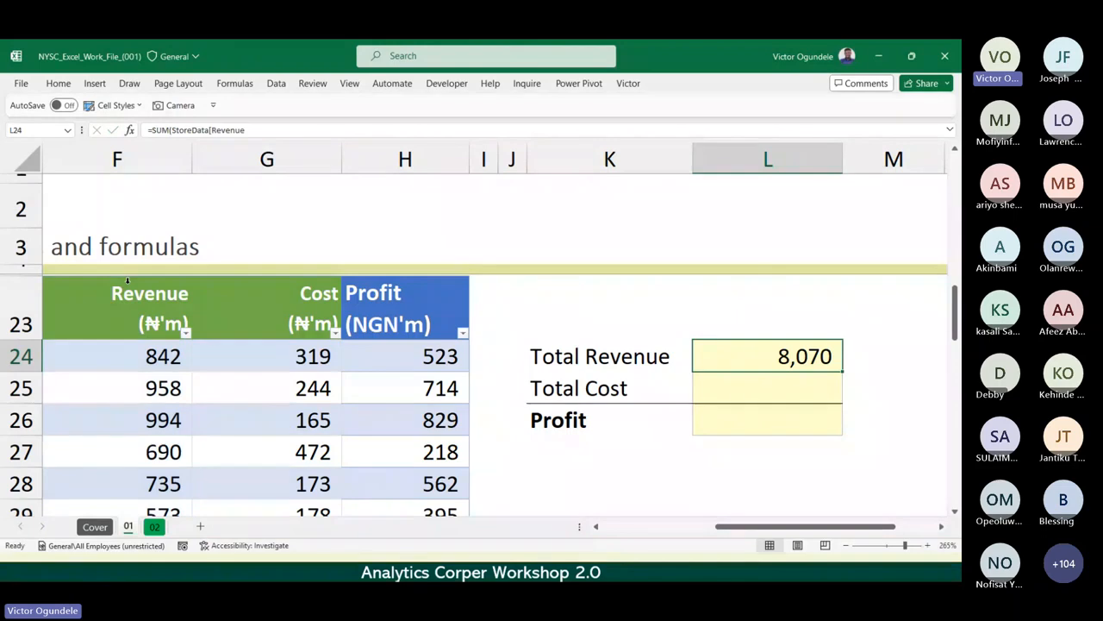
pyautogui.scroll(-3, 127, 280)
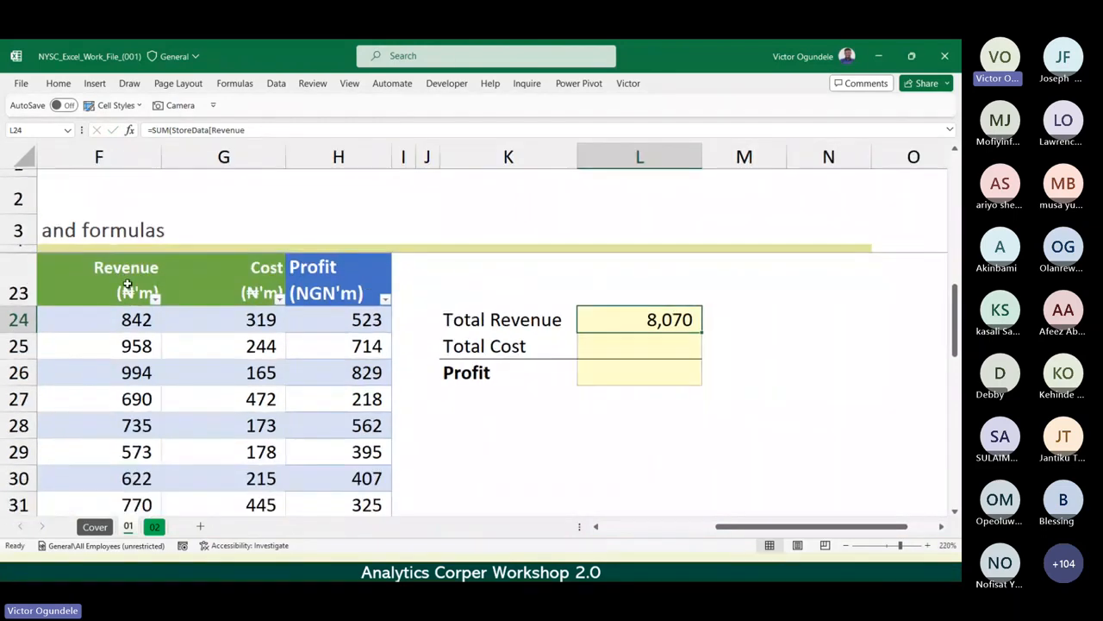
# Rebuild the L24 SUM by extending the range from F24 to the last revenue row, and inspect the resulting formula.
pyautogui.write('=sum')
pyautogui.press('Tab')
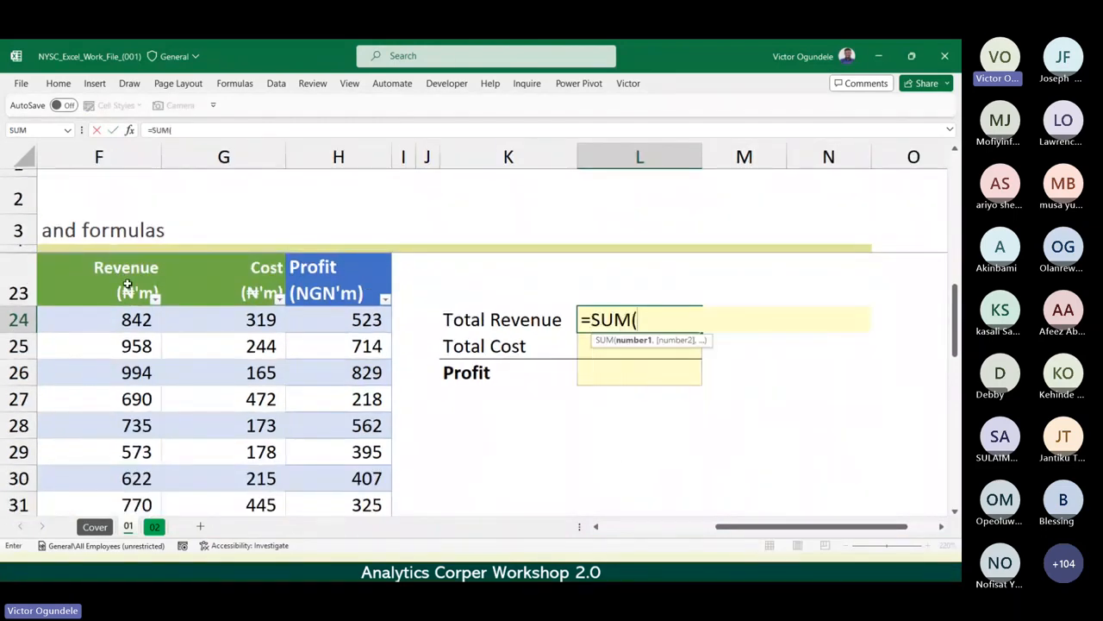
pyautogui.click(84, 327)
pyautogui.hotkey('ctrl', 'shift', 'Down')
pyautogui.scroll(7, 383, 308)
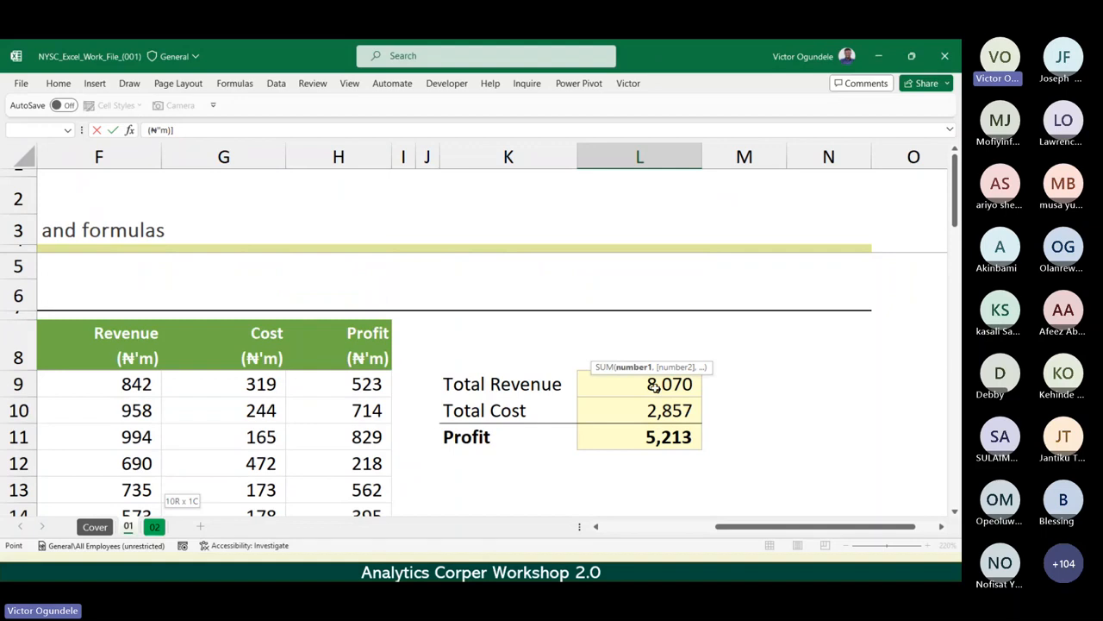
pyautogui.press('Return')
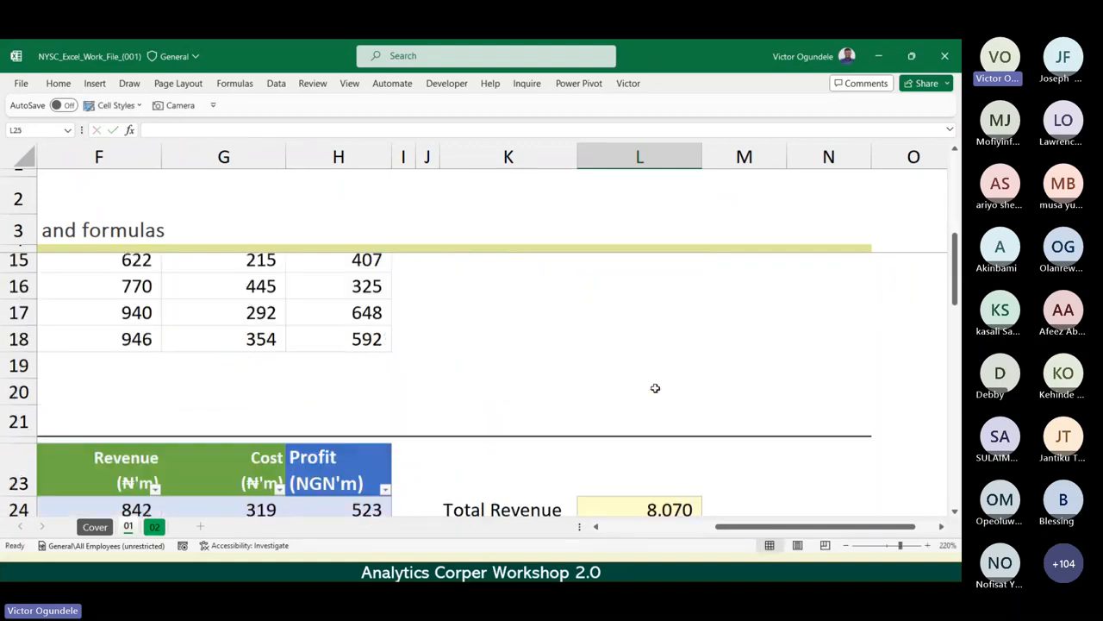
pyautogui.press('Up')
pyautogui.press('F2')
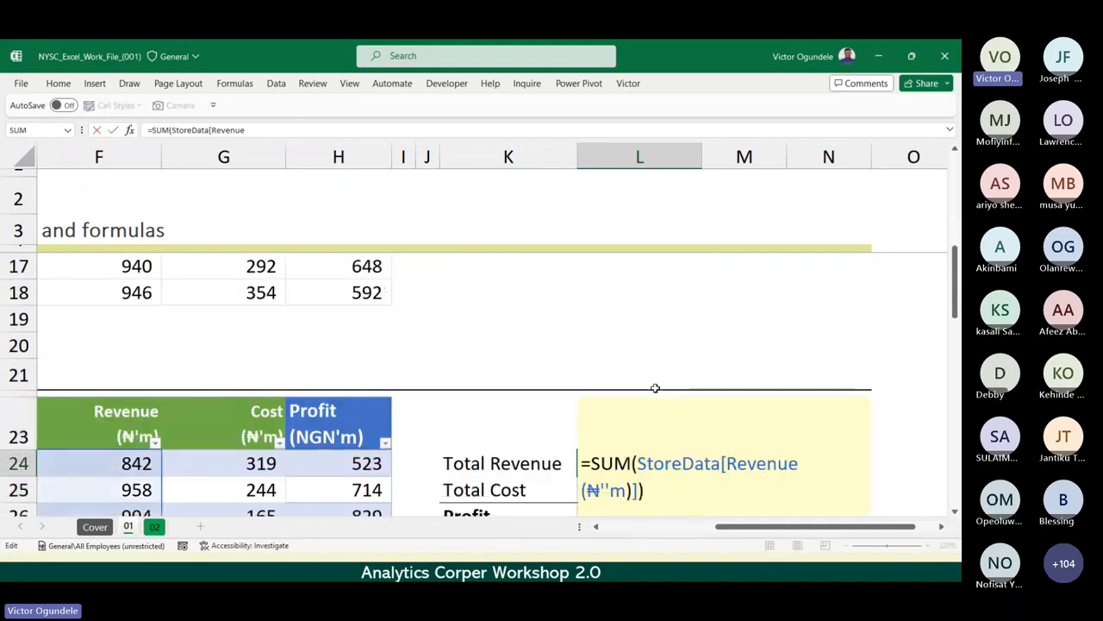
pyautogui.press('Escape')
# Re-enter the Total Revenue SUM in L24, extending the reference from F24 down through F33.
pyautogui.write('=su')
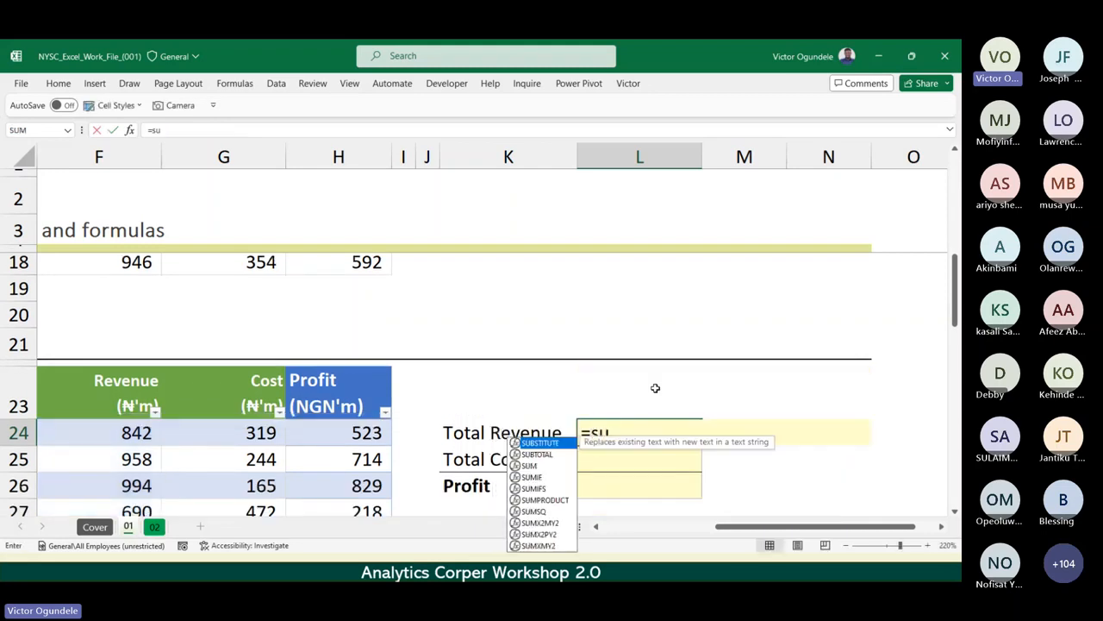
pyautogui.write('m(')
pyautogui.press('Left')
pyautogui.press('Left')
pyautogui.press('Left')
pyautogui.press('Left')
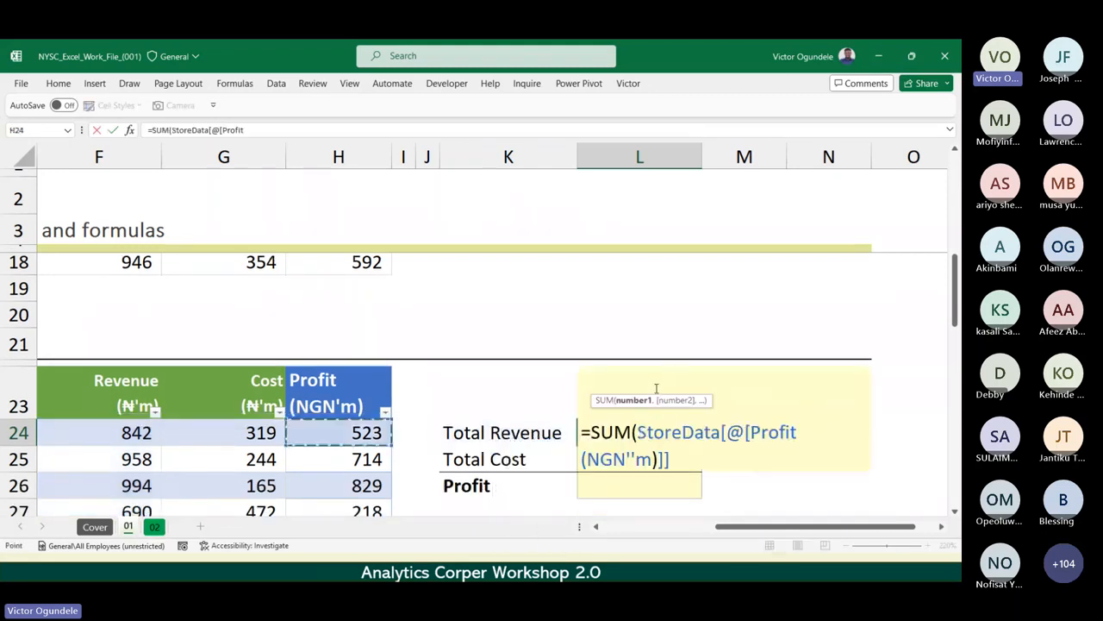
pyautogui.press('Left')
pyautogui.press('Left')
pyautogui.hotkey('ctrl', 'shift', 'Down')
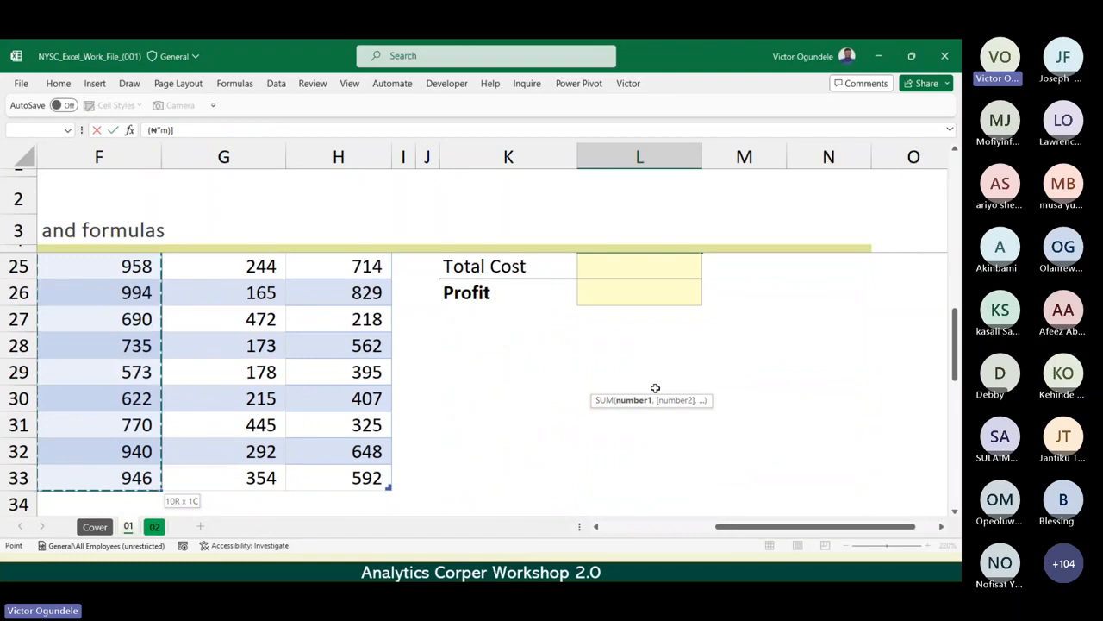
pyautogui.write(')')
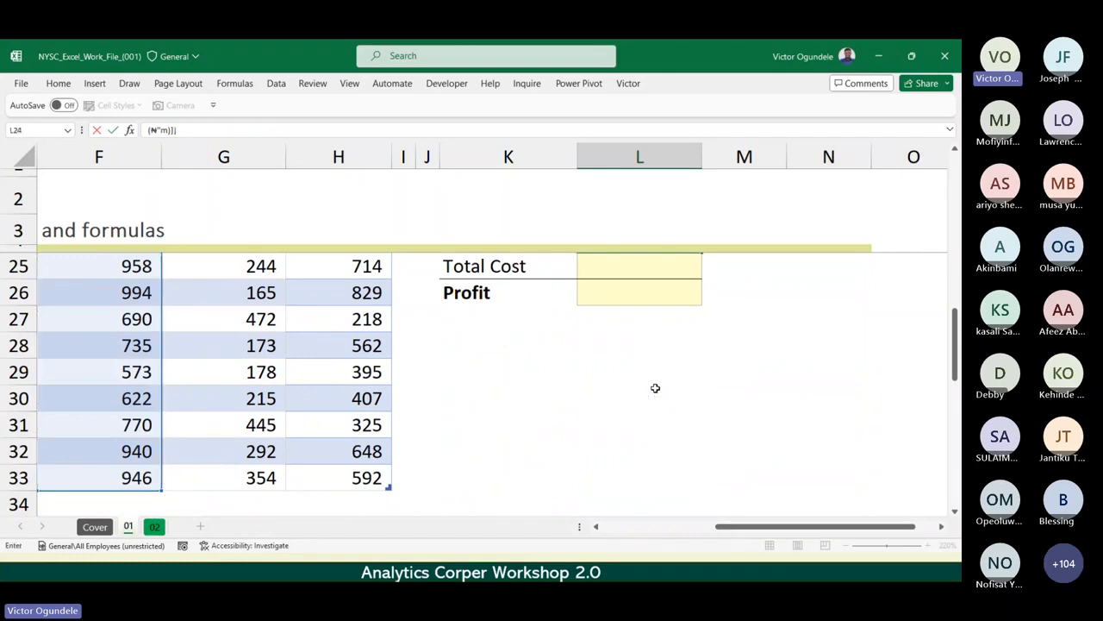
pyautogui.hotkey('ctrl', 'Return')
# Examine how the Total Revenue formula in L24 references the StoreData Revenue column.
pyautogui.press('Up')
pyautogui.press('Down')
pyautogui.press('F2')
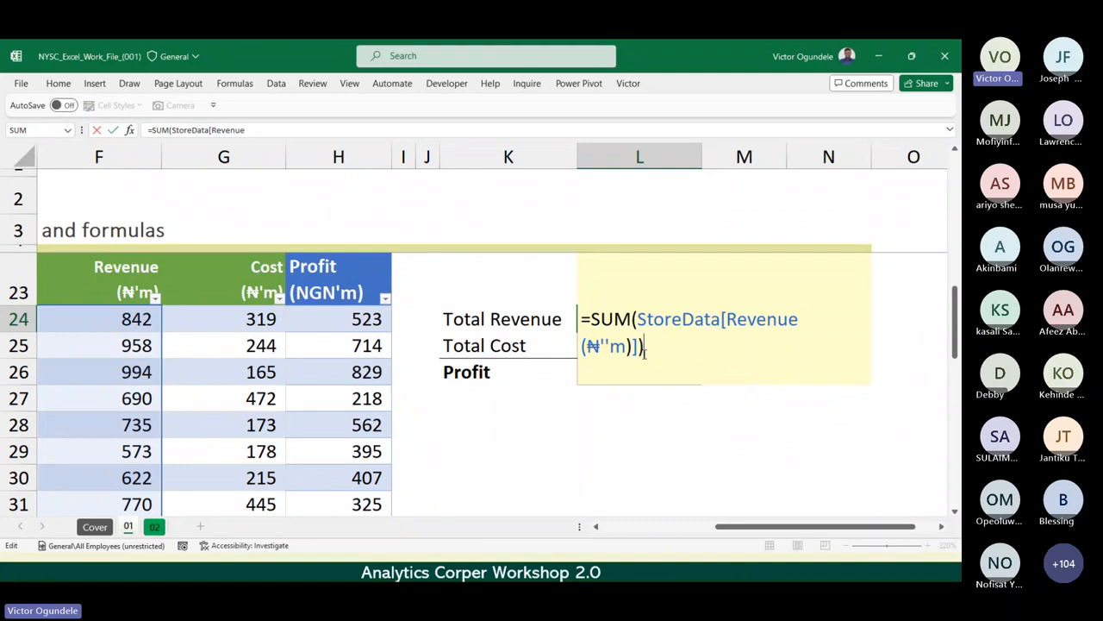
pyautogui.hotkey('ctrl', 'Return')
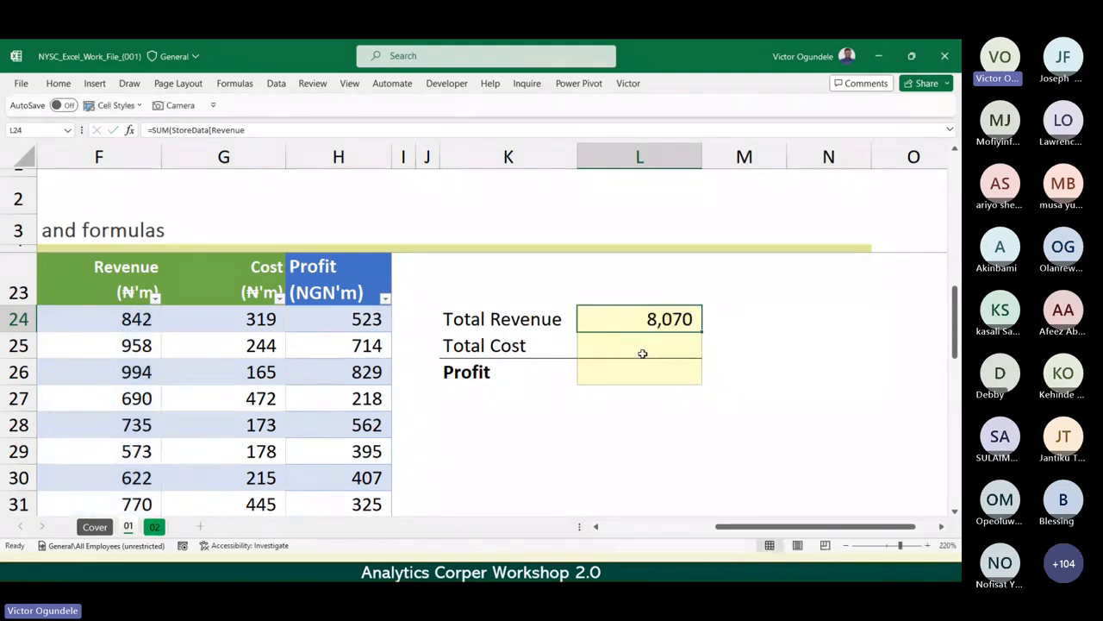
pyautogui.press('F2')
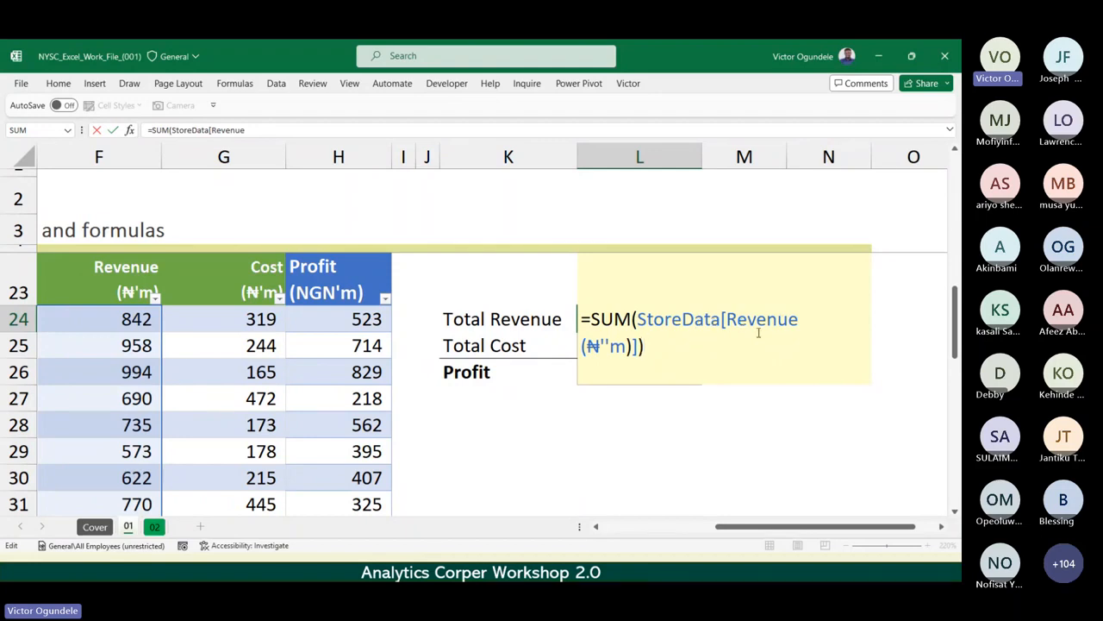
pyautogui.press('Return')
# Try entering =cost in the Total Cost cell L25.
pyautogui.write('=cost')
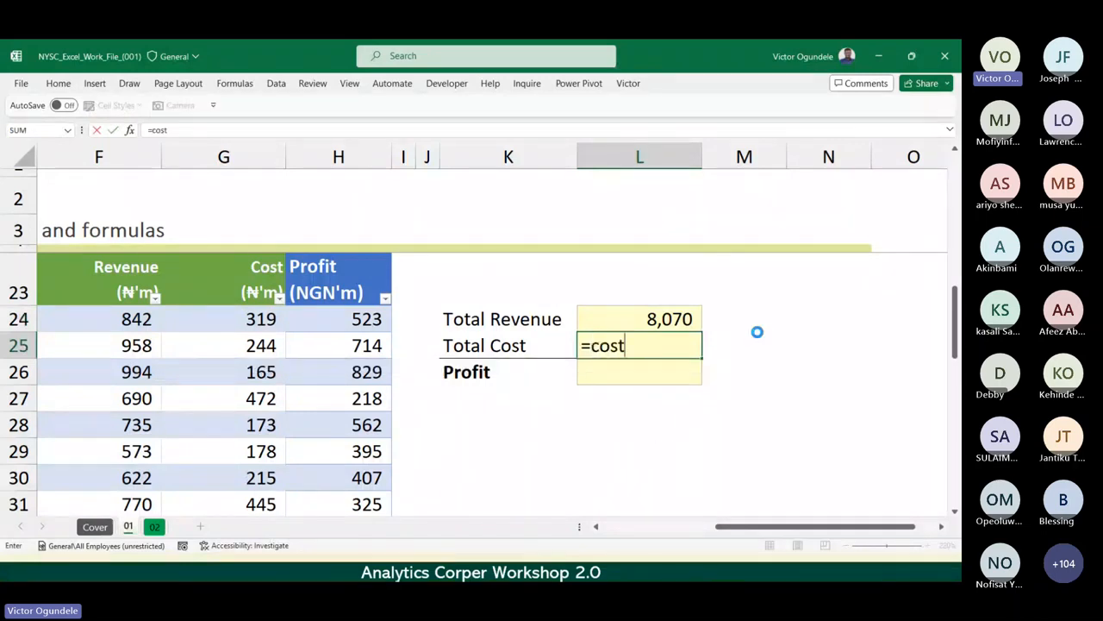
pyautogui.click(758, 332)
pyautogui.click(248, 259)
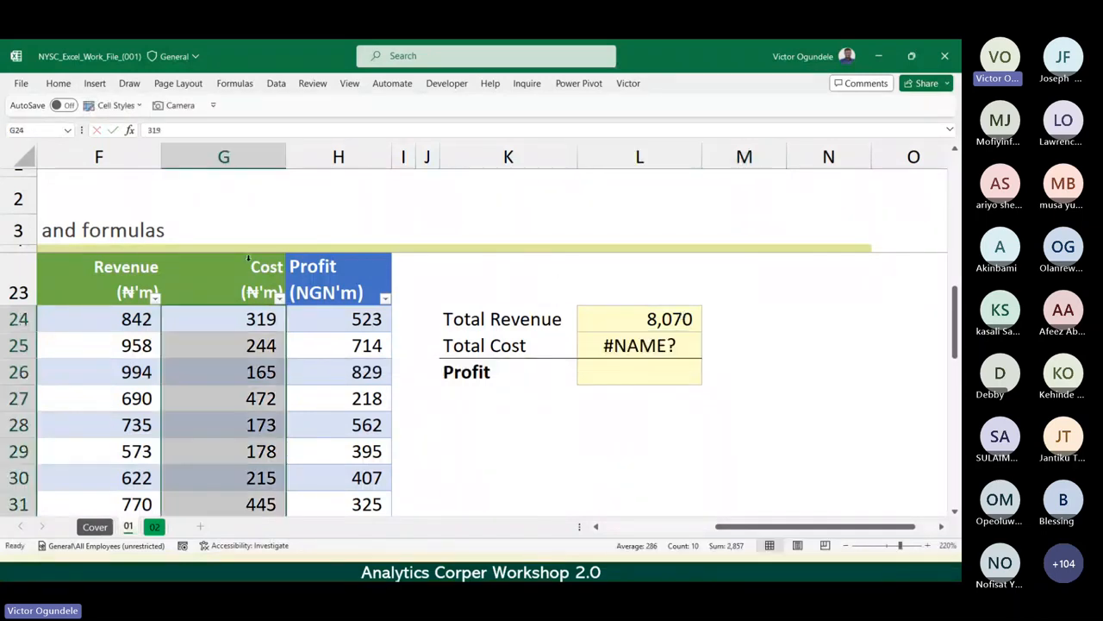
# Calculate Total Cost in L25 with a SUM of the StoreData table's Cost column.
pyautogui.click(658, 345)
pyautogui.write('=')
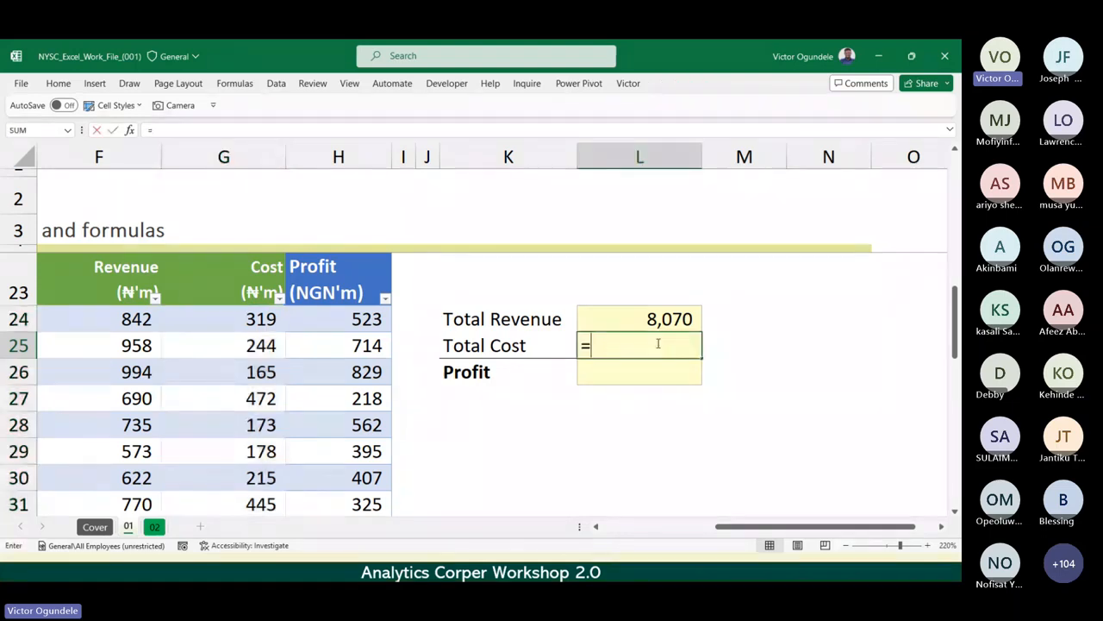
pyautogui.write('su')
pyautogui.press('Tab')
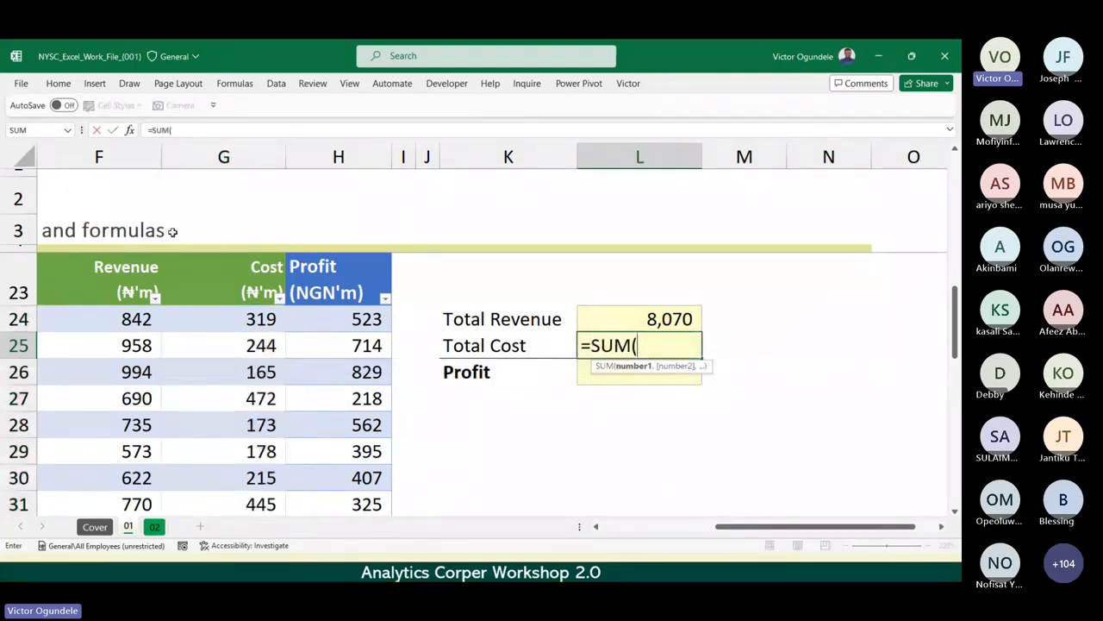
pyautogui.click(256, 267)
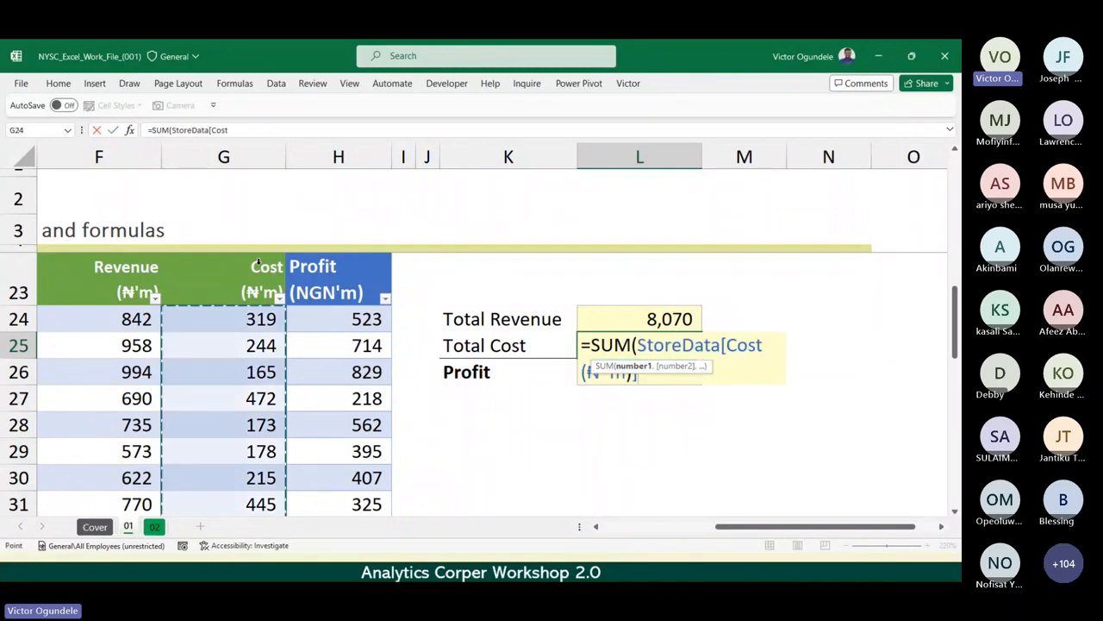
pyautogui.write(')')
pyautogui.press('Return')
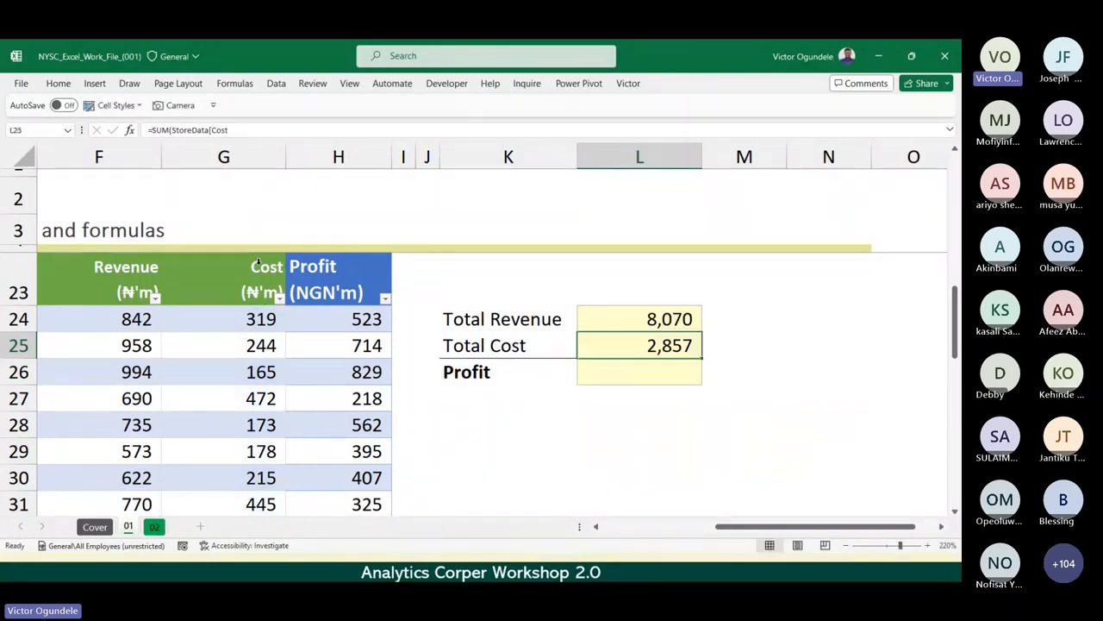
pyautogui.write('=sum')
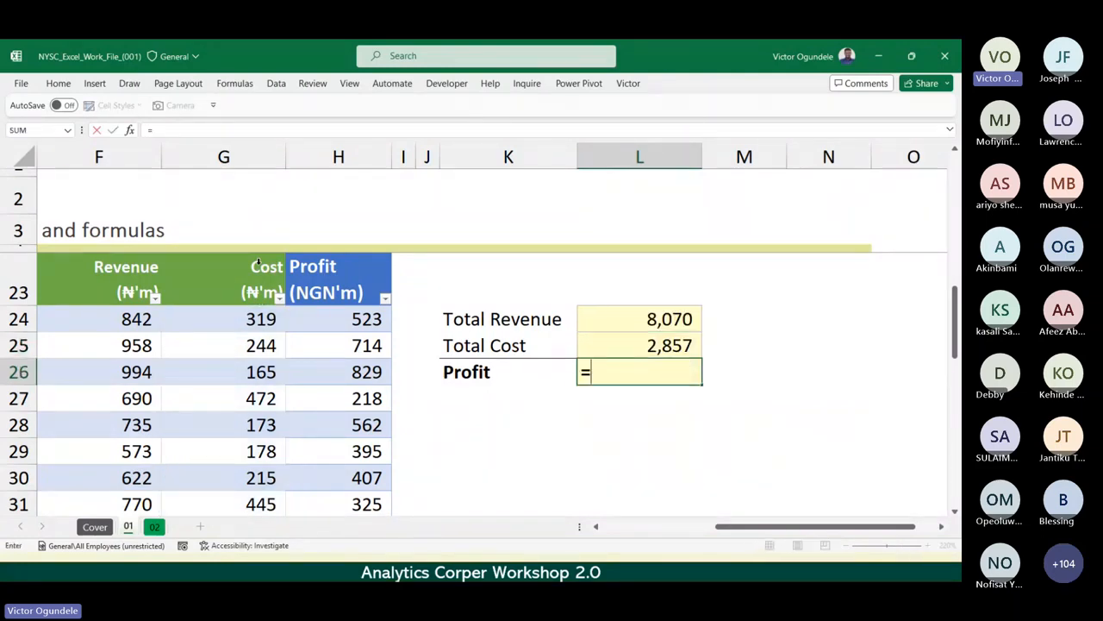
pyautogui.press('Tab')
pyautogui.press('Escape')
# Calculate Profit in L26 as Total Revenue minus Total Cost, using =L24-L25.
pyautogui.write('=')
pyautogui.press('Up')
pyautogui.press('Up')
pyautogui.write('-')
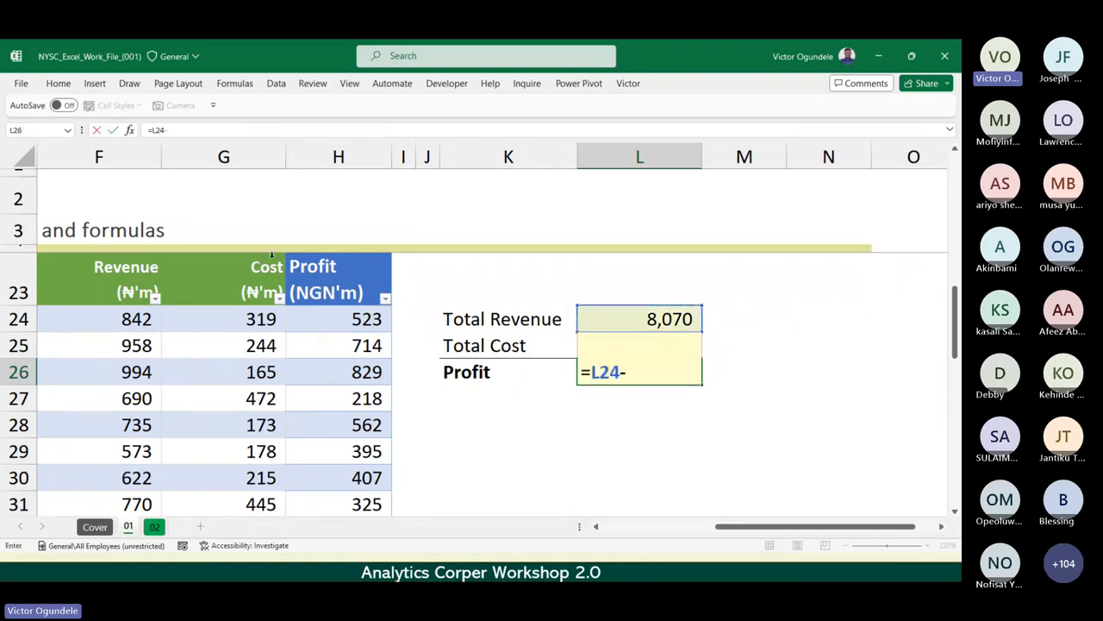
pyautogui.press('Up')
pyautogui.hotkey('ctrl', 'Return')
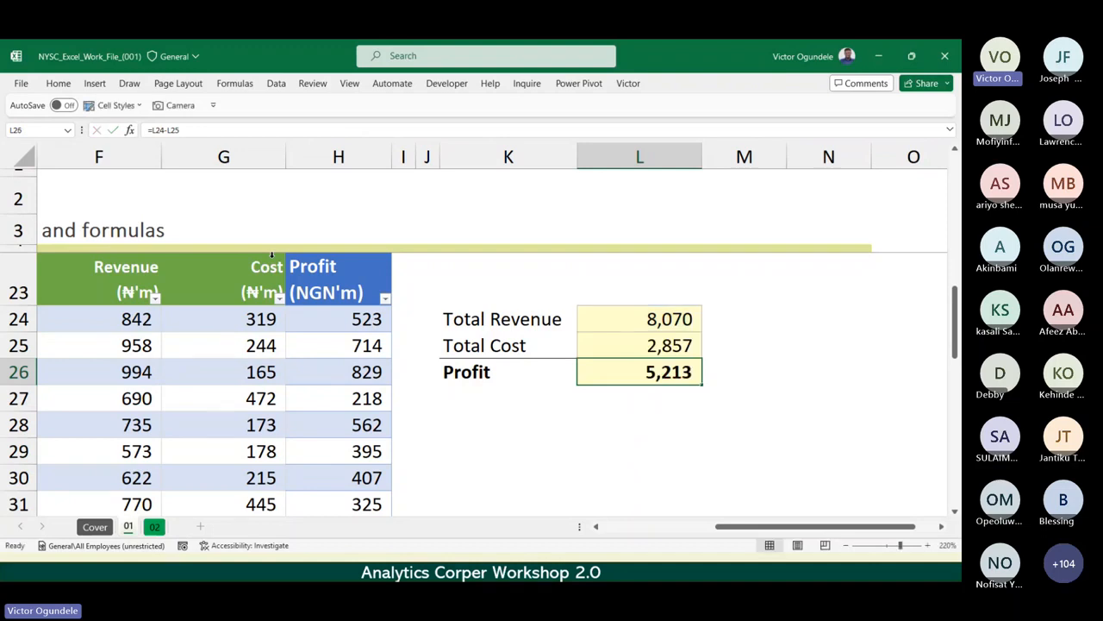
# Review the Total Revenue, Total Cost and Profit formulas in the summary block beside the StoreData table.
pyautogui.scroll(-3, 271, 255)
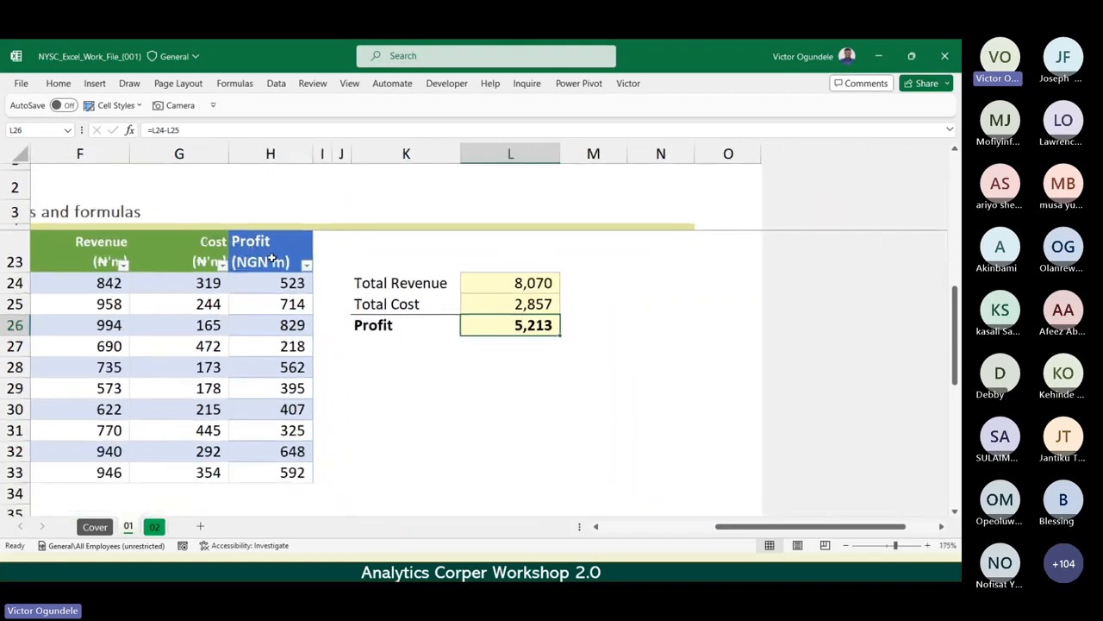
pyautogui.press('Up')
pyautogui.press('Up')
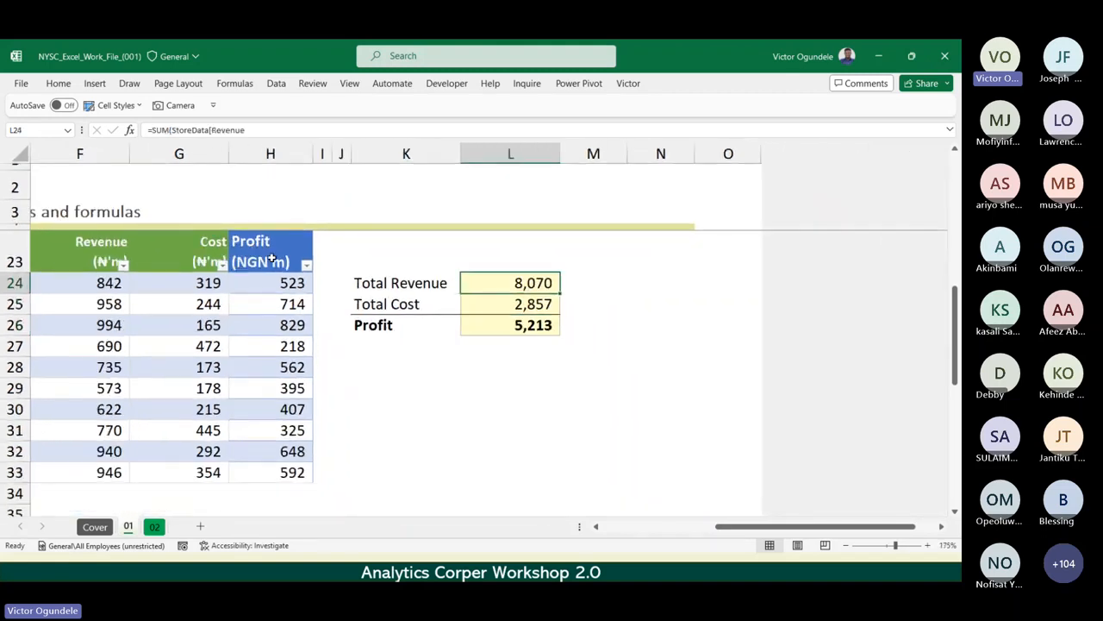
pyautogui.press('Down')
pyautogui.press('Down')
pyautogui.press('Down')
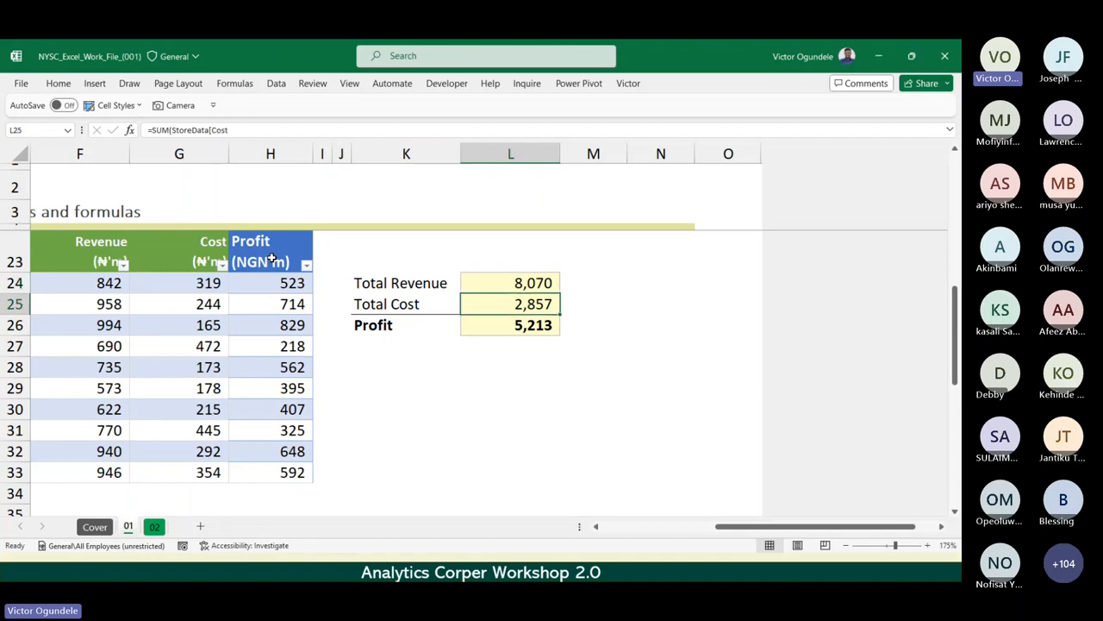
# Examine the full StoreData table beside its totals, and compare it with the plain data range above it.
pyautogui.press('Left')
pyautogui.press('Left')
pyautogui.press('Left')
pyautogui.press('Left')
pyautogui.press('Left')
pyautogui.press('Left')
pyautogui.press('Left')
pyautogui.press('Left')
pyautogui.press('Left')
pyautogui.press('Left')
pyautogui.press('Left')
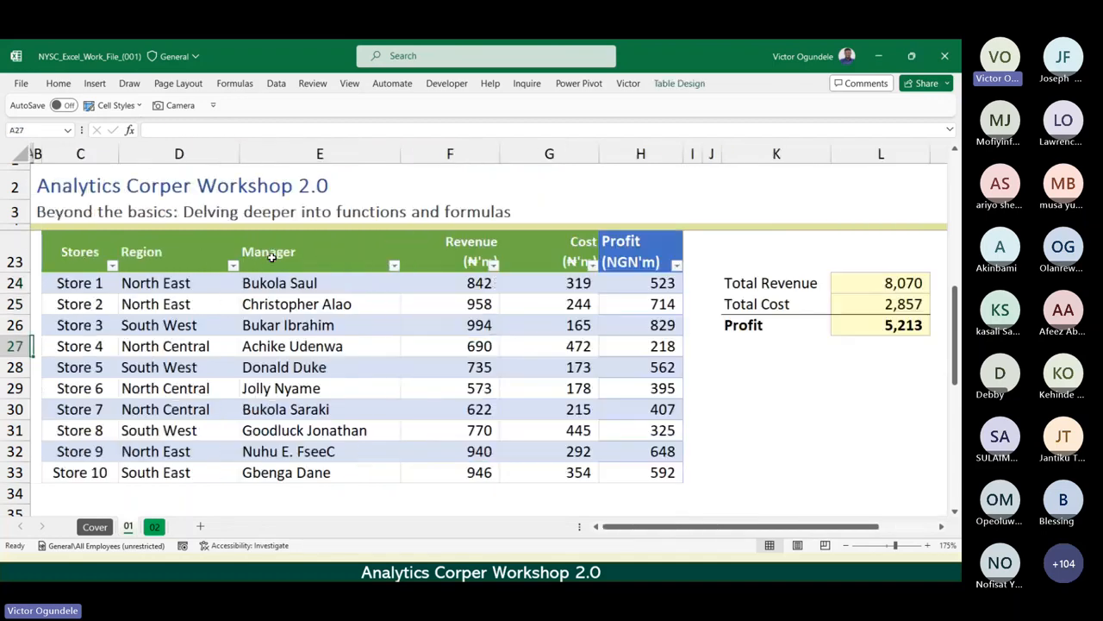
pyautogui.press('Down')
pyautogui.press('Down')
pyautogui.press('Down')
pyautogui.scroll(-1, 271, 258)
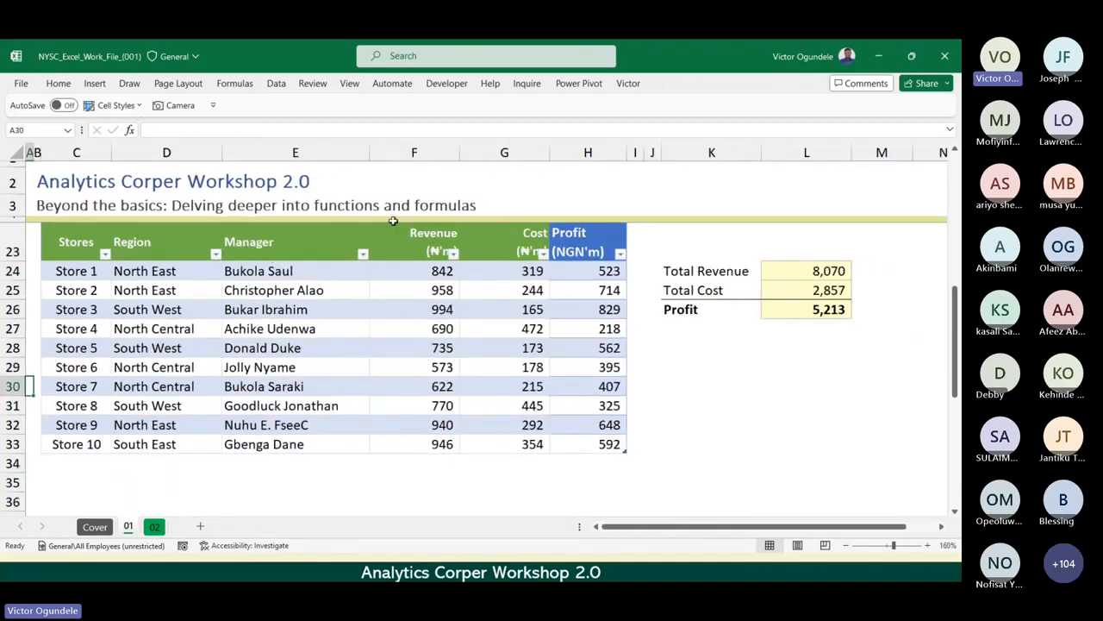
pyautogui.click(399, 329)
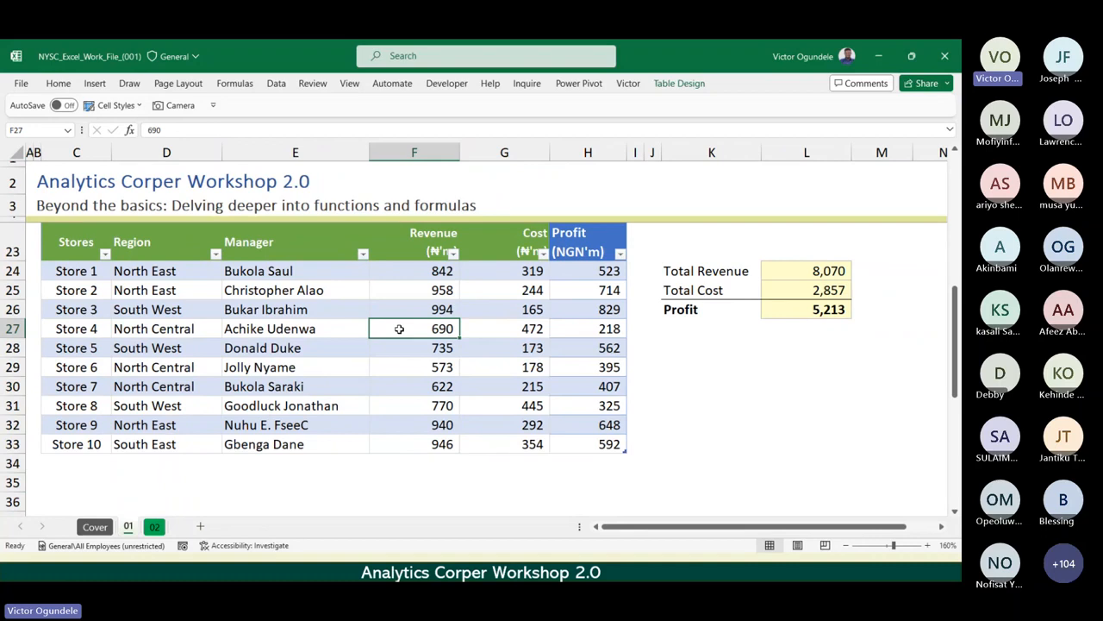
pyautogui.scroll(5, 399, 329)
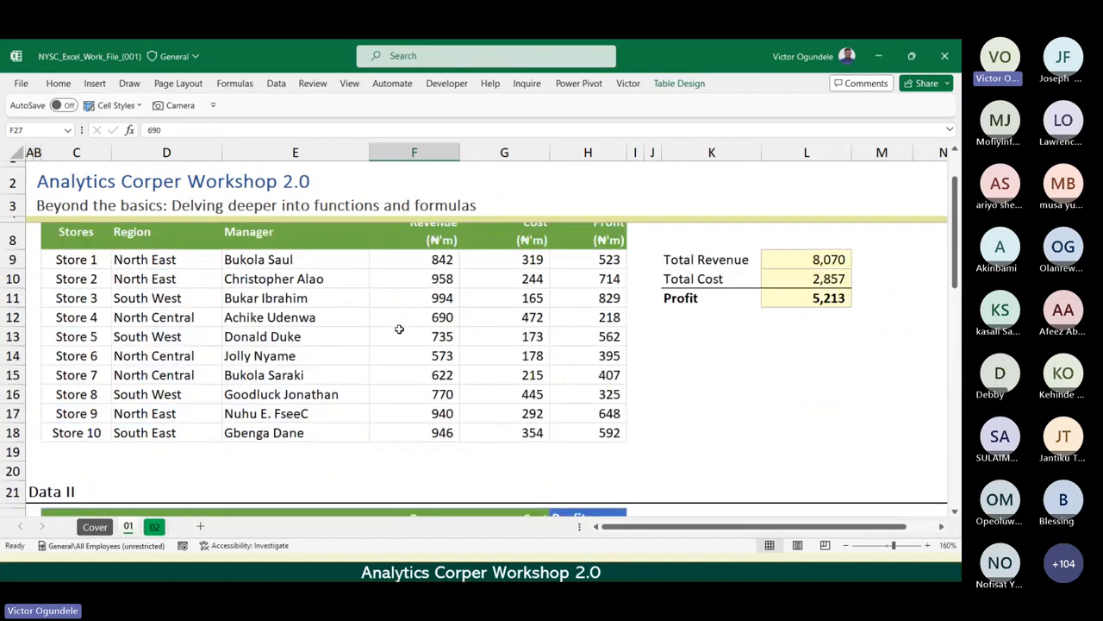
# Enter "Store 11" in C34 directly below the Store 10 row, and undo the table's automatic expansion.
pyautogui.scroll(-6, 79, 414)
pyautogui.click(78, 414)
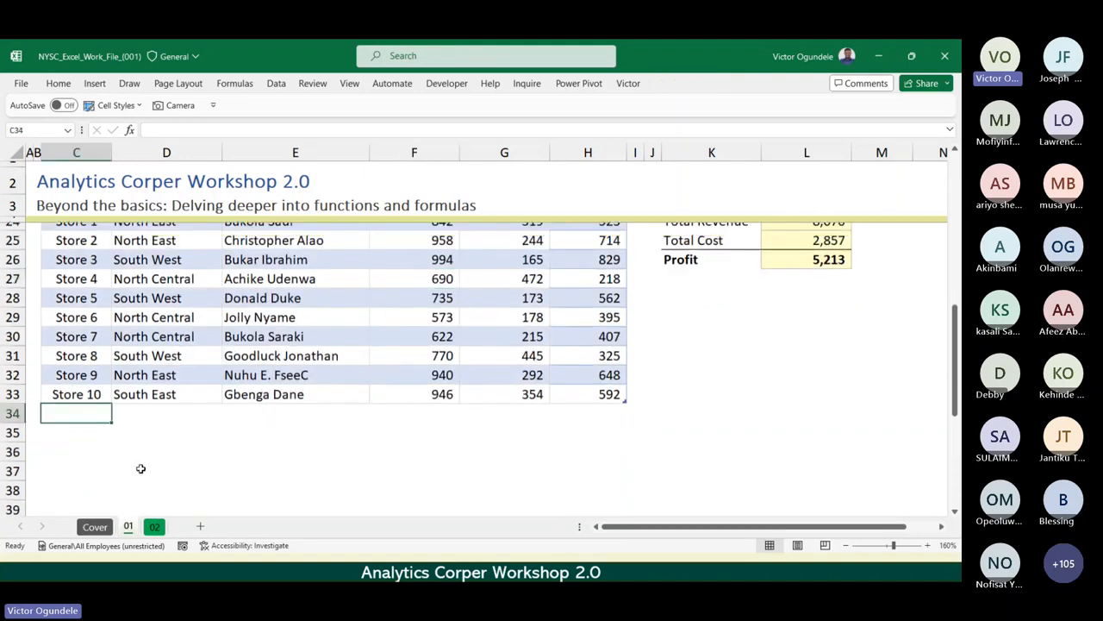
pyautogui.write('Store')
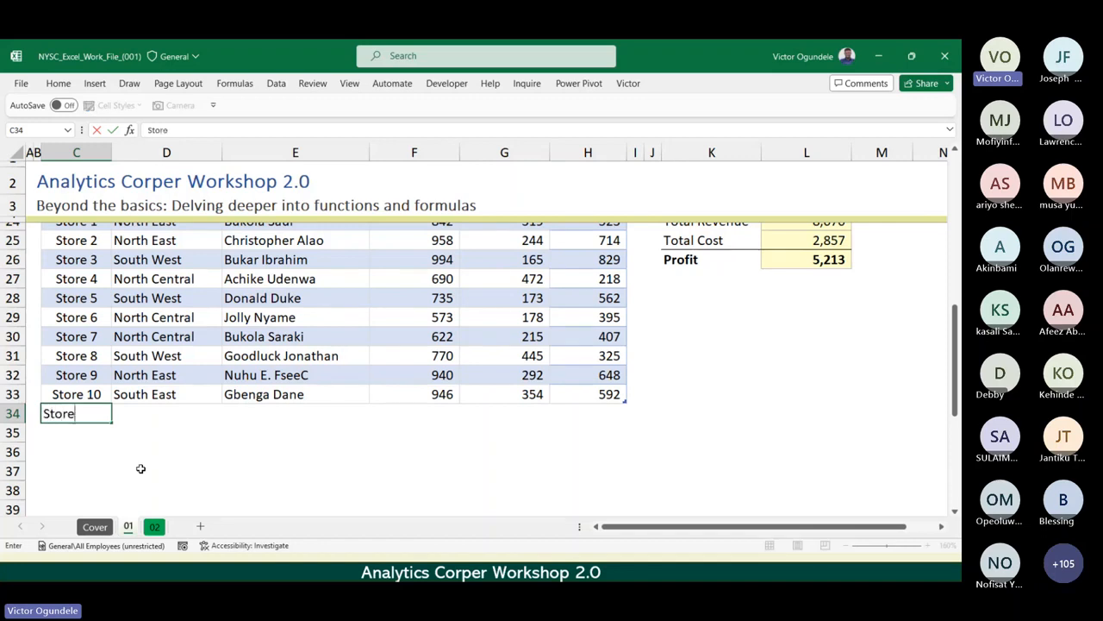
pyautogui.write(' 11')
pyautogui.press('Return')
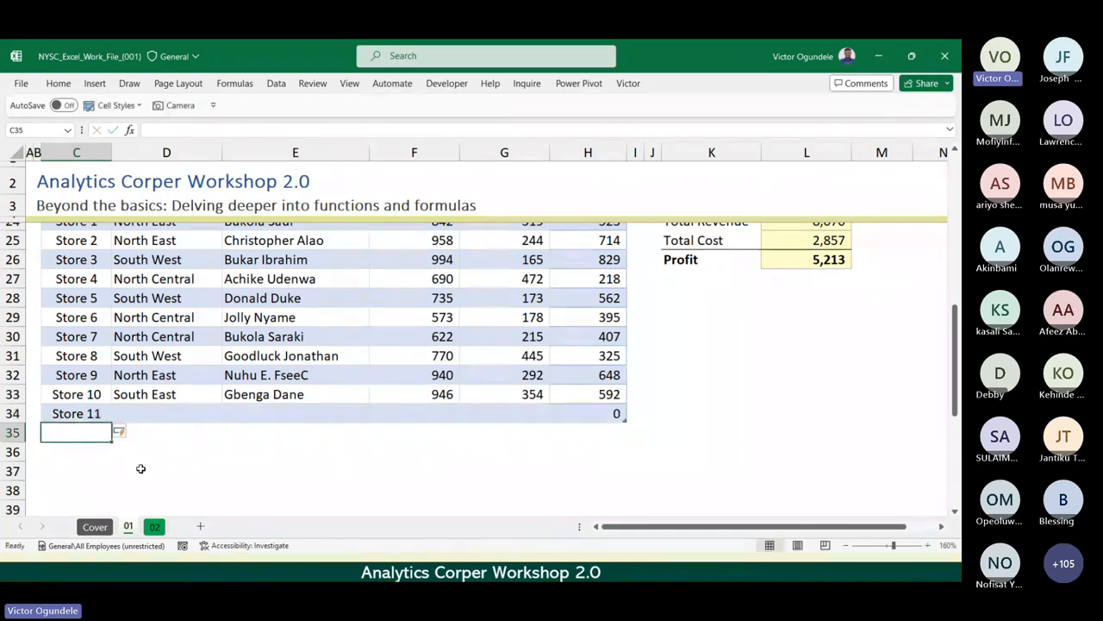
pyautogui.press('Up')
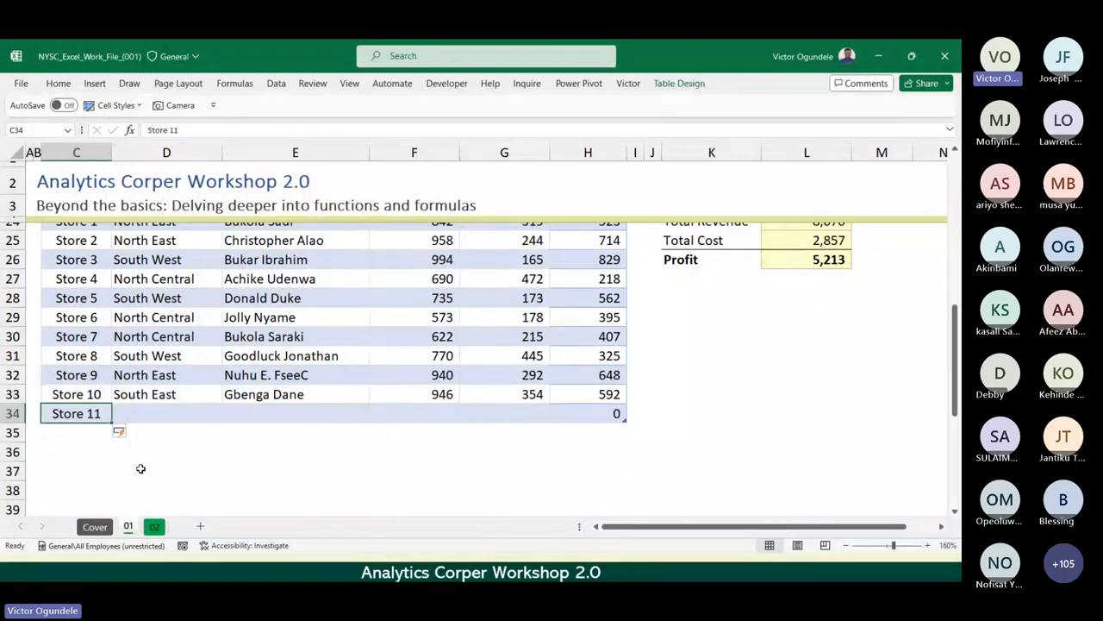
pyautogui.hotkey('ctrl', 'z')
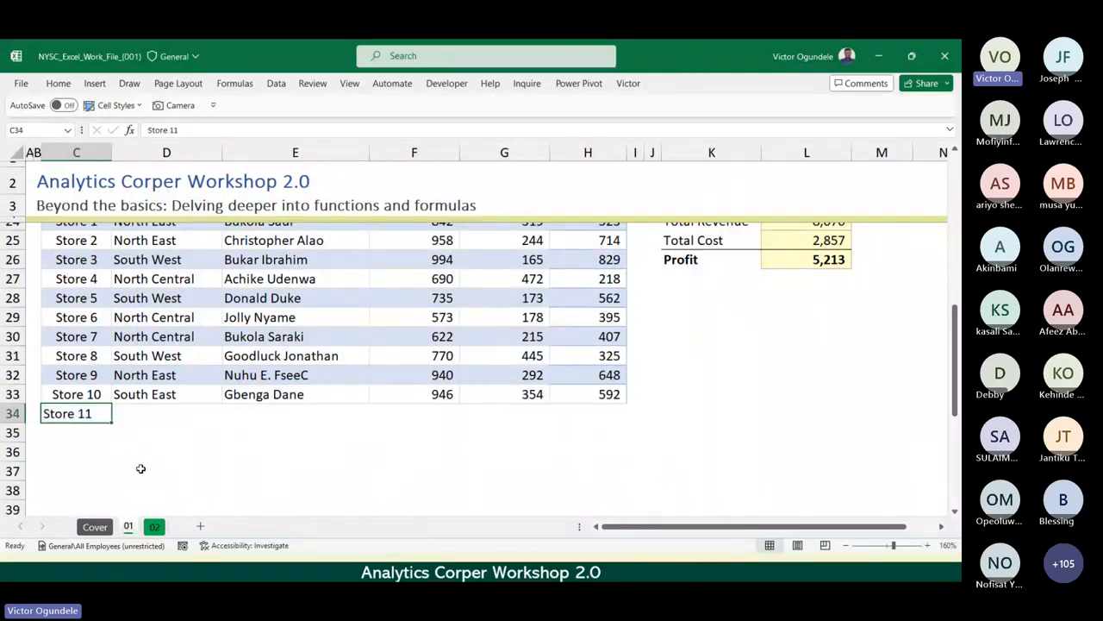
# Undo the "Store 11" entry in C34 below the StoreData table.
pyautogui.hotkey('ctrl', 'z')
pyautogui.scroll(4, 140, 468)
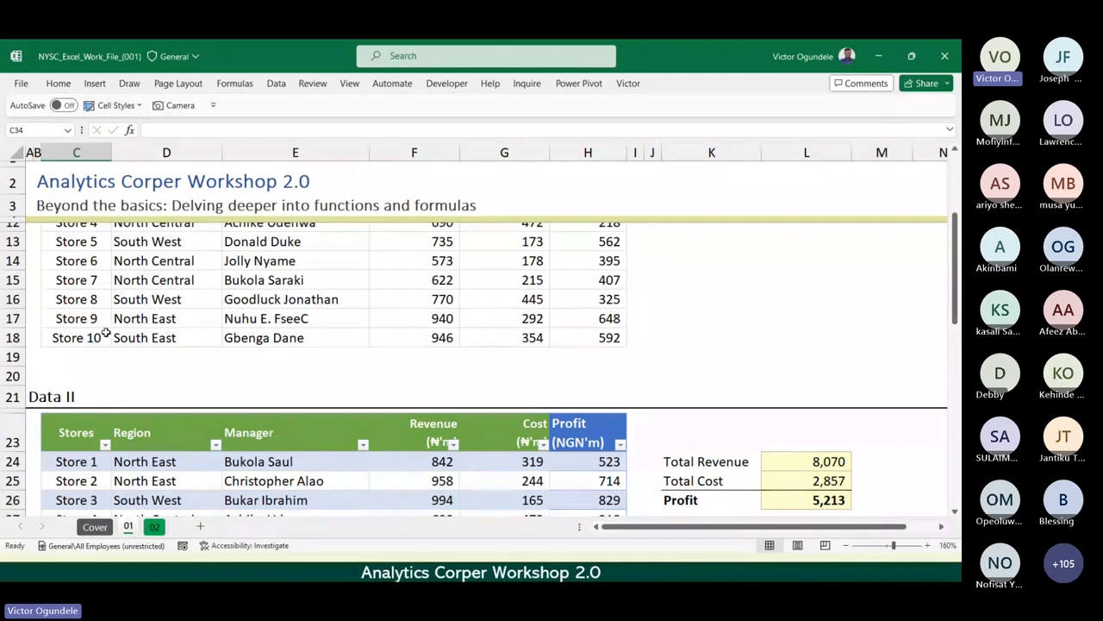
# In the Data I range, rename the last two stores to "Store 11" in C17 and "Store 12" in C18.
pyautogui.click(73, 319)
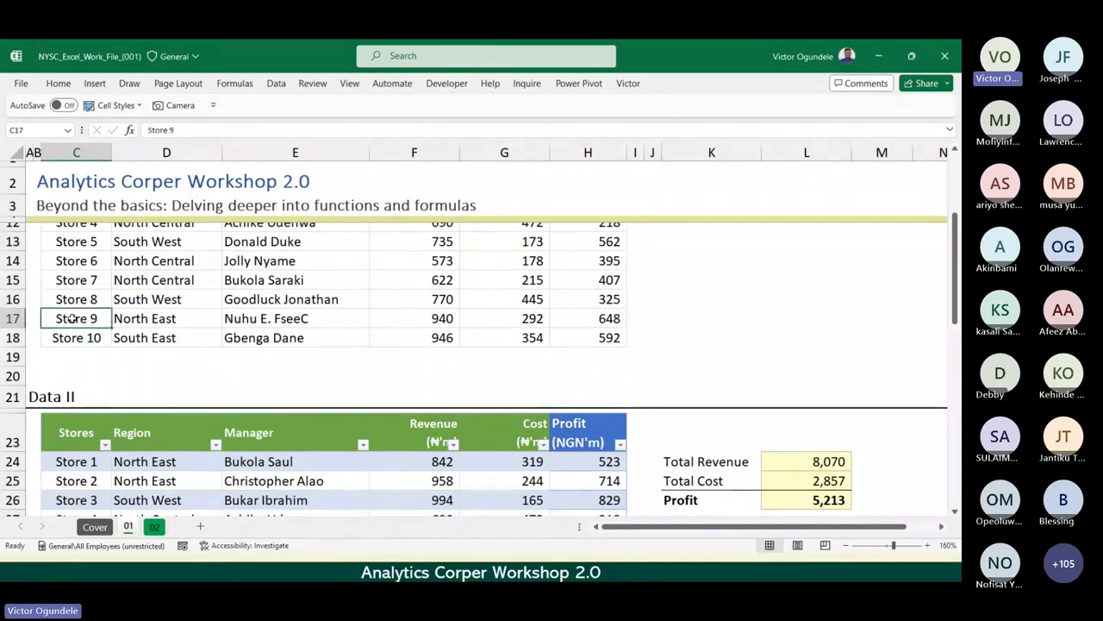
pyautogui.moveTo(74, 319); pyautogui.dragTo(457, 337)
pyautogui.doubleClick(94, 318)
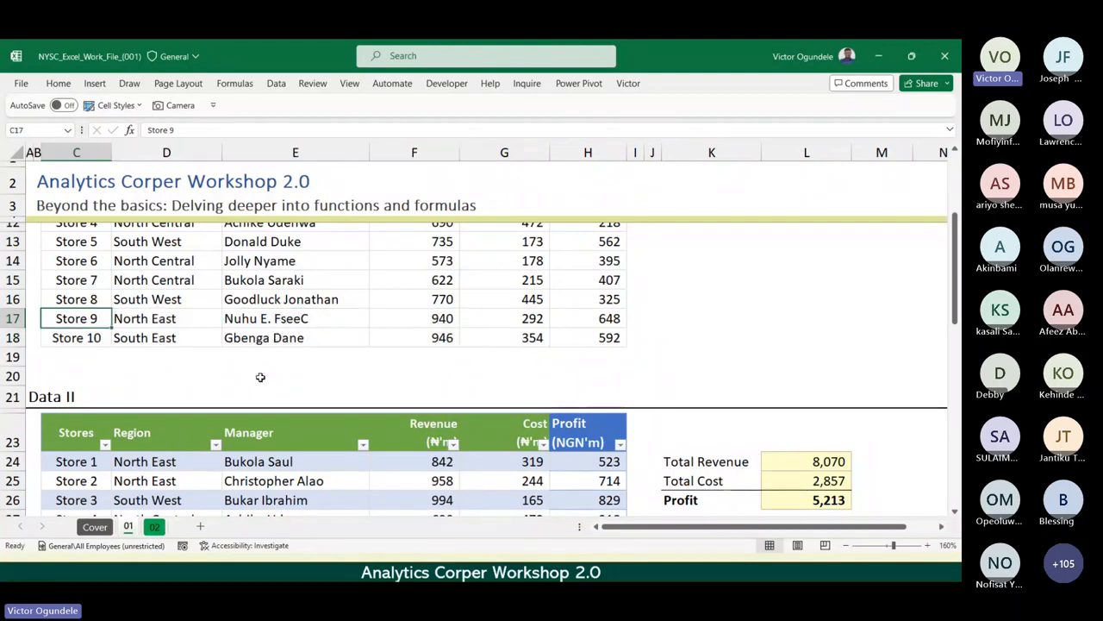
pyautogui.press('BackSpace')
pyautogui.write('11')
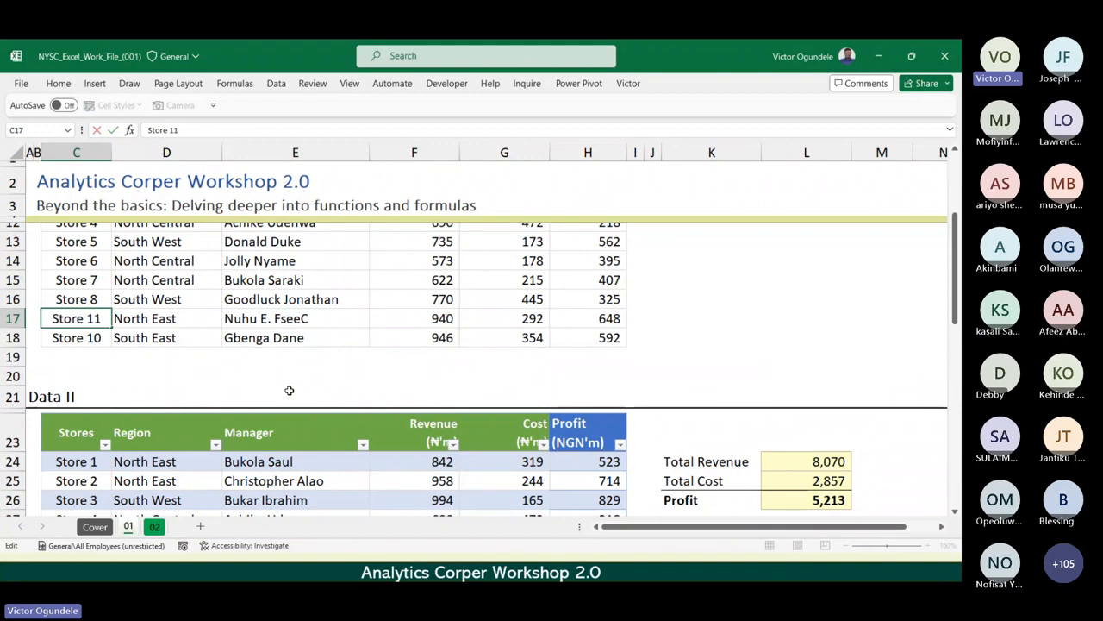
pyautogui.press('Return')
pyautogui.press('F2')
pyautogui.press('BackSpace')
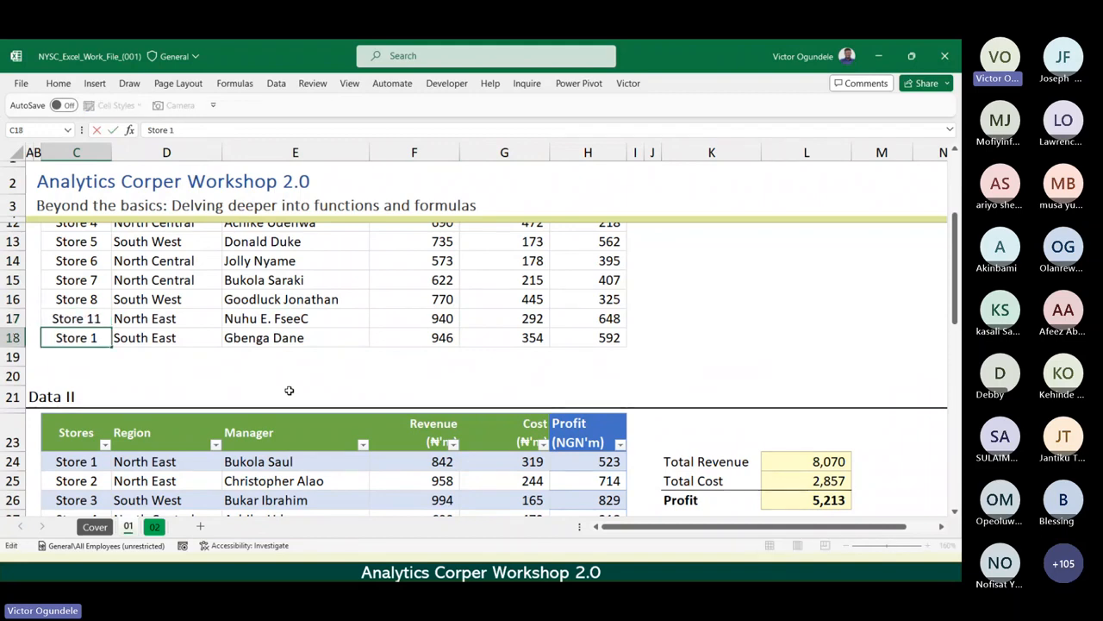
pyautogui.write('2')
pyautogui.hotkey('shift', 'Return')
# Copy the Store 11 and Store 12 rows, C17:G18, and paste them at C34 directly below the StoreData table.
pyautogui.hotkey('shift', 'Down')
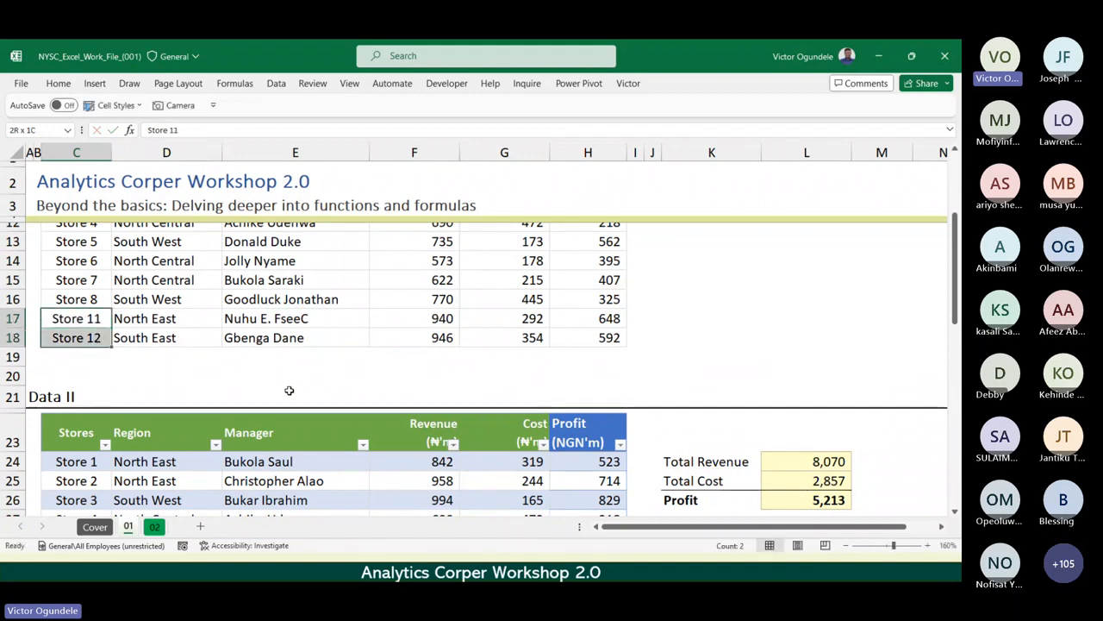
pyautogui.hotkey('shift', 'Right')
pyautogui.hotkey('shift', 'Right')
pyautogui.hotkey('shift', 'Right')
pyautogui.hotkey('shift', 'Right')
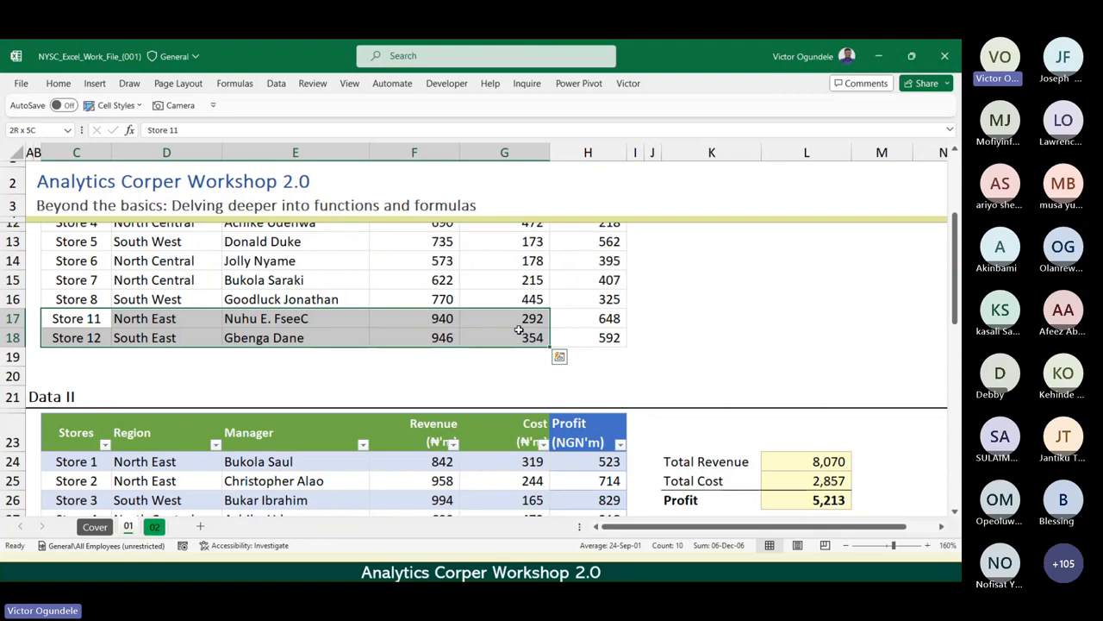
pyautogui.hotkey('ctrl', 'c')
pyautogui.scroll(-7, 481, 376)
pyautogui.scroll(2, 481, 376)
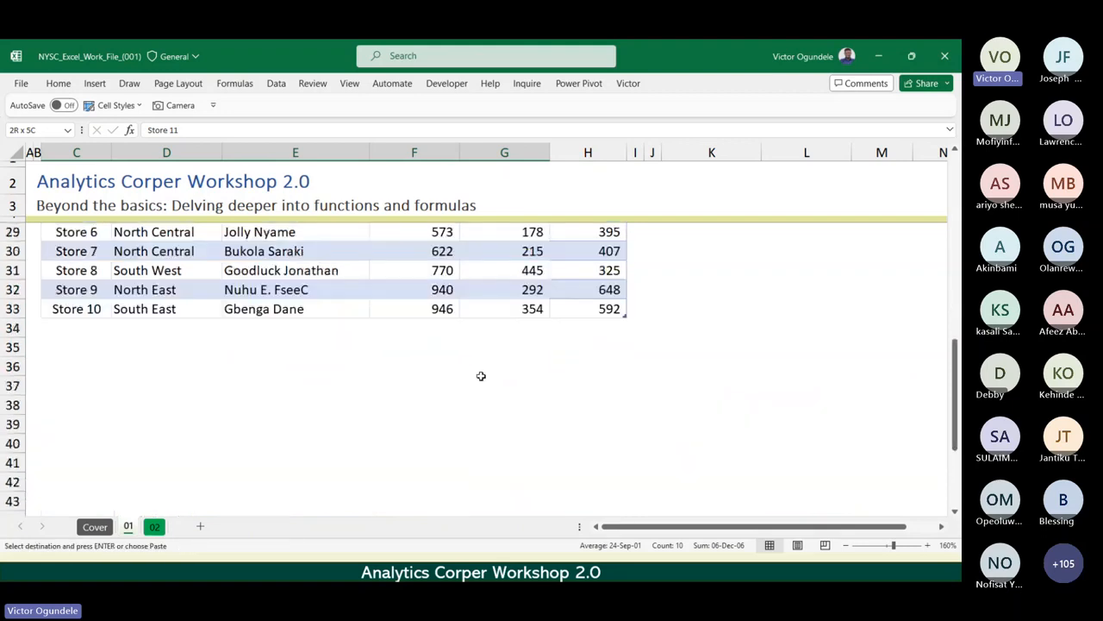
pyautogui.click(57, 344)
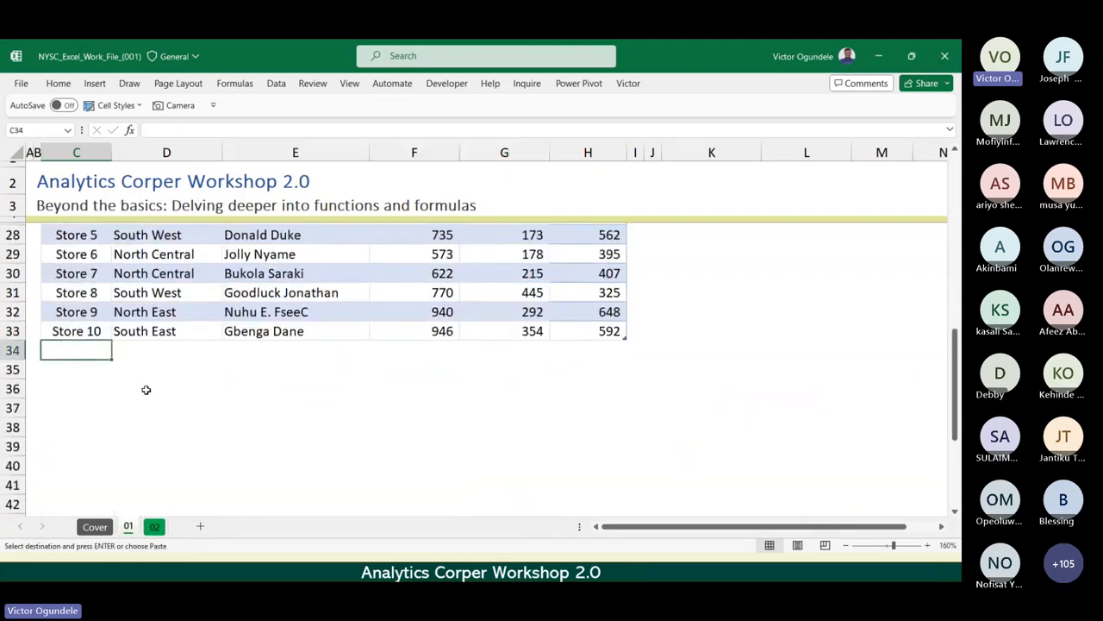
pyautogui.hotkey('ctrl', 'v')
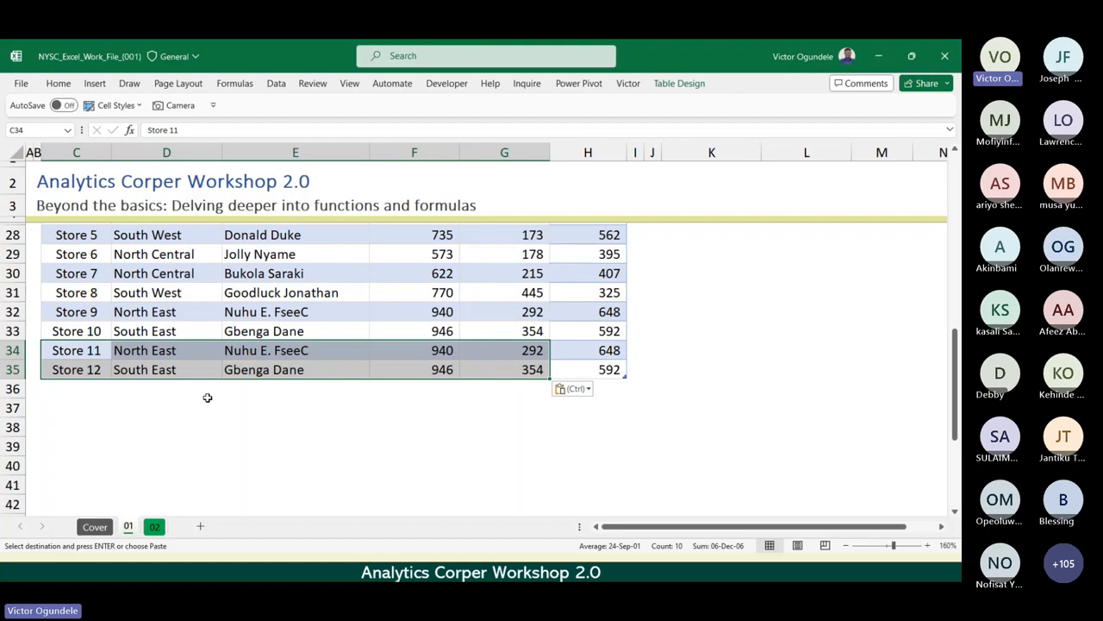
# Undo the table's automatic expansion and the pasted rows below Store 10, and clear the copy selection.
pyautogui.hotkey('ctrl', 'z')
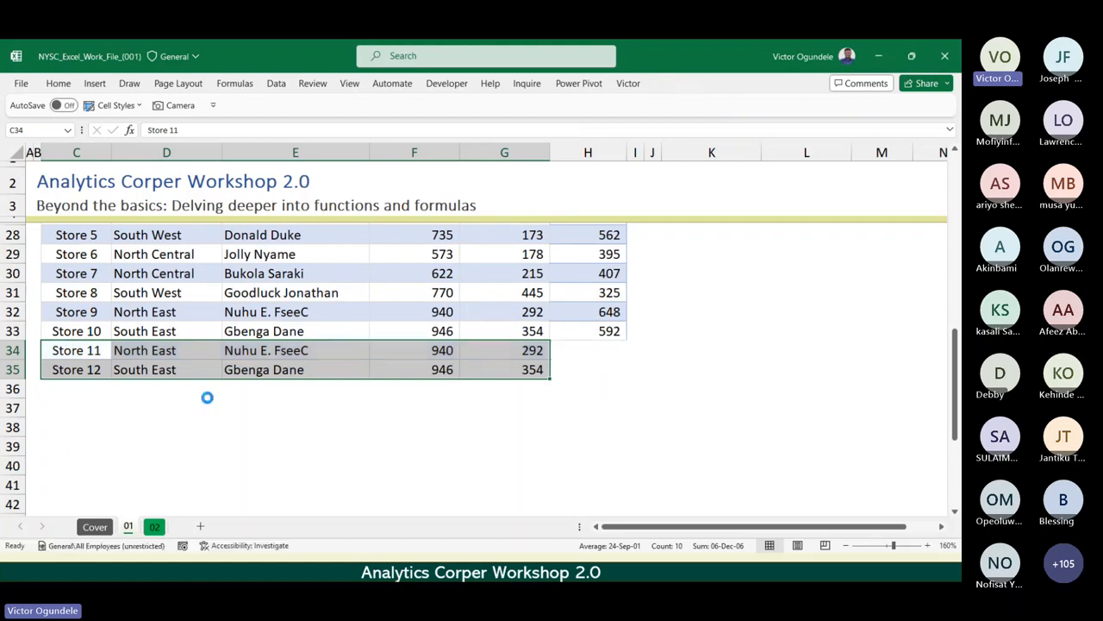
pyautogui.hotkey('ctrl', 'z')
pyautogui.scroll(8, 207, 397)
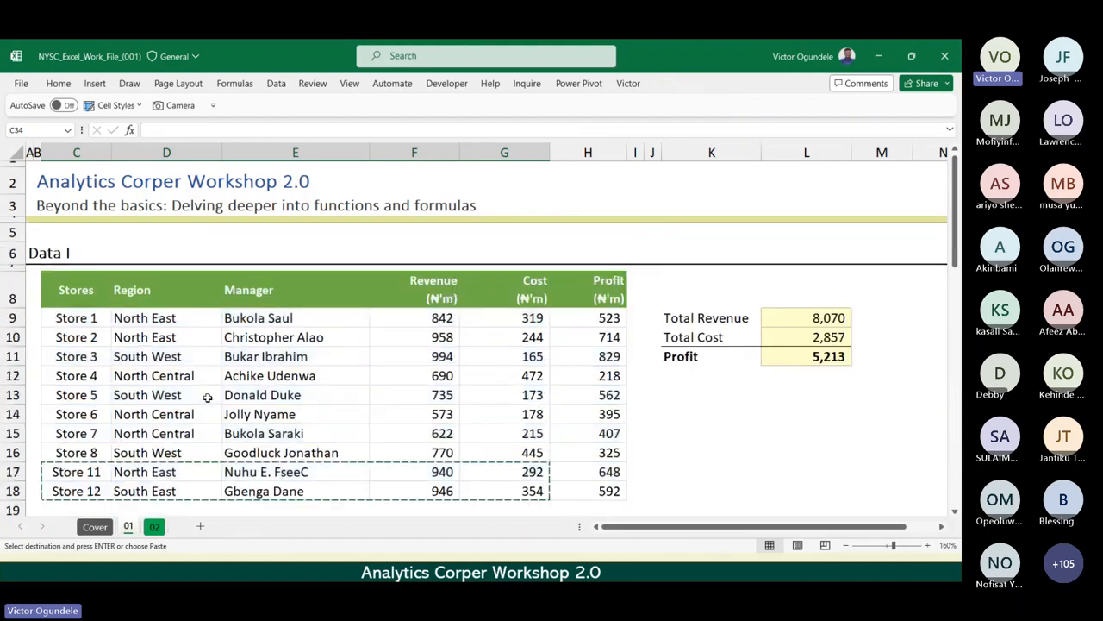
pyautogui.press('Escape')
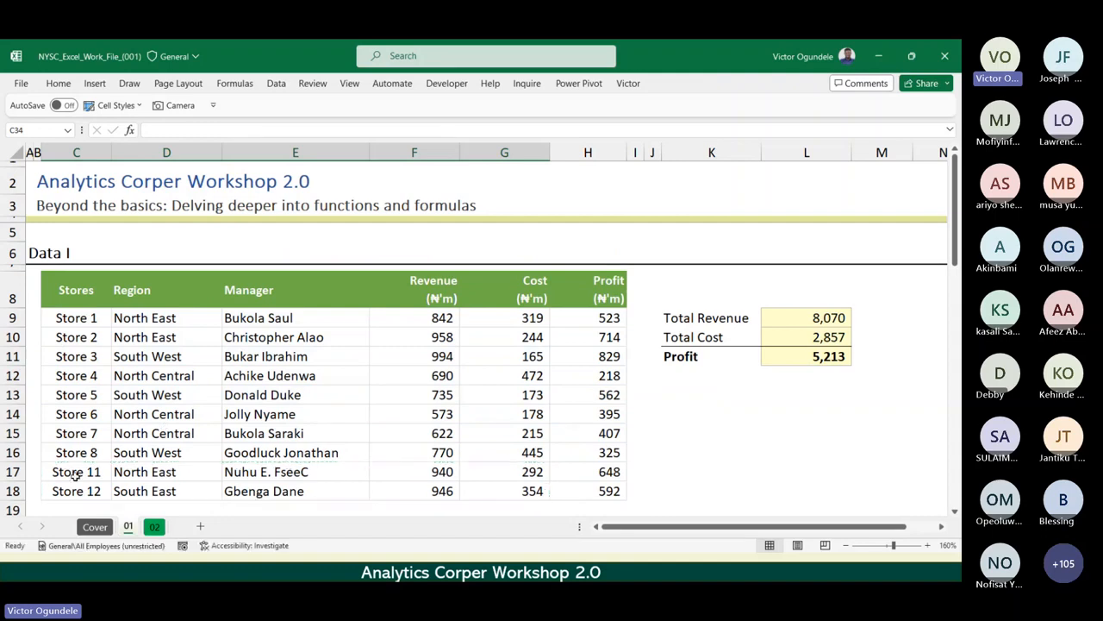
# Copy the Store 11 and Store 12 rows from Stores through Cost, C17:G18, in the Data I range.
pyautogui.click(75, 476)
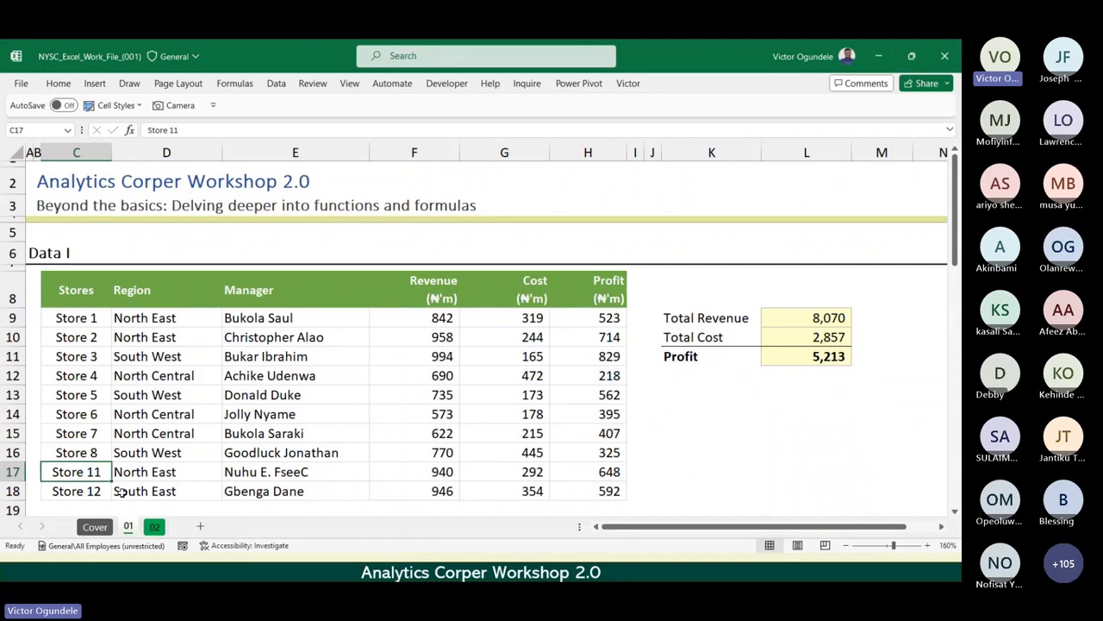
pyautogui.scroll(-1, 121, 490)
pyautogui.press('Down')
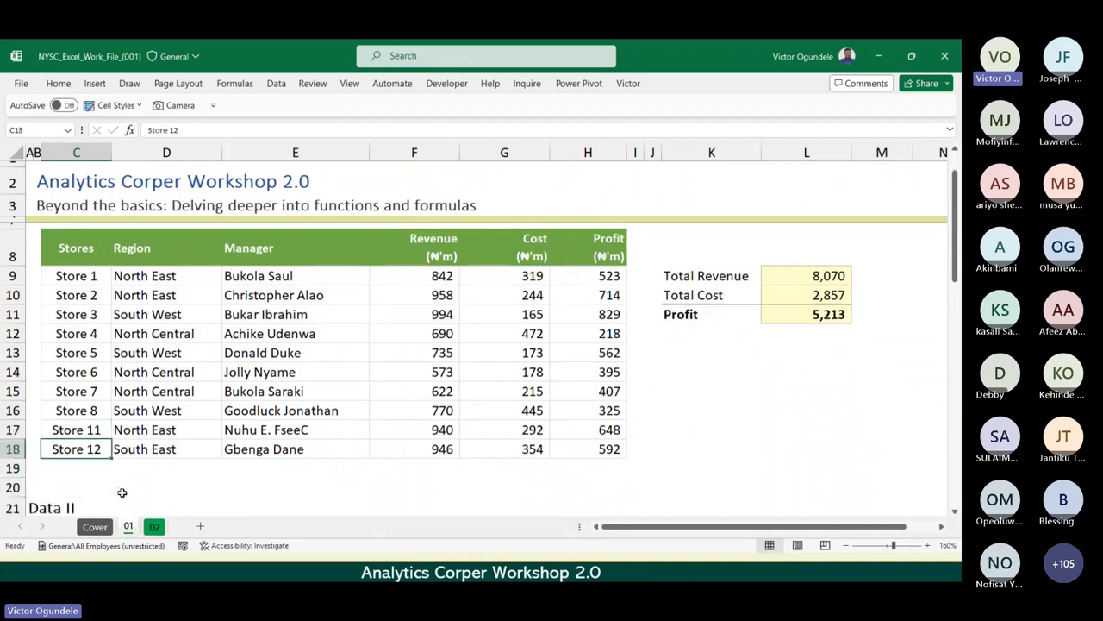
pyautogui.press('Up')
pyautogui.hotkey('shift', 'Down')
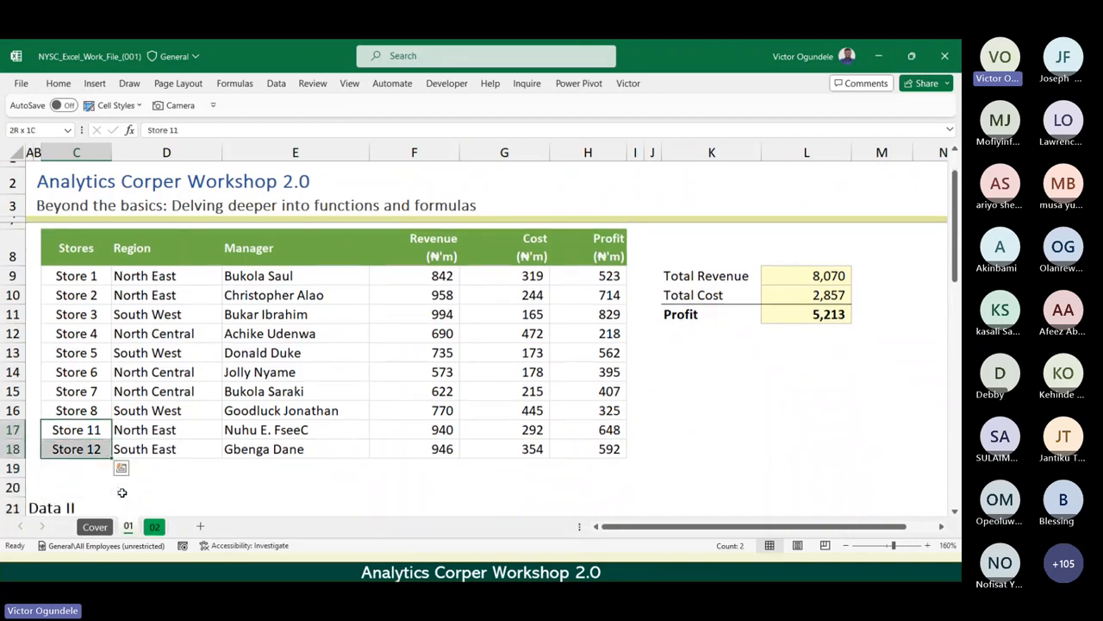
pyautogui.hotkey('shift', 'Right')
pyautogui.hotkey('shift', 'Right')
pyautogui.hotkey('shift', 'Right')
pyautogui.hotkey('shift', 'Right')
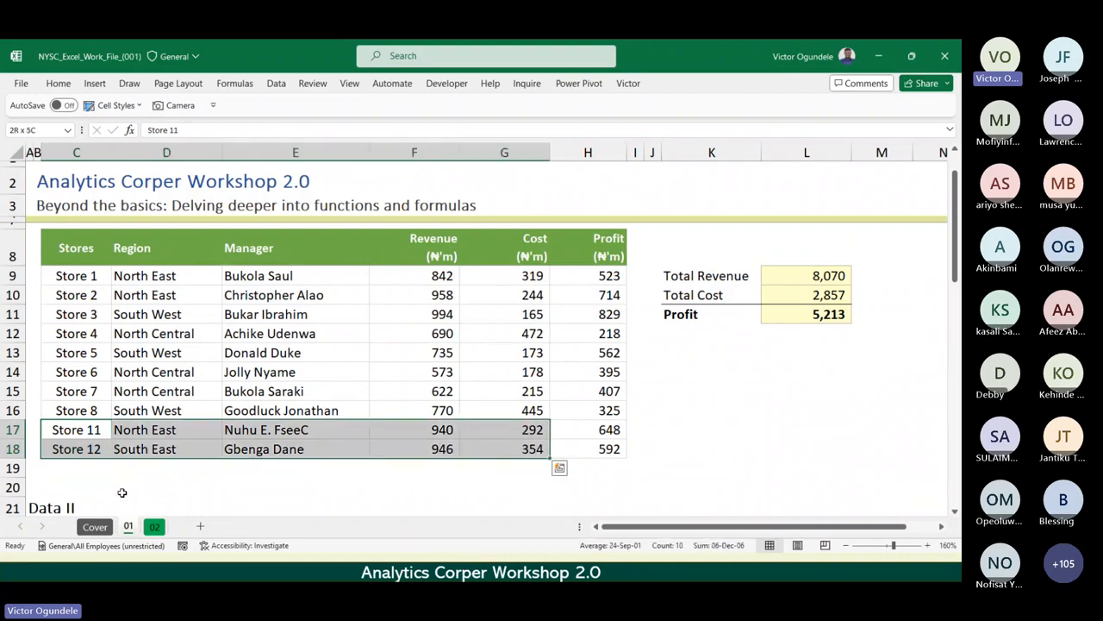
pyautogui.hotkey('ctrl', 'c')
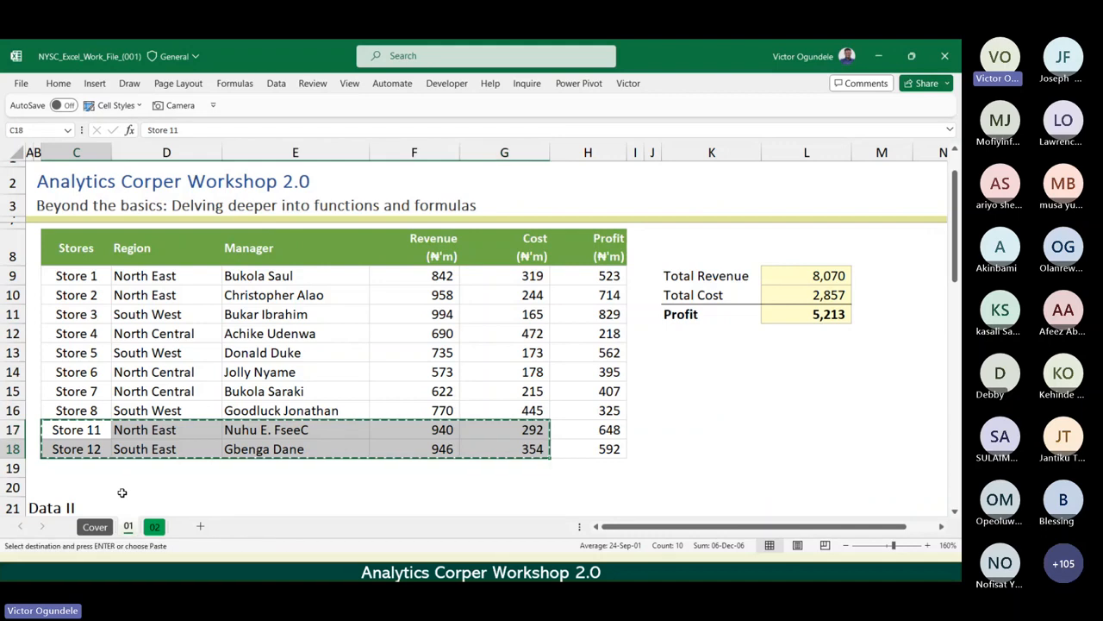
# Paste the copied store rows at C34 below Store 10, and check the extended StoreData table and its totals.
pyautogui.press('Down')
pyautogui.press('Down')
pyautogui.press('Down')
pyautogui.press('Down')
pyautogui.press('Down')
pyautogui.press('Down')
pyautogui.press('Down')
pyautogui.press('Down')
pyautogui.press('Down')
pyautogui.press('Down')
pyautogui.press('Down')
pyautogui.press('Down')
pyautogui.press('Down')
pyautogui.press('Down')
pyautogui.press('Down')
pyautogui.press('Down')
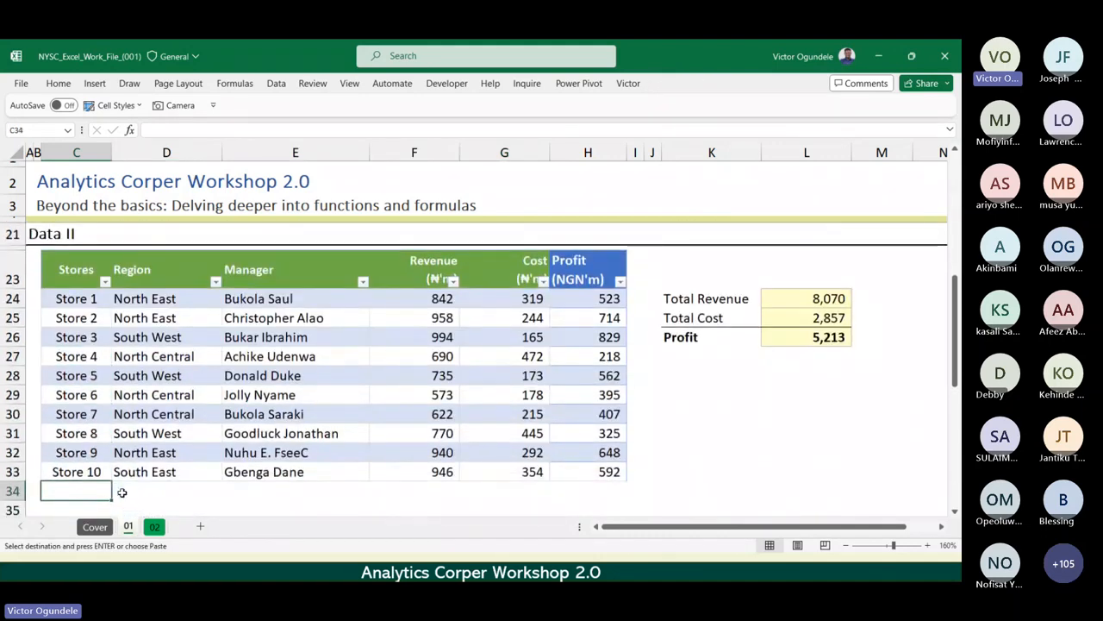
pyautogui.hotkey('ctrl', 'v')
pyautogui.press('Down')
pyautogui.press('Down')
pyautogui.press('Down')
pyautogui.press('Up')
pyautogui.press('Up')
pyautogui.press('Up')
pyautogui.press('Up')
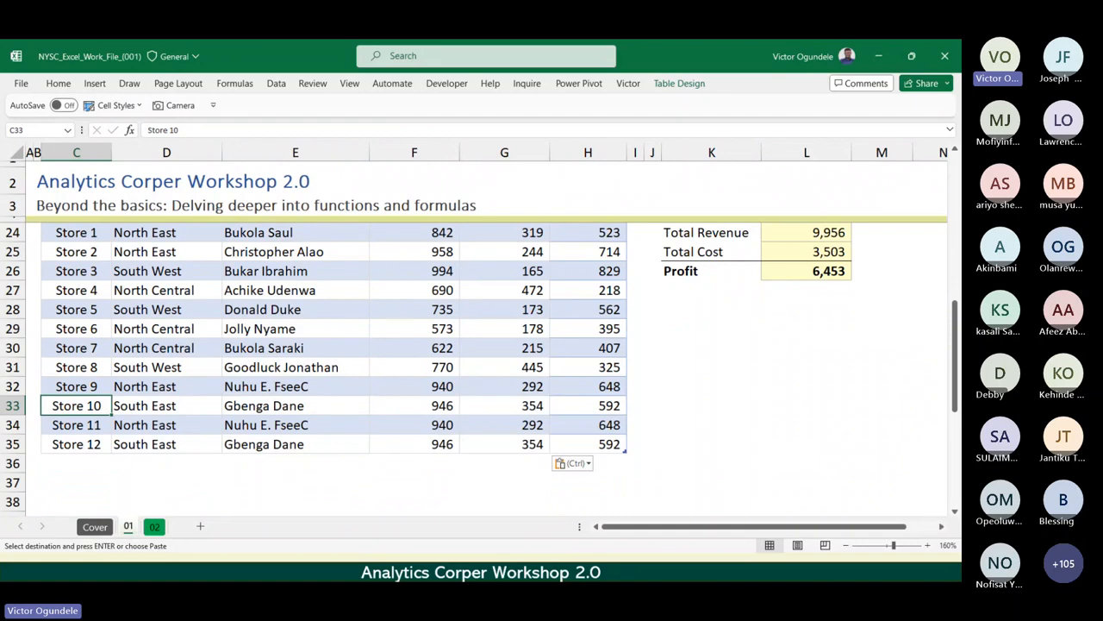
# Undo the paste into the StoreData table and the renaming of C17 and C18, and clear the copy selection.
pyautogui.hotkey('alt', 'Tab')
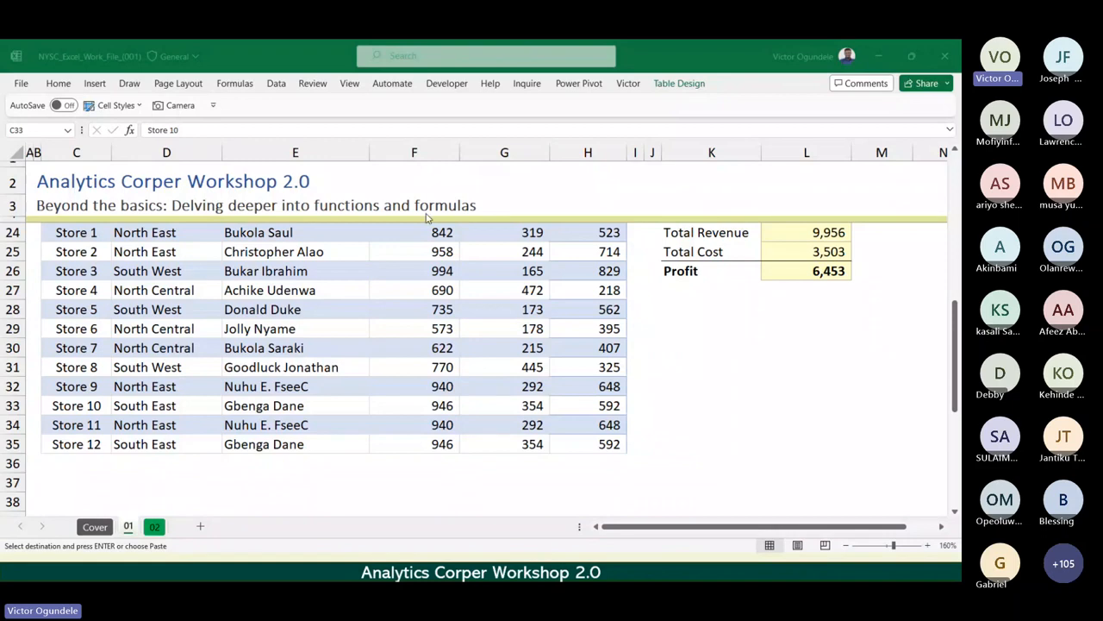
pyautogui.click(292, 299)
pyautogui.hotkey('ctrl', 'z')
pyautogui.hotkey('ctrl', 'z')
pyautogui.hotkey('ctrl', 'z')
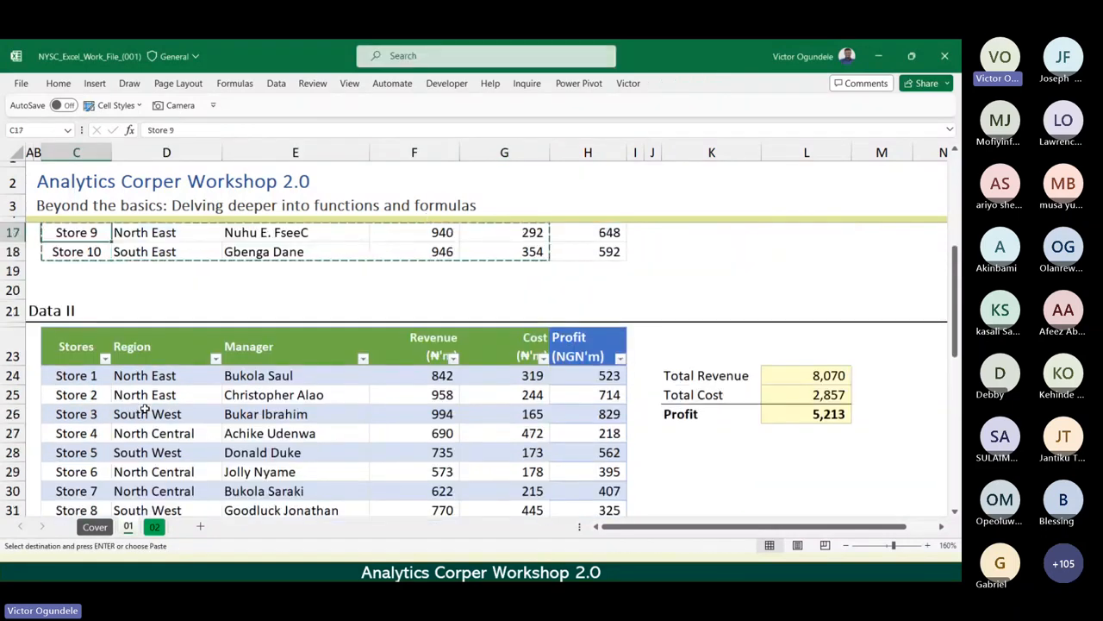
pyautogui.press('Escape')
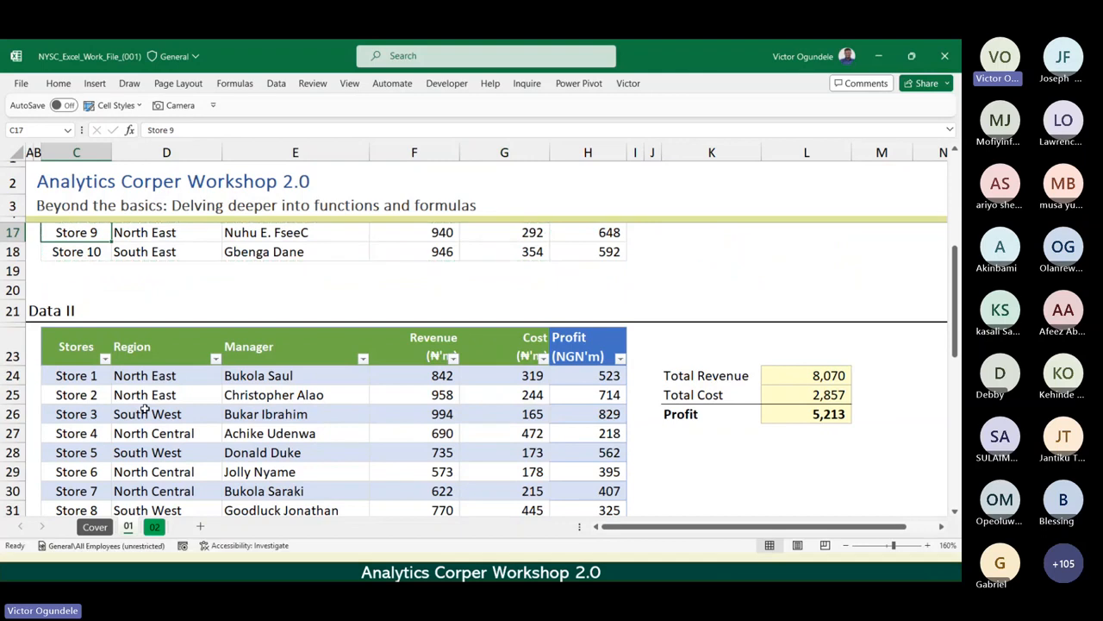
pyautogui.scroll(-2, 145, 411)
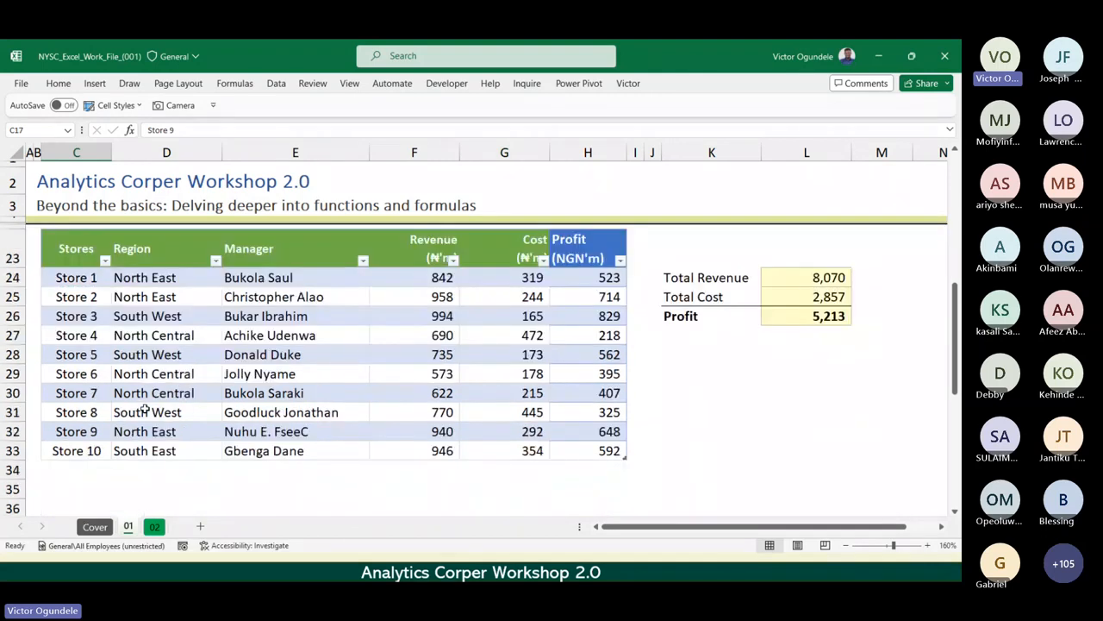
pyautogui.scroll(2, 145, 411)
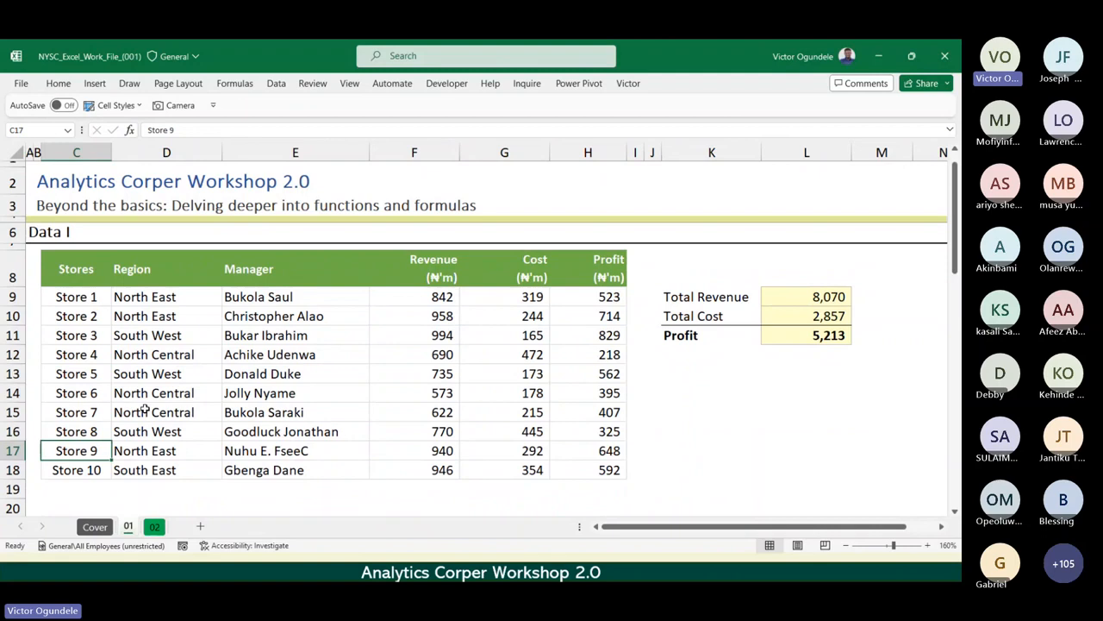
pyautogui.keyDown('ctrl'); pyautogui.scroll(1, 84, 466); pyautogui.keyUp('ctrl')
pyautogui.click(63, 461)
pyautogui.rightClick(63, 461)
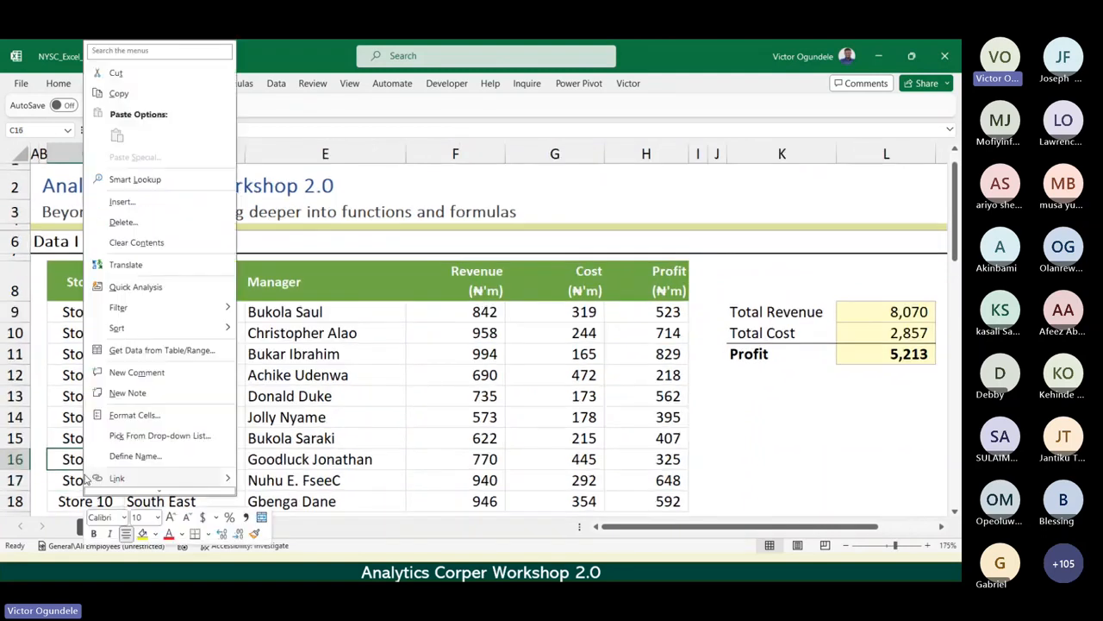
pyautogui.press('Escape')
pyautogui.scroll(-2, 67, 459)
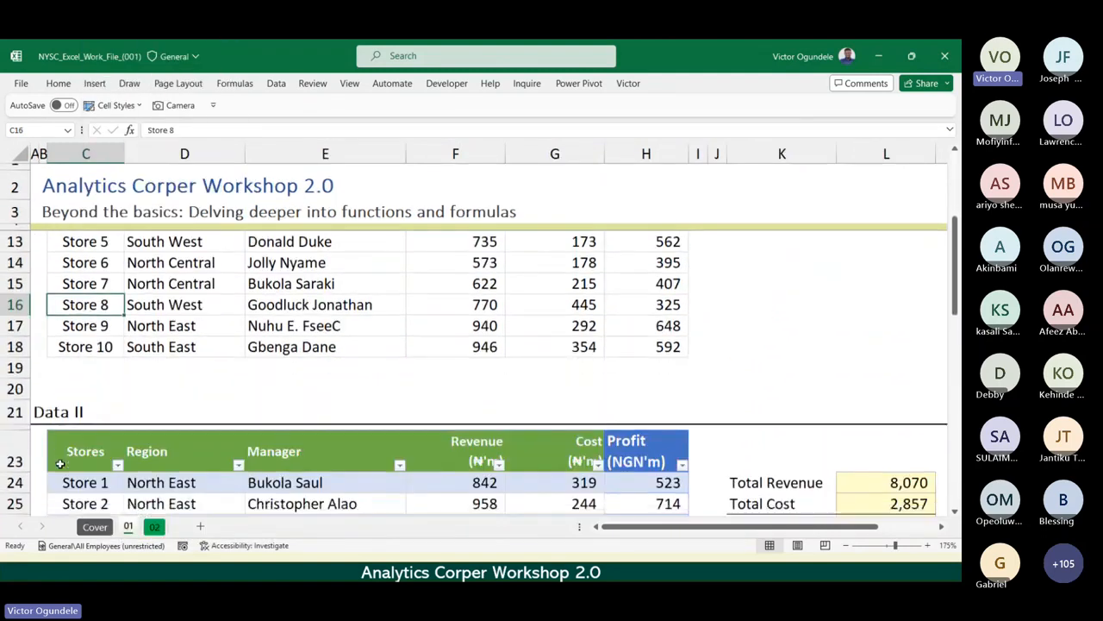
# Change the store name in C17 to "Store 11" and the one in C18 to "Store 12".
pyautogui.click(76, 326)
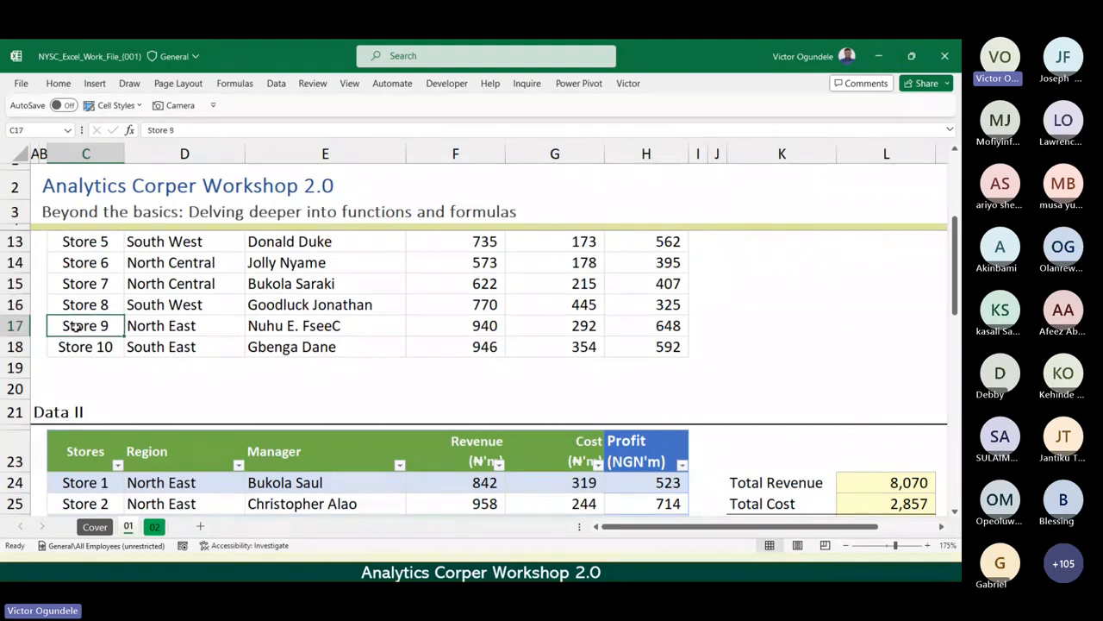
pyautogui.press('F2')
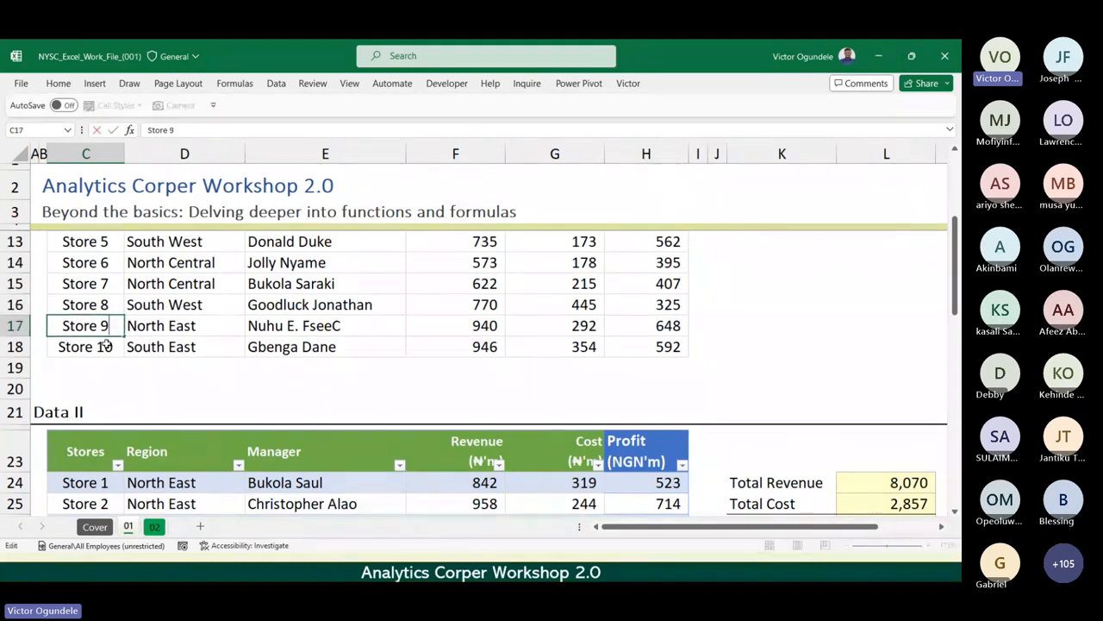
pyautogui.press('BackSpace')
pyautogui.write('11')
pyautogui.press('Return')
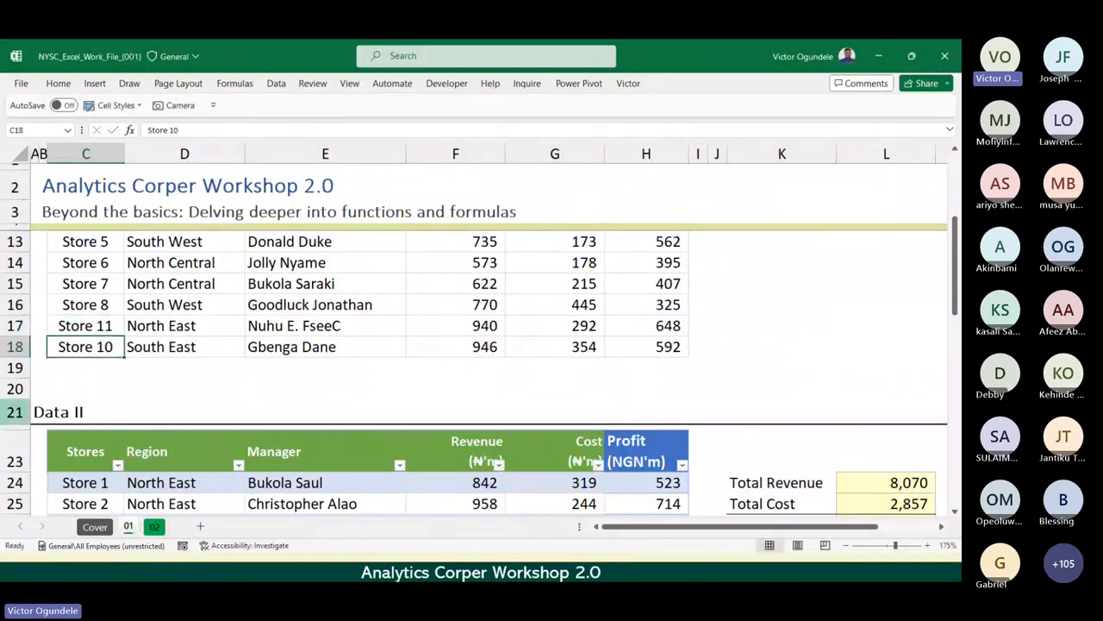
pyautogui.press('F2')
pyautogui.press('BackSpace')
pyautogui.write('2')
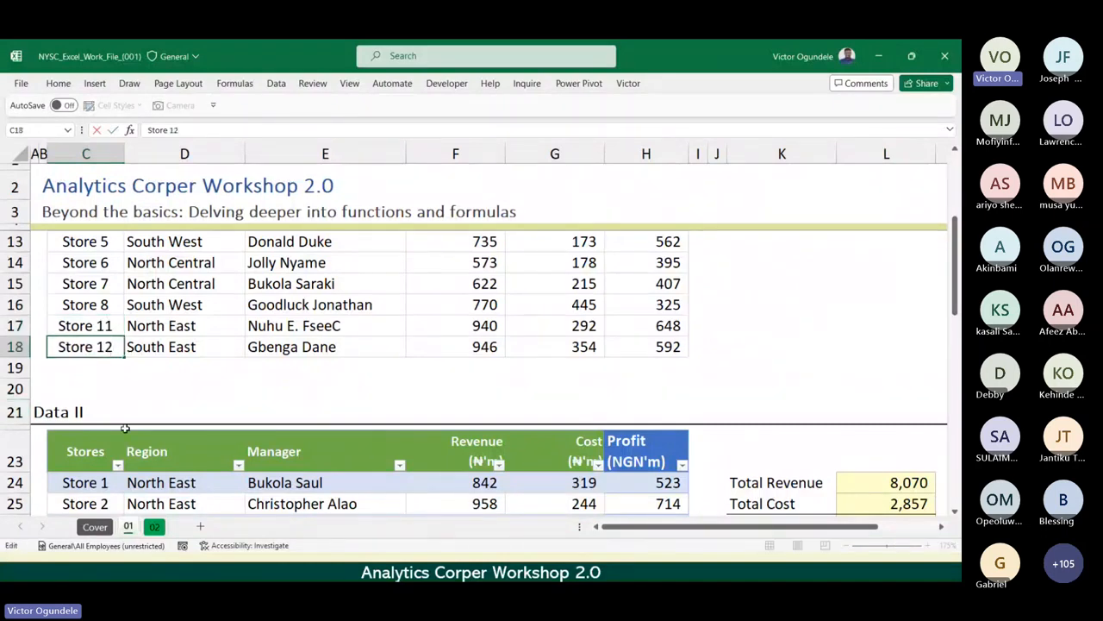
pyautogui.hotkey('ctrl', 'Return')
# Copy the Store 11 and Store 12 rows from Stores through Cost, C17:G18, in the Data I range.
pyautogui.press('Up')
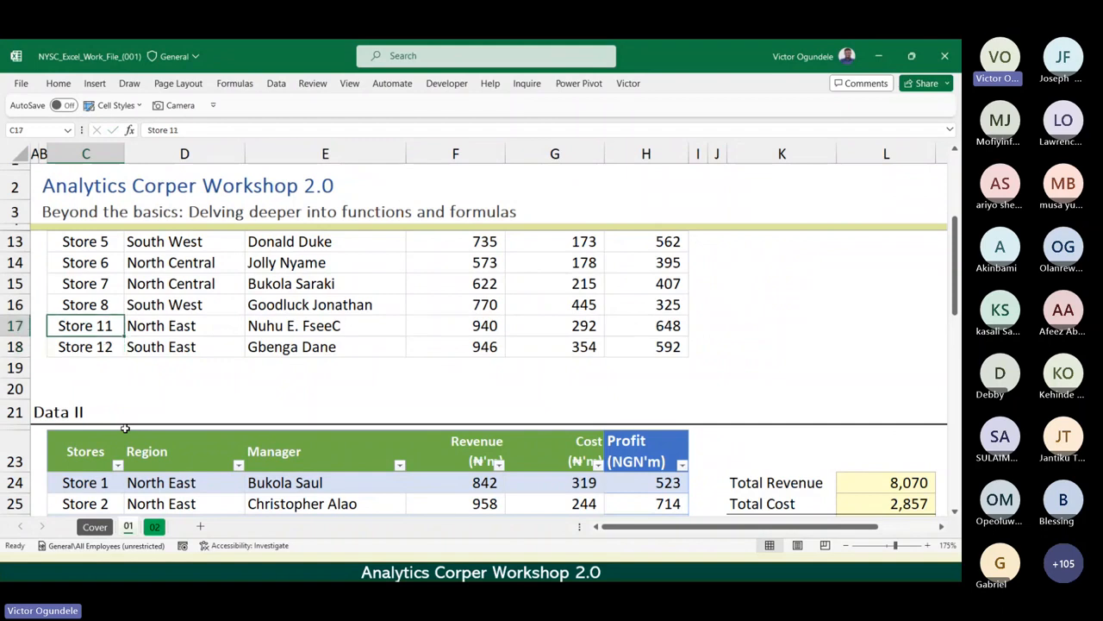
pyautogui.hotkey('shift', 'Down')
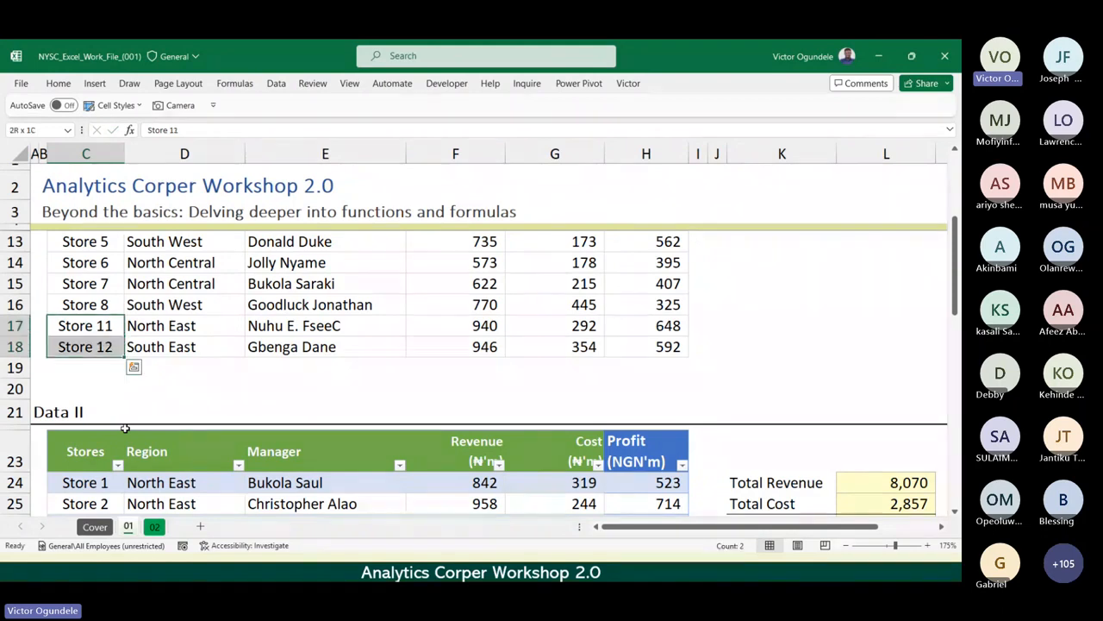
pyautogui.hotkey('shift', 'Right')
pyautogui.hotkey('shift', 'Right')
pyautogui.hotkey('shift', 'Right')
pyautogui.hotkey('shift', 'Right')
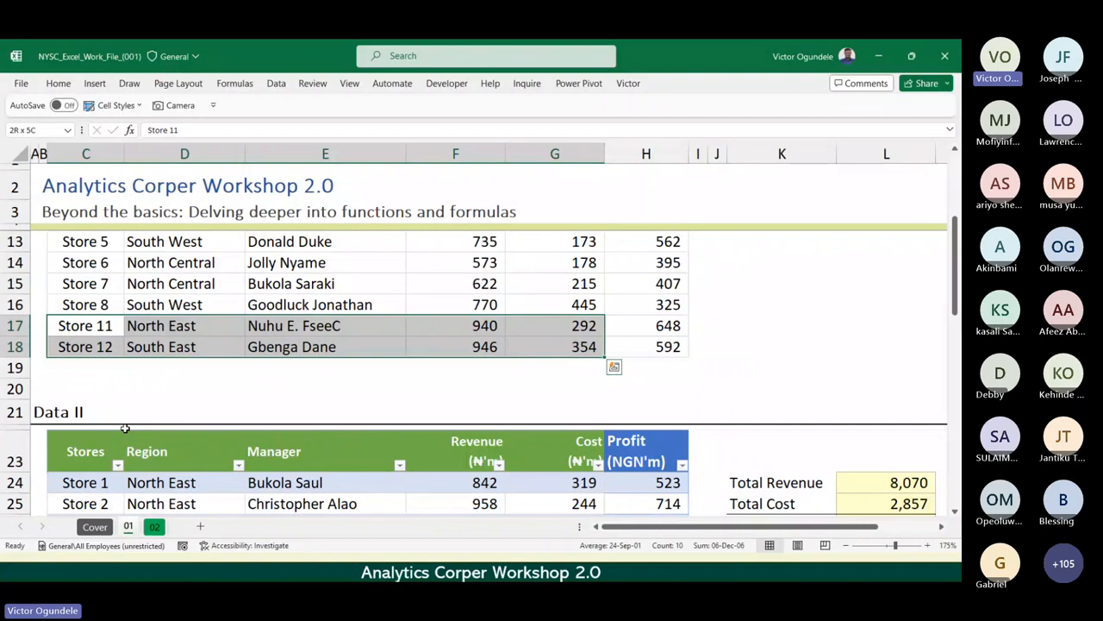
pyautogui.hotkey('ctrl', 'c')
# Paste the copied store rows at C34 below Store 10 in the Data II table, and check the Profit formula in H34.
pyautogui.scroll(-1, 125, 428)
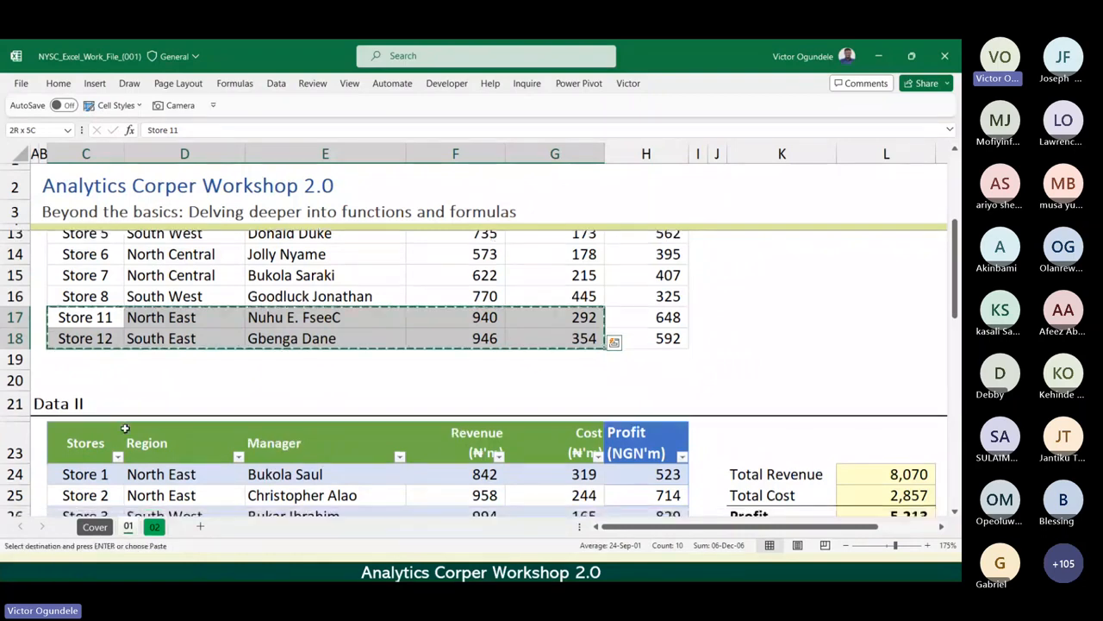
pyautogui.scroll(-5, 125, 428)
pyautogui.scroll(1, 125, 428)
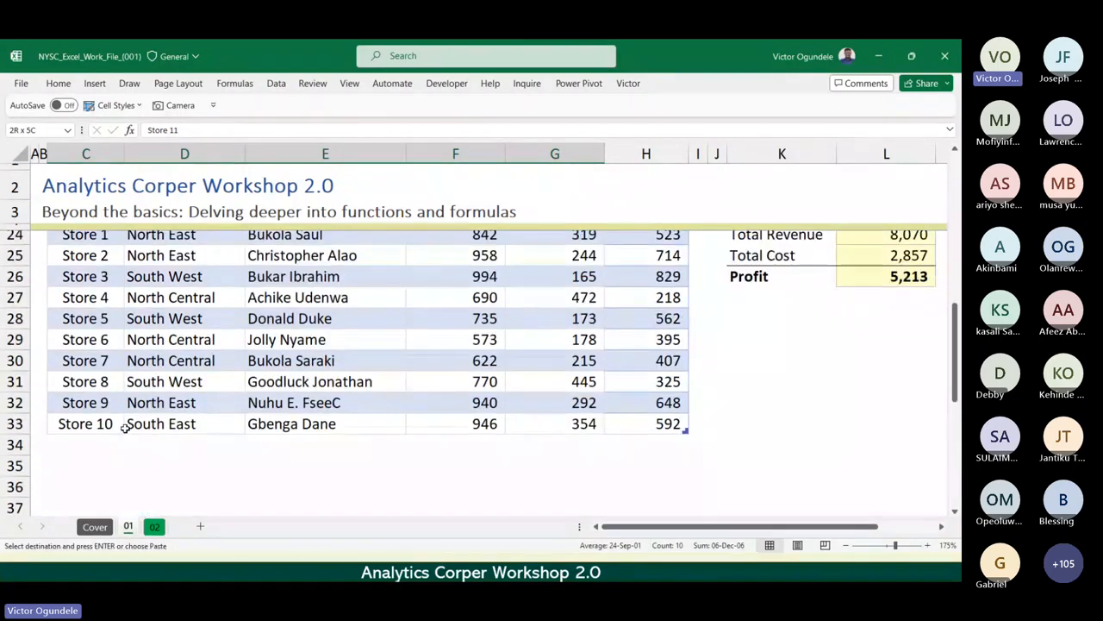
pyautogui.click(97, 441)
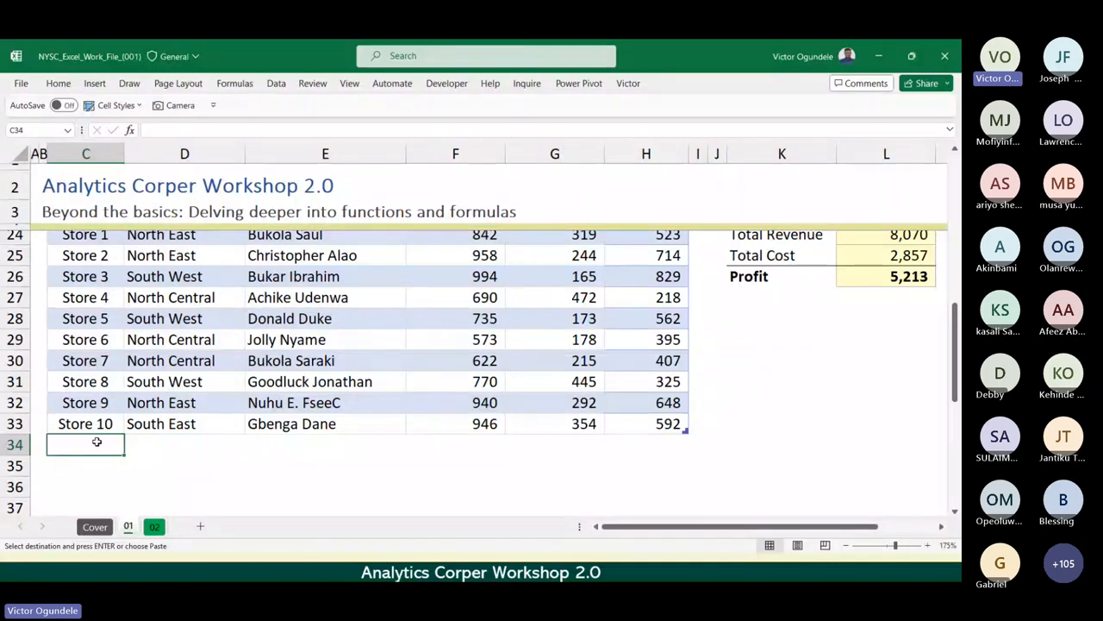
pyautogui.hotkey('ctrl', 'v')
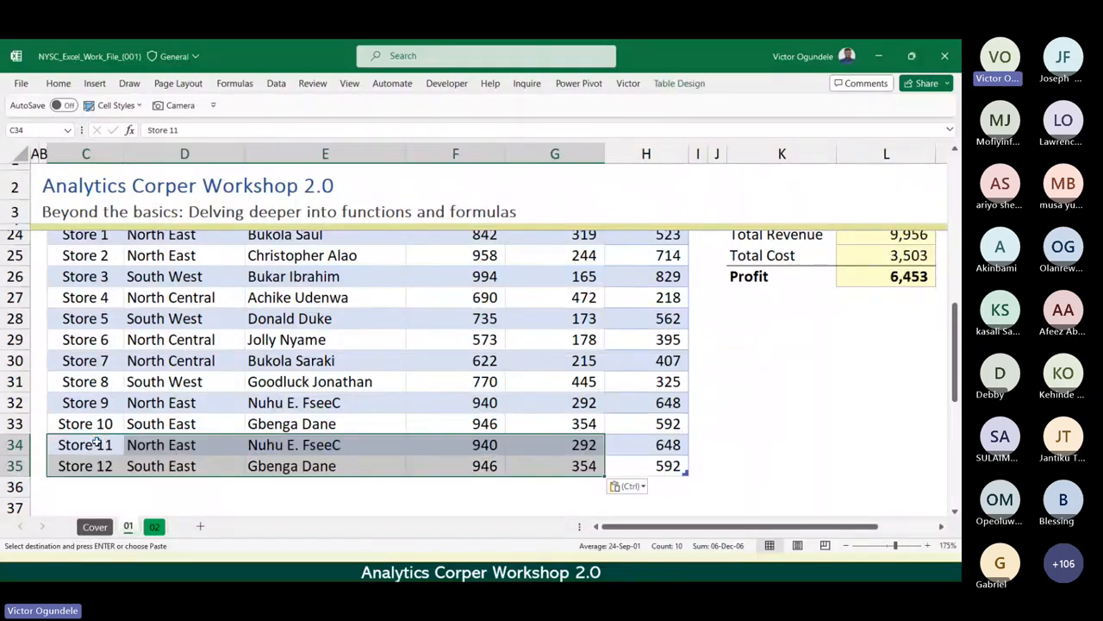
pyautogui.press('Right')
pyautogui.press('Right')
pyautogui.press('Right')
pyautogui.press('Right')
pyautogui.press('Right')
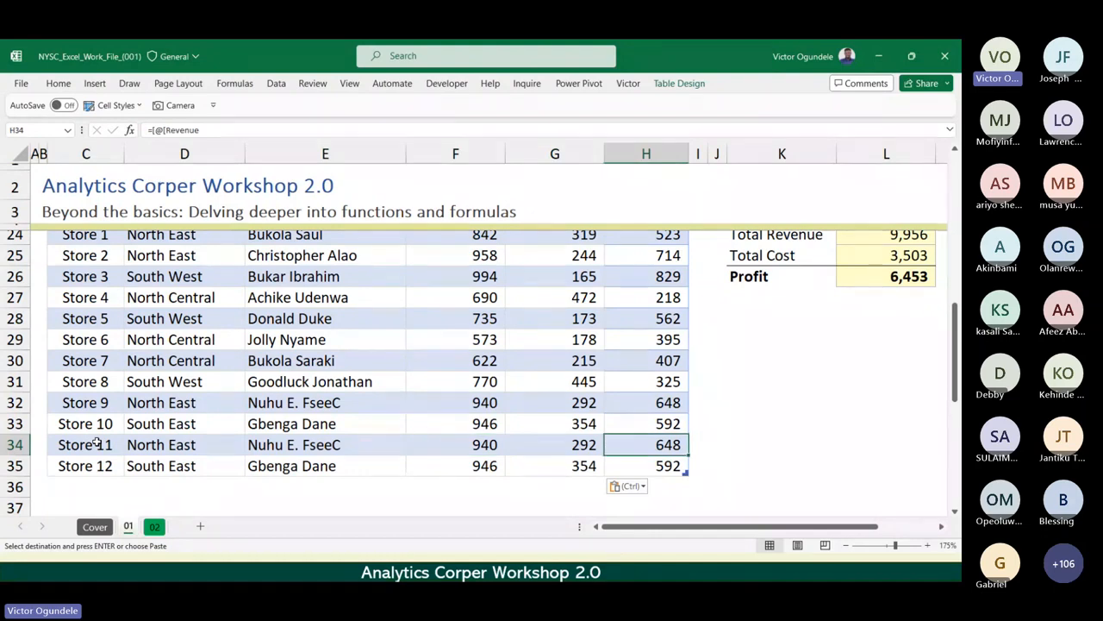
pyautogui.scroll(-1, 97, 440)
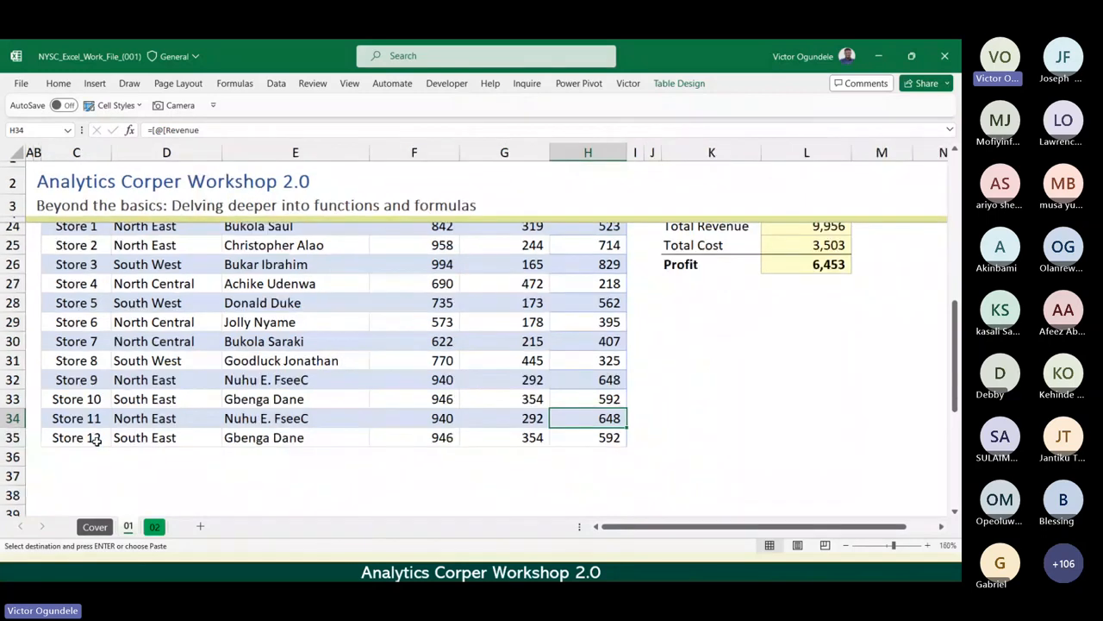
pyautogui.scroll(1, 367, 378)
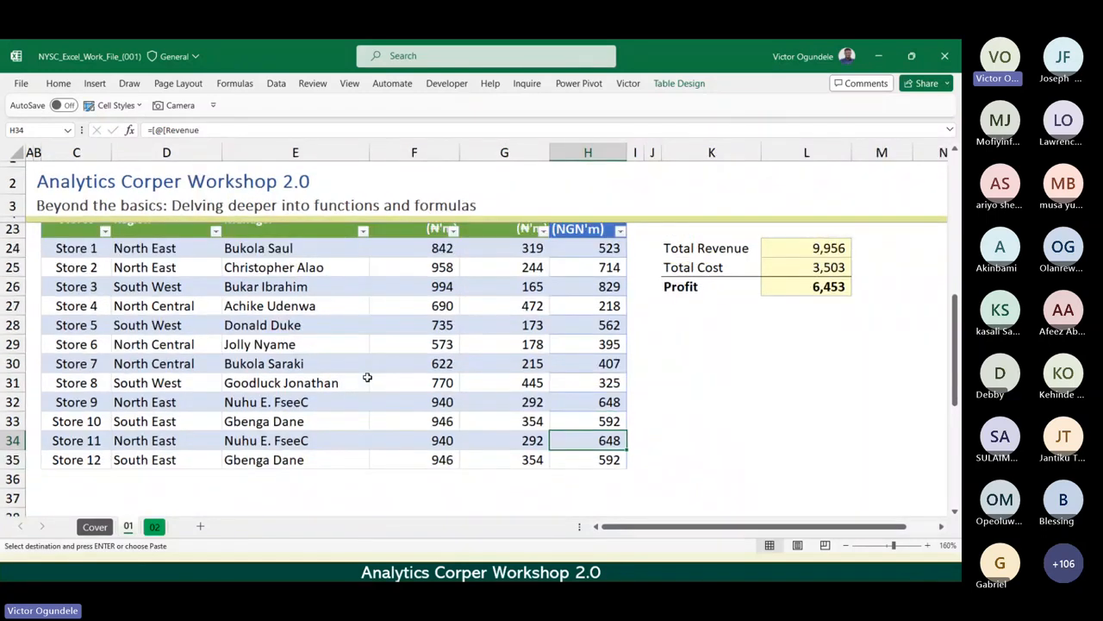
# Inspect the StoreData column references in the Total Revenue formula in L24 and the Total Cost formula in L25, leaving both formulas as they are.
pyautogui.click(808, 248)
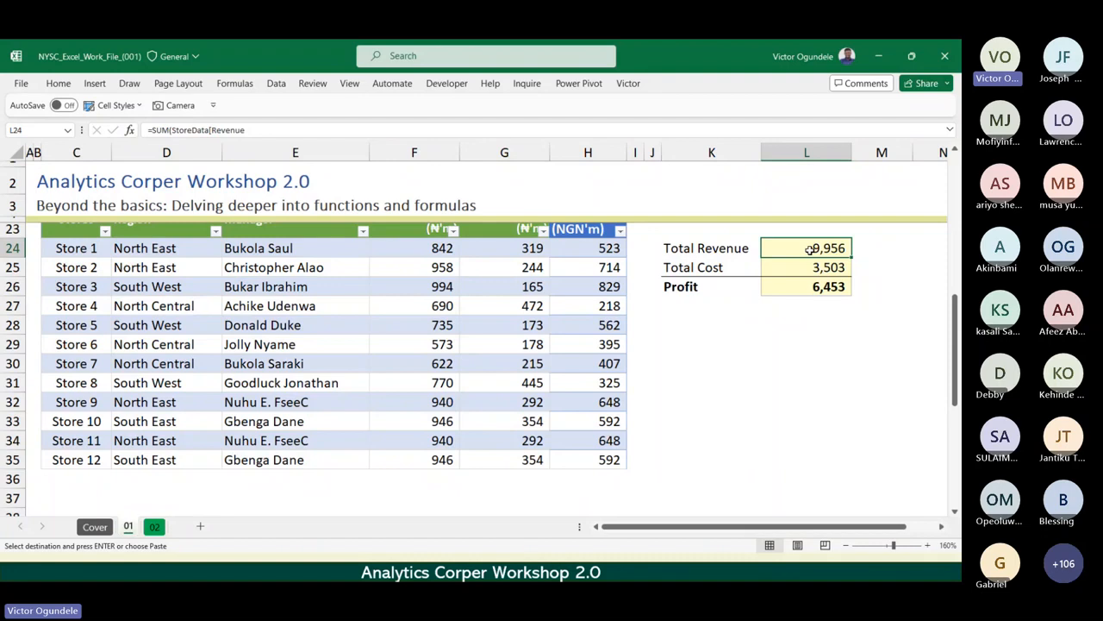
pyautogui.scroll(-2, 810, 248)
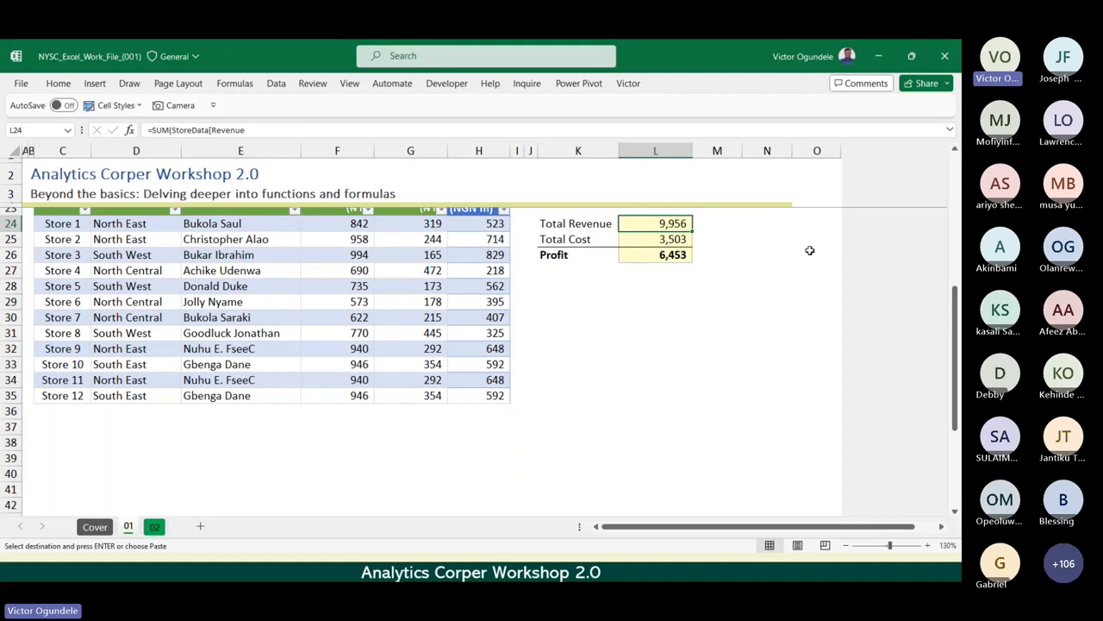
pyautogui.press('F2')
pyautogui.press('Return')
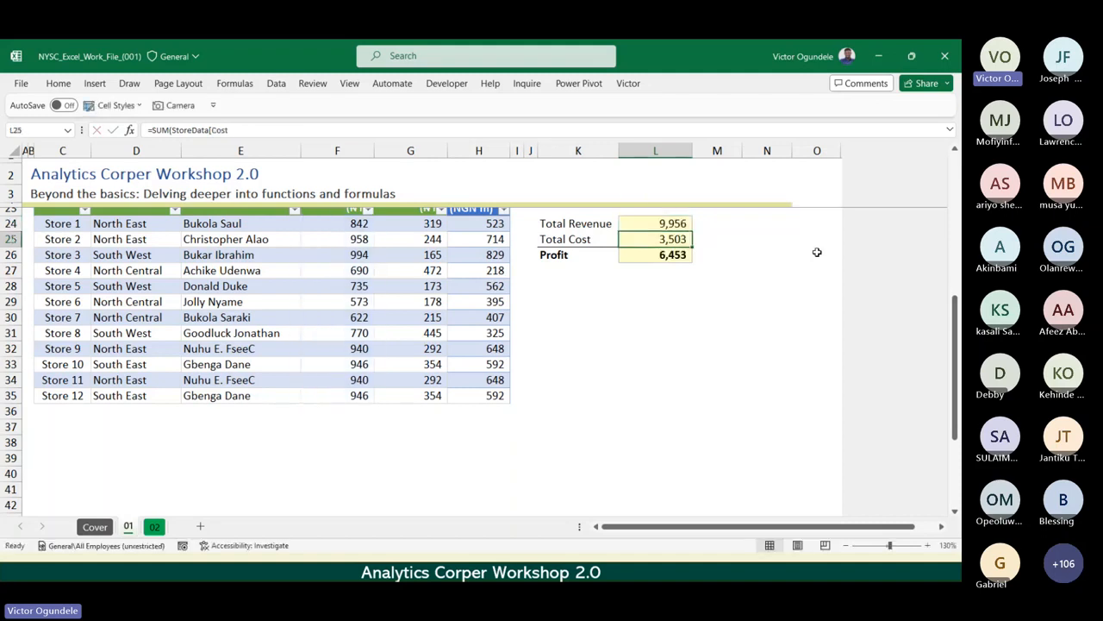
pyautogui.press('Up')
pyautogui.press('F2')
pyautogui.press('Return')
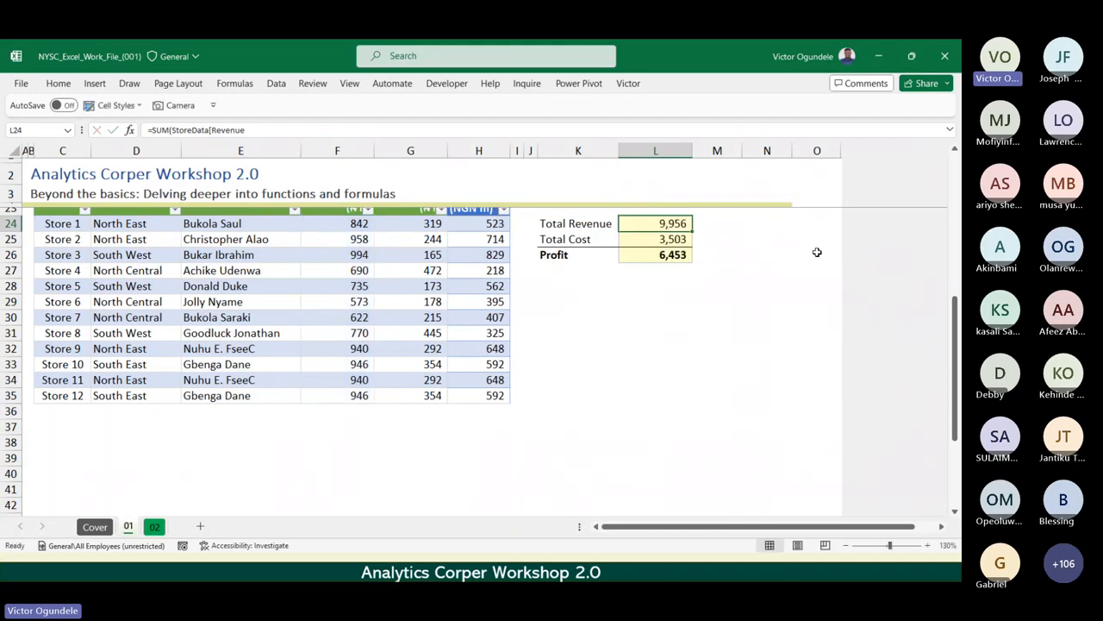
pyautogui.press('F2')
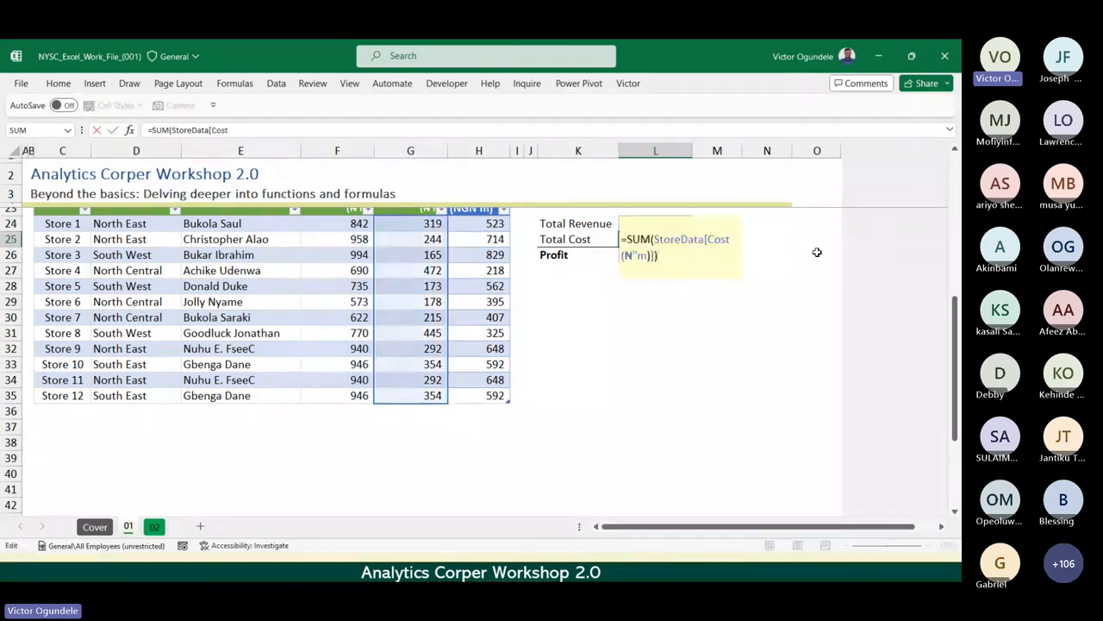
pyautogui.press('Escape')
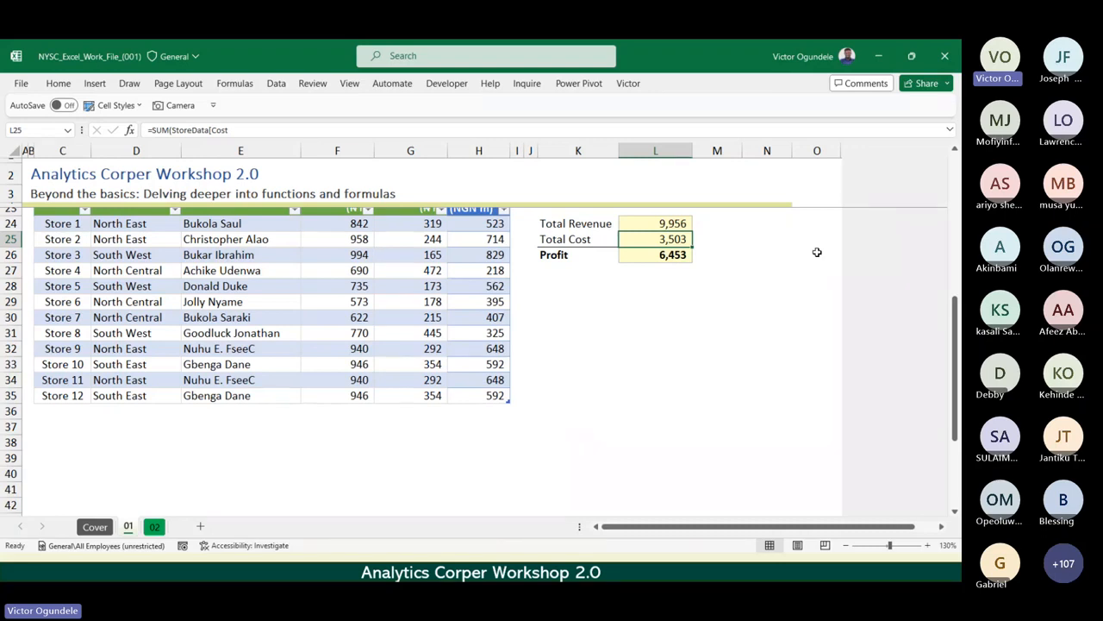
# Look over the Data I range and sheet 02, and return to the Data II table and its totals on sheet 01.
pyautogui.press('pageup')
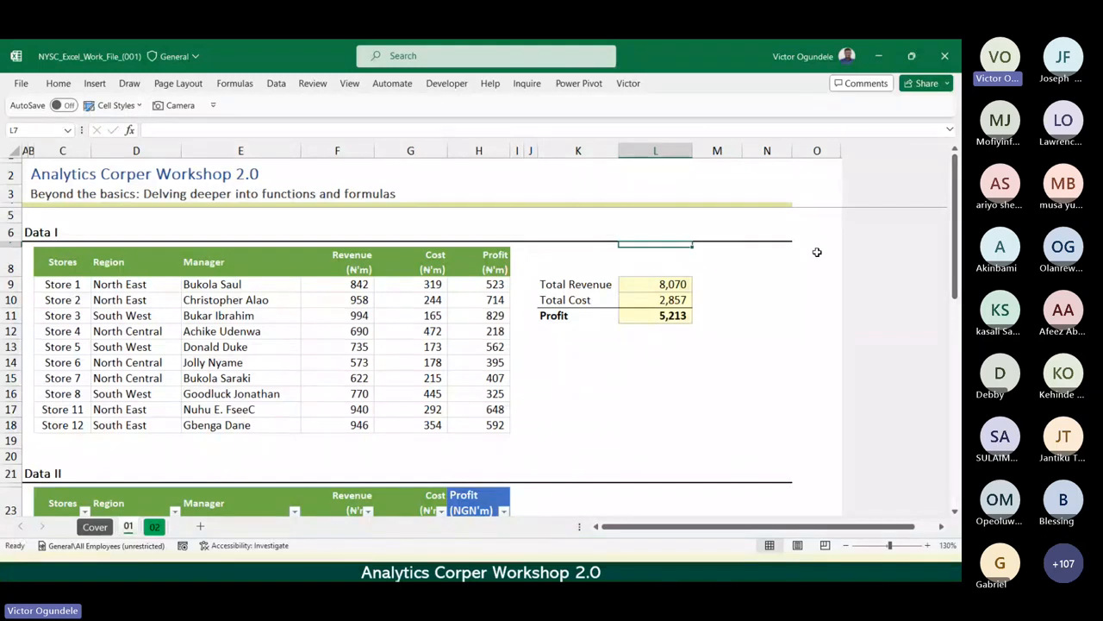
pyautogui.hotkey('ctrl', 'pagedown')
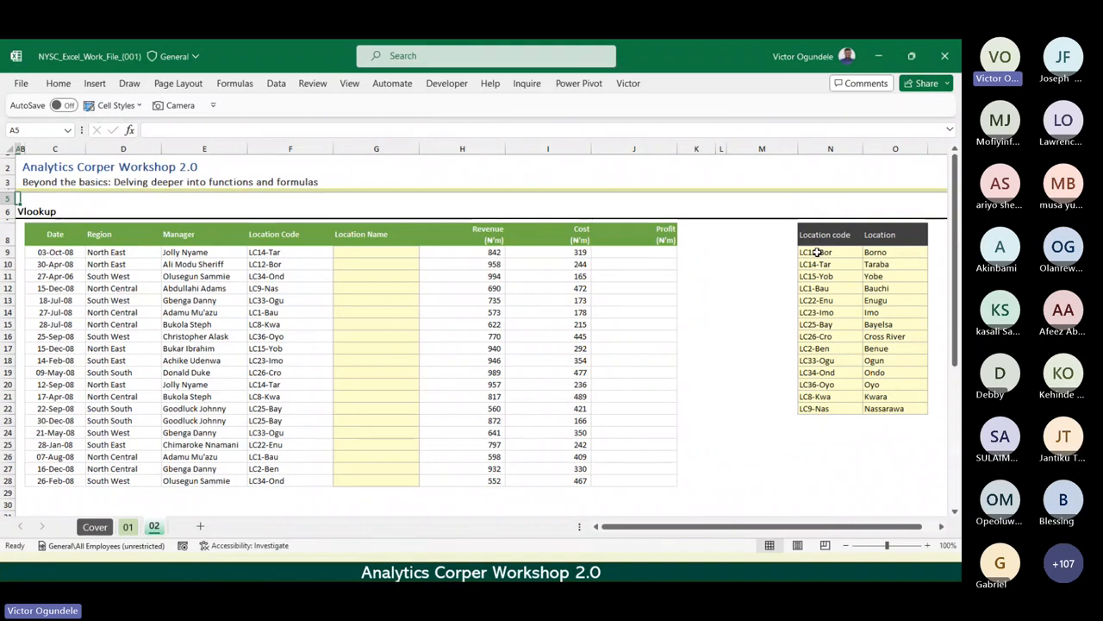
pyautogui.scroll(1, 817, 252)
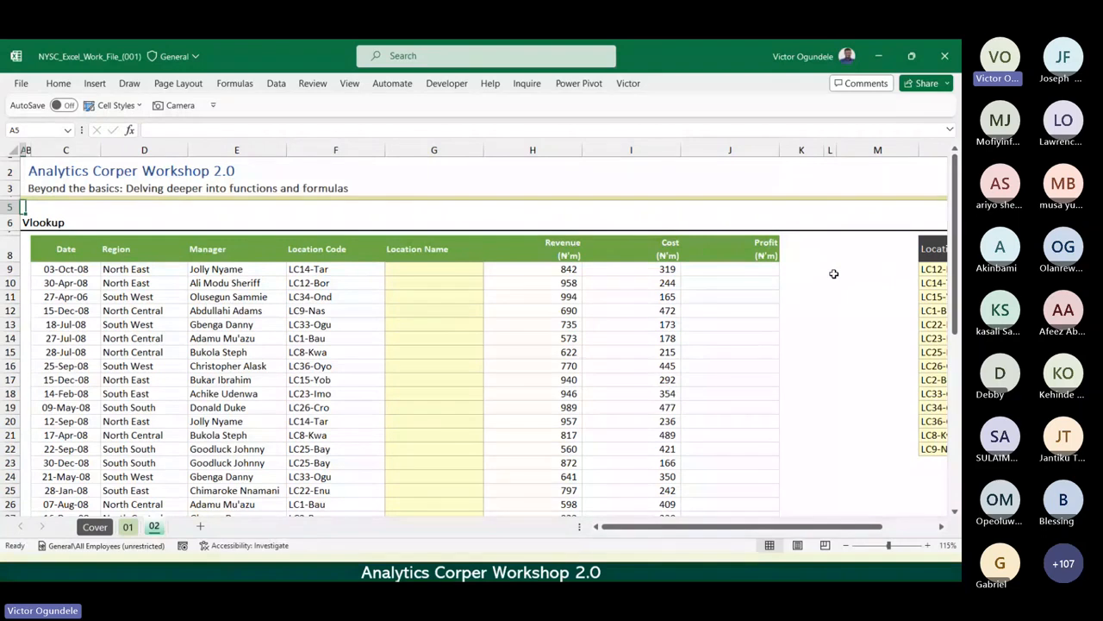
pyautogui.hotkey('ctrl', 'pageup')
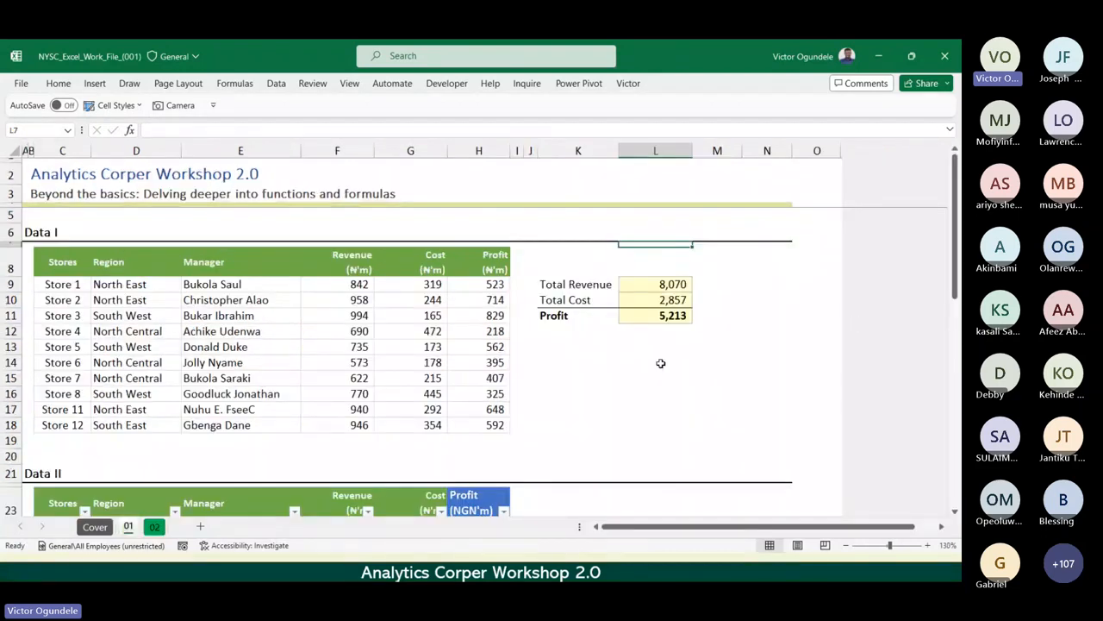
pyautogui.scroll(-1, 660, 363)
pyautogui.scroll(-3, 660, 363)
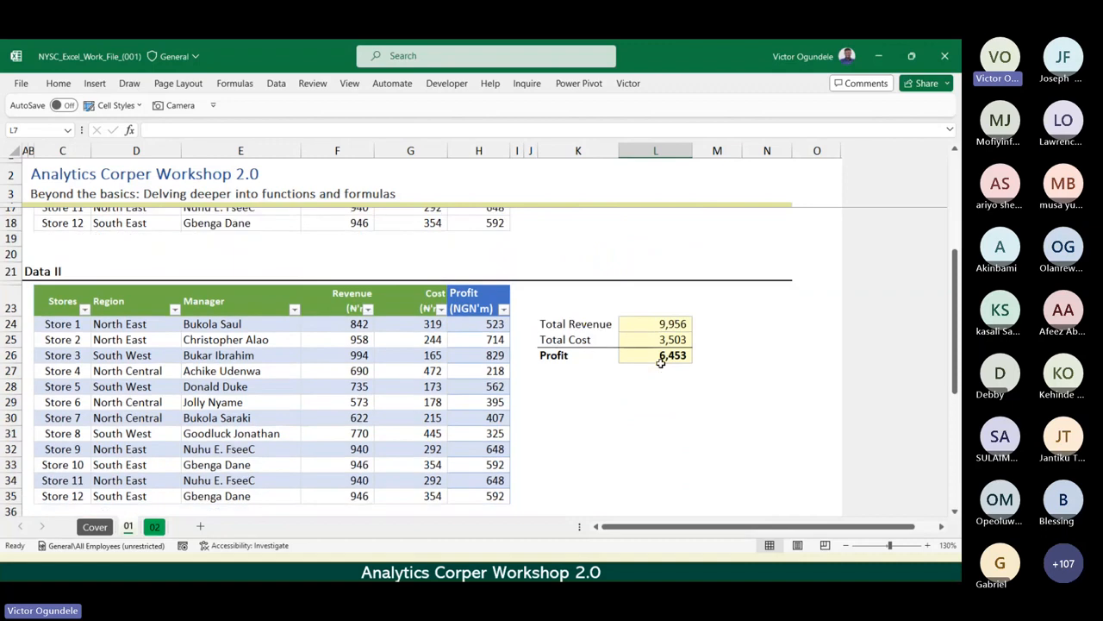
pyautogui.scroll(-1, 660, 363)
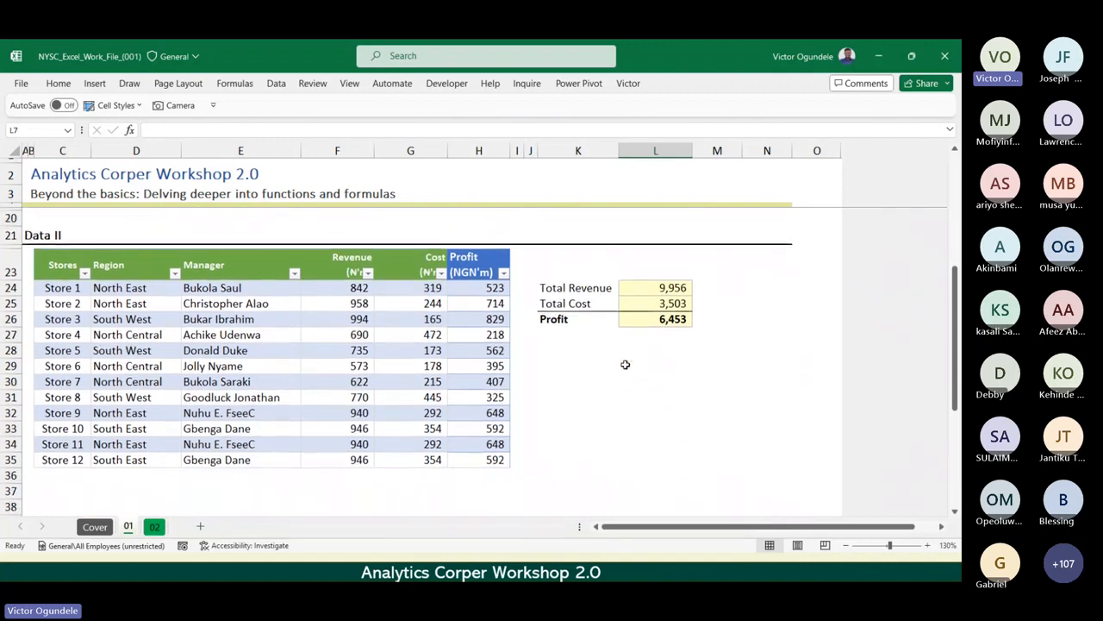
pyautogui.click(625, 364)
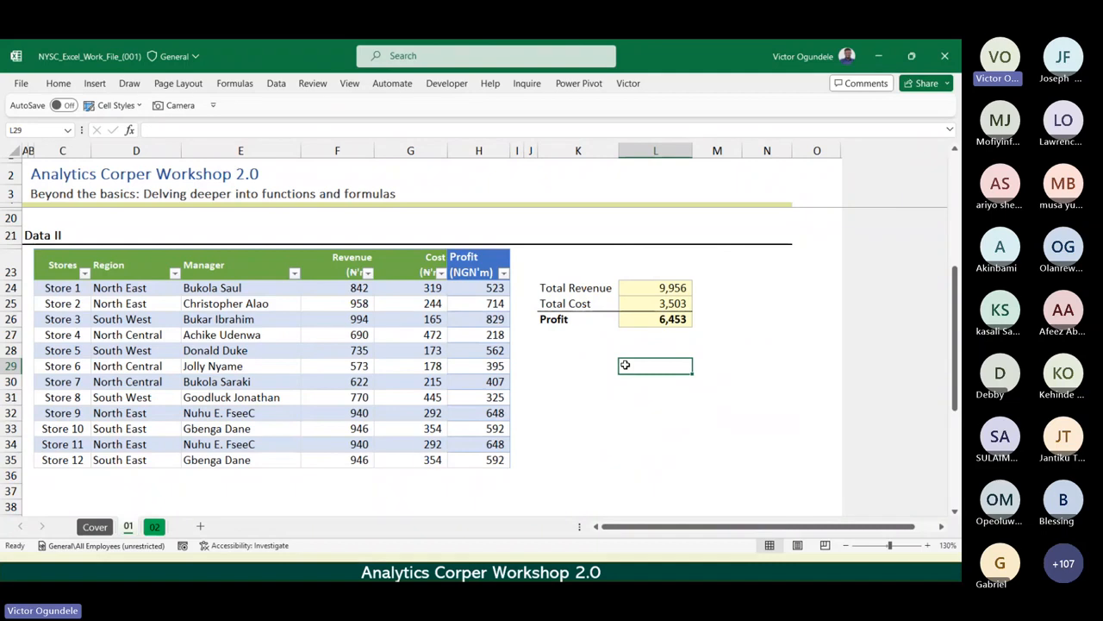
# Go to sheet 02 and review the Vlookup data headers from Date through Location Name.
pyautogui.hotkey('ctrl', 'pagedown')
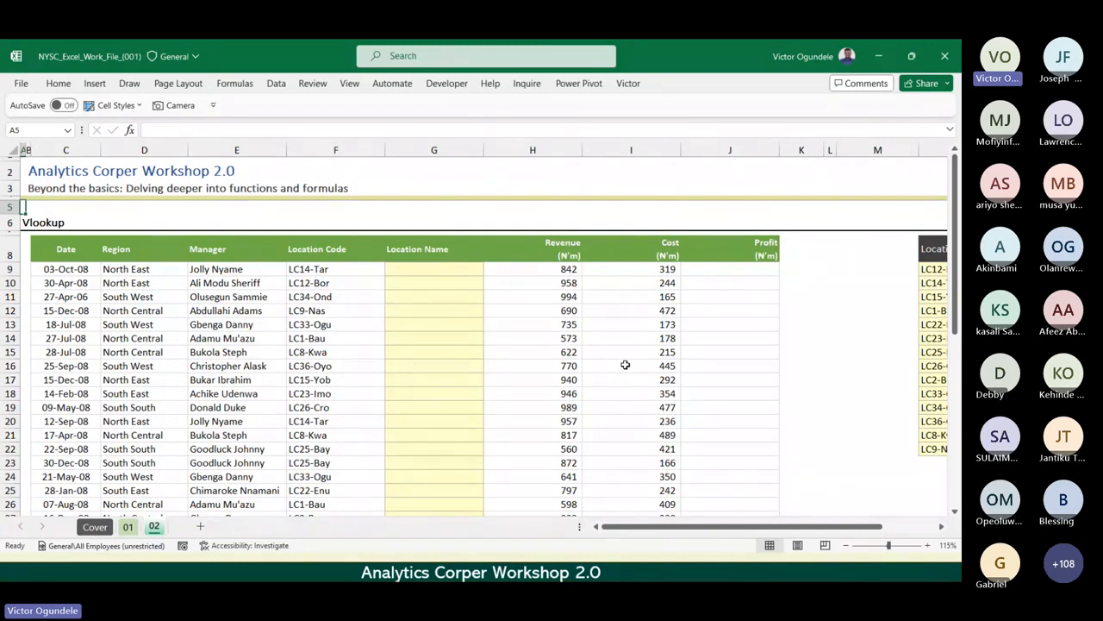
pyautogui.press('Down')
pyautogui.press('Down')
pyautogui.scroll(2, 625, 365)
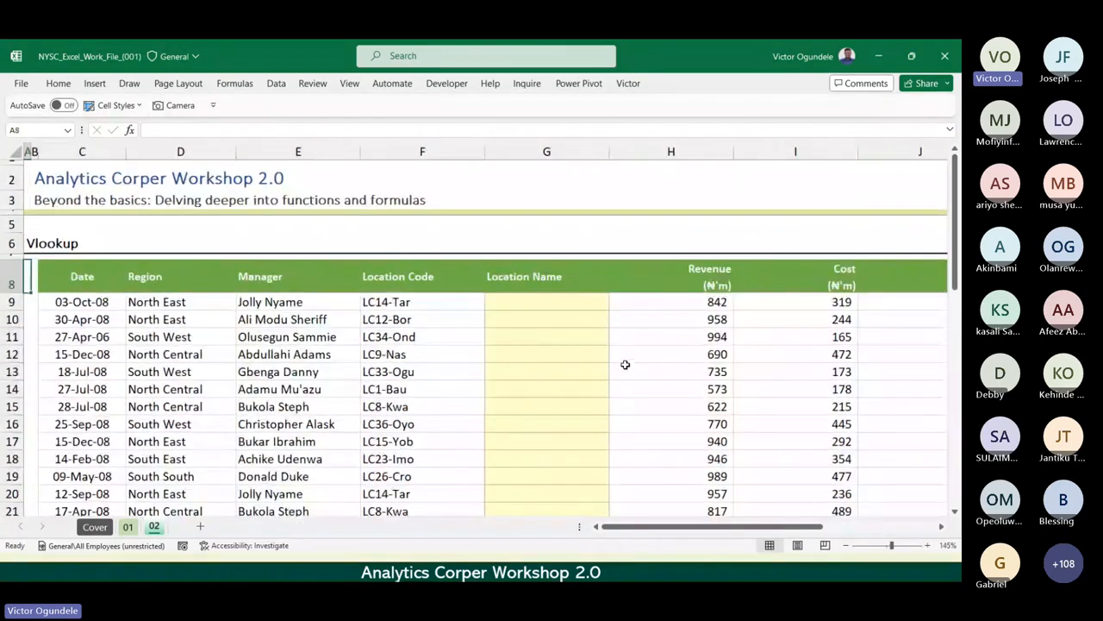
pyautogui.press('Right')
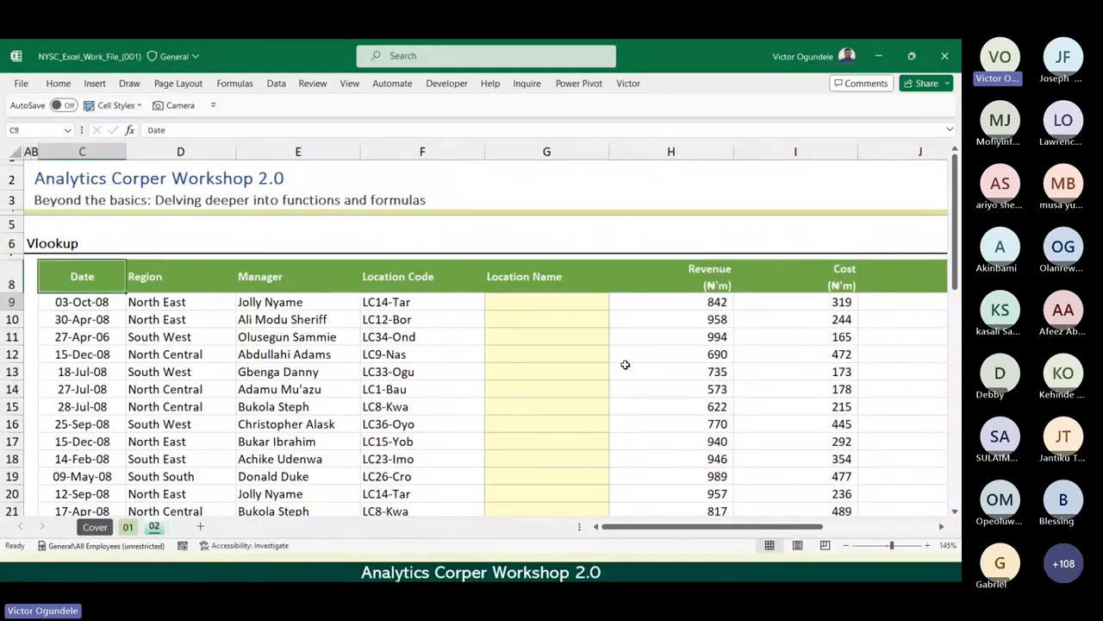
pyautogui.press('Down')
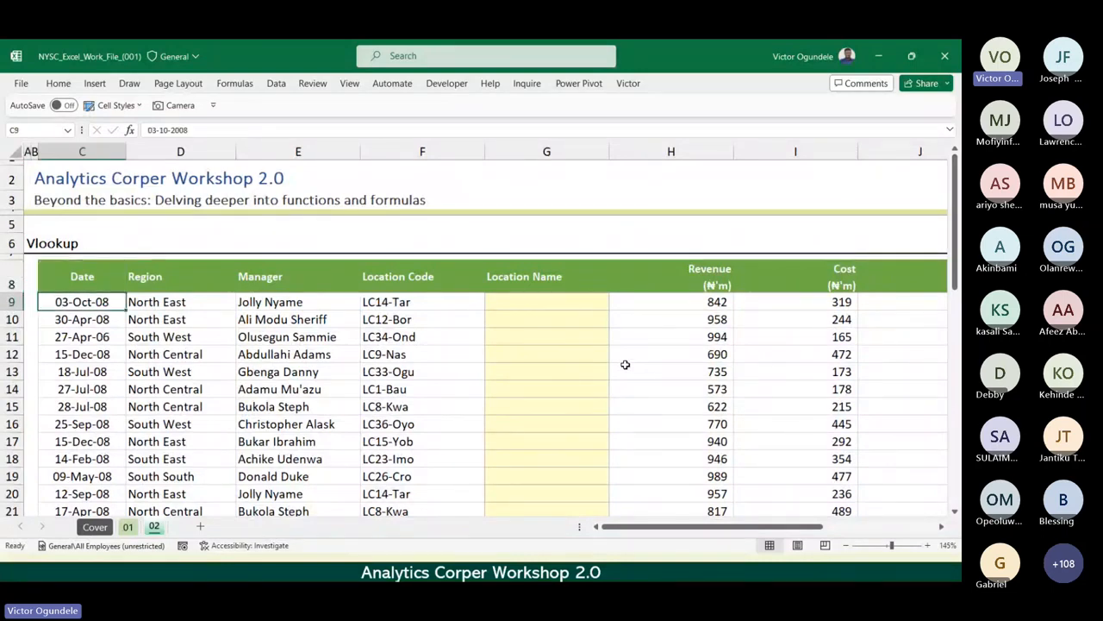
pyautogui.press('Up')
pyautogui.press('Right')
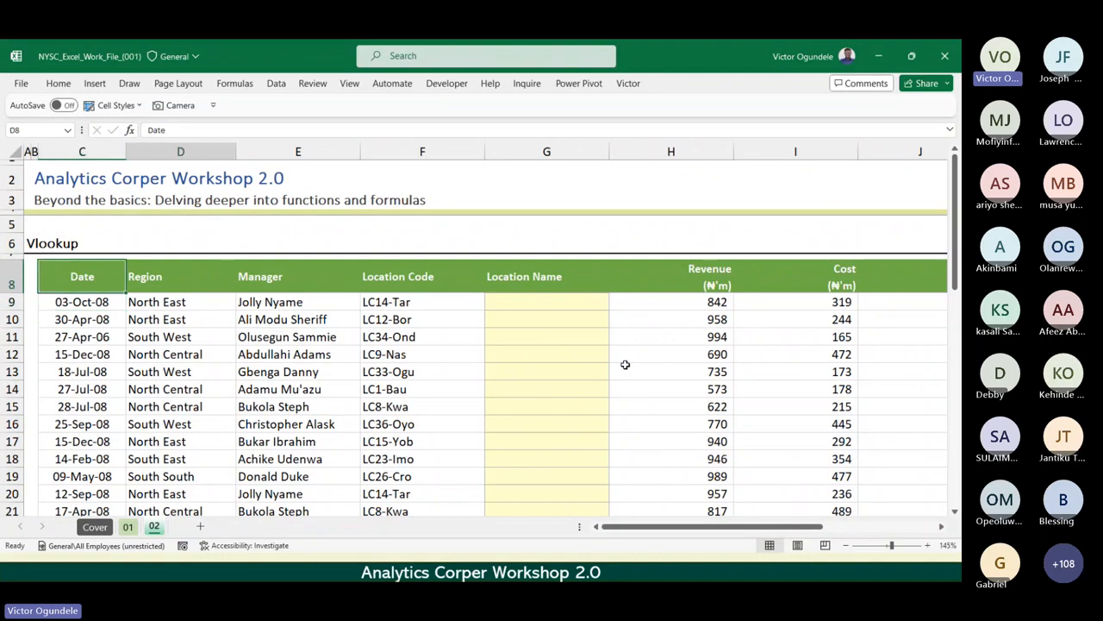
pyautogui.press('Right')
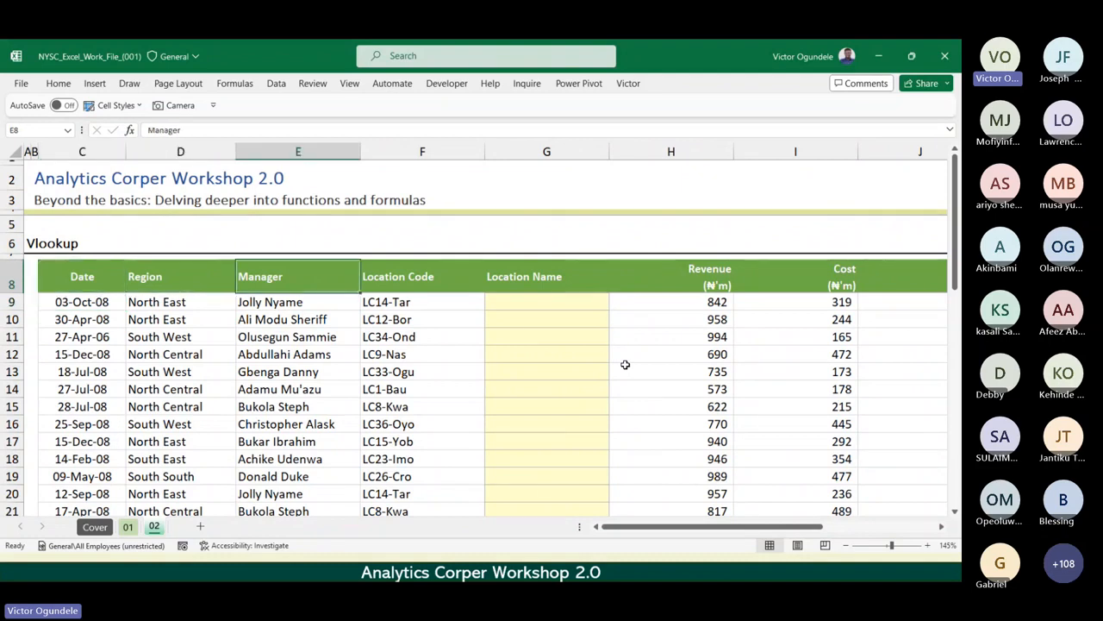
pyautogui.press('Right')
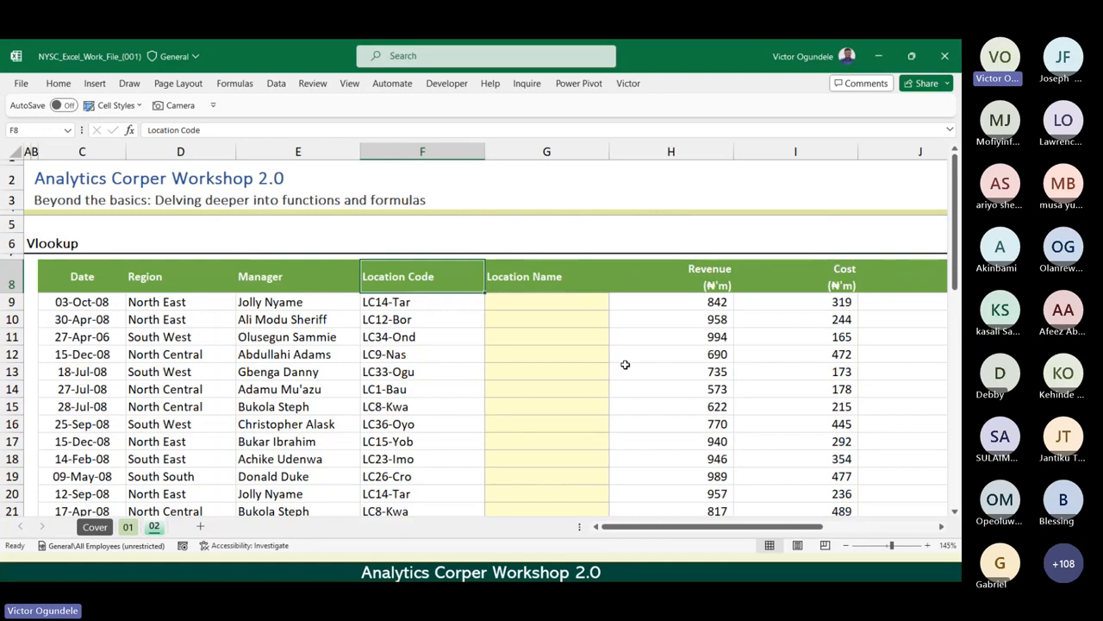
pyautogui.press('Right')
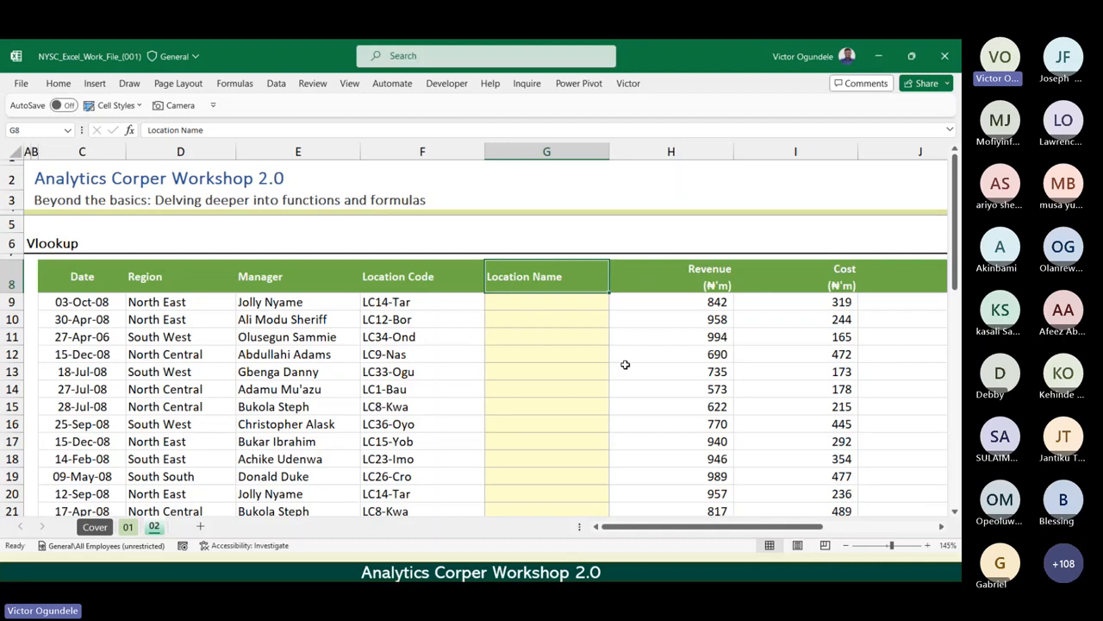
pyautogui.press('Left')
pyautogui.press('Right')
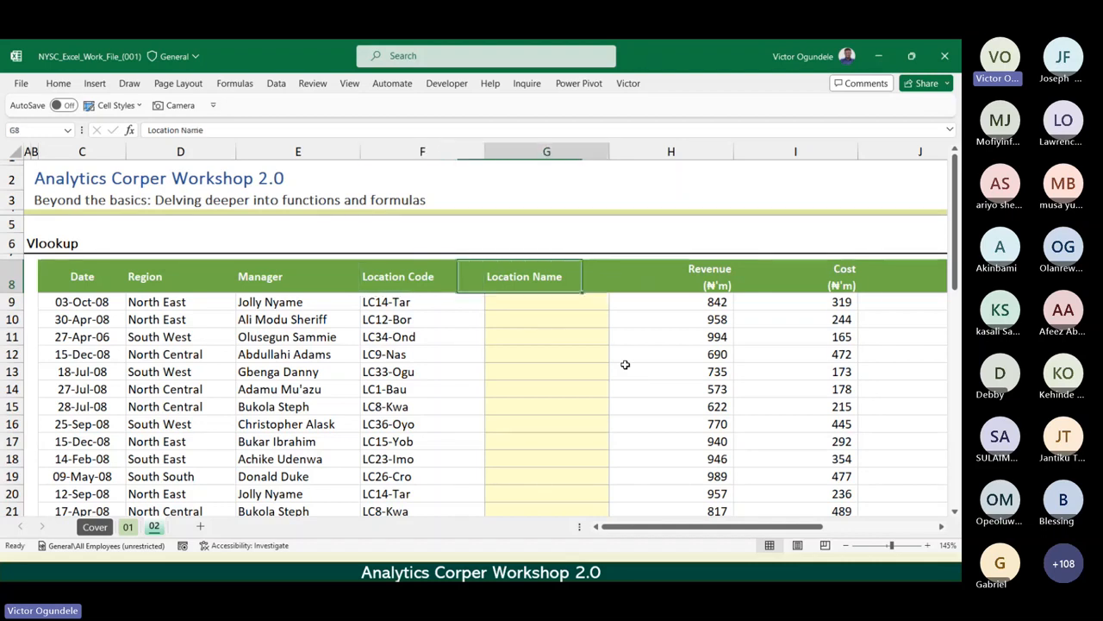
# Examine the Location code and Location reference table in columns N and O beside the main data.
pyautogui.scroll(-1, 625, 365)
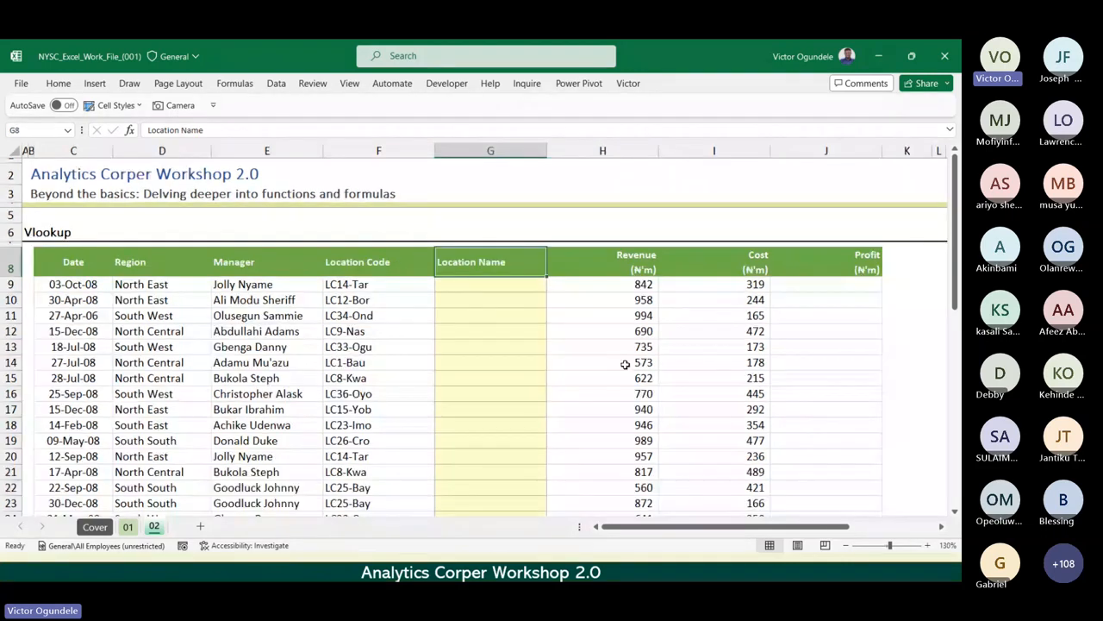
pyautogui.scroll(-1, 624, 365)
pyautogui.press('Right')
pyautogui.press('Right')
pyautogui.press('Right')
pyautogui.press('Right')
pyautogui.press('Right')
pyautogui.press('Right')
pyautogui.press('Right')
pyautogui.press('Right')
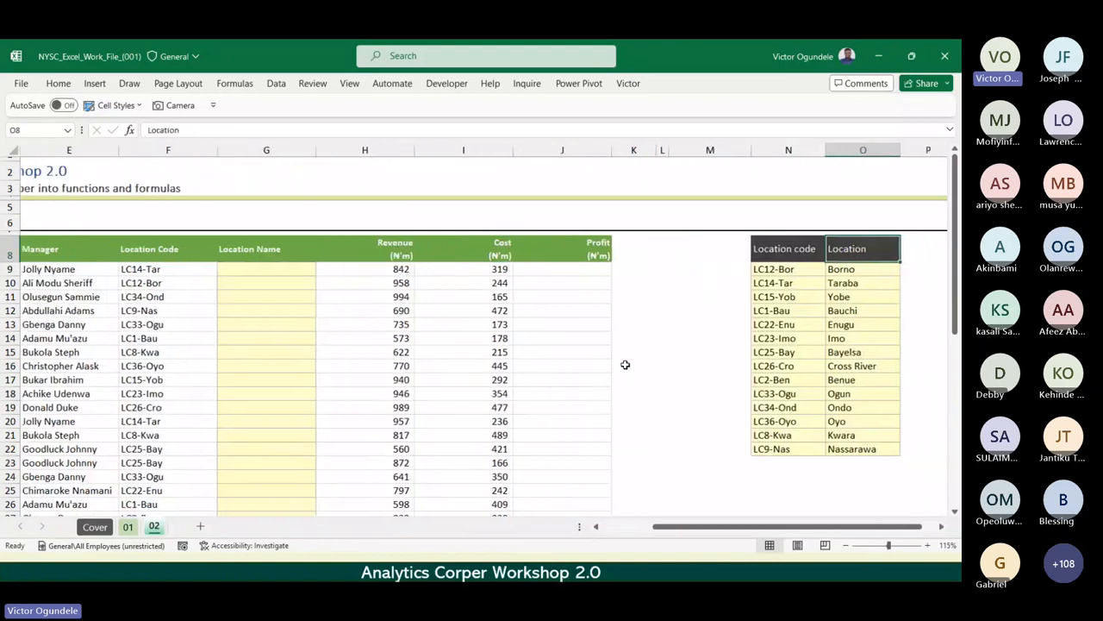
pyautogui.press('Left')
pyautogui.scroll(2, 625, 364)
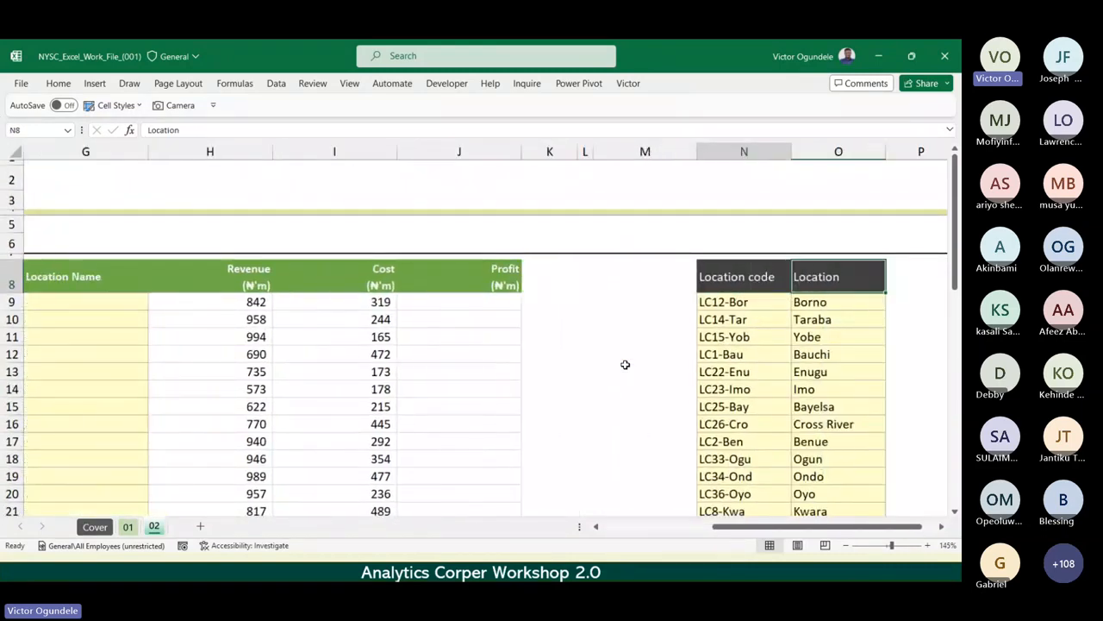
# Look through the location codes in column N of the reference table, from the header down to LC8-Kwa and back to N9.
pyautogui.press('Down')
pyautogui.press('Down')
pyautogui.press('Down')
pyautogui.press('Down')
pyautogui.press('Down')
pyautogui.press('Down')
pyautogui.press('Down')
pyautogui.press('Down')
pyautogui.press('Down')
pyautogui.press('Down')
pyautogui.press('Down')
pyautogui.press('Down')
pyautogui.press('Down')
pyautogui.press('Down')
pyautogui.press('Down')
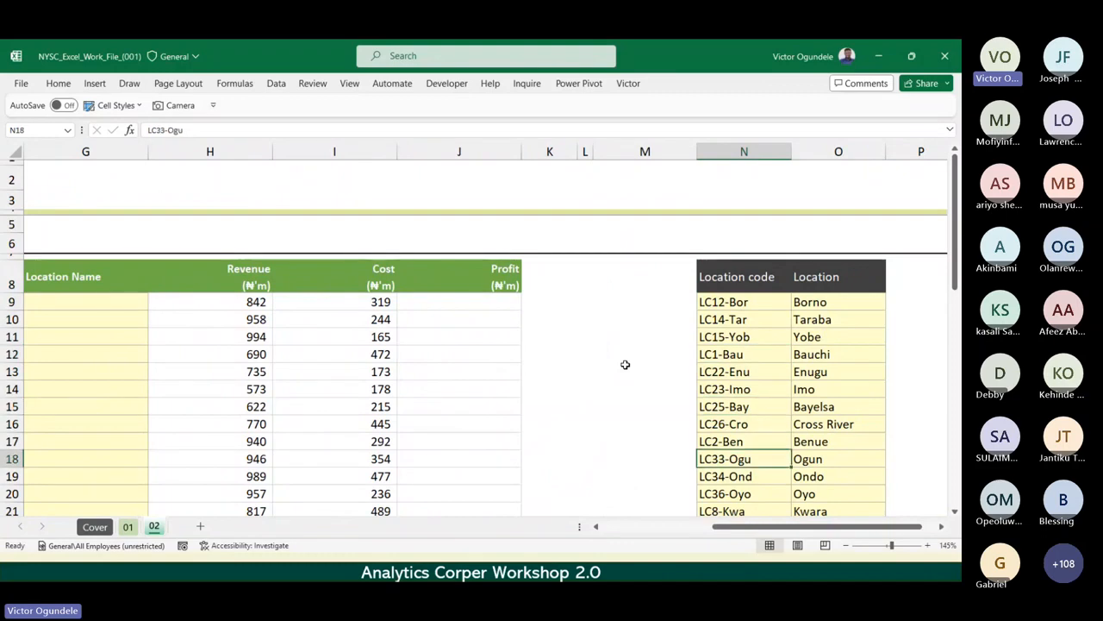
pyautogui.press('Up')
pyautogui.press('Up')
pyautogui.press('Up')
pyautogui.press('Up')
pyautogui.press('Up')
pyautogui.press('Up')
pyautogui.press('Up')
pyautogui.press('Up')
pyautogui.press('Up')
pyautogui.press('Up')
pyautogui.press('Up')
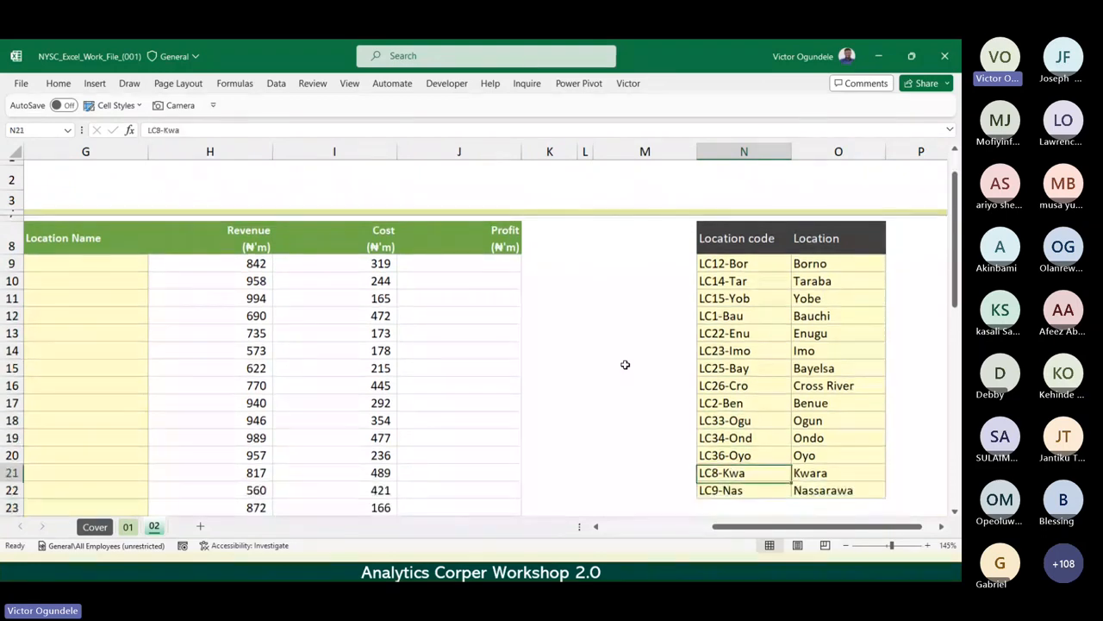
pyautogui.press('Up')
pyautogui.press('Up')
pyautogui.press('Up')
pyautogui.press('Up')
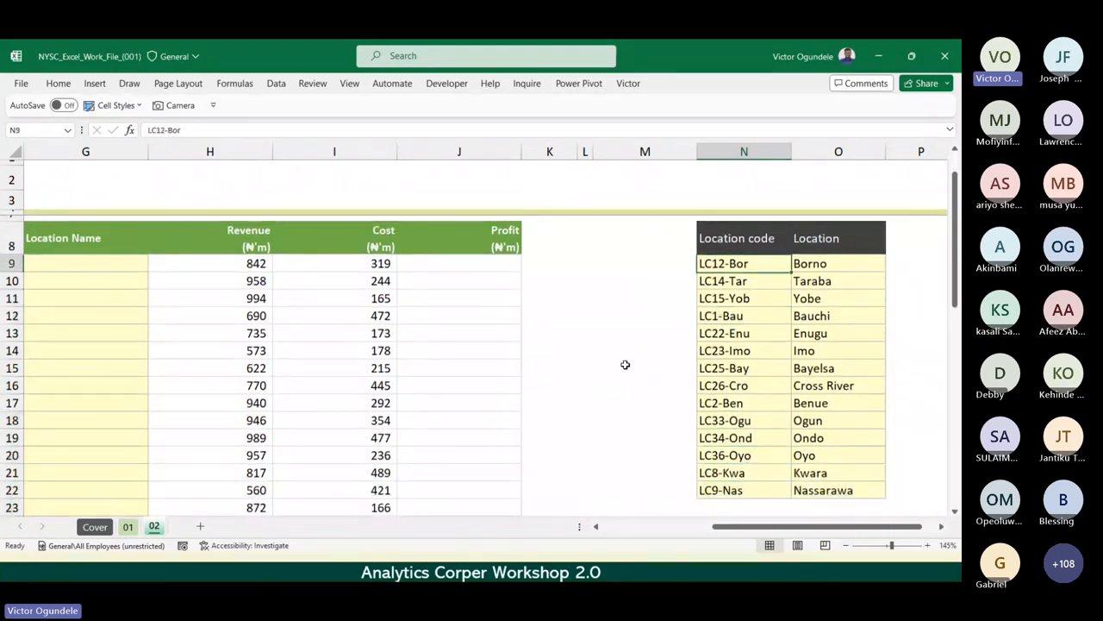
# Review the main table's headers from Profit back to Manager, ending on the empty Location Name cell G9.
pyautogui.press('Home')
pyautogui.press('Right')
pyautogui.press('Right')
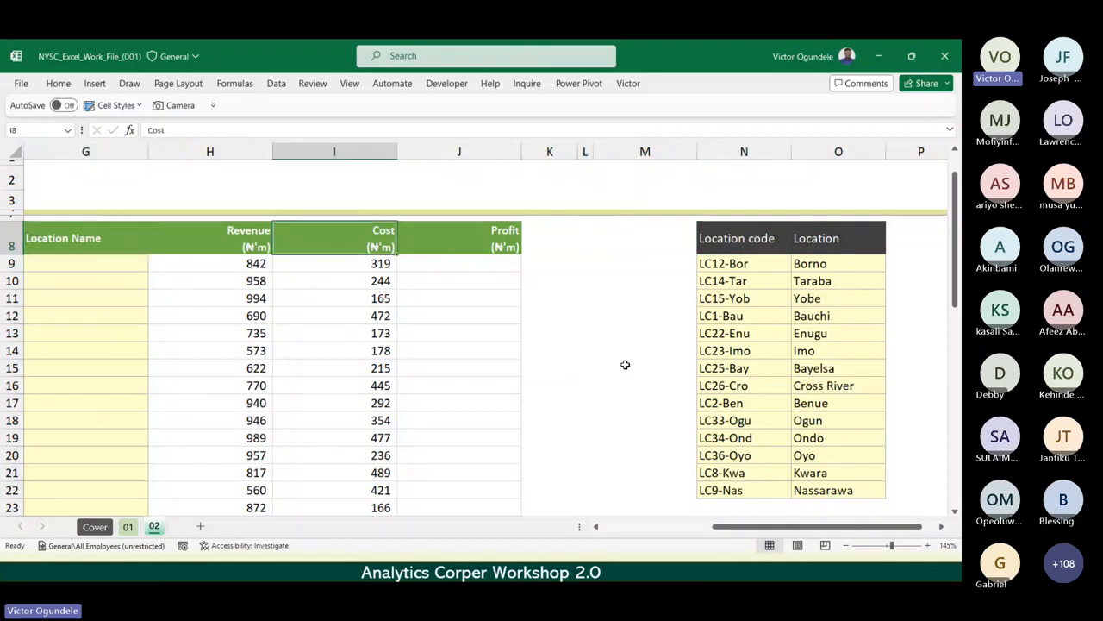
pyautogui.press('Right')
pyautogui.press('Left')
pyautogui.press('Left')
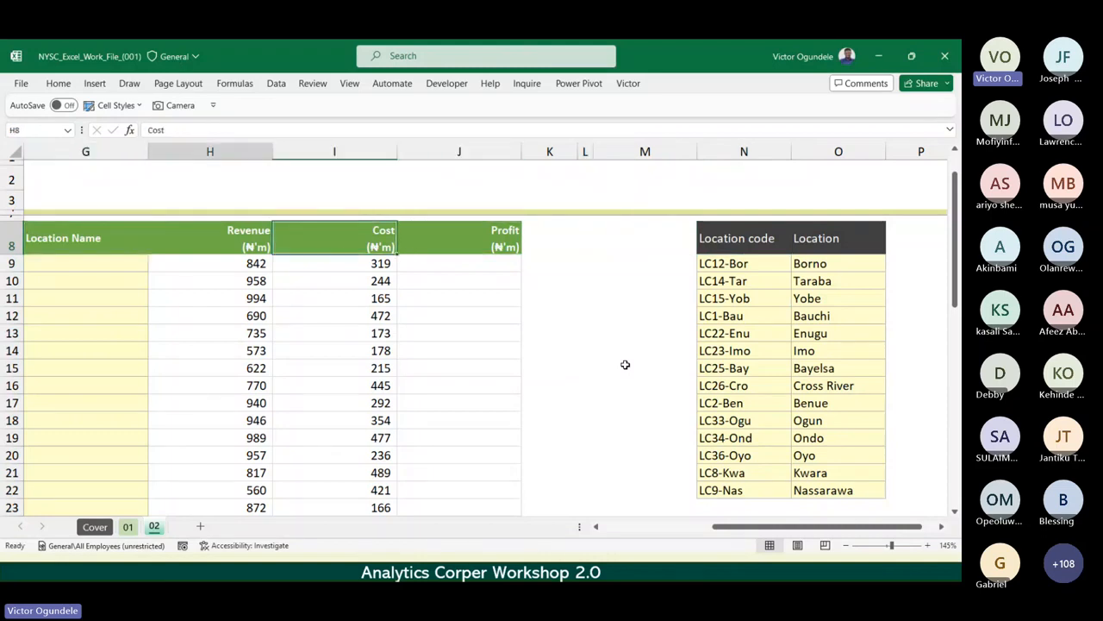
pyautogui.press('Left')
pyautogui.press('Left')
pyautogui.press('Left')
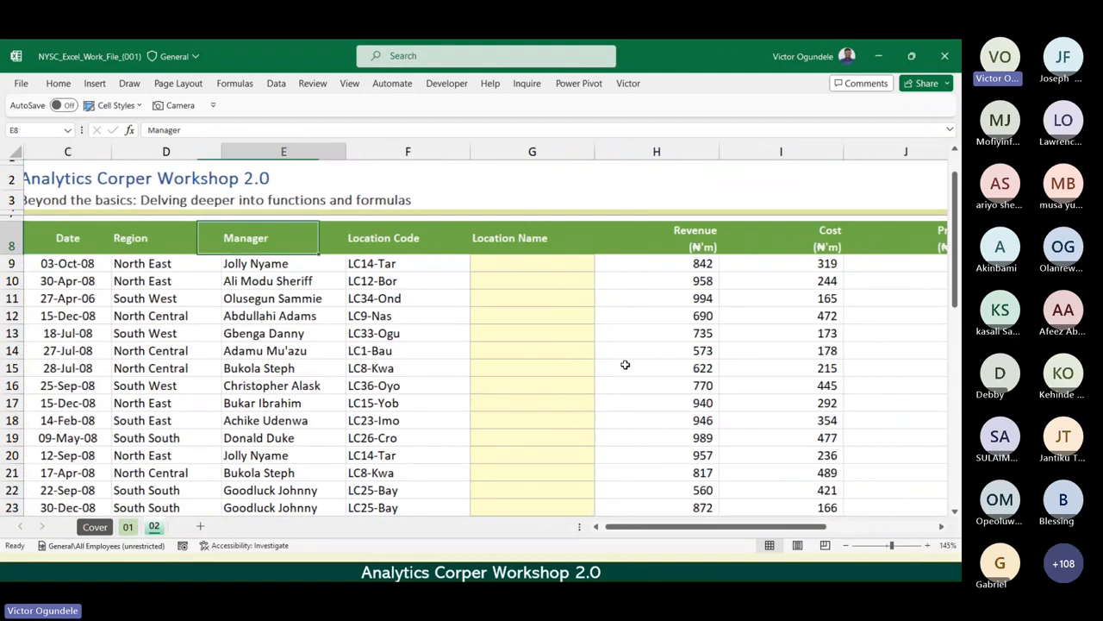
pyautogui.press('Right')
pyautogui.press('Right')
pyautogui.press('Down')
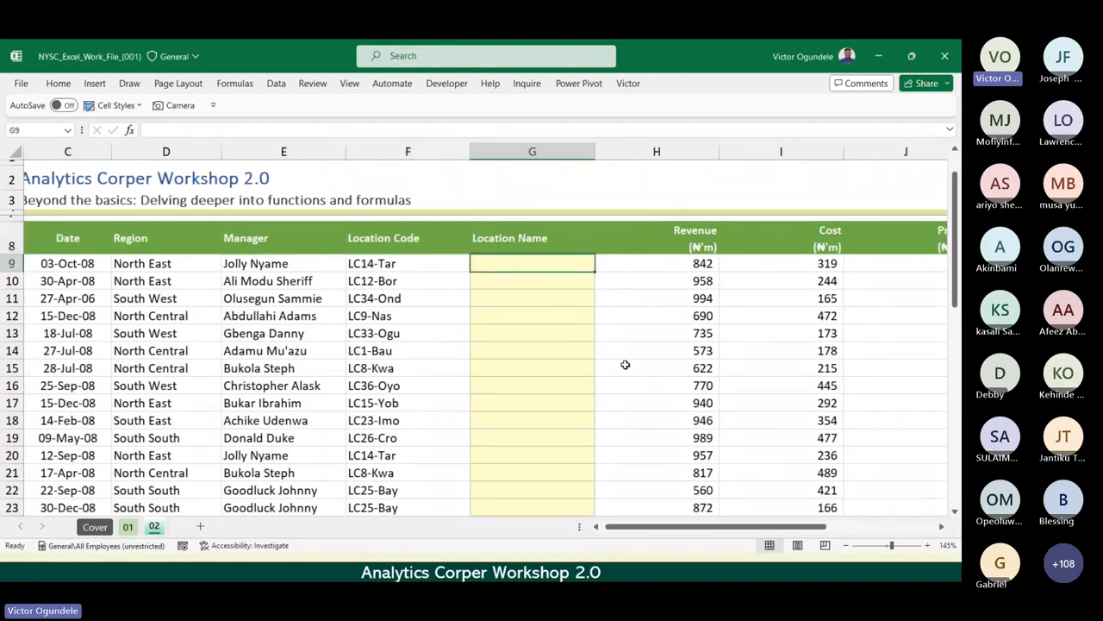
pyautogui.keyDown('ctrl'); pyautogui.scroll(-2, 625, 364); pyautogui.keyUp('ctrl')
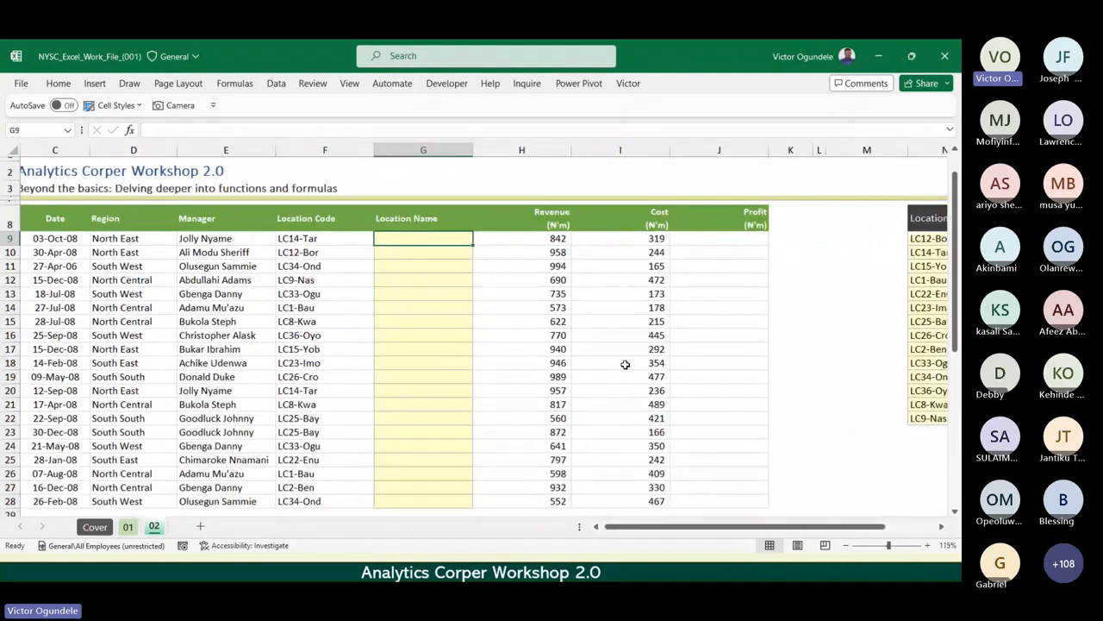
pyautogui.keyDown('ctrl'); pyautogui.scroll(5, 625, 365); pyautogui.keyUp('ctrl')
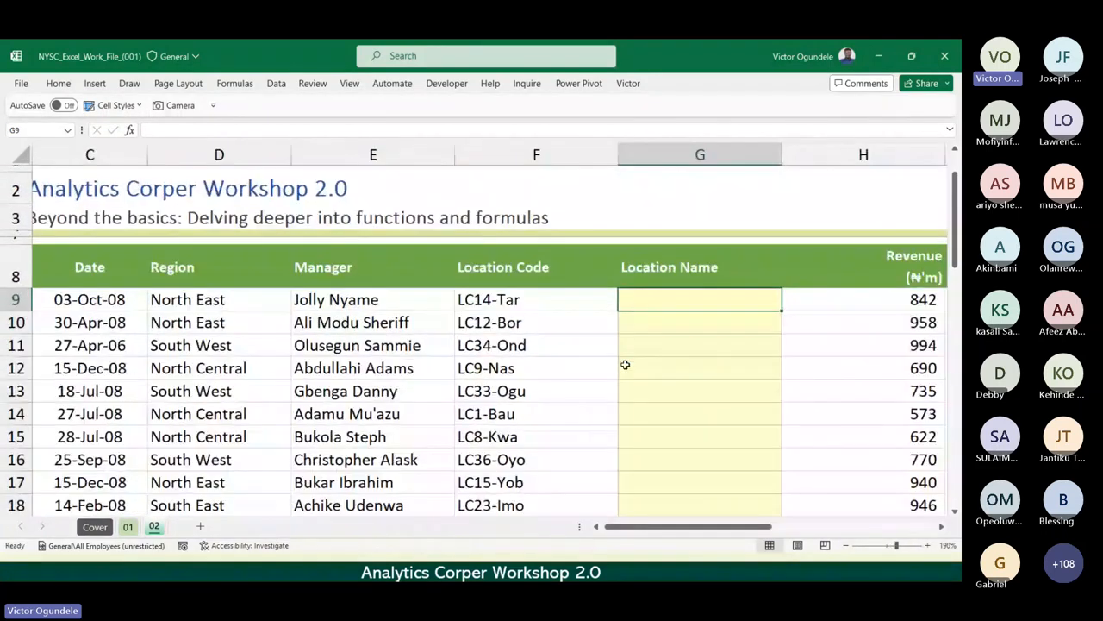
# Look up the location code from F9, LC14-Tar, in the reference table and read its location in column O.
pyautogui.press('Left')
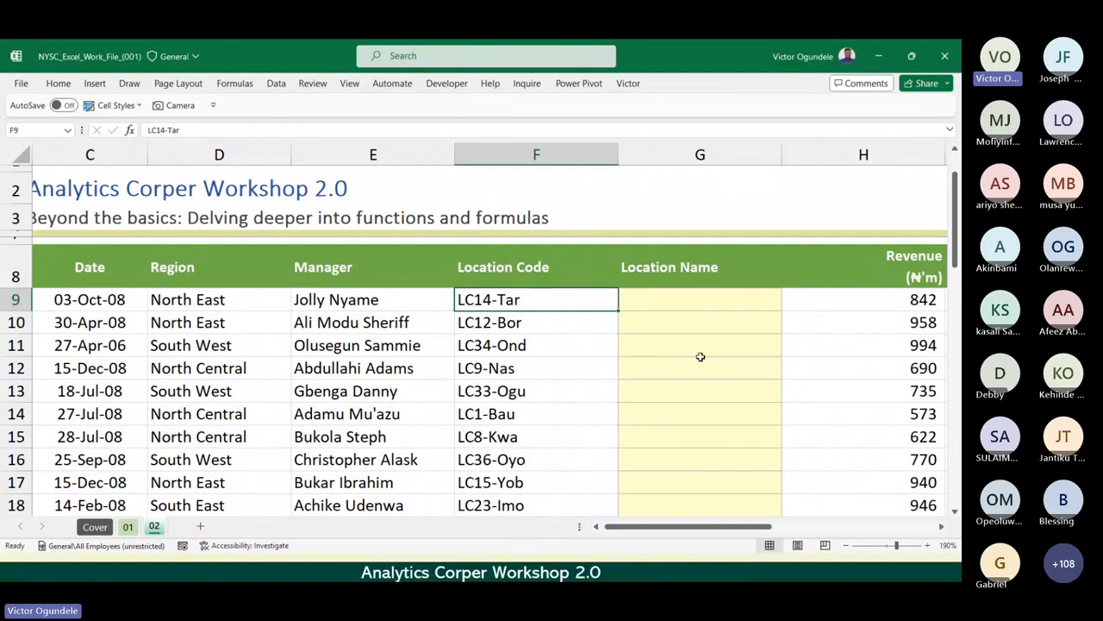
pyautogui.press('Right')
pyautogui.press('Right')
pyautogui.press('Right')
pyautogui.press('Right')
pyautogui.press('Right')
pyautogui.press('Right')
pyautogui.press('Right')
pyautogui.press('Right')
pyautogui.press('Right')
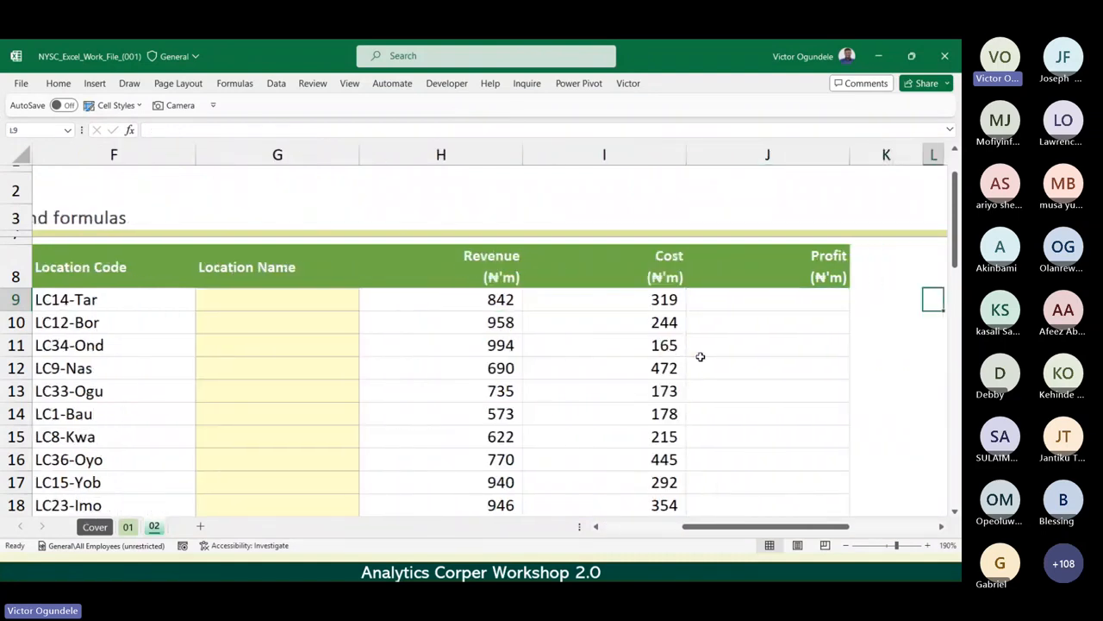
pyautogui.press('Left')
pyautogui.press('Down')
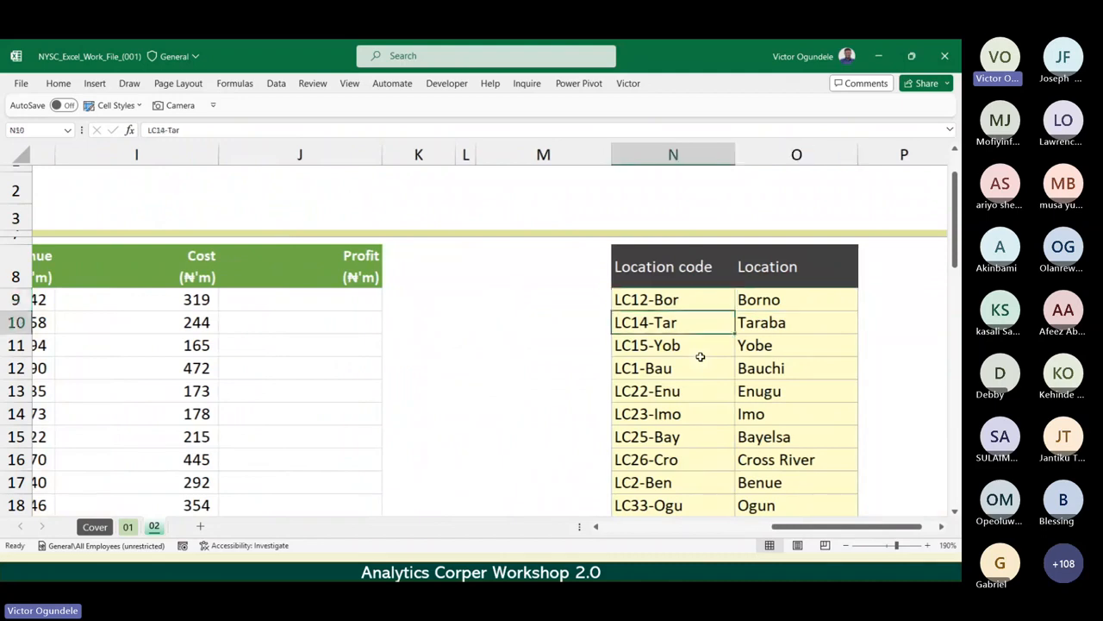
pyautogui.scroll(1, 700, 356)
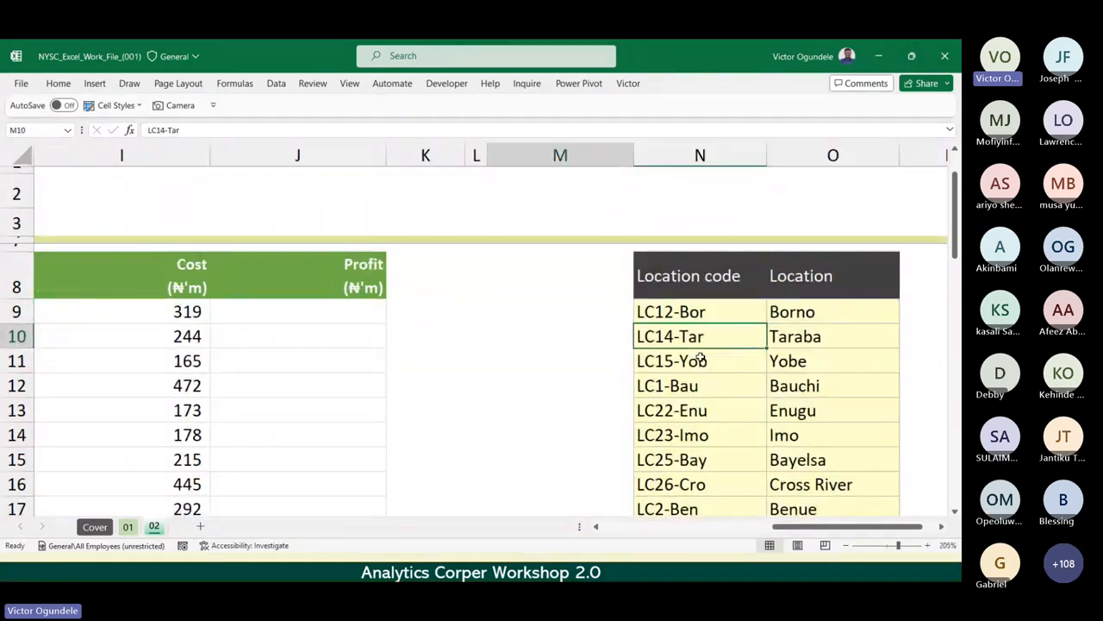
pyautogui.press('Right')
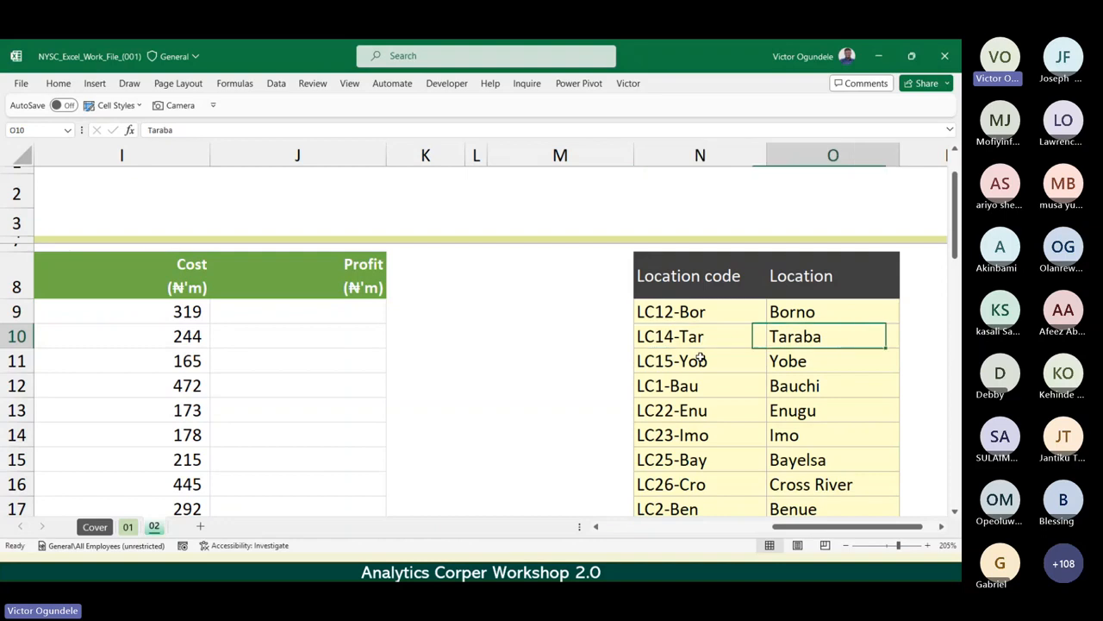
# Enter Taraba as the location name in G9.
pyautogui.press('Left')
pyautogui.press('Home')
pyautogui.press('Right')
pyautogui.press('Right')
pyautogui.press('Right')
pyautogui.press('Right')
pyautogui.press('Right')
pyautogui.press('Right')
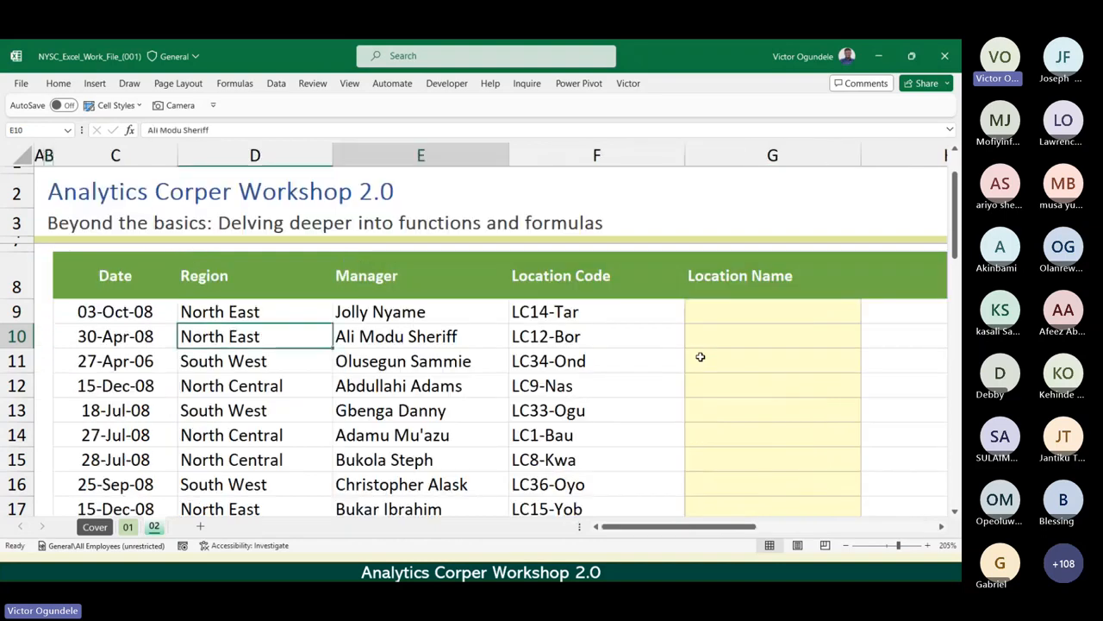
pyautogui.press('Up')
pyautogui.write('Tar')
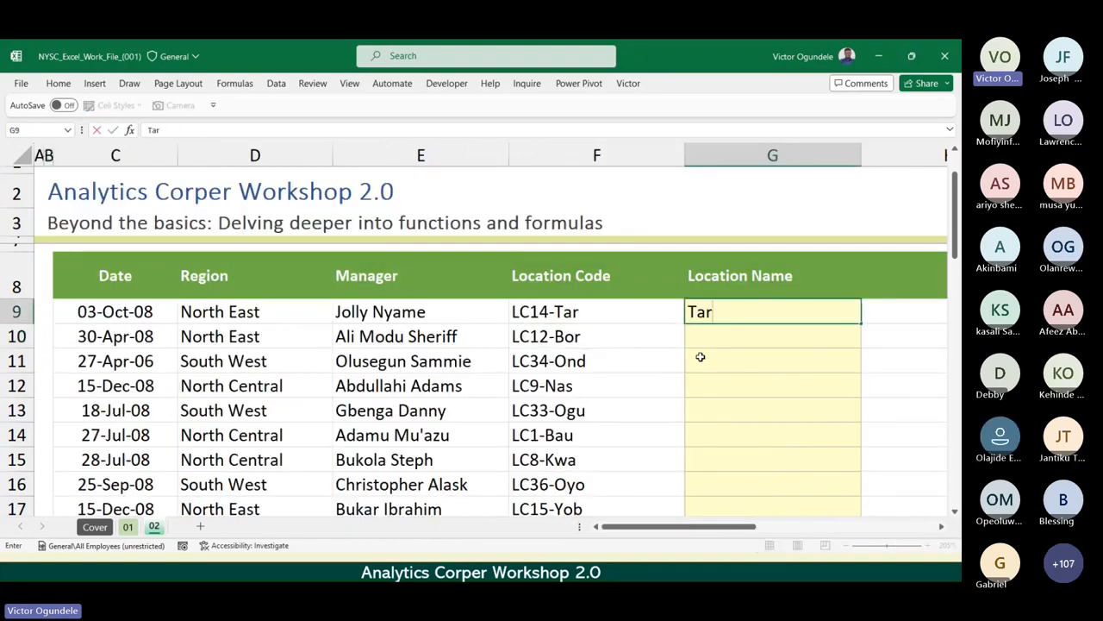
pyautogui.write('aba')
pyautogui.press('Return')
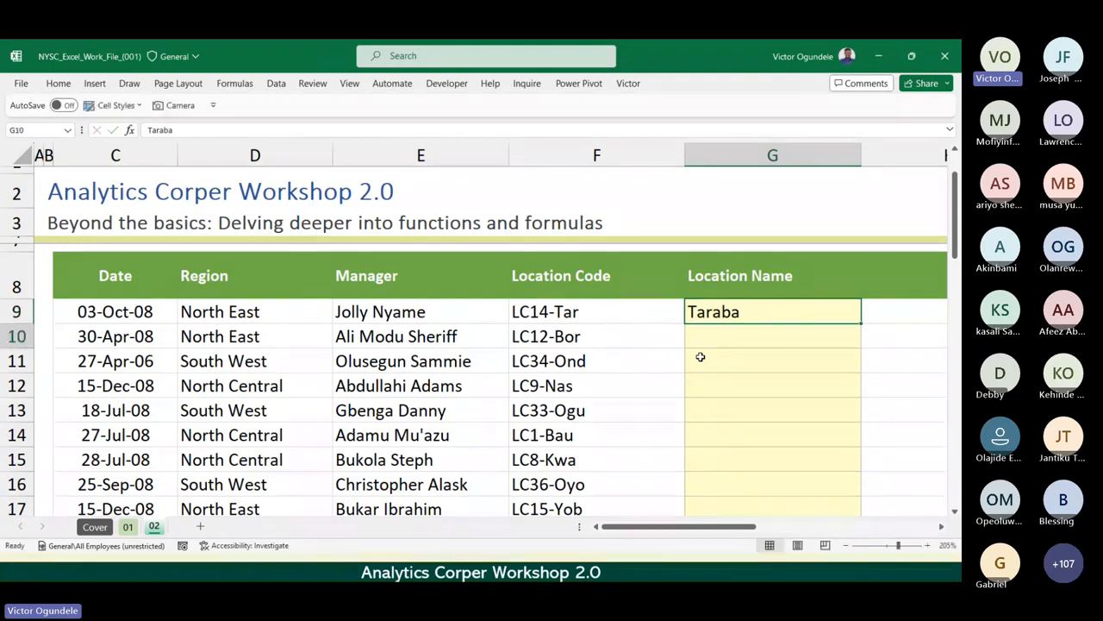
# Look up the location code from F10, LC12-Bor, in the reference table and read its matching location.
pyautogui.press('Left')
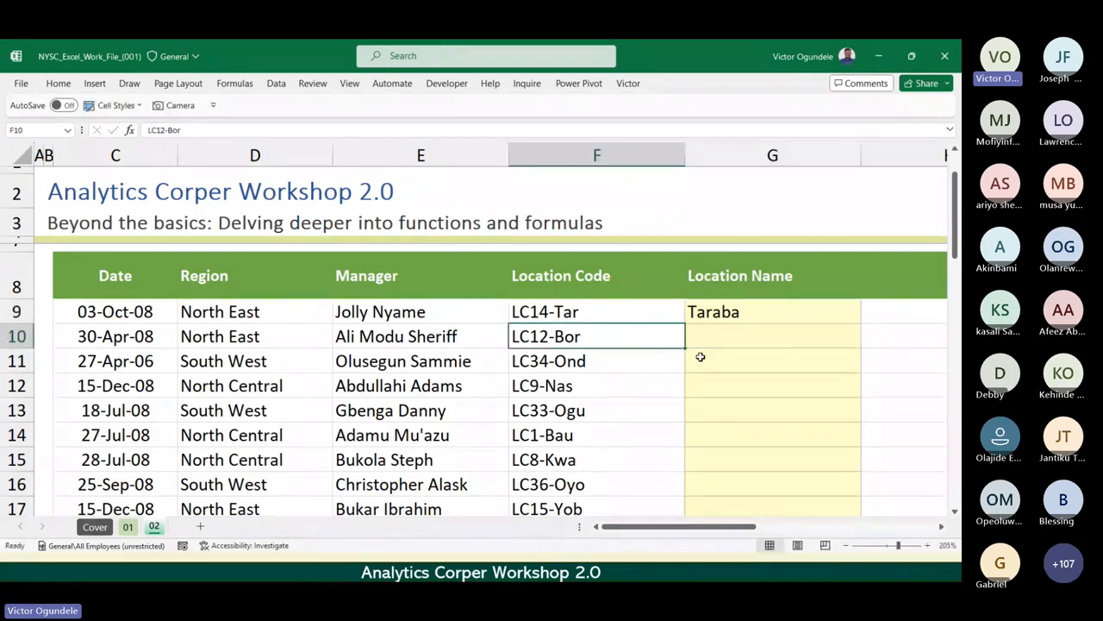
pyautogui.press('Right')
pyautogui.press('Right')
pyautogui.press('Right')
pyautogui.press('Right')
pyautogui.press('Right')
pyautogui.press('Right')
pyautogui.press('Right')
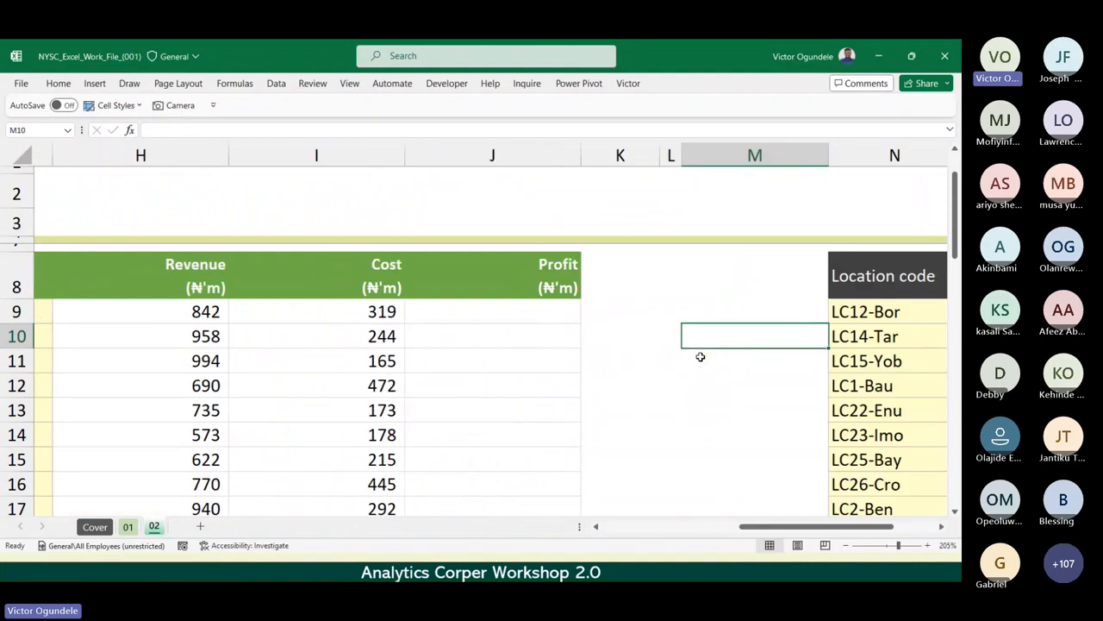
pyautogui.press('Right')
pyautogui.press('Right')
pyautogui.press('Right')
pyautogui.press('Left')
pyautogui.press('Left')
pyautogui.press('Up')
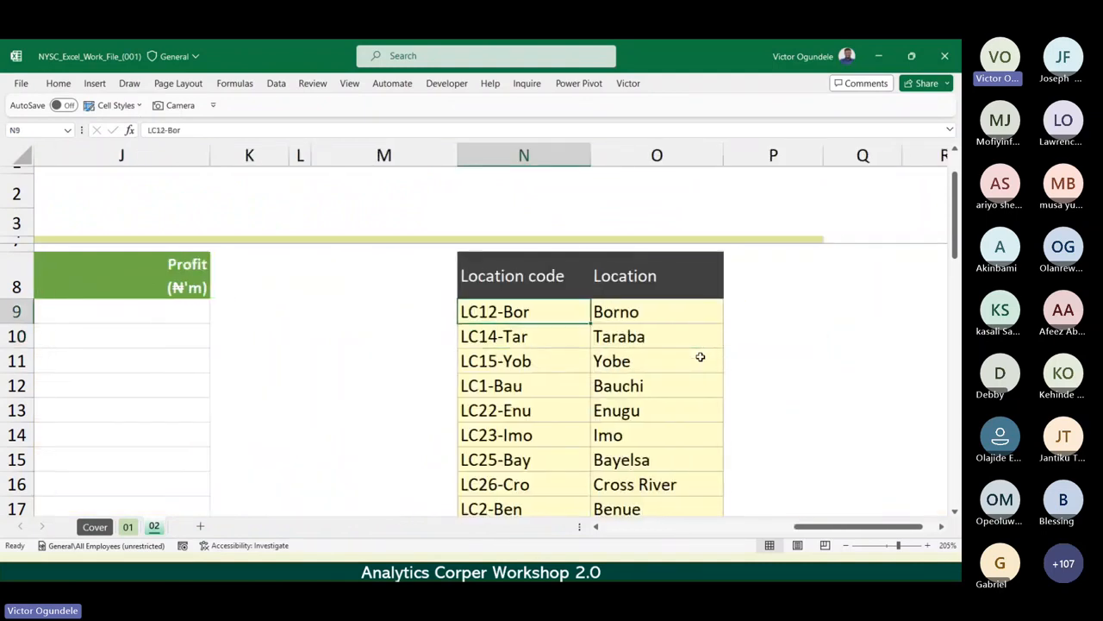
pyautogui.press('Right')
pyautogui.press('Right')
# Try Borno as the location name in G10, discard the entry, and clear Taraba from G9.
pyautogui.press('Left')
pyautogui.press('Left')
pyautogui.press('Left')
pyautogui.press('Left')
pyautogui.press('Left')
pyautogui.press('Left')
pyautogui.press('Left')
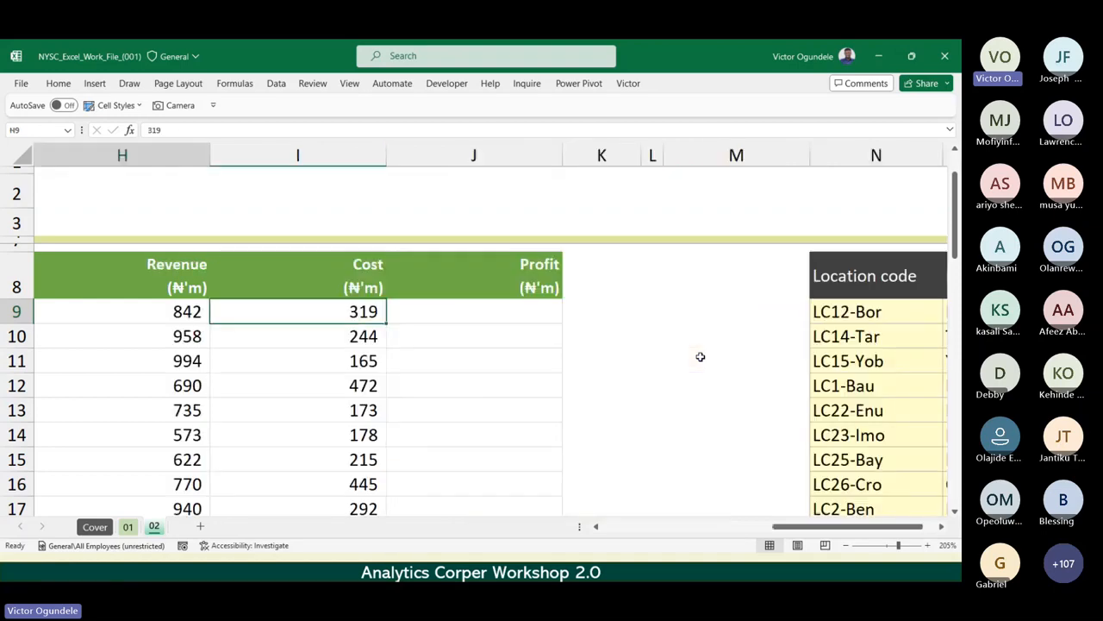
pyautogui.press('Left')
pyautogui.press('Left')
pyautogui.press('Down')
pyautogui.write('Borno')
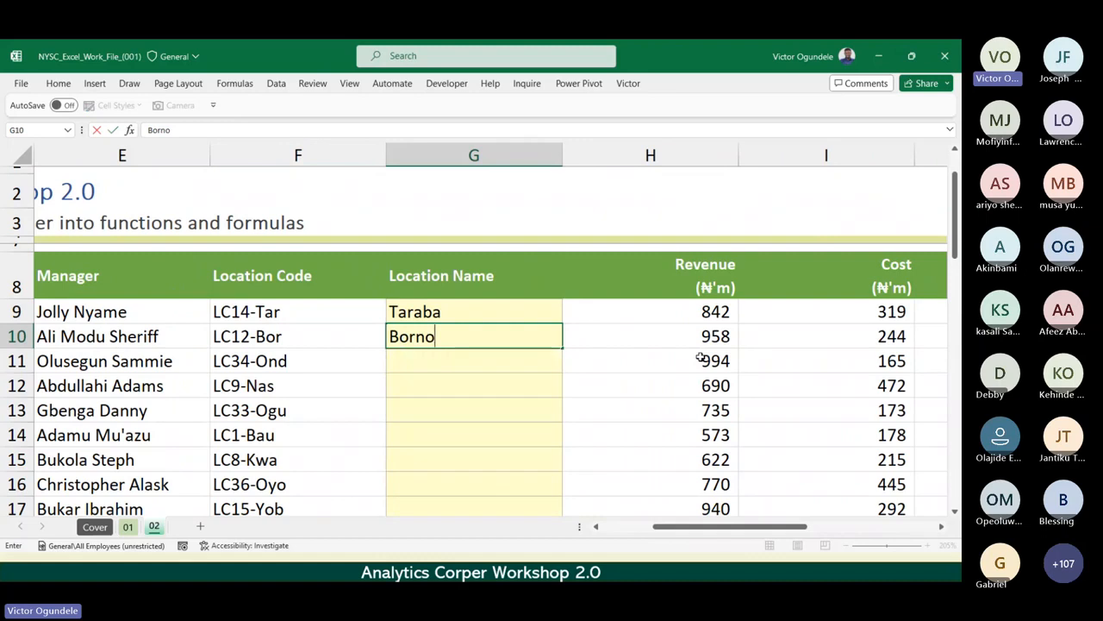
pyautogui.press('Escape')
pyautogui.press('Up')
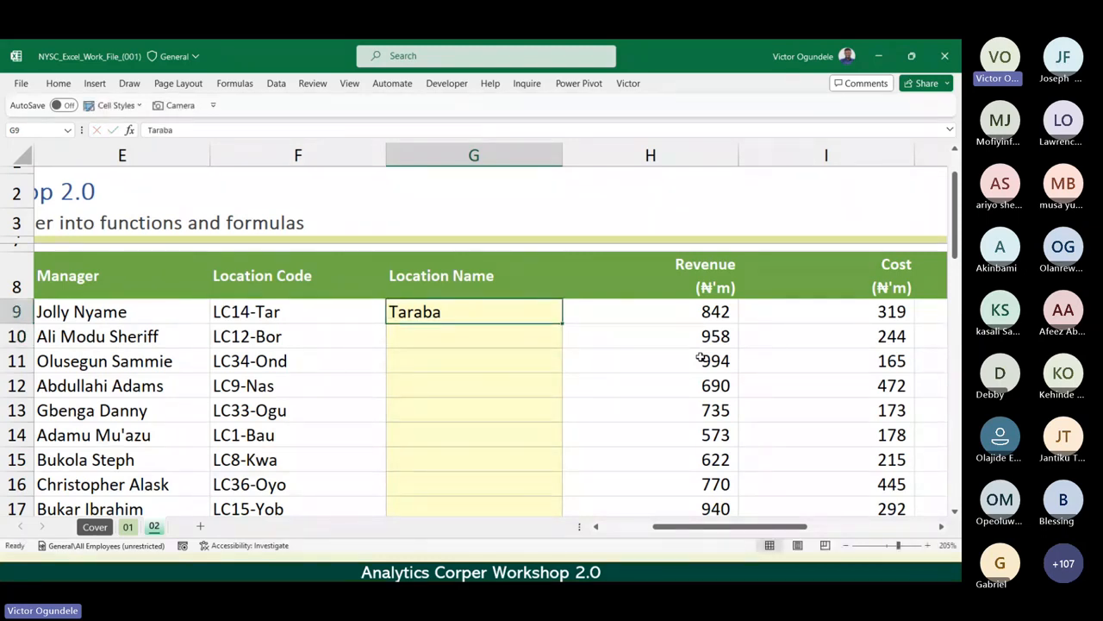
pyautogui.press('Delete')
# Compare the location codes in F9:F13 with the Location code and Location columns of the reference table.
pyautogui.scroll(-1, 700, 358)
pyautogui.moveTo(286, 300); pyautogui.dragTo(284, 392)
pyautogui.hscroll(5, 443, 371)
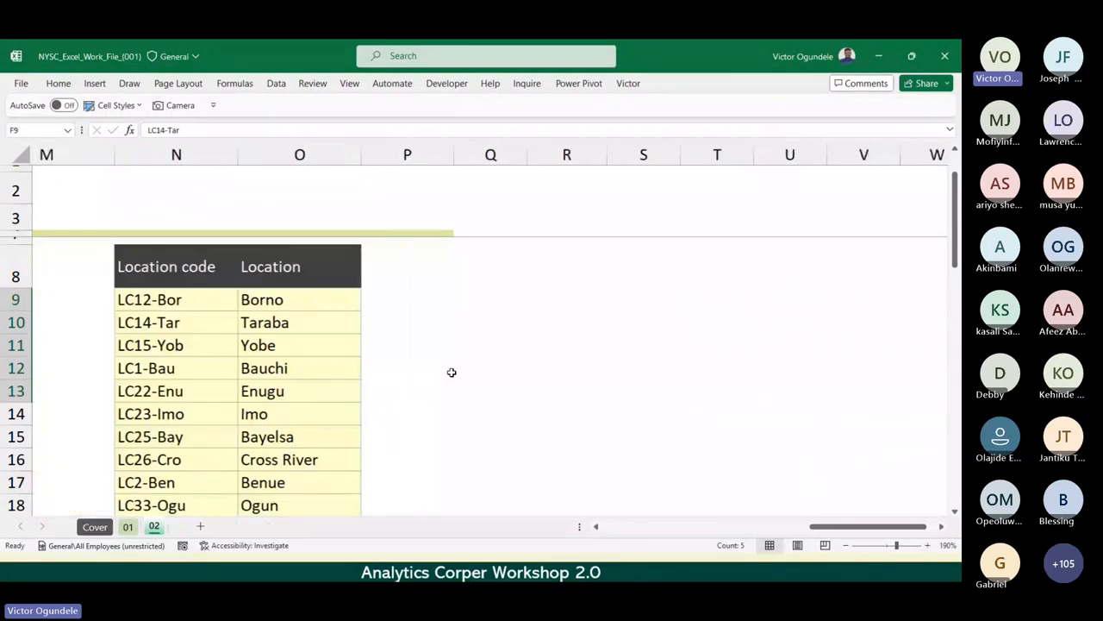
pyautogui.hscroll(-3, 451, 372)
pyautogui.click(609, 276)
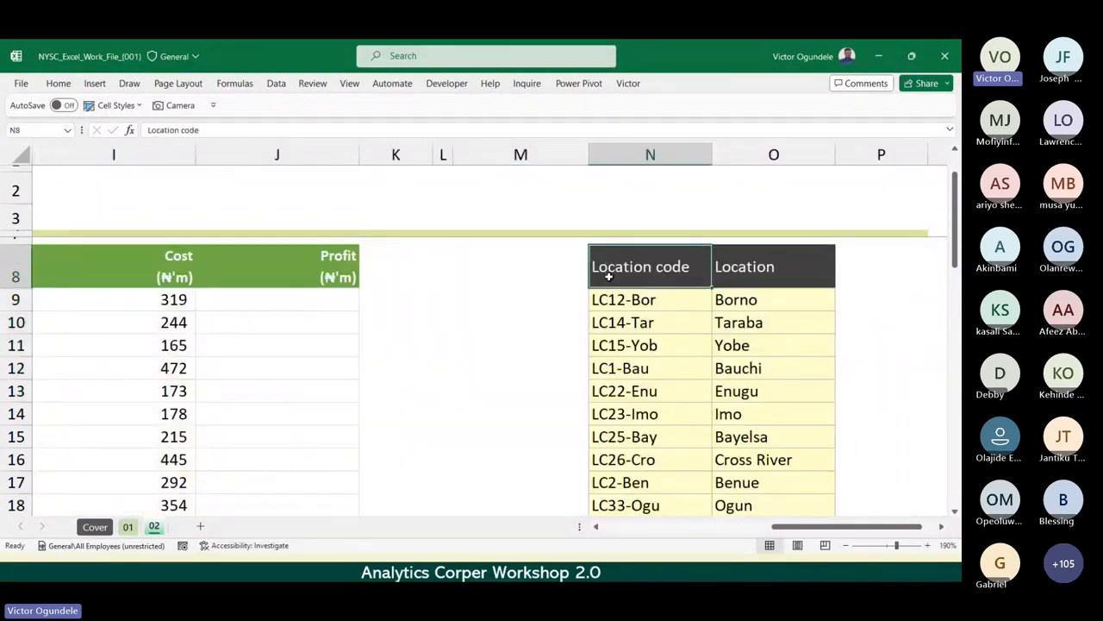
pyautogui.scroll(-2, 608, 275)
pyautogui.click(560, 277)
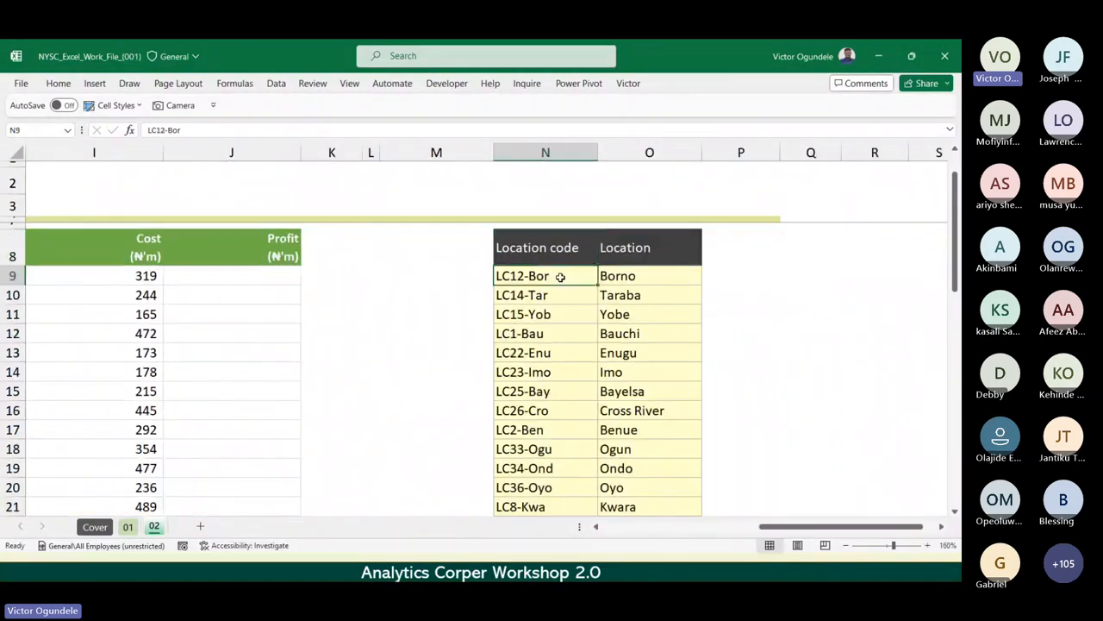
pyautogui.press('Right')
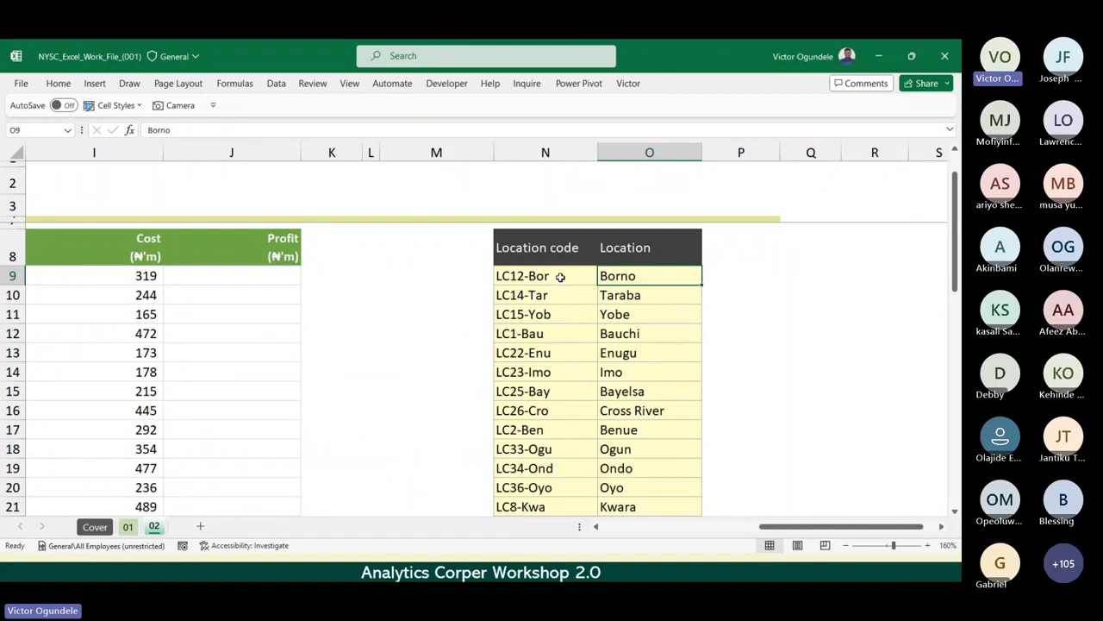
pyautogui.press('Left')
pyautogui.press('Left')
pyautogui.press('Left')
pyautogui.press('Left')
pyautogui.press('Left')
pyautogui.press('Left')
pyautogui.press('Left')
pyautogui.press('Left')
pyautogui.press('Left')
pyautogui.press('Left')
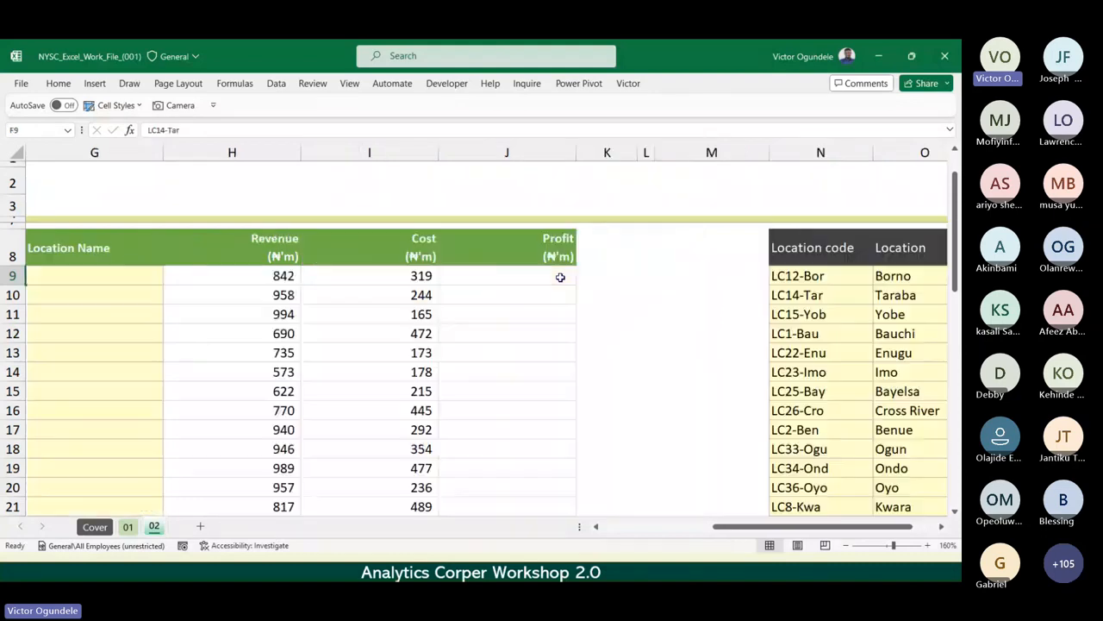
pyautogui.press('Right')
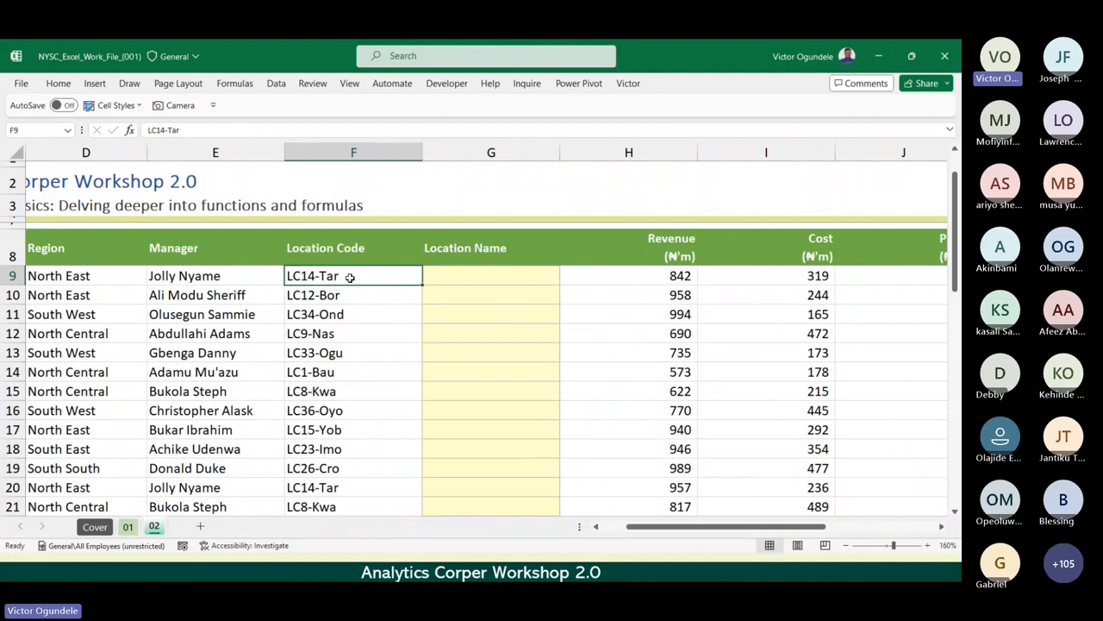
# Examine the reference table range N8:O15, and return to the location code in F10 of the main table.
pyautogui.keyDown('ctrl'); pyautogui.scroll(3, 350, 275); pyautogui.keyUp('ctrl')
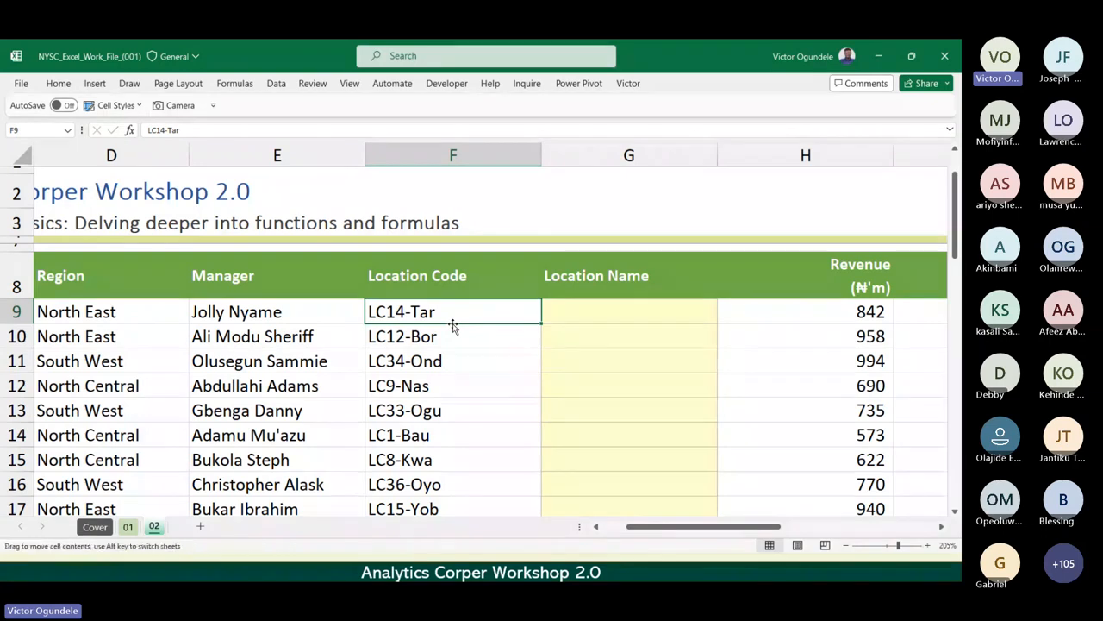
pyautogui.hscroll(5, 453, 324)
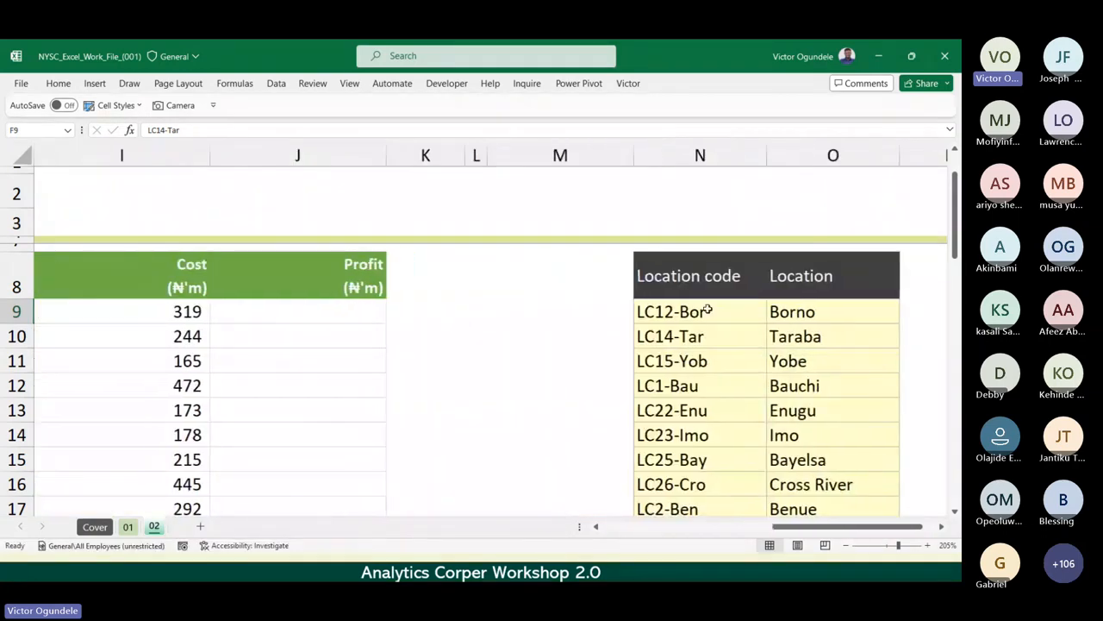
pyautogui.moveTo(691, 278); pyautogui.dragTo(795, 463)
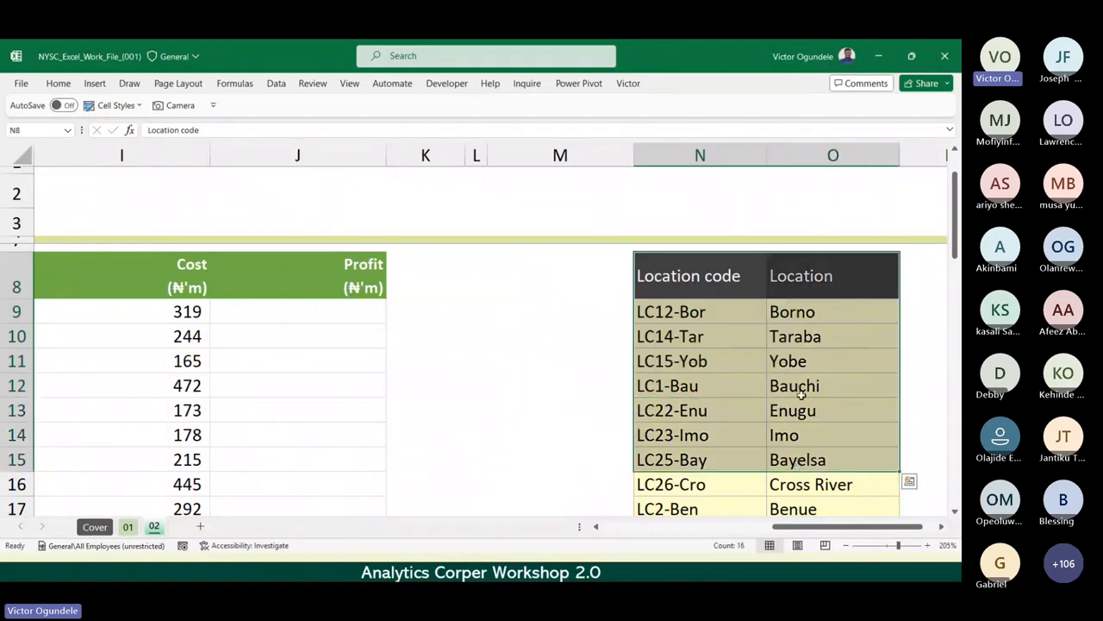
pyautogui.click(811, 318)
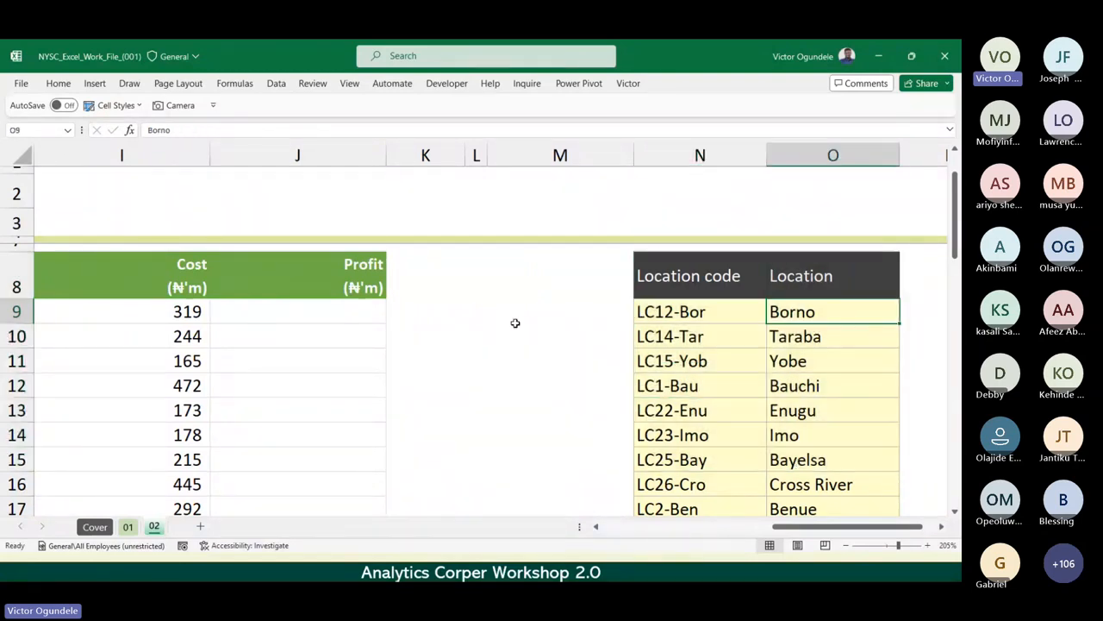
pyautogui.hscroll(-4, 514, 322)
pyautogui.hscroll(-2, 515, 322)
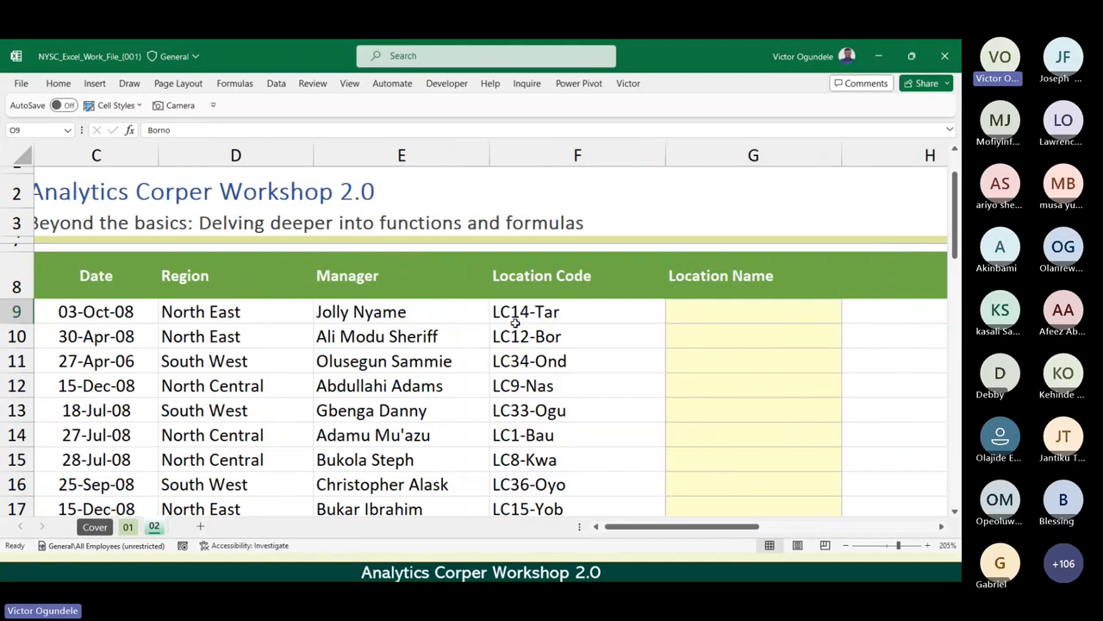
pyautogui.click(512, 325)
pyautogui.scroll(-2, 512, 324)
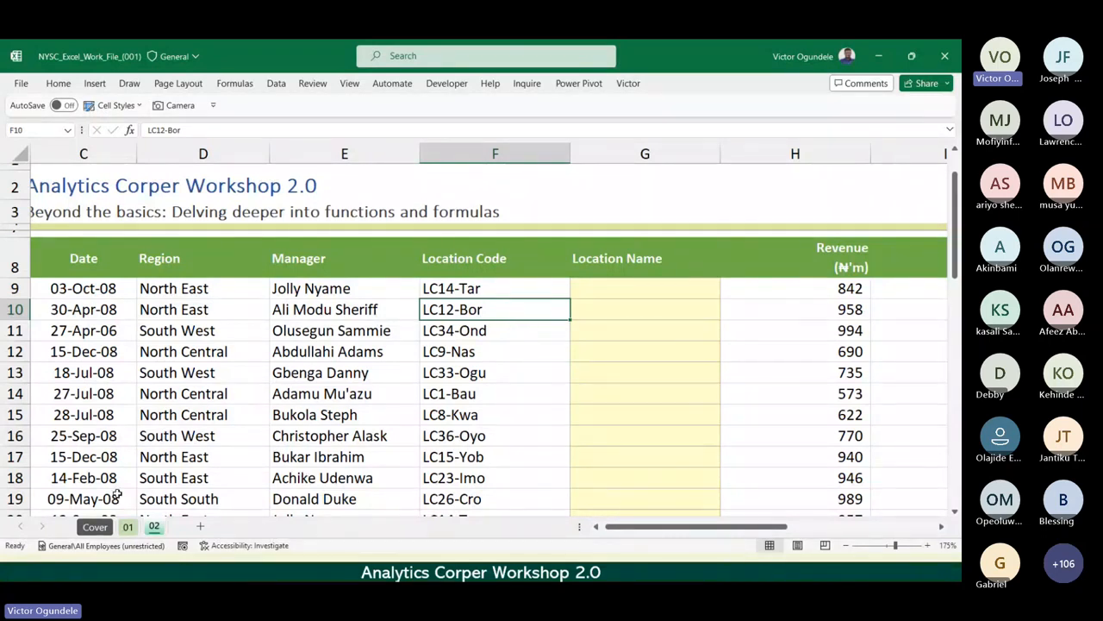
# Switch to sheet 01 and review the Data II table range C23:H35 together with its table design settings.
pyautogui.click(126, 525)
pyautogui.click(403, 409)
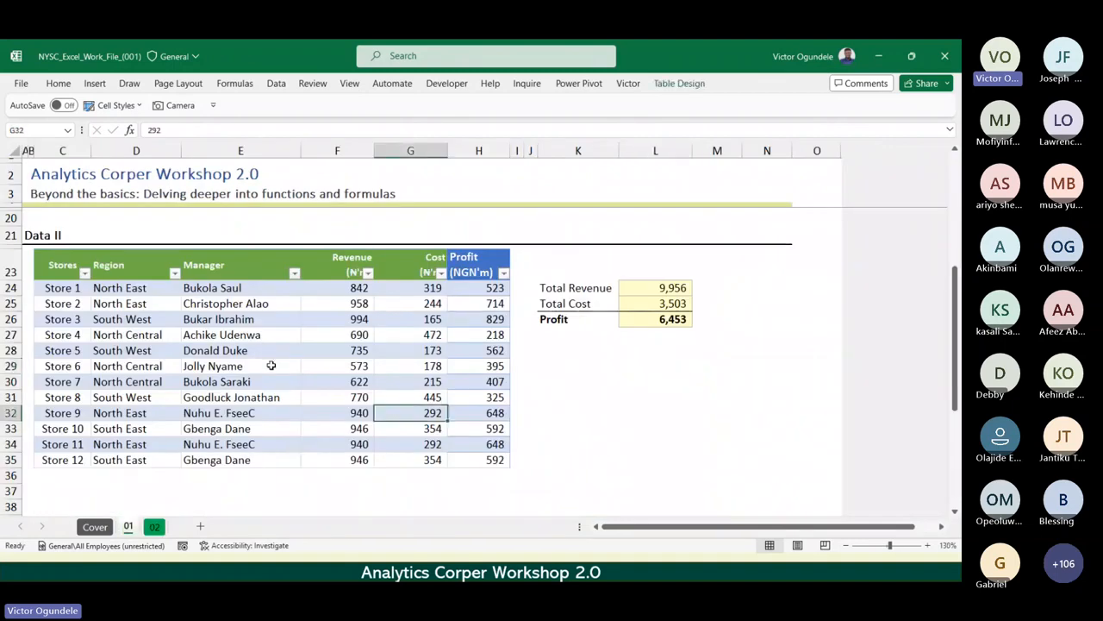
pyautogui.click(248, 355)
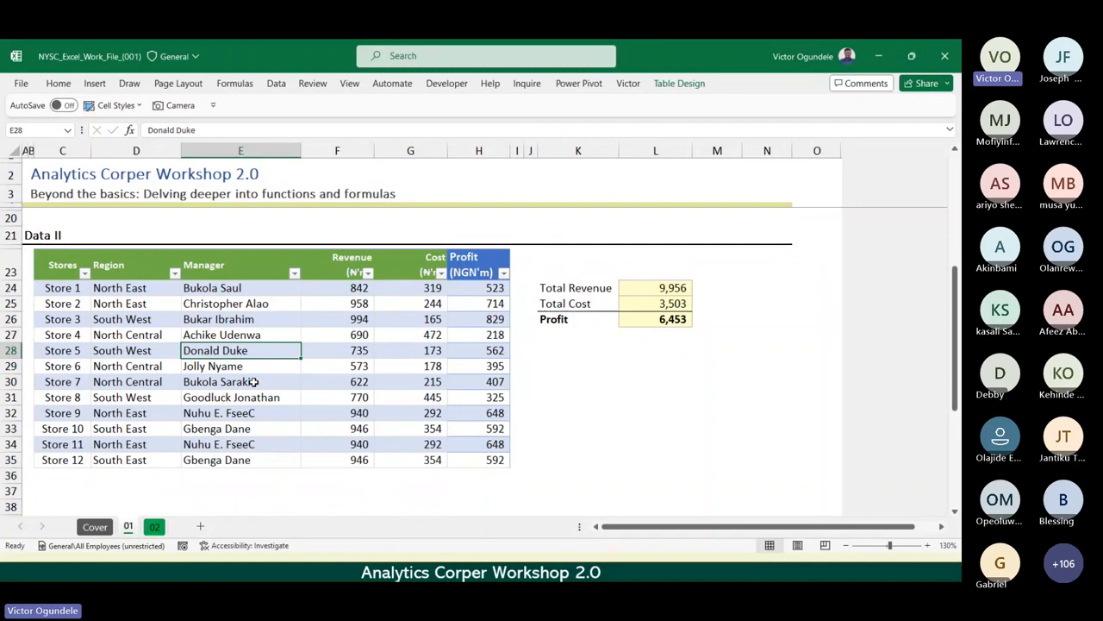
pyautogui.click(332, 362)
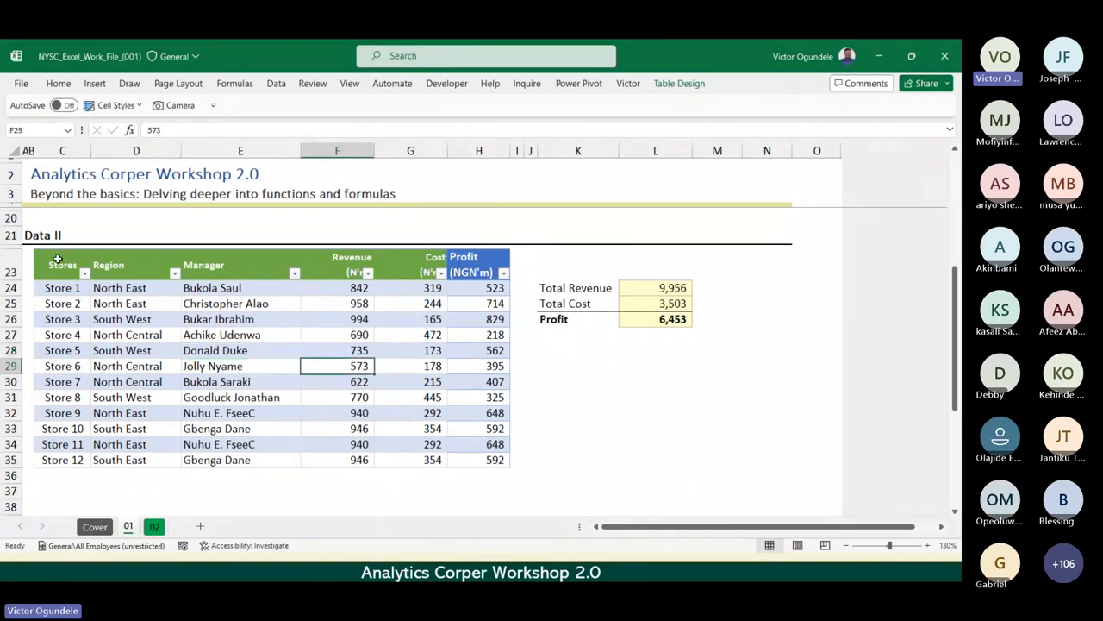
pyautogui.moveTo(57, 259); pyautogui.dragTo(484, 459)
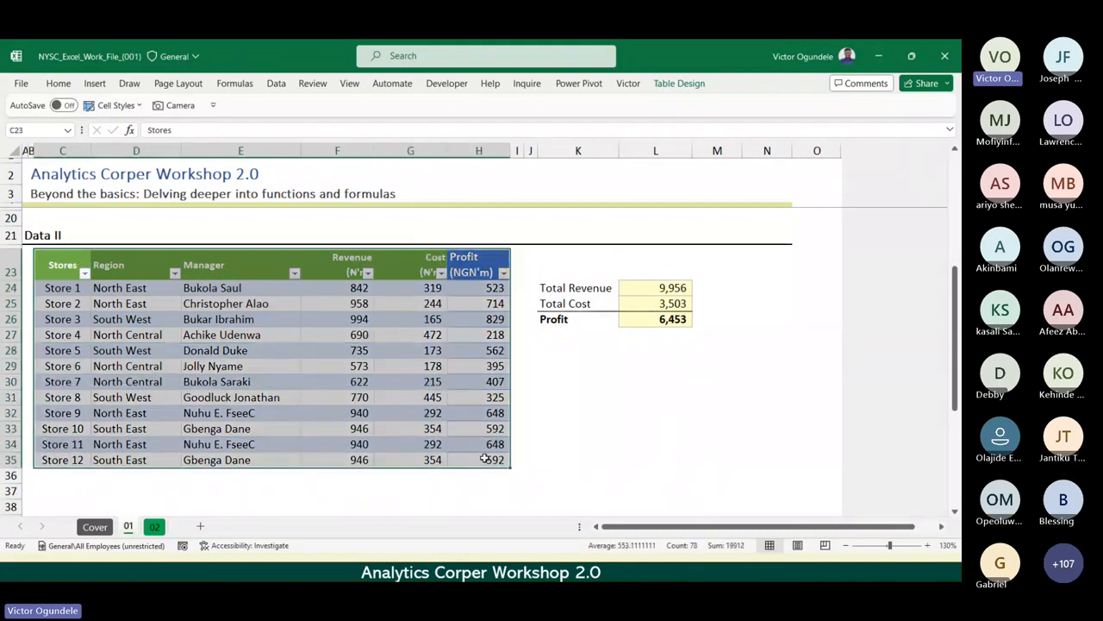
pyautogui.click(690, 86)
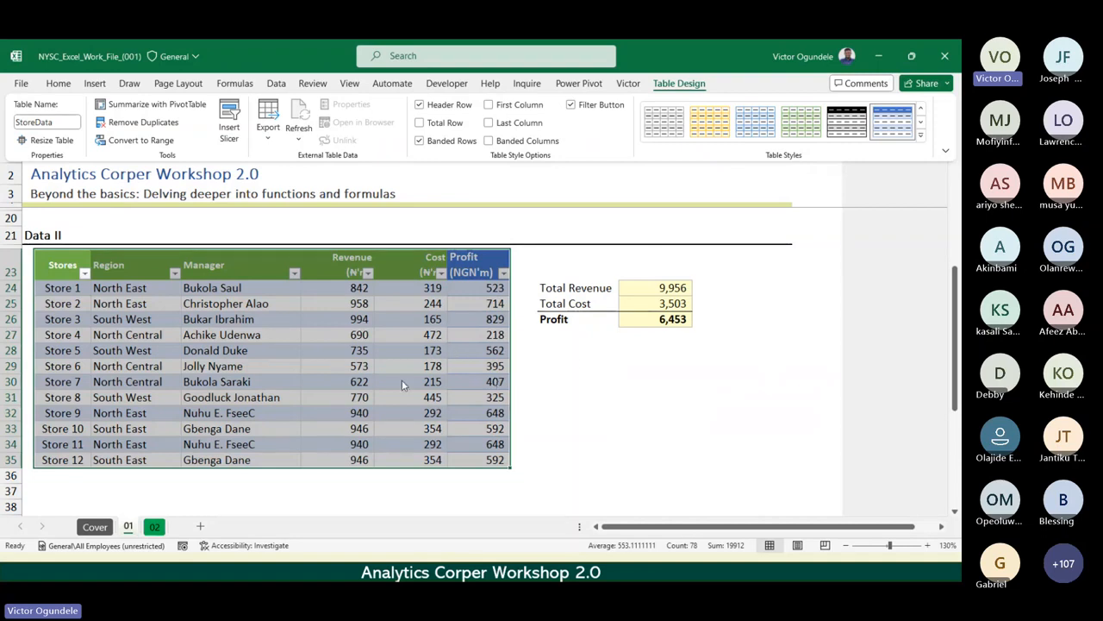
pyautogui.click(378, 376)
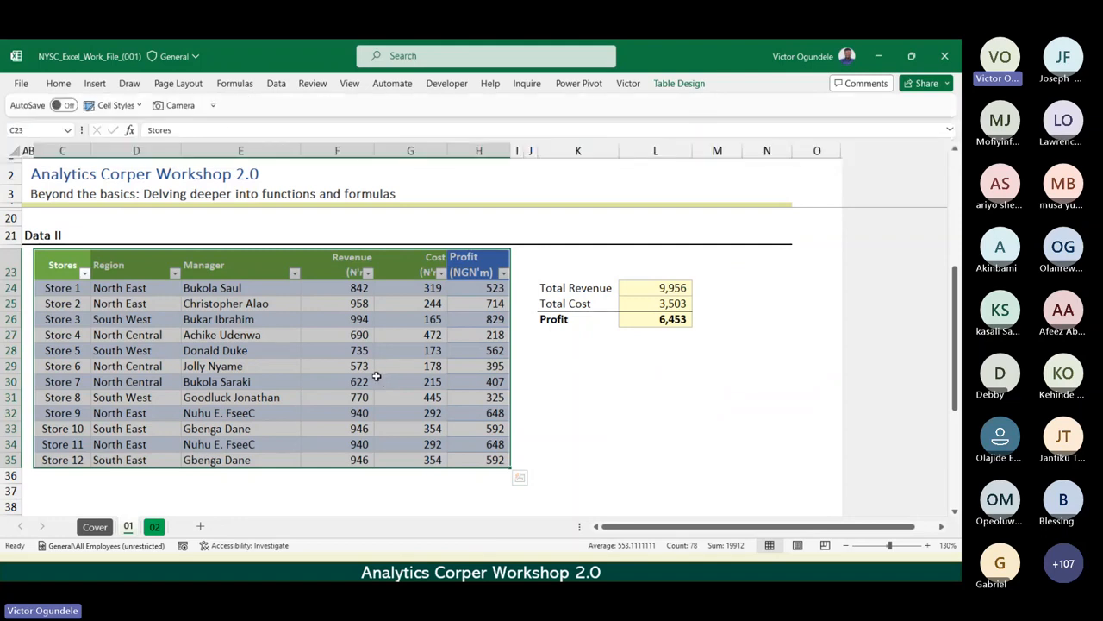
pyautogui.click(361, 379)
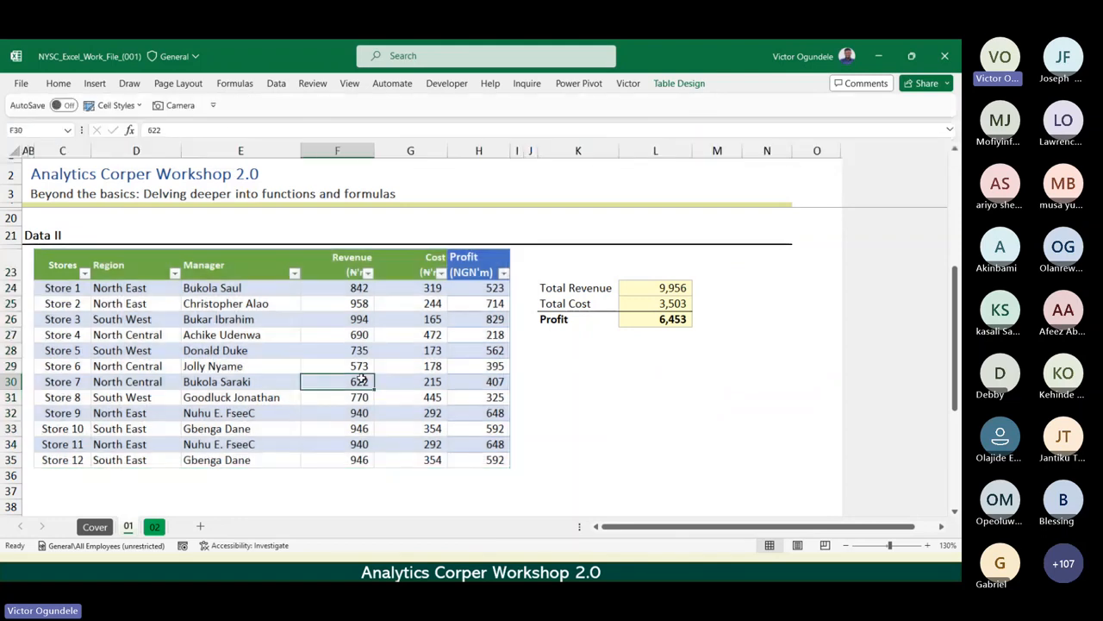
# Try converting the StoreData table to a normal range, and decline the conversion.
pyautogui.click(677, 84)
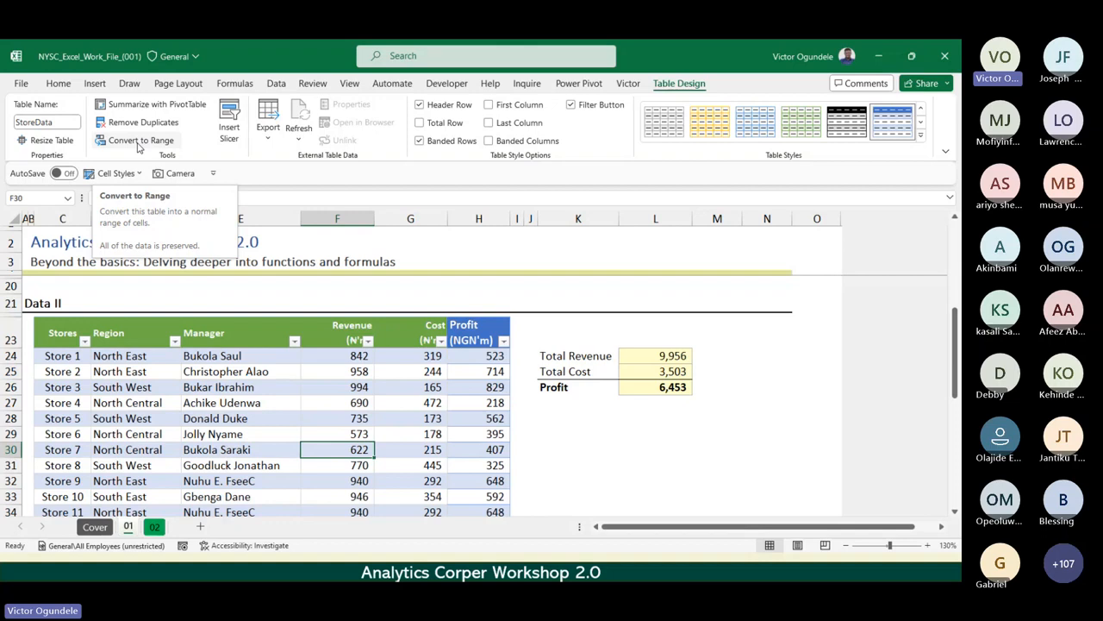
pyautogui.click(139, 141)
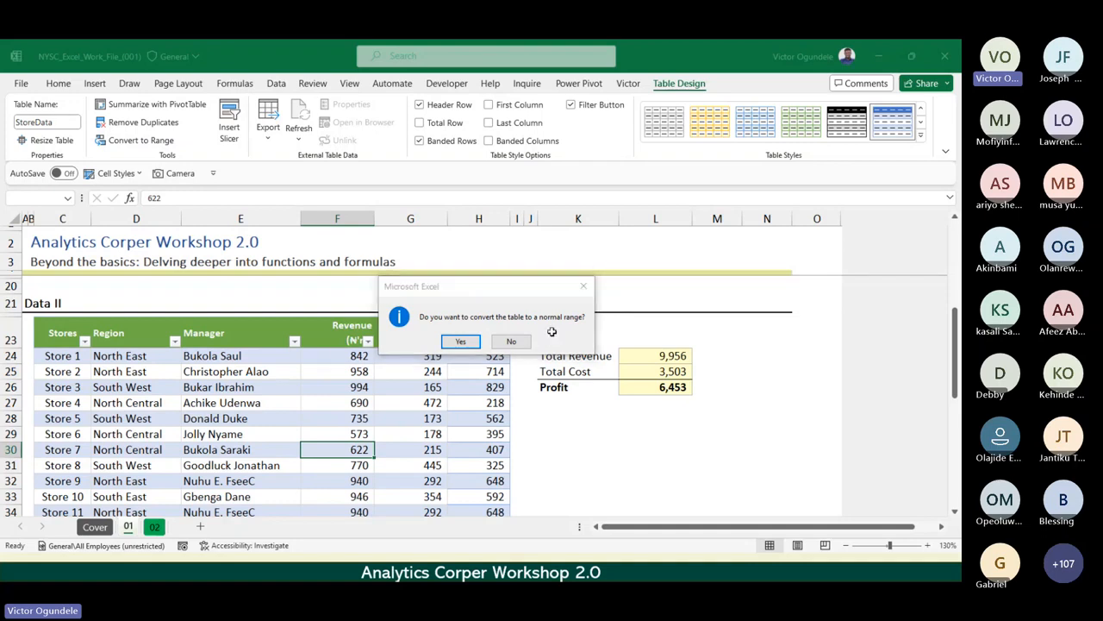
pyautogui.click(511, 341)
pyautogui.click(406, 387)
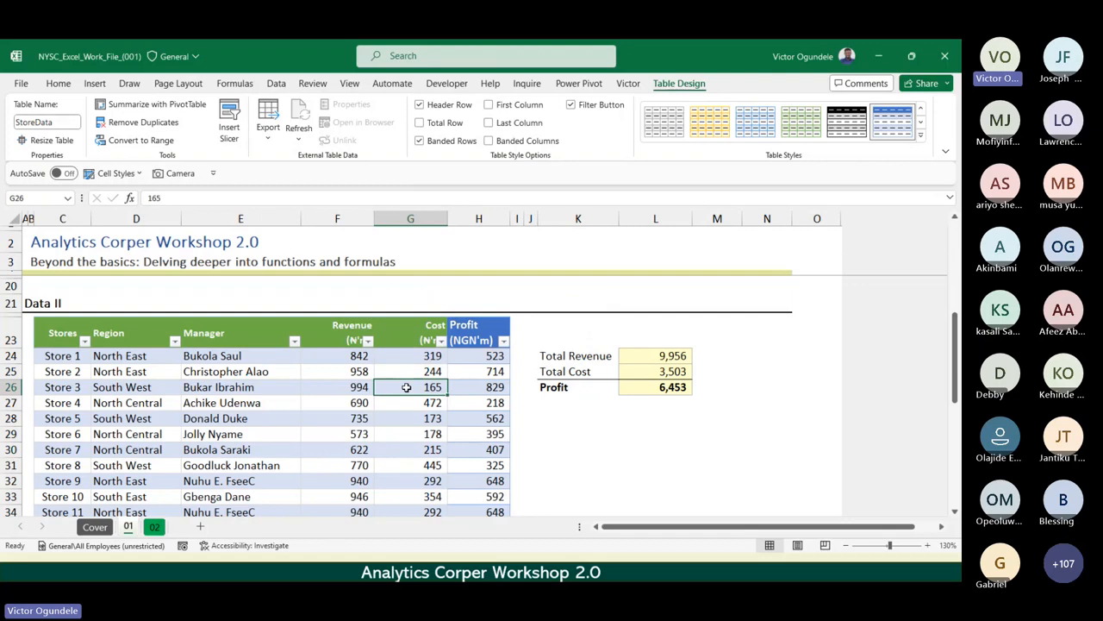
# Return to sheet 02 and compare the location code in F9 with the reference table's Location code and Location columns.
pyautogui.hotkey('ctrl', 'pagedown')
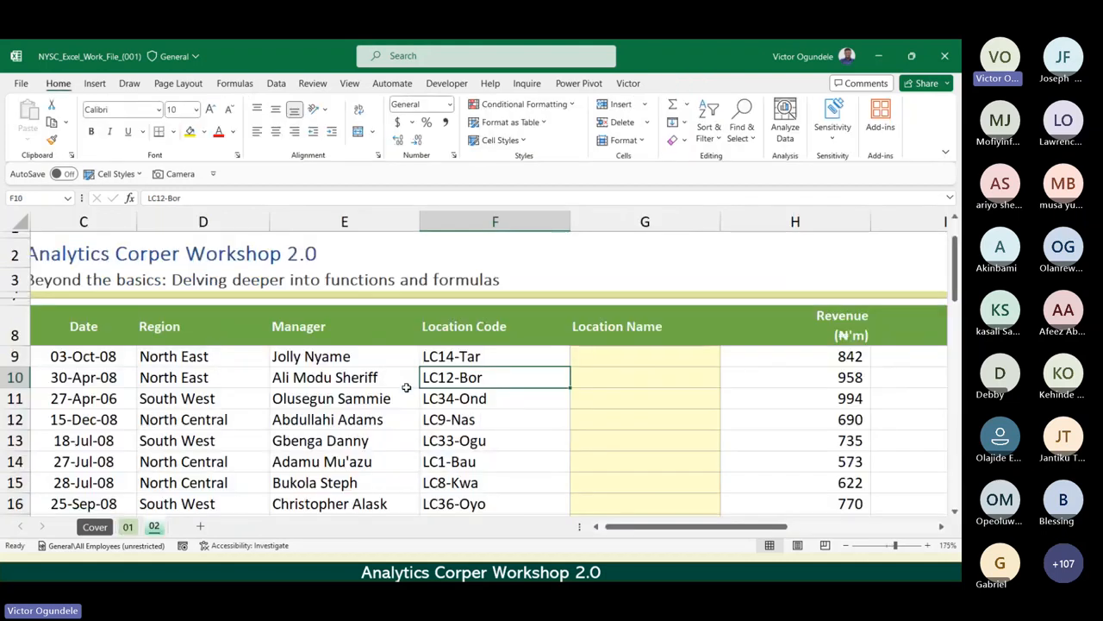
pyautogui.scroll(-3, 406, 387)
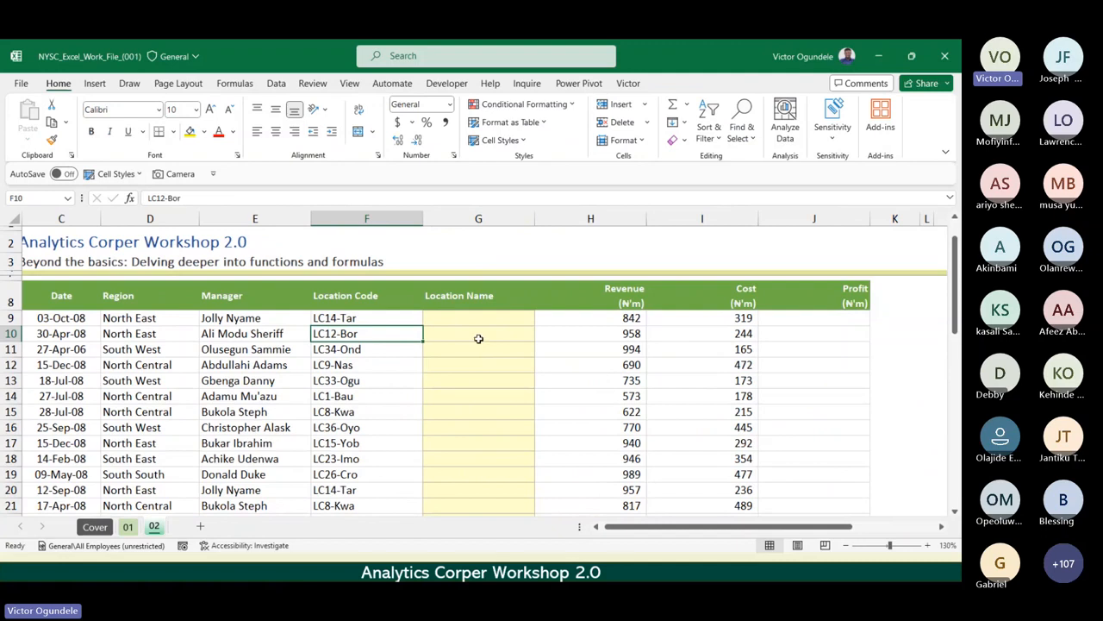
pyautogui.click(336, 317)
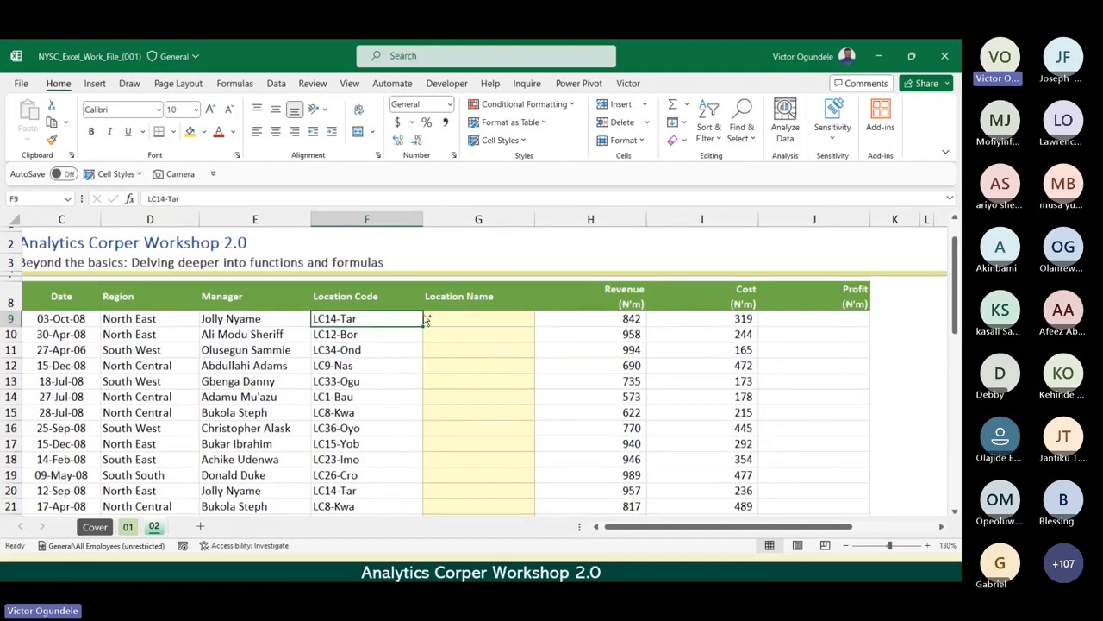
pyautogui.scroll(4, 425, 319)
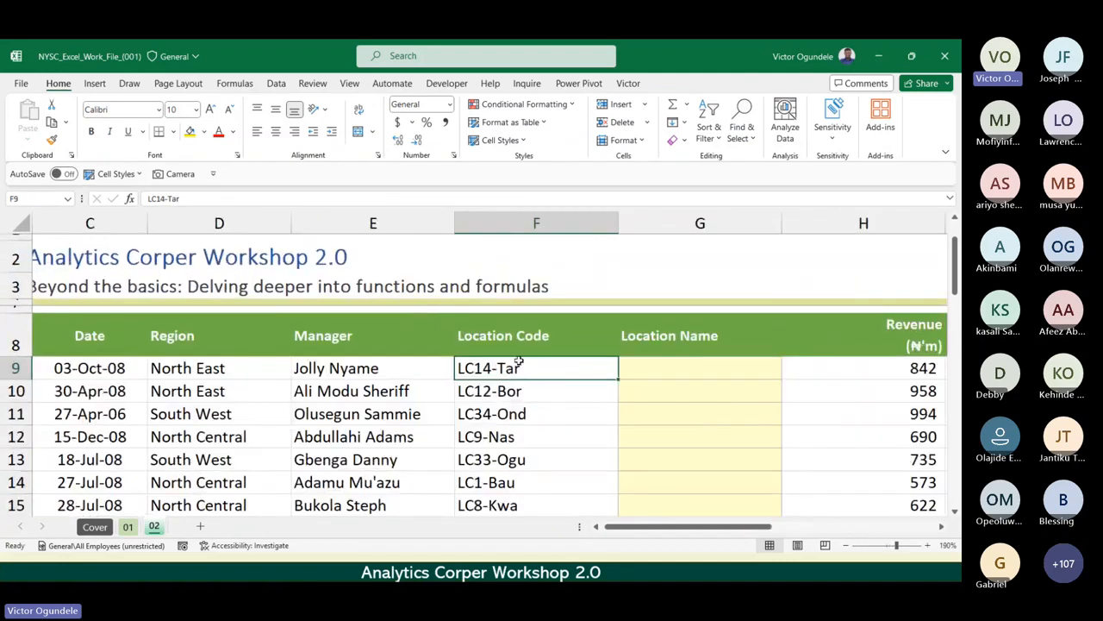
pyautogui.hscroll(6, 664, 391)
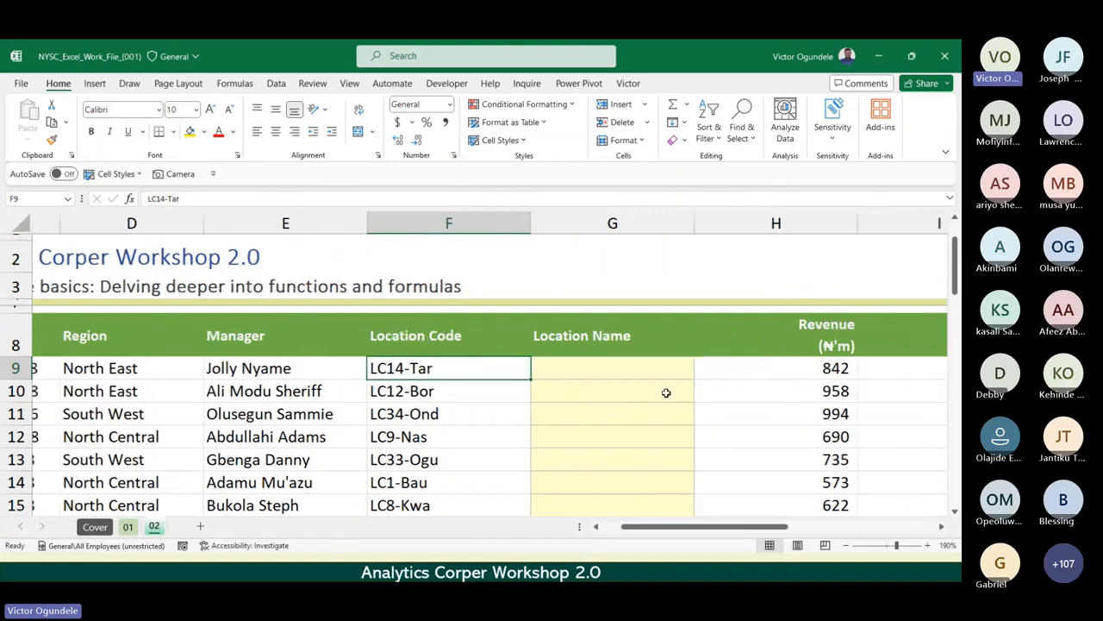
pyautogui.moveTo(494, 336); pyautogui.dragTo(496, 411)
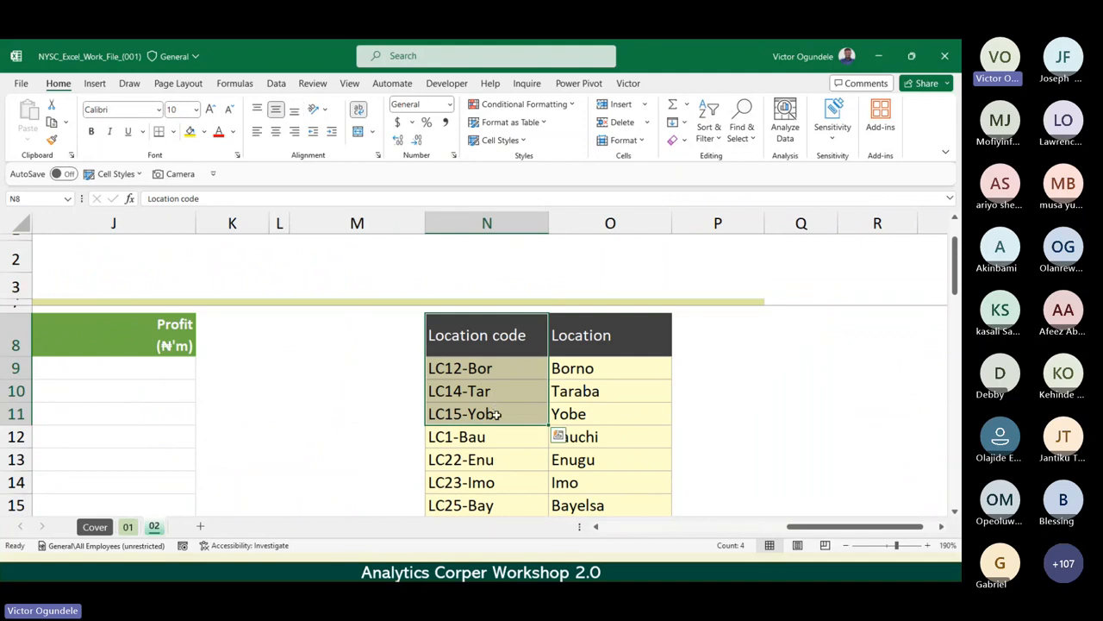
pyautogui.click(582, 334)
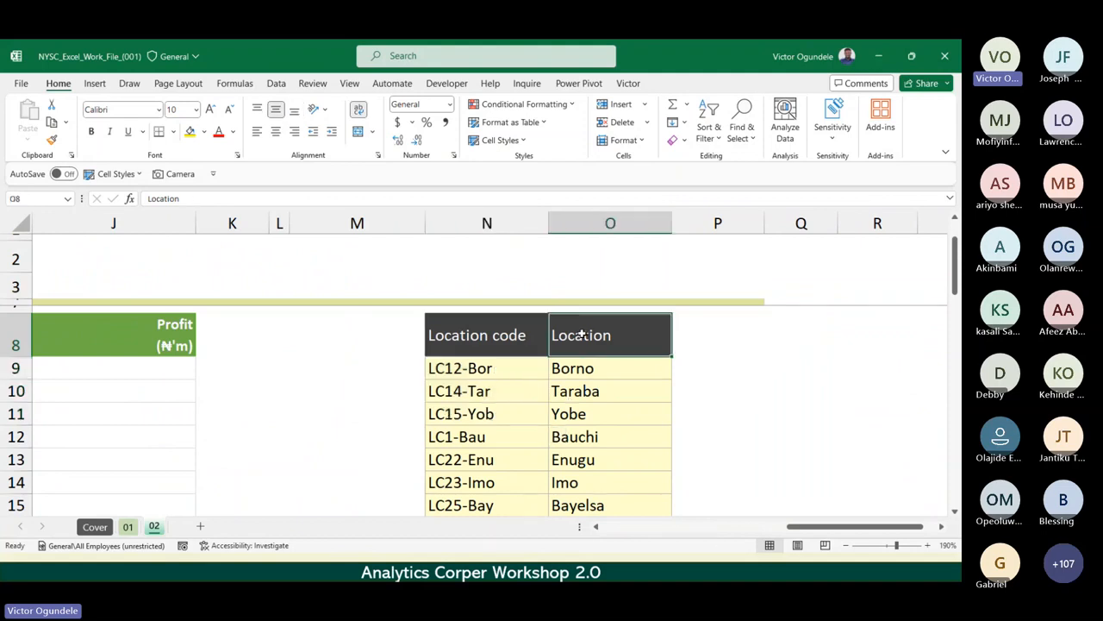
pyautogui.scroll(-3, 581, 334)
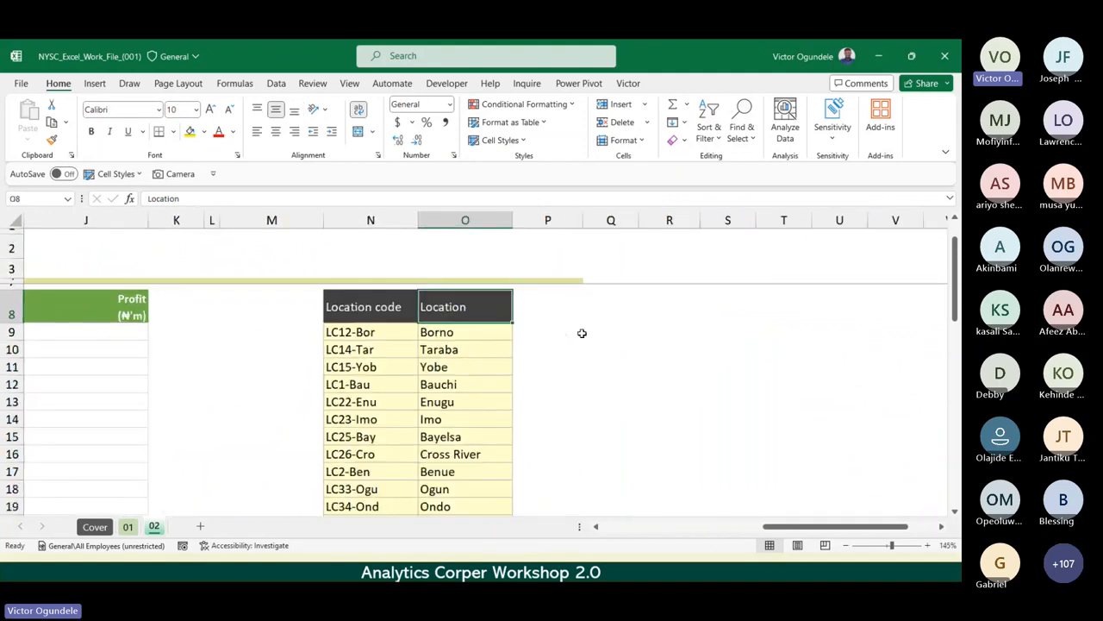
pyautogui.scroll(-1, 582, 332)
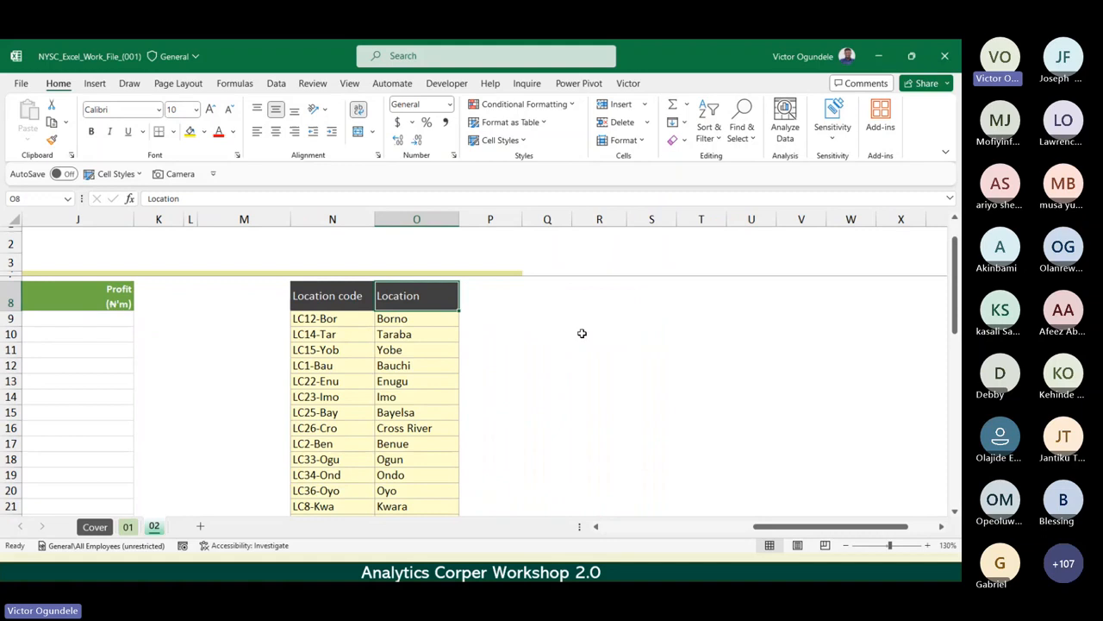
# Examine the full reference table range N8:O22 and its Location code and Location headers.
pyautogui.doubleClick(57, 83)
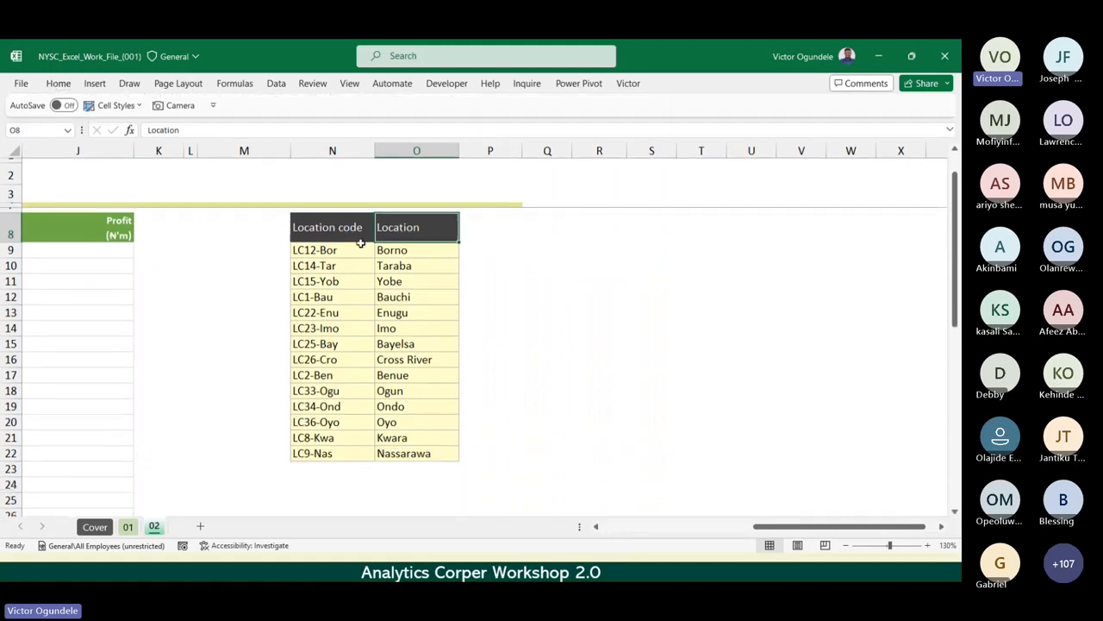
pyautogui.moveTo(333, 229); pyautogui.dragTo(435, 451)
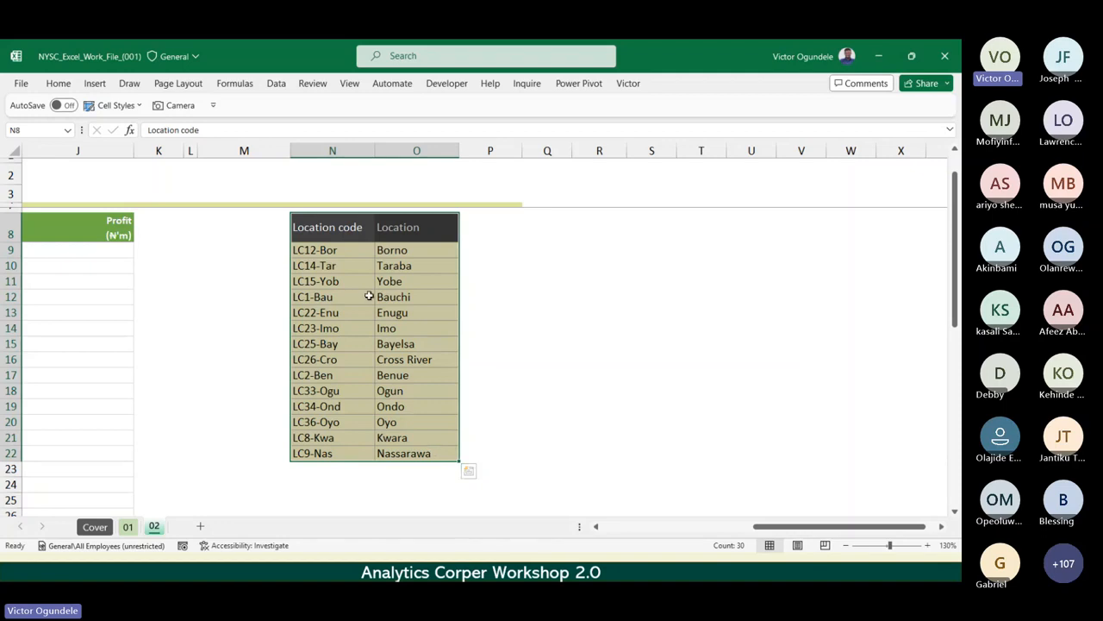
pyautogui.click(338, 231)
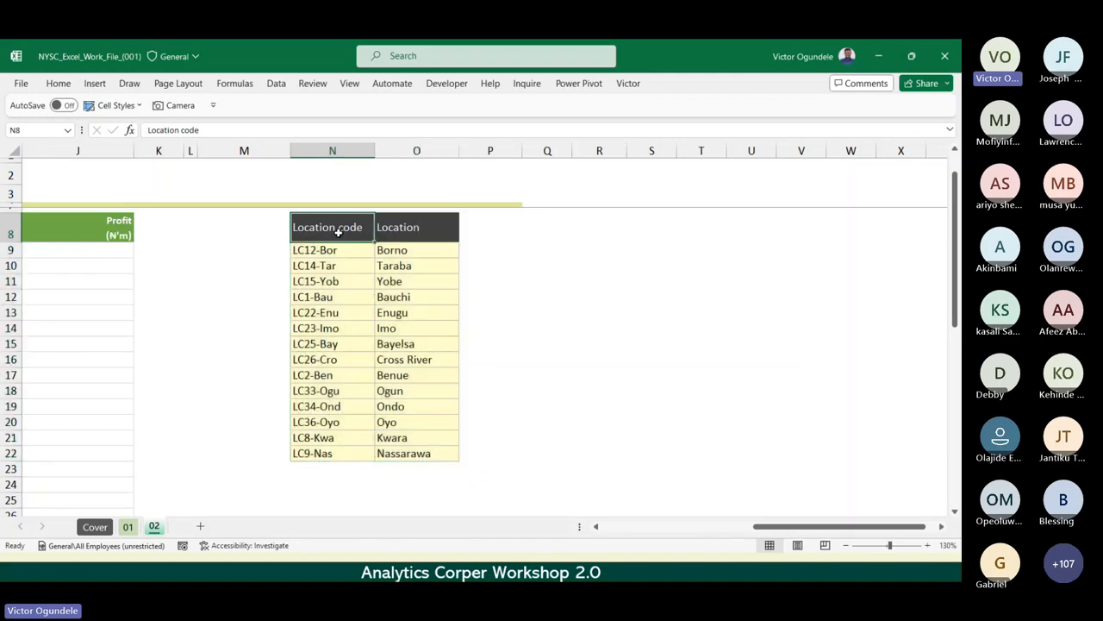
pyautogui.press('Right')
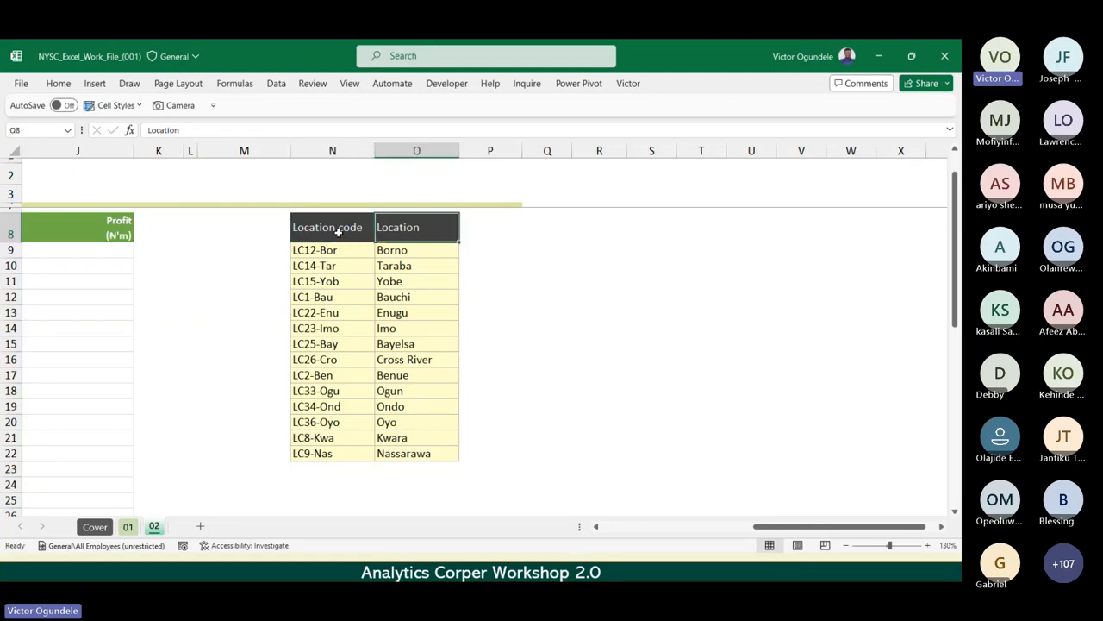
pyautogui.press('Left')
pyautogui.press('Right')
pyautogui.press('Left')
pyautogui.press('Right')
# Convert the reference range N8:O22 into an Excel table with headers.
pyautogui.moveTo(337, 231); pyautogui.dragTo(421, 453)
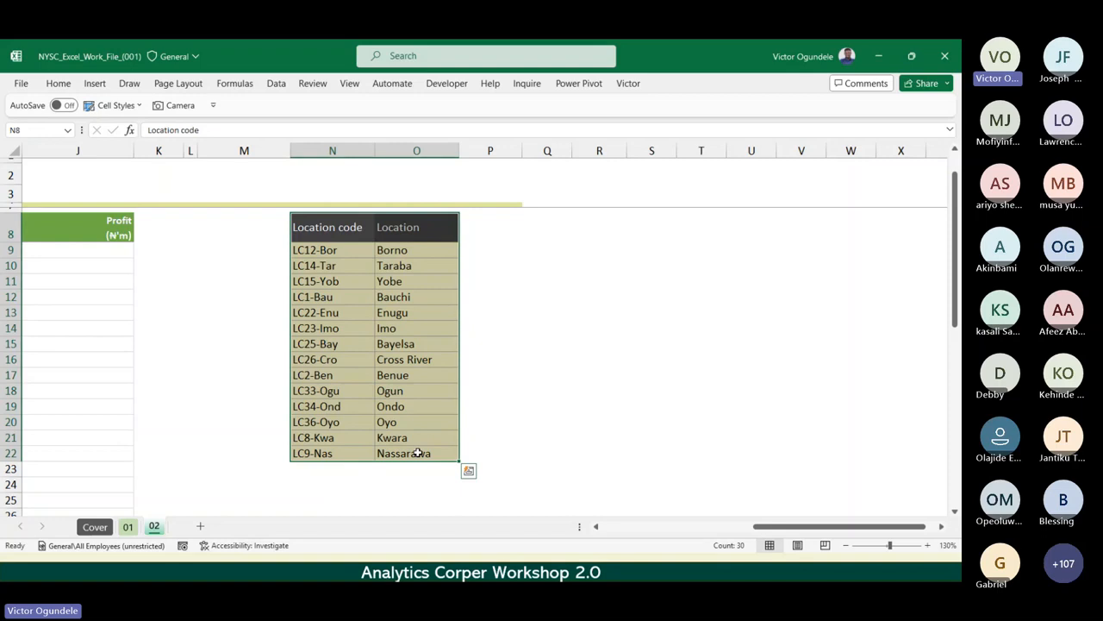
pyautogui.hotkey('ctrl', 't')
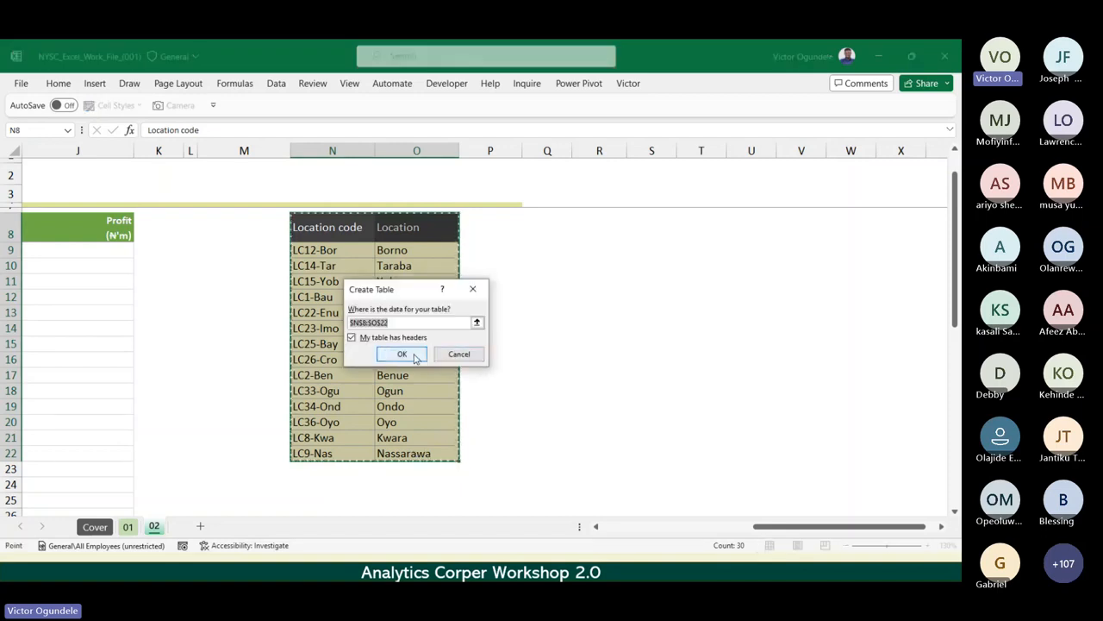
pyautogui.click(414, 357)
pyautogui.click(404, 343)
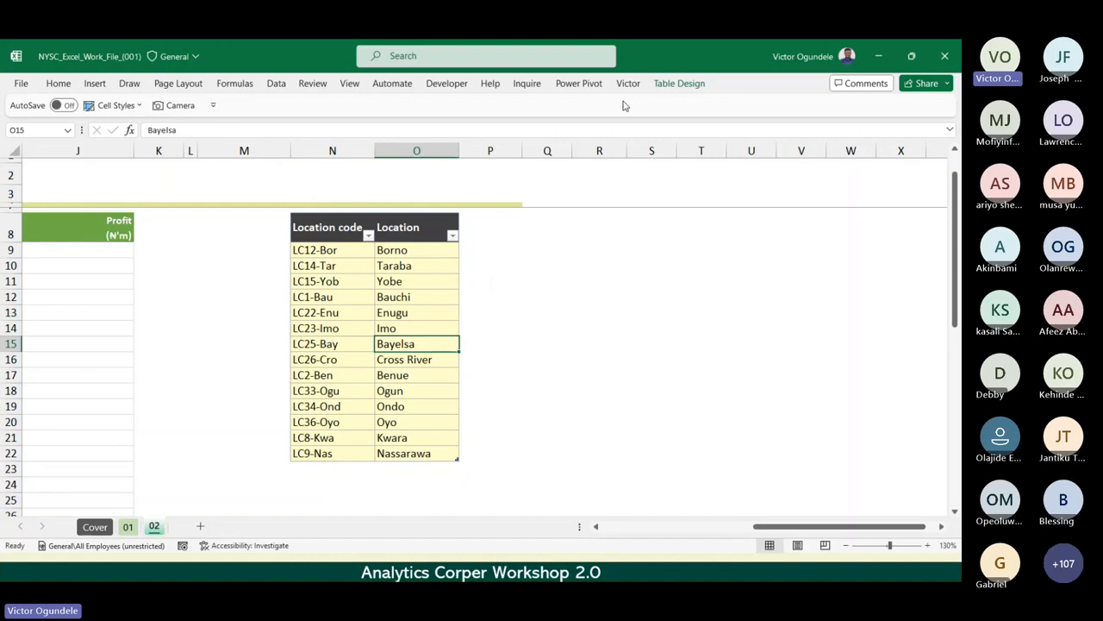
# Name the new reference table LocationData.
pyautogui.click(666, 86)
pyautogui.click(69, 122)
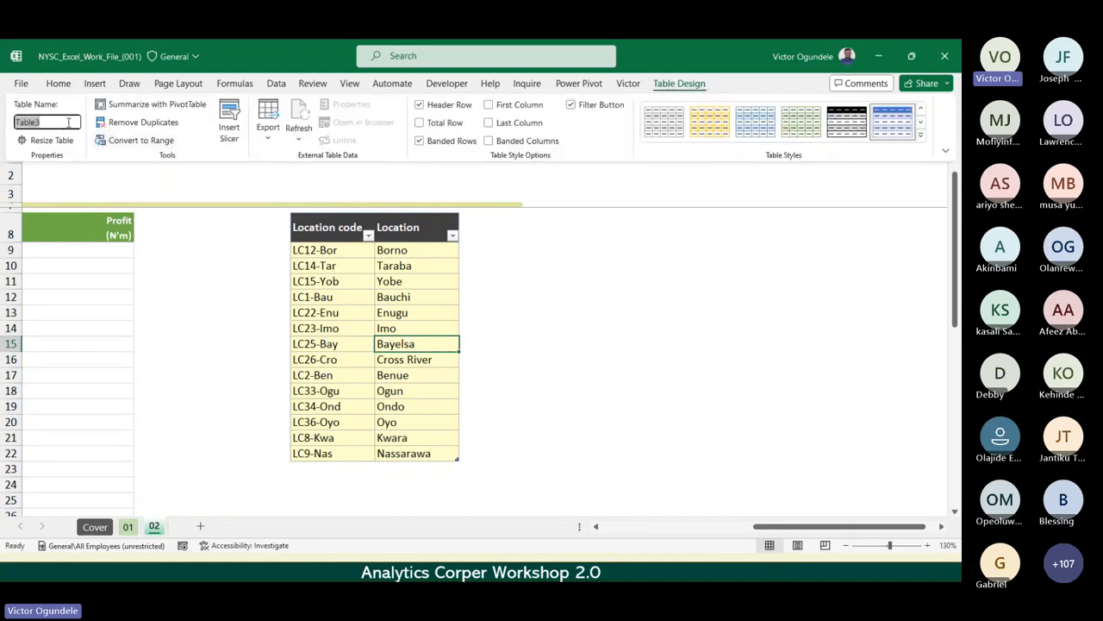
pyautogui.write('LocationData')
pyautogui.click(395, 345)
pyautogui.click(354, 316)
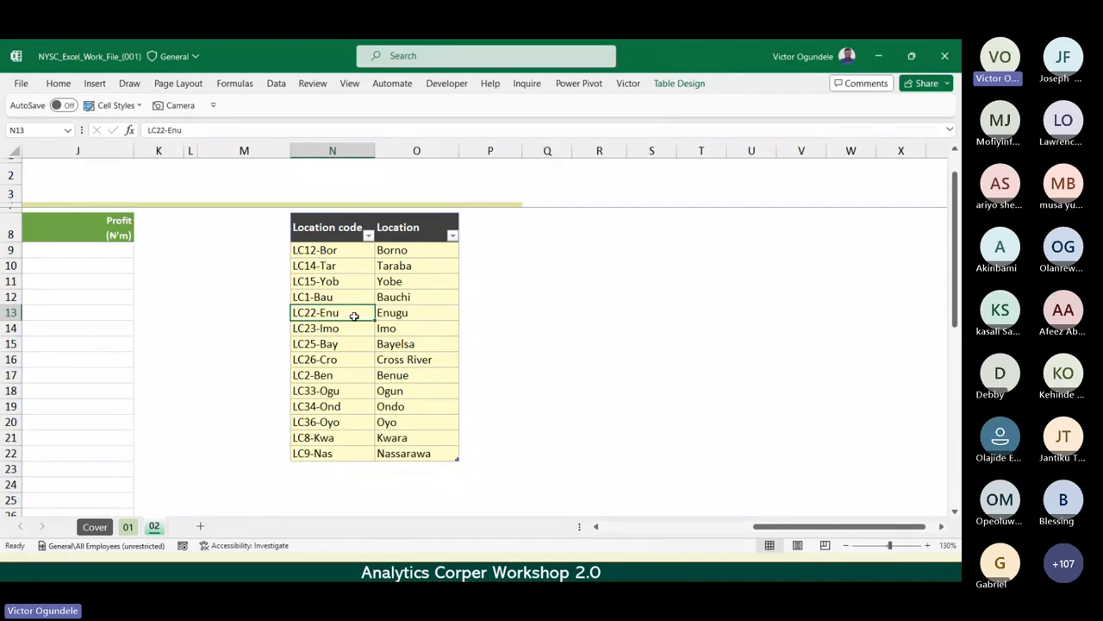
# Convert the main data range C8:J28 into an Excel table with headers.
pyautogui.scroll(-3, 353, 315)
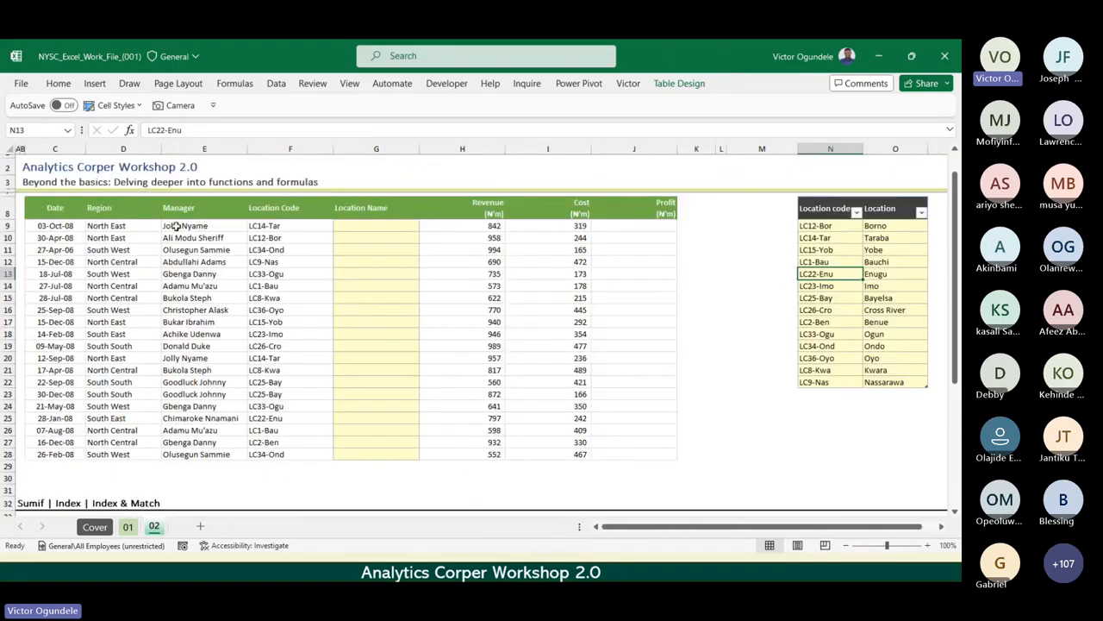
pyautogui.click(48, 207)
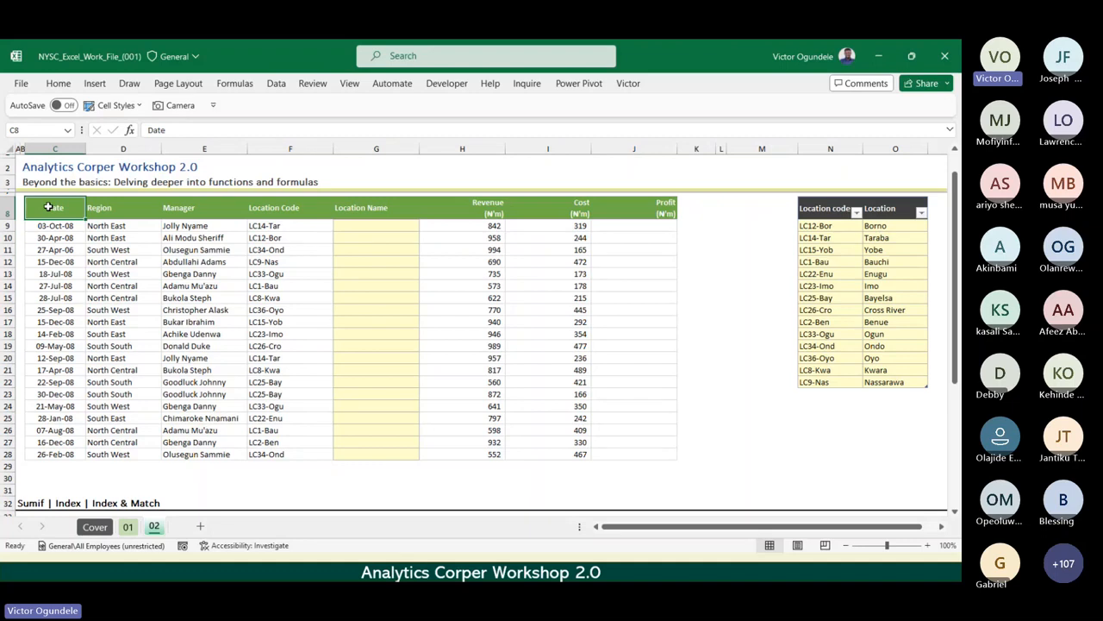
pyautogui.moveTo(48, 207); pyautogui.dragTo(640, 450)
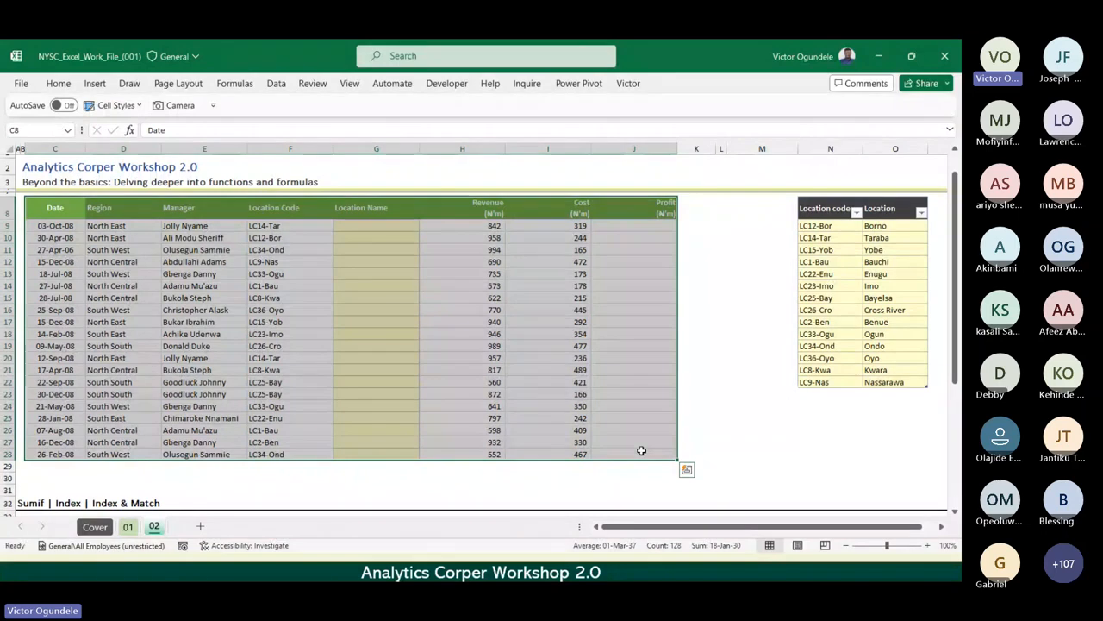
pyautogui.hotkey('ctrl', 't')
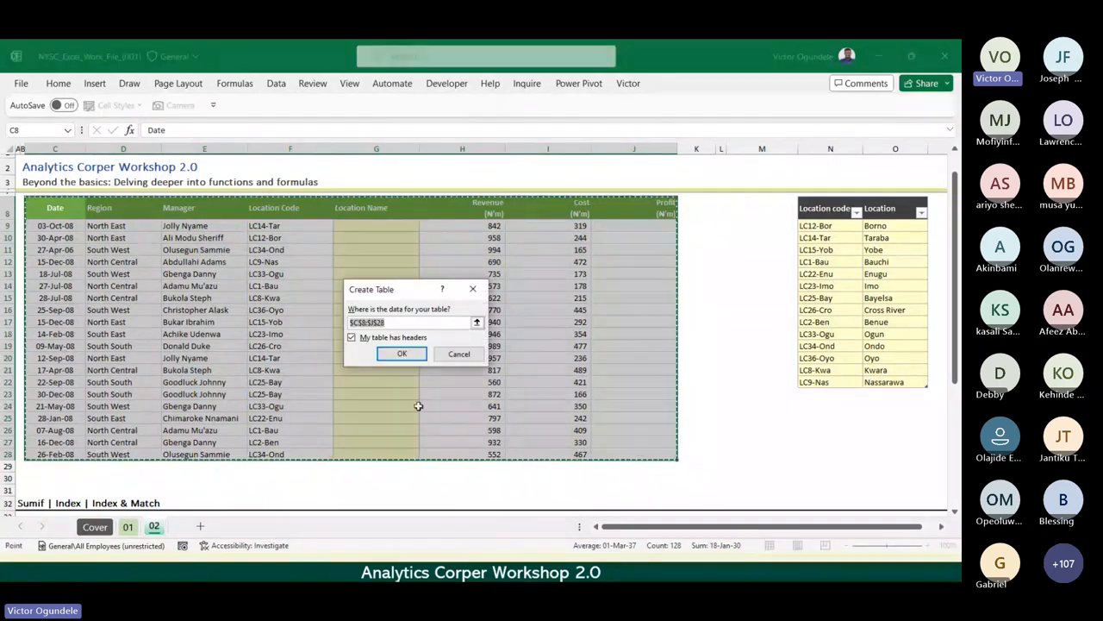
pyautogui.click(393, 357)
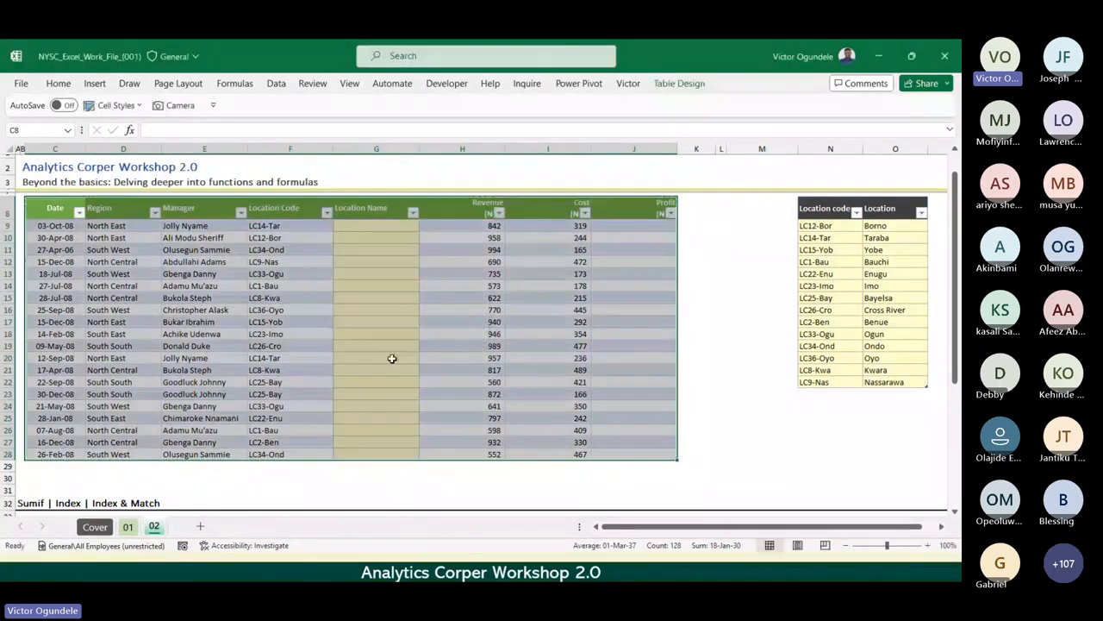
# Name the main data table SalesData.
pyautogui.click(679, 84)
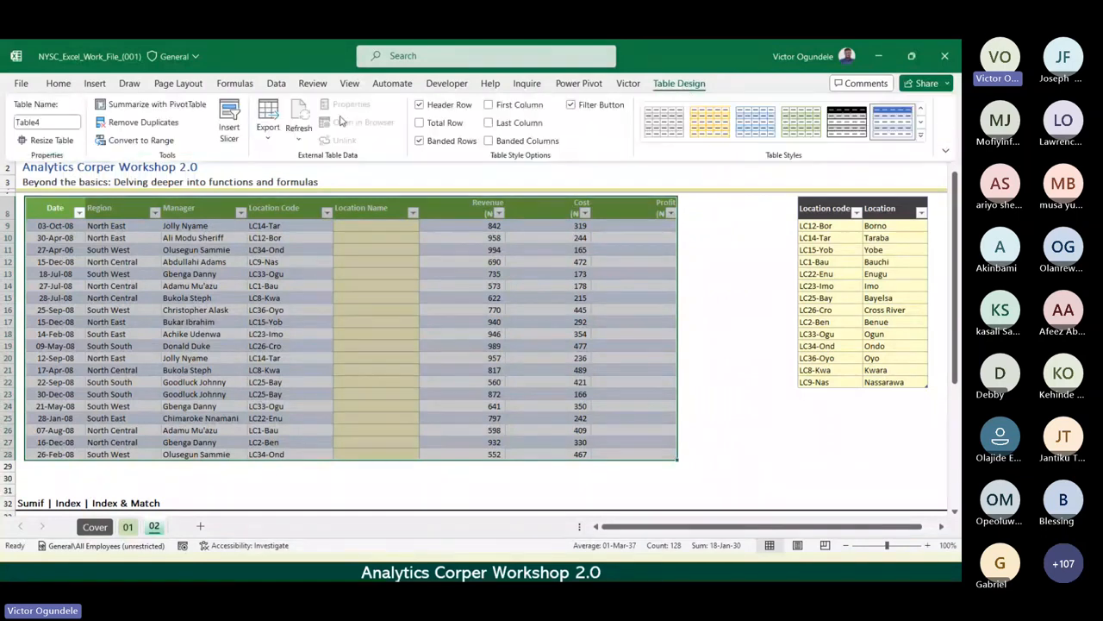
pyautogui.click(59, 122)
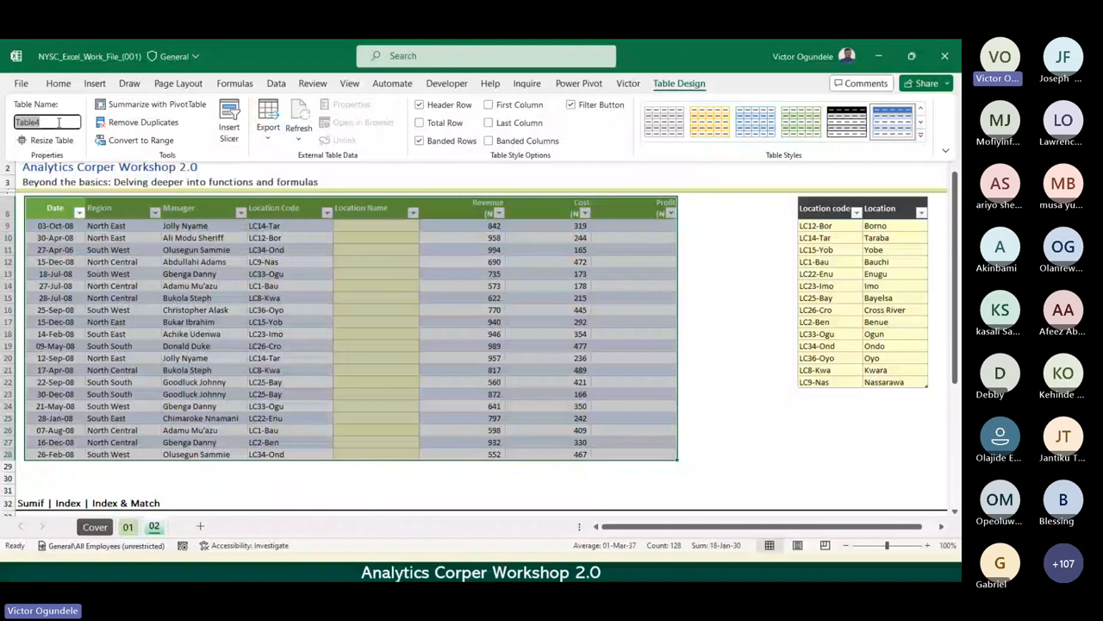
pyautogui.press('BackSpace')
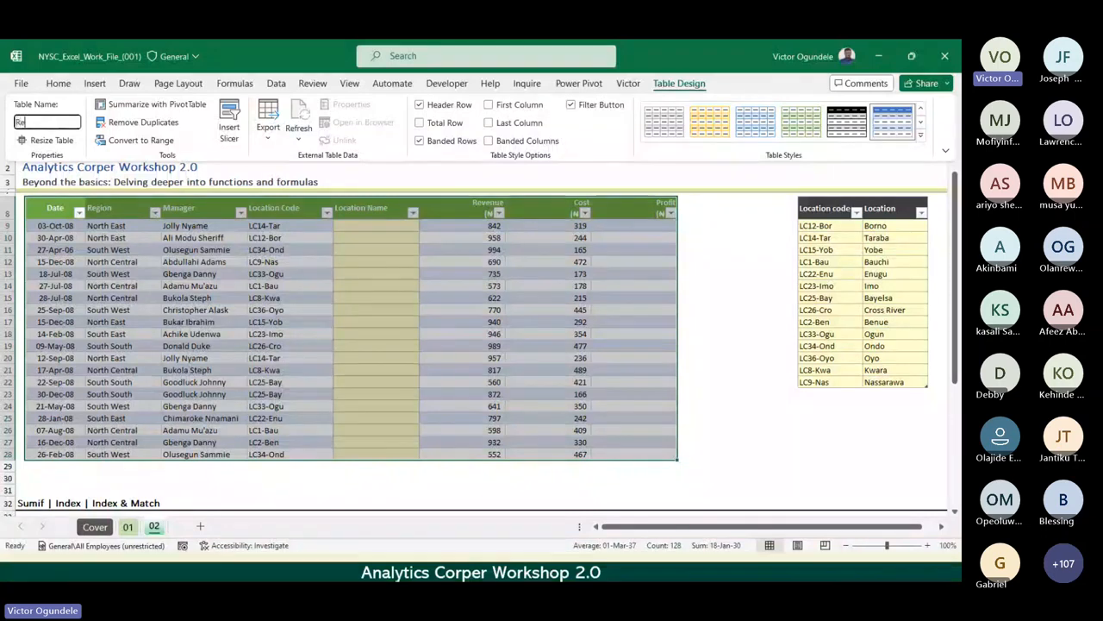
pyautogui.write('SalesD')
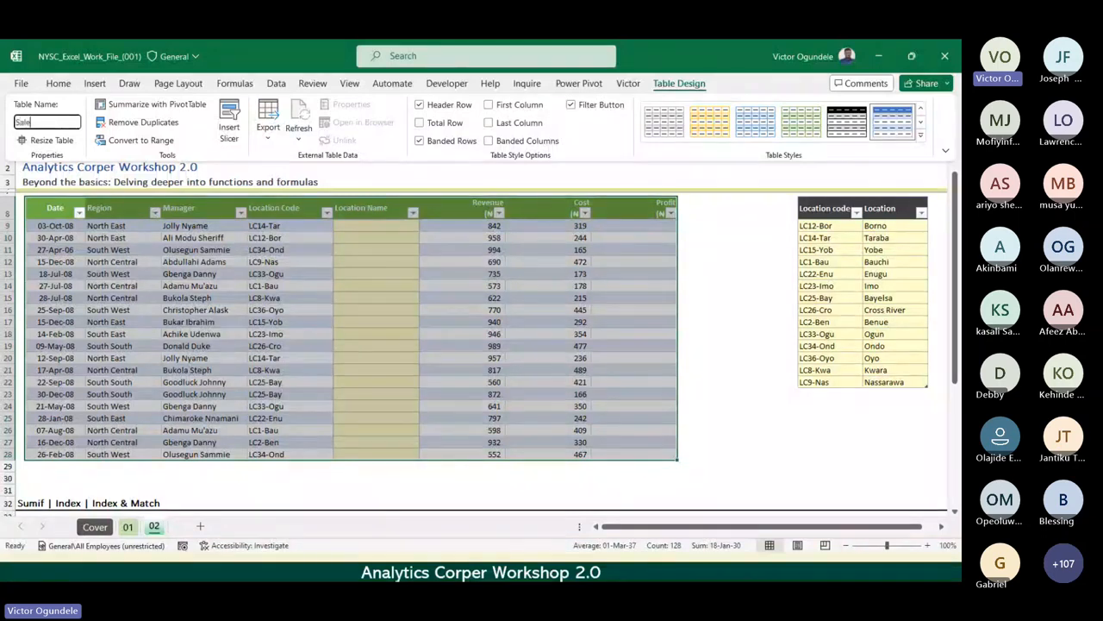
pyautogui.write('ata')
pyautogui.press('Return')
pyautogui.click(388, 307)
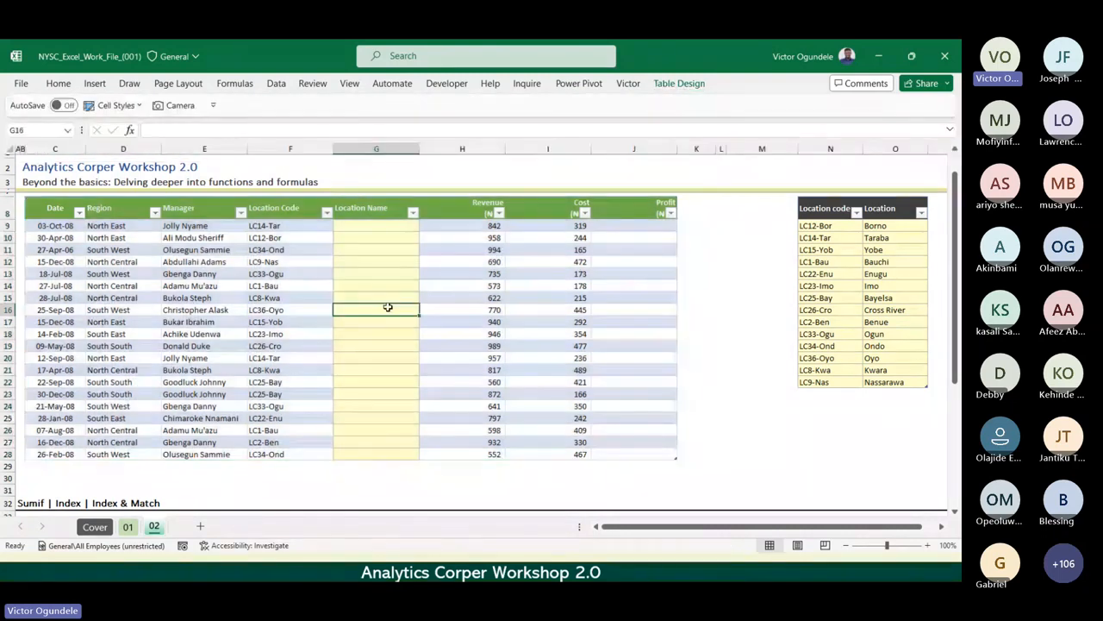
# Select the whole reference table N8:O22 and check the table name assigned to it.
pyautogui.click(815, 215)
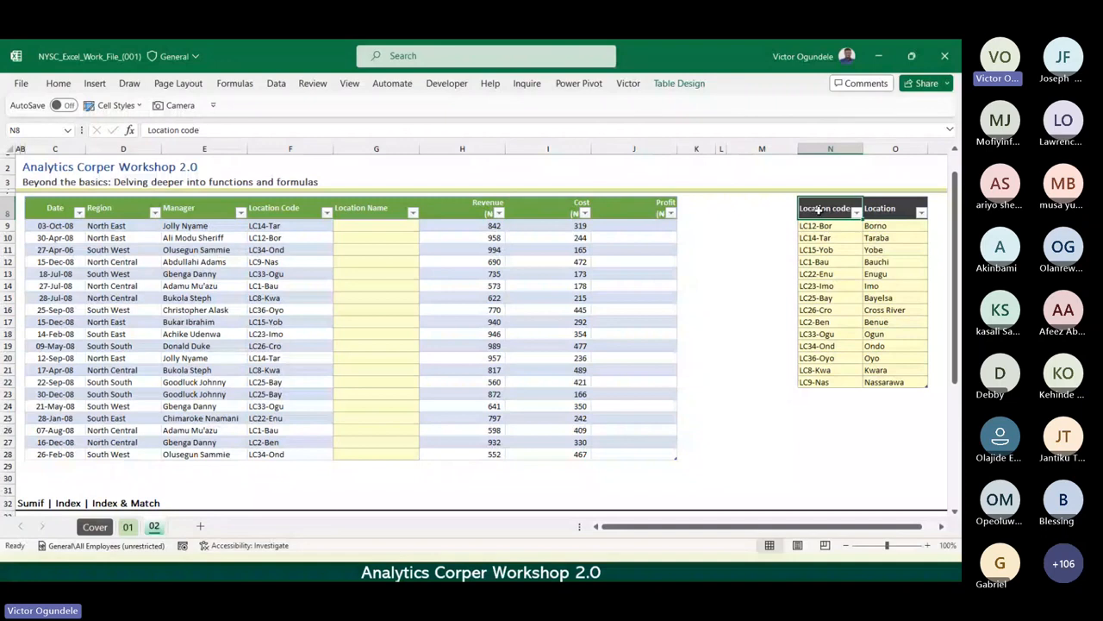
pyautogui.moveTo(814, 215); pyautogui.dragTo(907, 388)
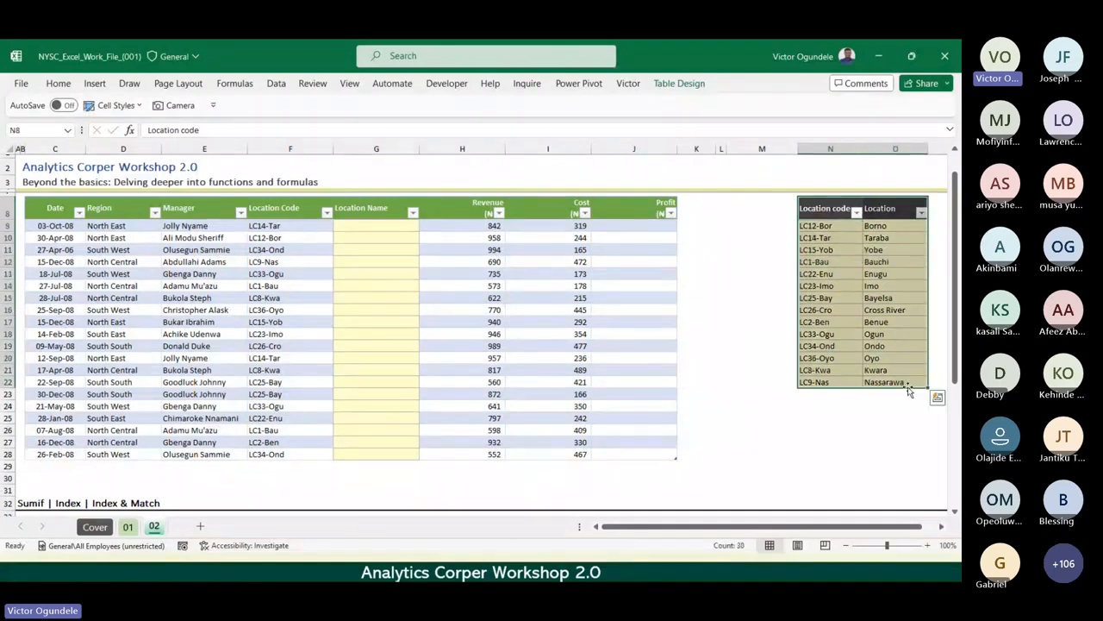
pyautogui.scroll(2, 907, 386)
pyautogui.scroll(3, 907, 386)
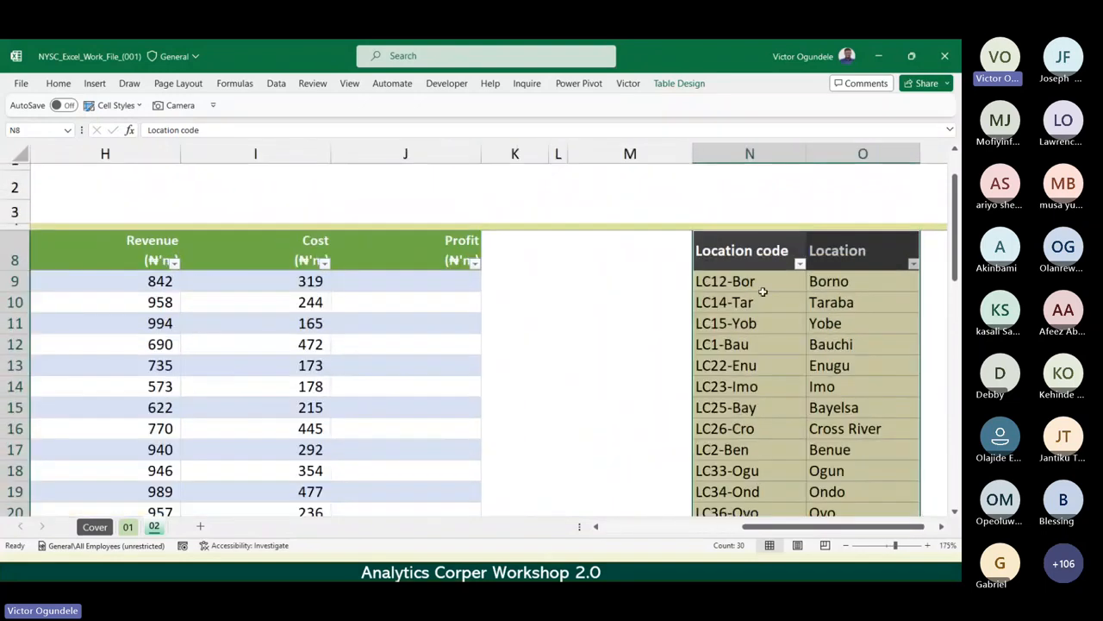
pyautogui.click(738, 260)
pyautogui.scroll(-2, 738, 260)
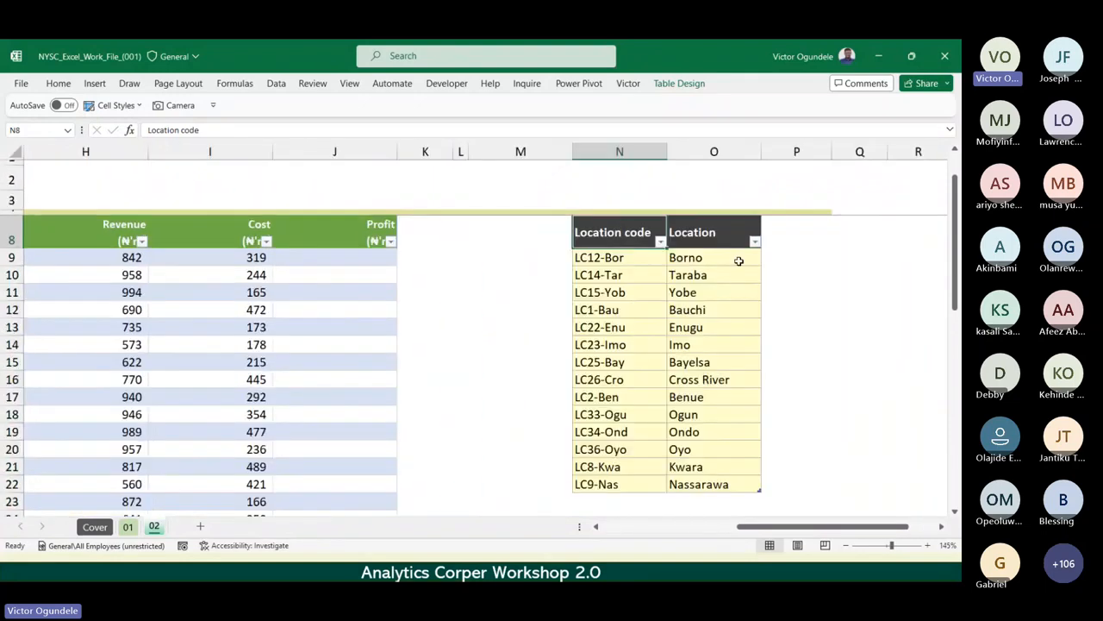
pyautogui.hotkey('ctrl', 'a')
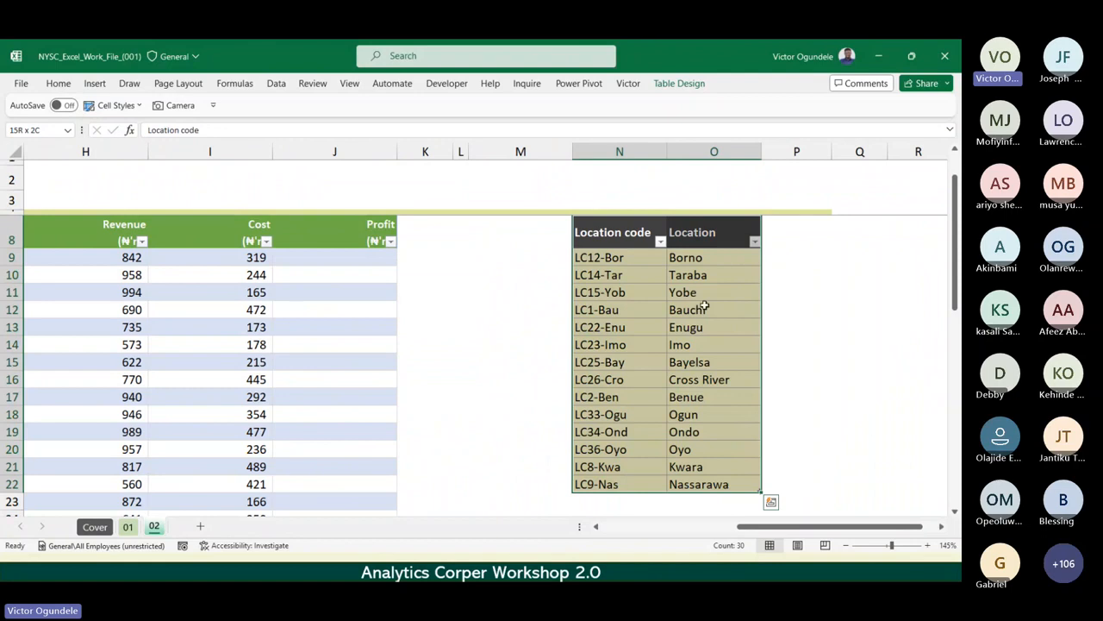
pyautogui.click(681, 83)
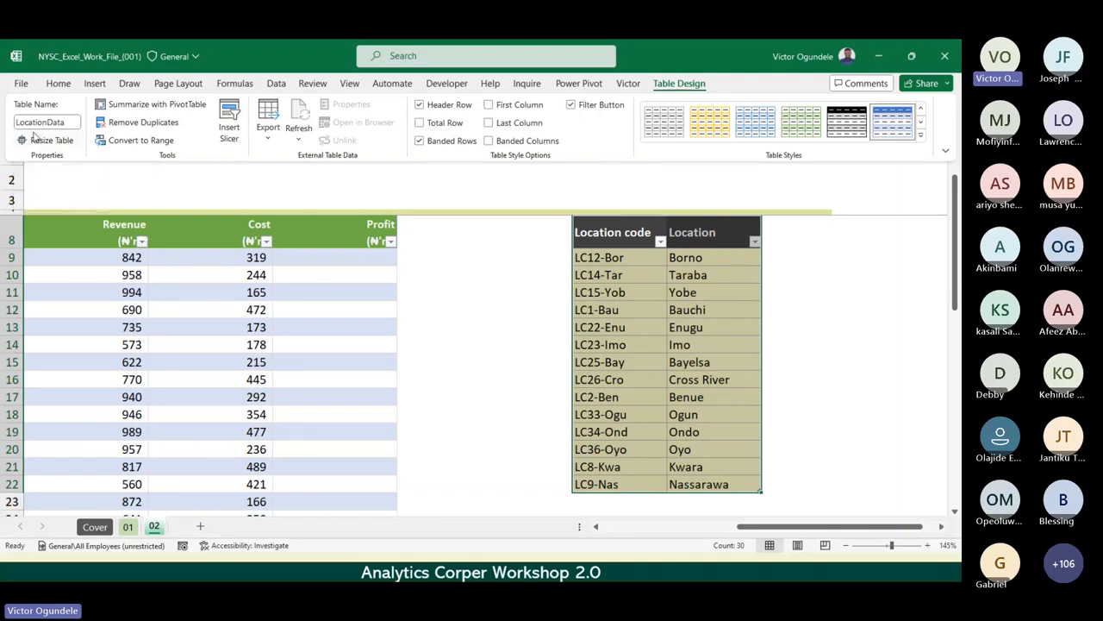
pyautogui.click(457, 361)
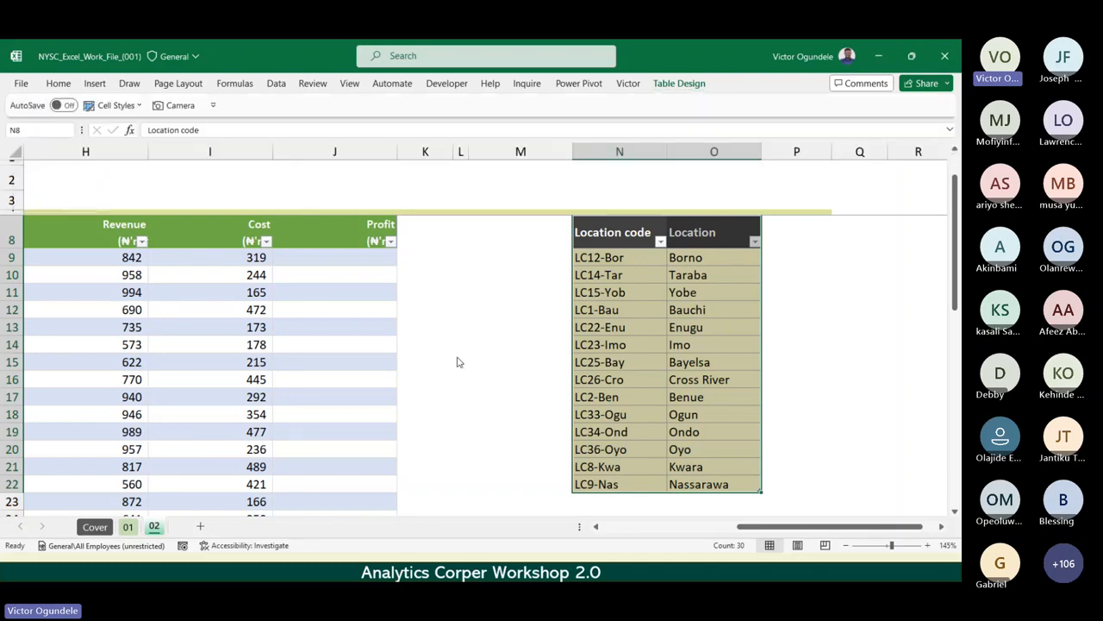
# Select the whole main data table C8:J28 and check the table name assigned to it.
pyautogui.scroll(-2, 458, 360)
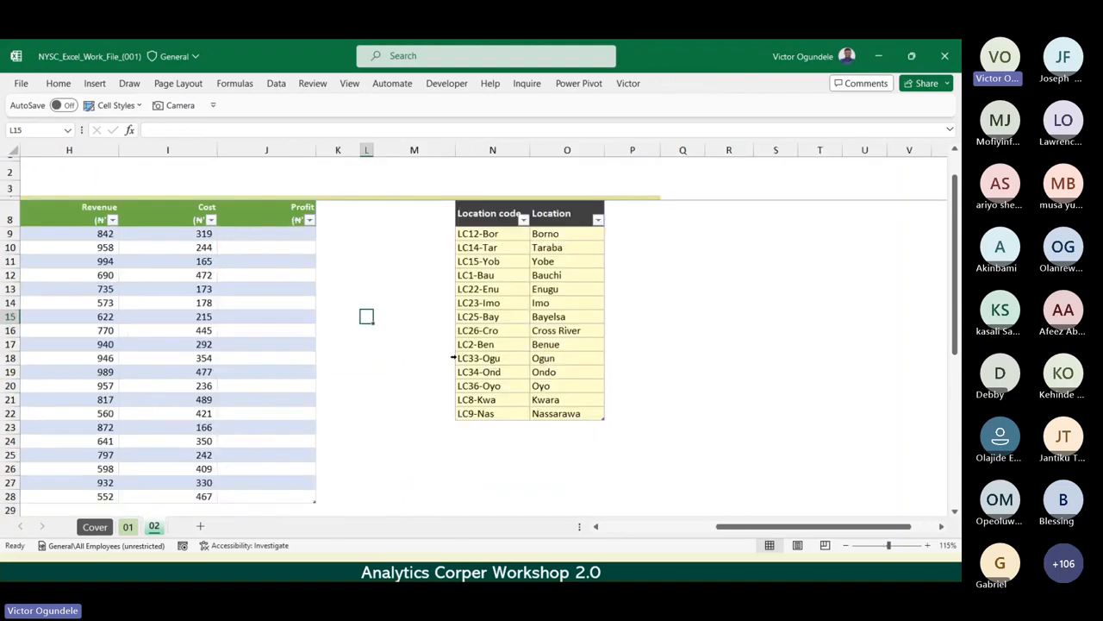
pyautogui.hscroll(-3, 453, 358)
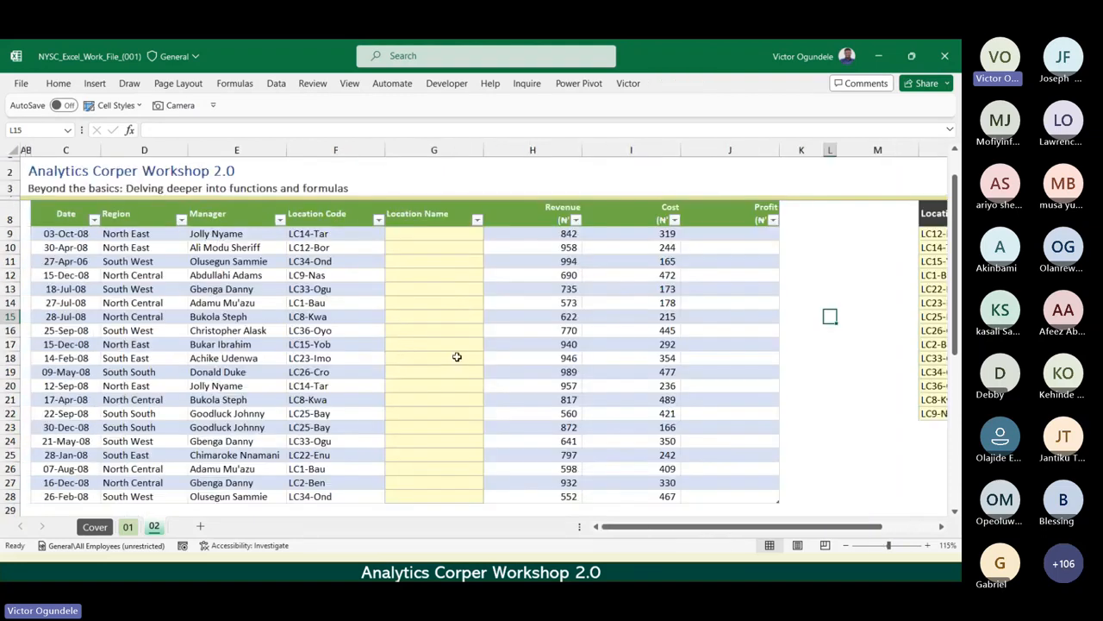
pyautogui.click(63, 211)
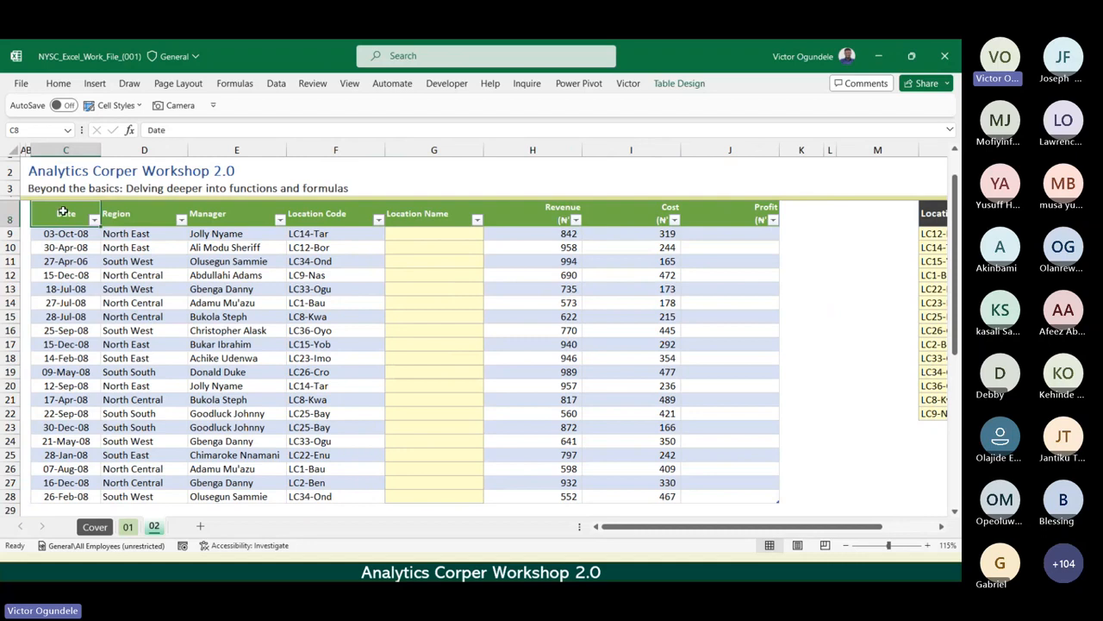
pyautogui.moveTo(63, 211)
pyautogui.mouseDown()
pyautogui.moveTo(512, 285)
pyautogui.moveTo(695, 443)
pyautogui.moveTo(701, 492)
pyautogui.mouseUp()
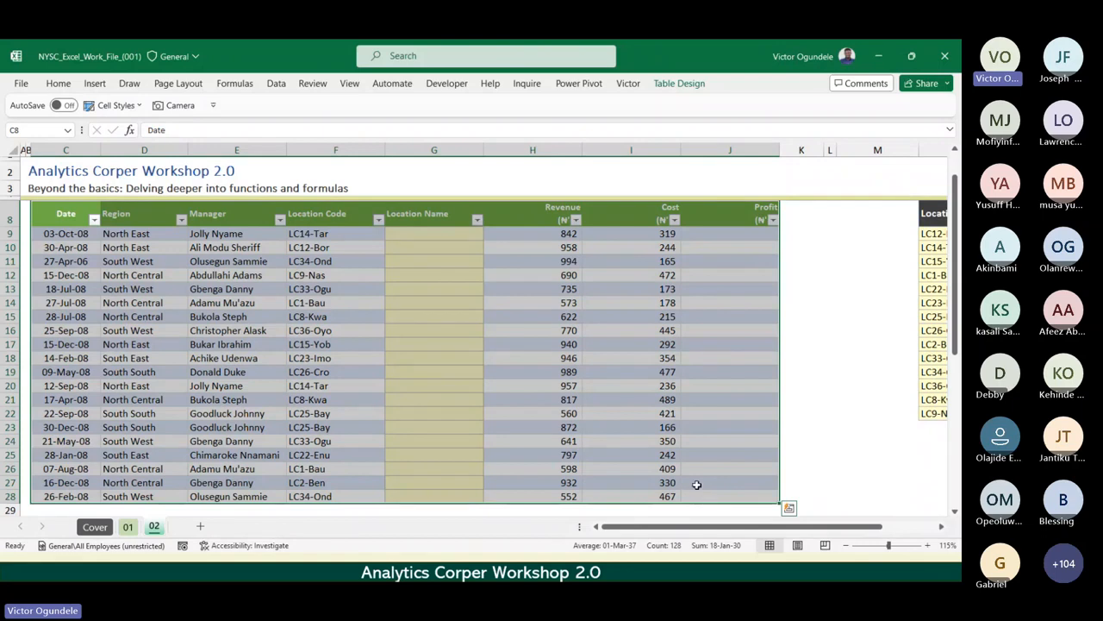
pyautogui.click(668, 85)
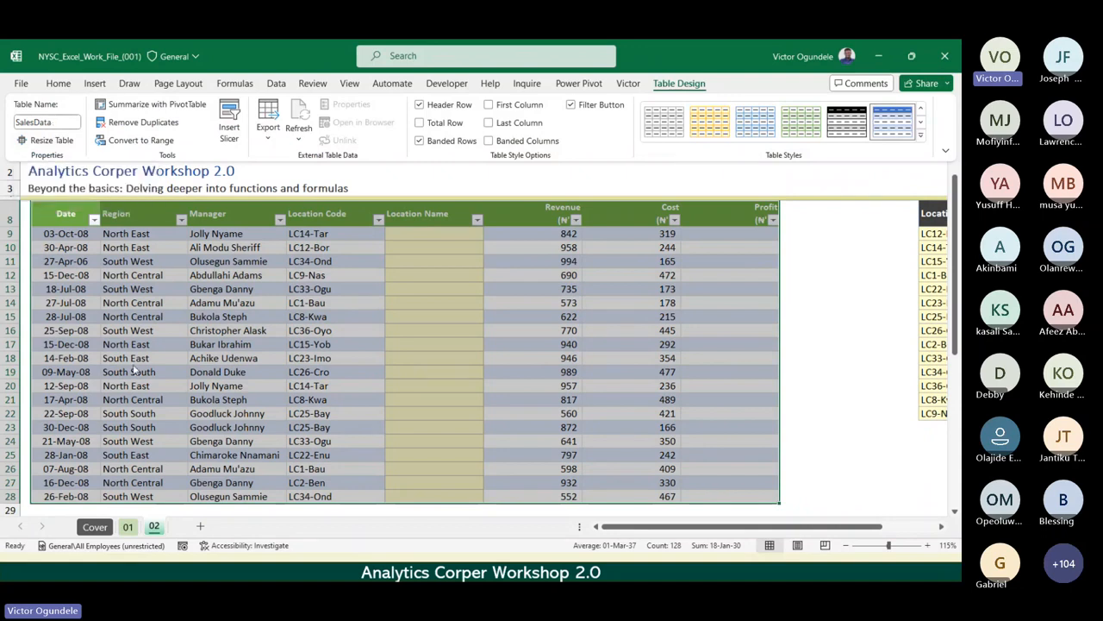
pyautogui.click(425, 259)
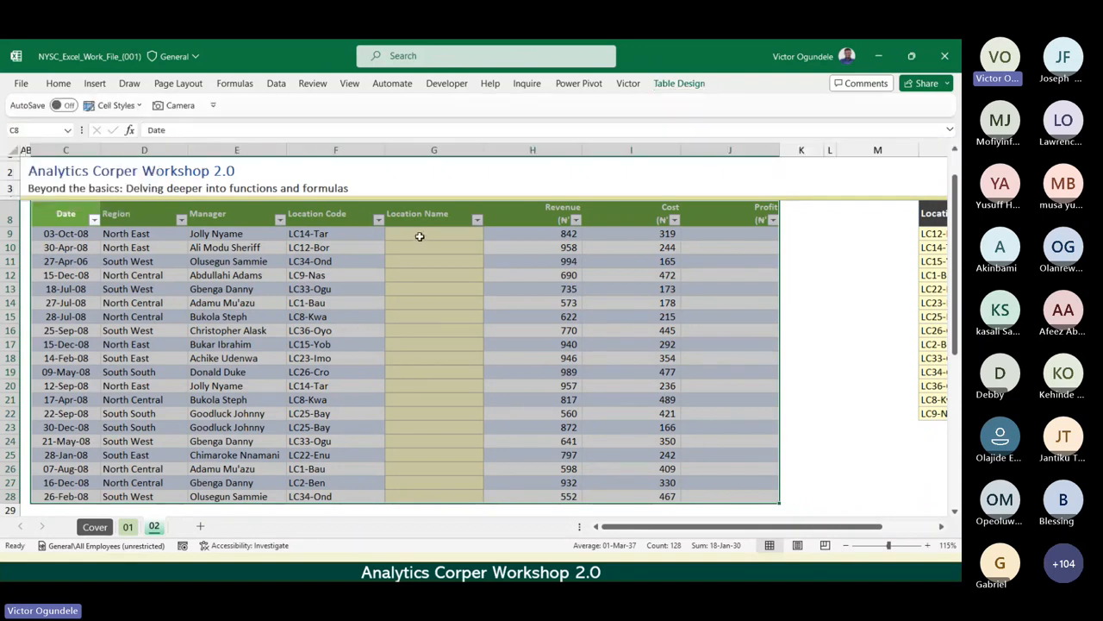
# Fill the Profit column of the main table from J9 with a structured-reference formula subtracting Cost from Revenue.
pyautogui.click(420, 236)
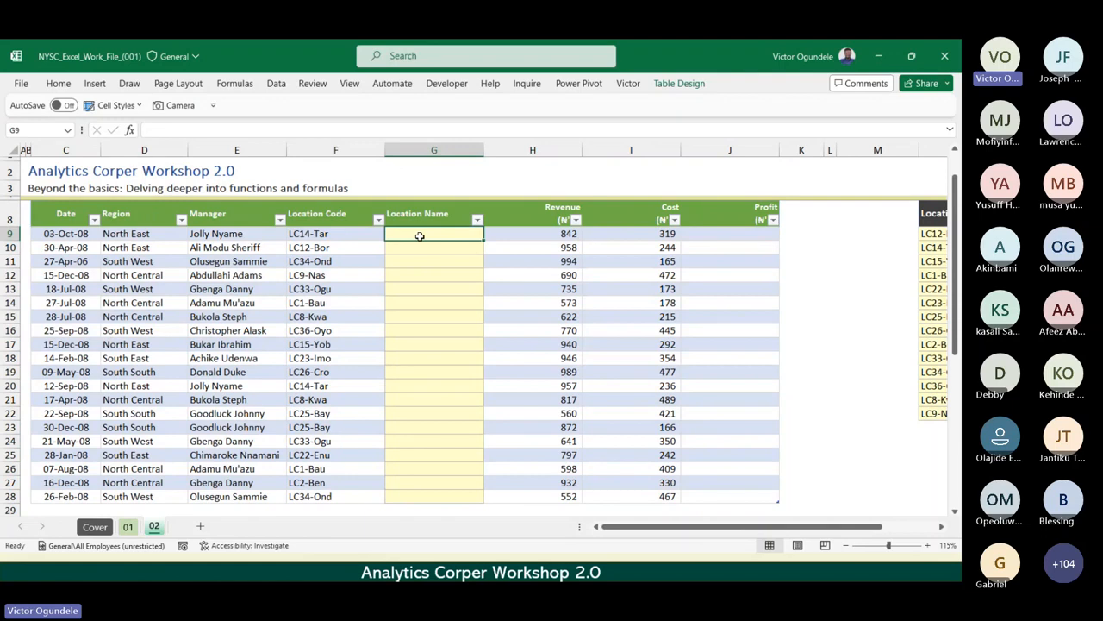
pyautogui.press('Right')
pyautogui.press('Right')
pyautogui.press('Right')
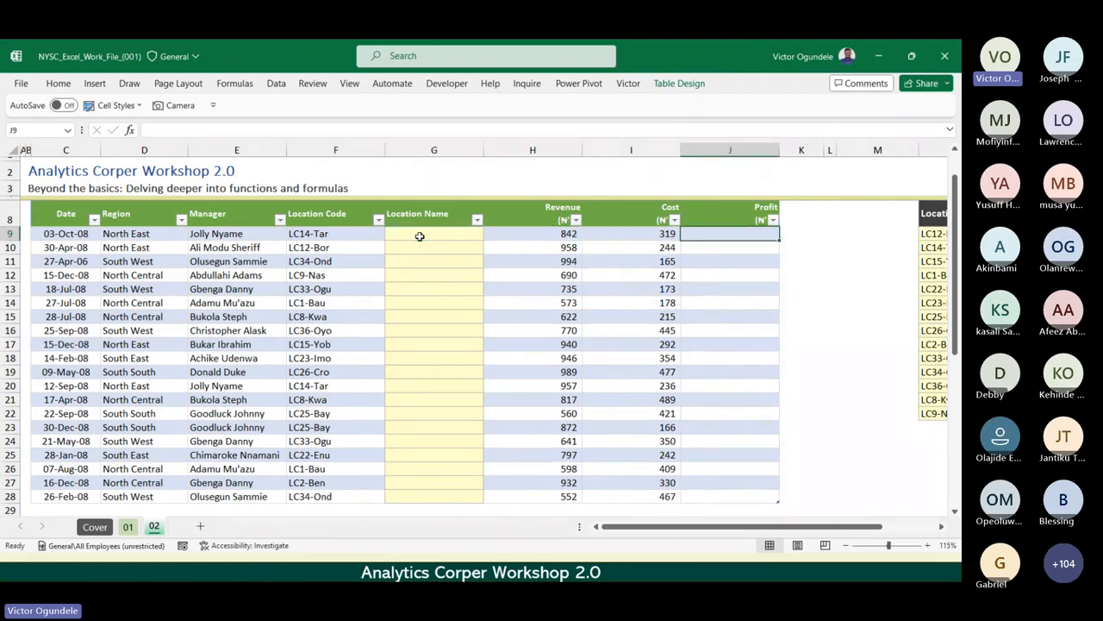
pyautogui.scroll(1, 419, 236)
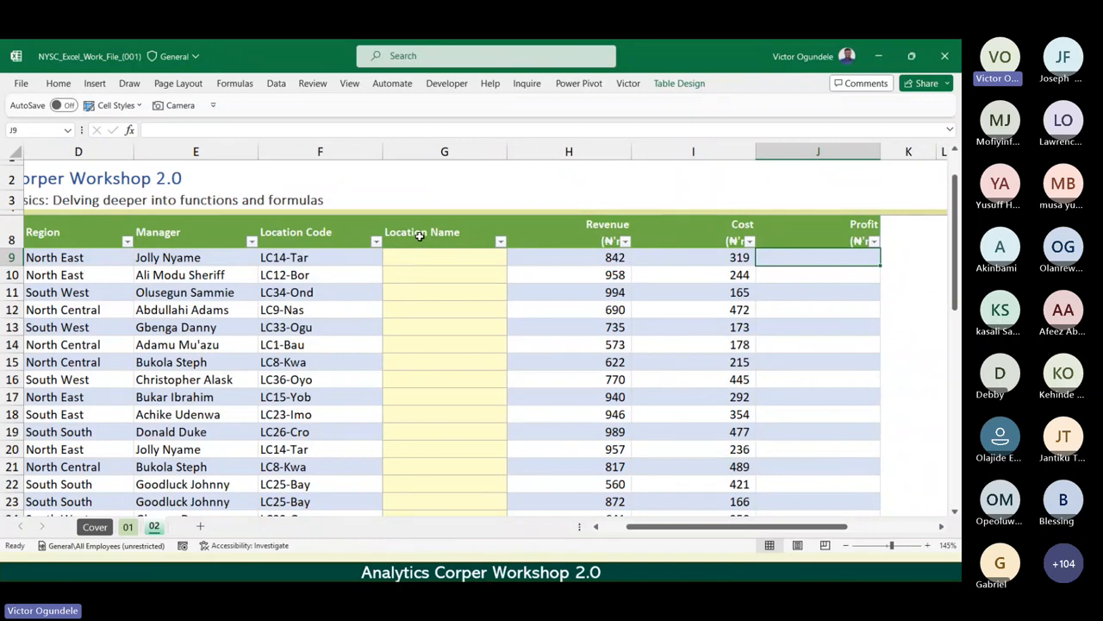
pyautogui.write('=')
pyautogui.press('Left')
pyautogui.press('Left')
pyautogui.write('-')
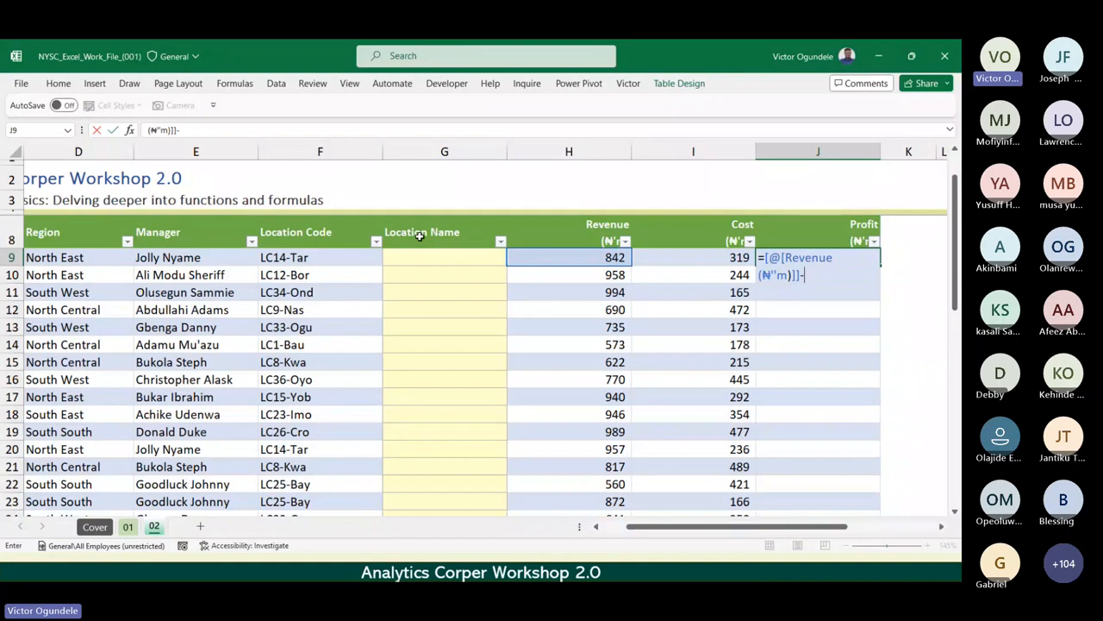
pyautogui.press('Left')
pyautogui.hotkey('ctrl', 'Return')
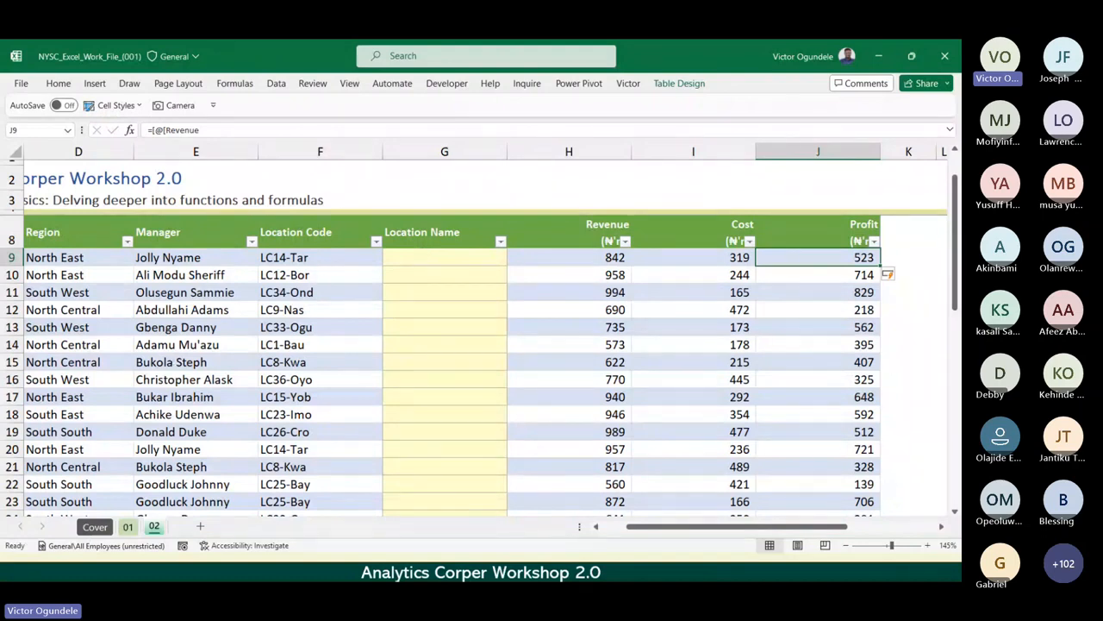
pyautogui.hotkey('alt', 'Tab')
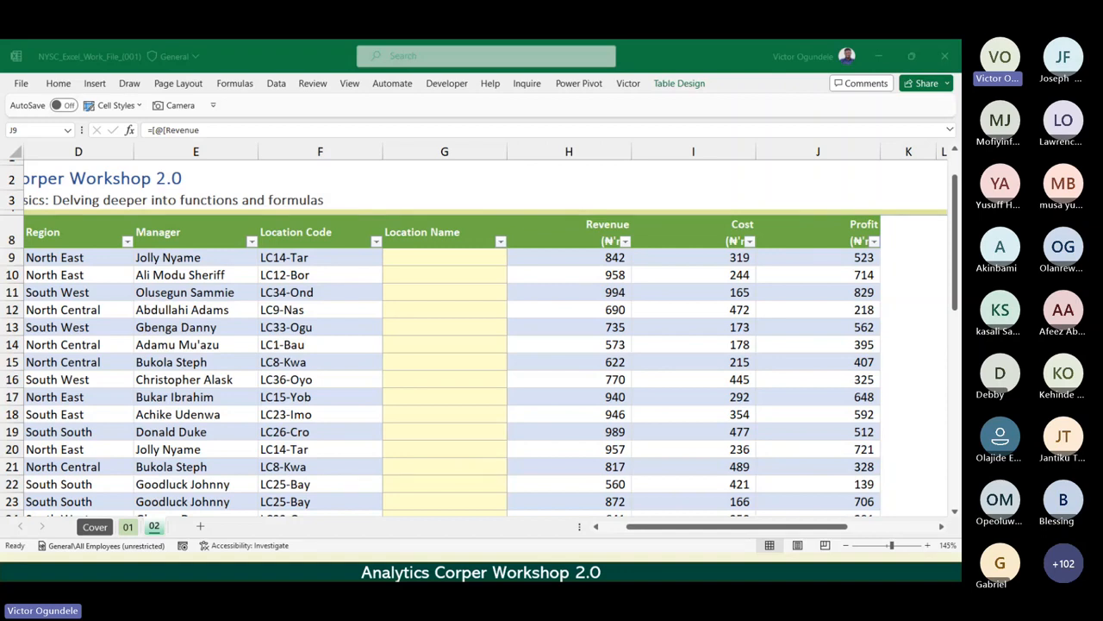
pyautogui.hotkey('alt', 'Tab')
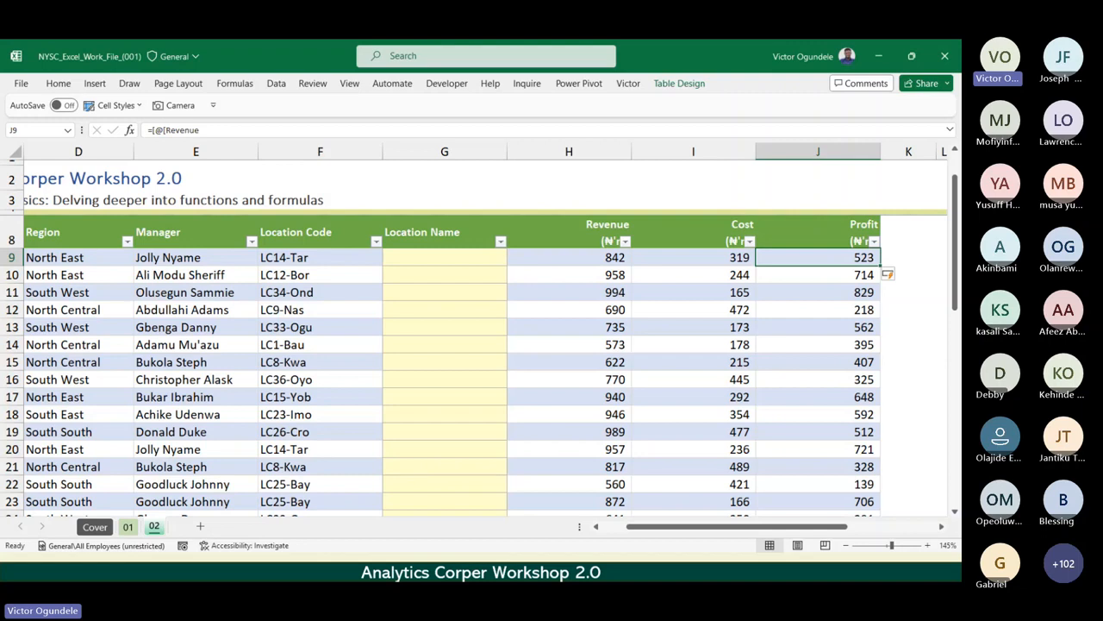
# Examine the first location code in F9 beside the empty Location Name column, and the Location code and Location columns of reference range N8:O22.
pyautogui.press('Left')
pyautogui.press('Left')
pyautogui.press('Left')
pyautogui.press('Left')
pyautogui.press('Right')
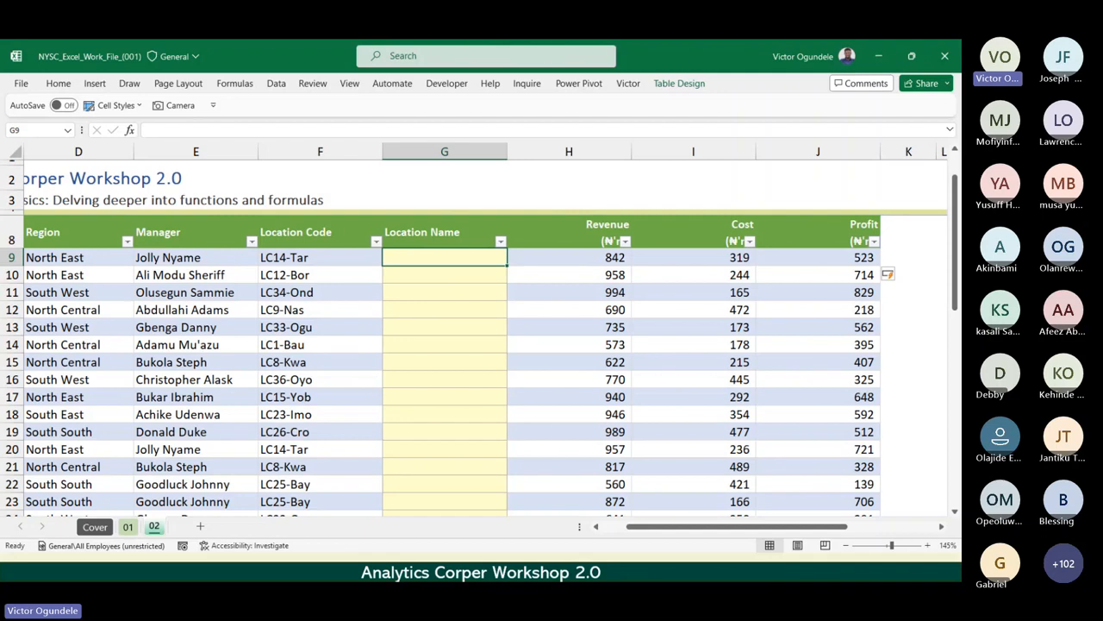
pyautogui.scroll(-1, 474, 328)
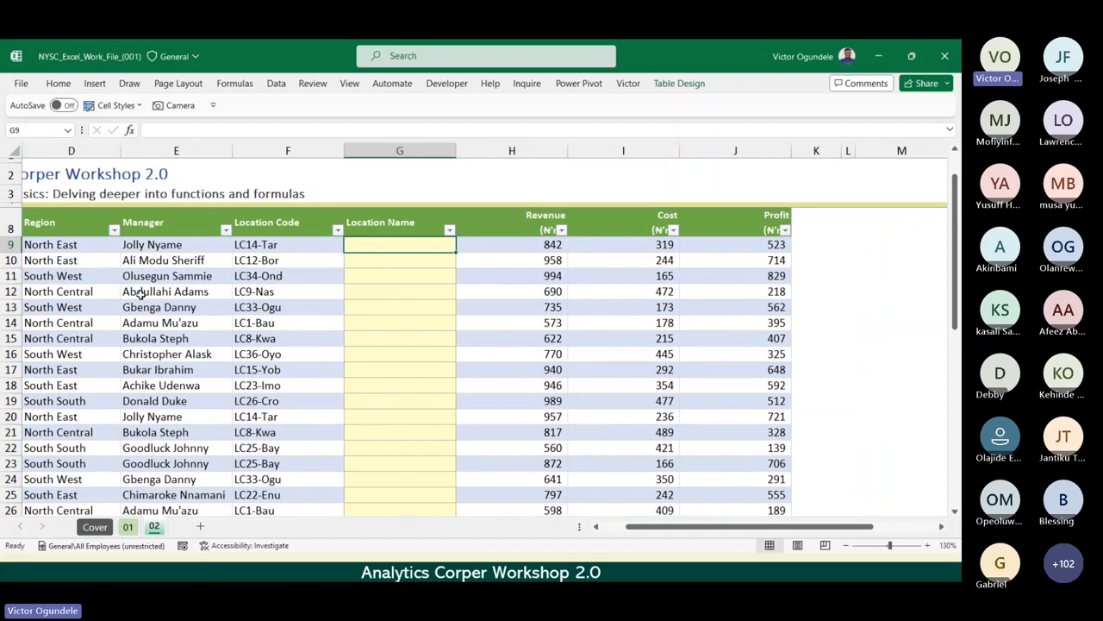
pyautogui.click(322, 243)
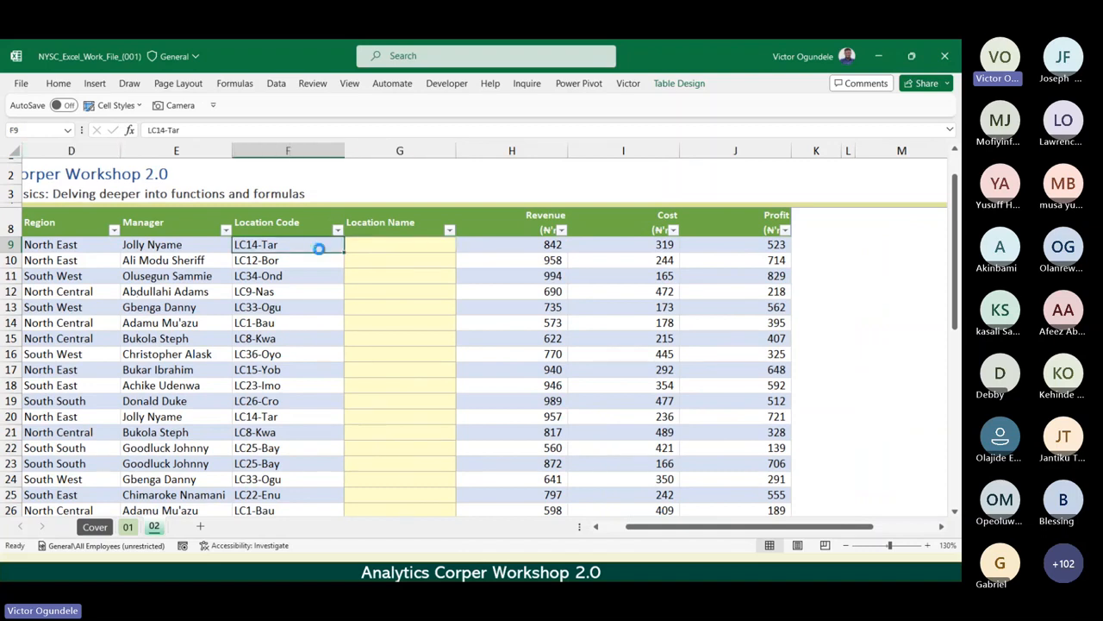
pyautogui.scroll(3, 319, 249)
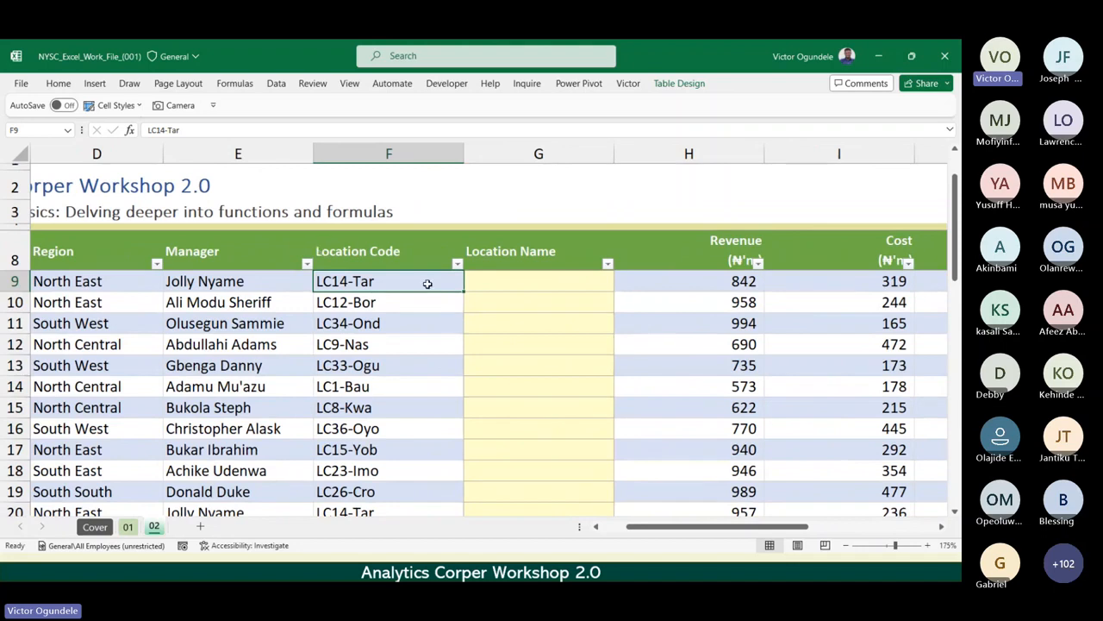
pyautogui.hscroll(5, 426, 283)
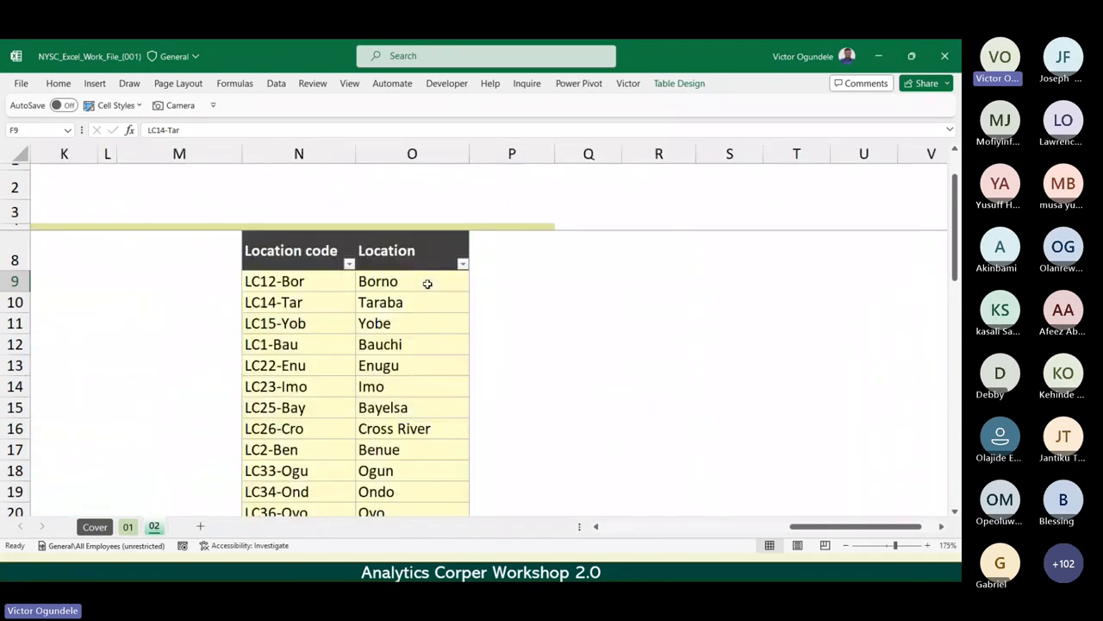
pyautogui.click(308, 269)
pyautogui.scroll(-2, 308, 271)
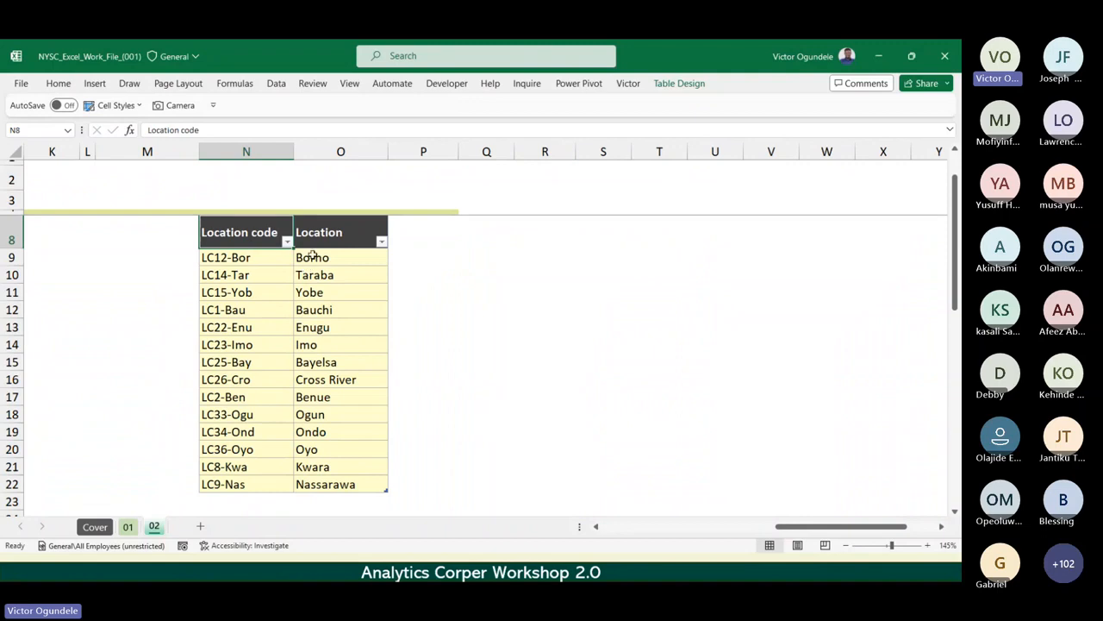
pyautogui.moveTo(249, 231); pyautogui.dragTo(378, 485)
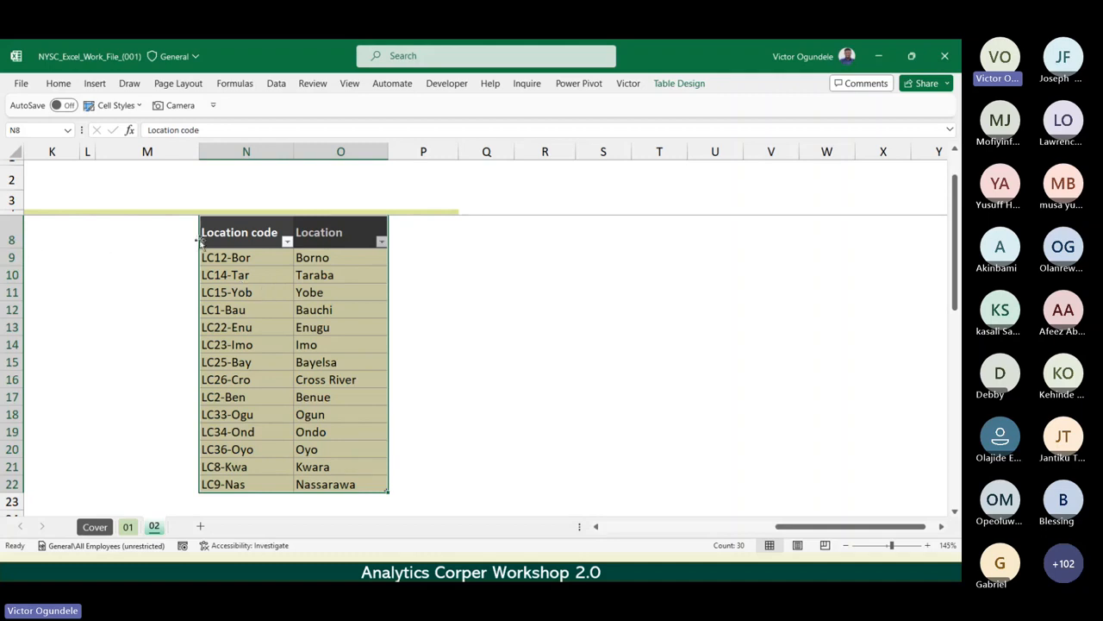
pyautogui.moveTo(231, 235); pyautogui.dragTo(236, 485)
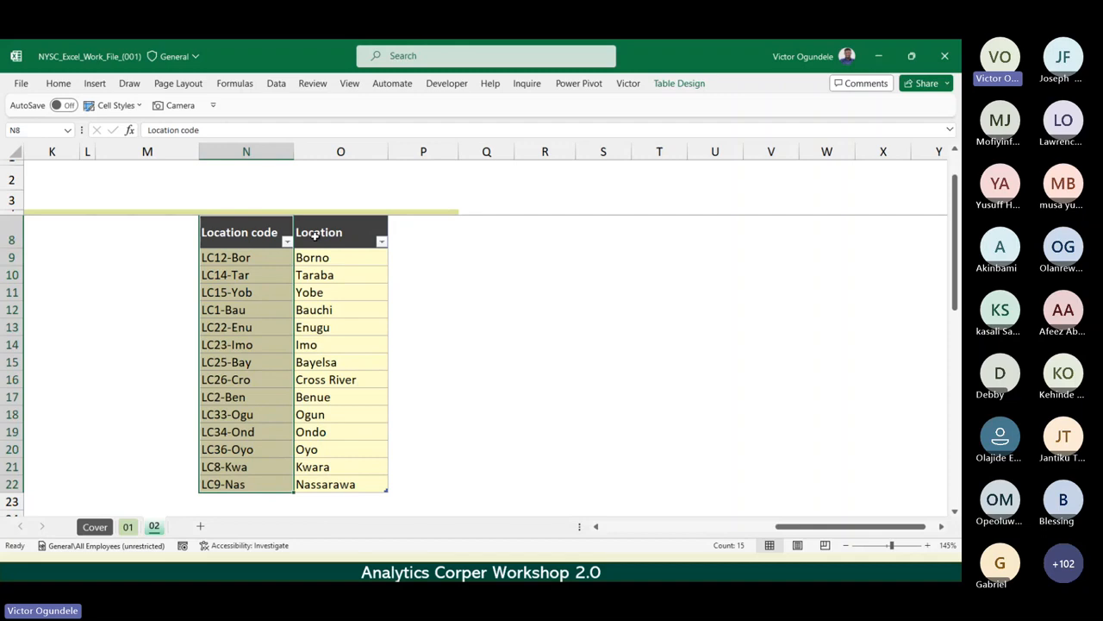
pyautogui.moveTo(317, 235); pyautogui.dragTo(317, 486)
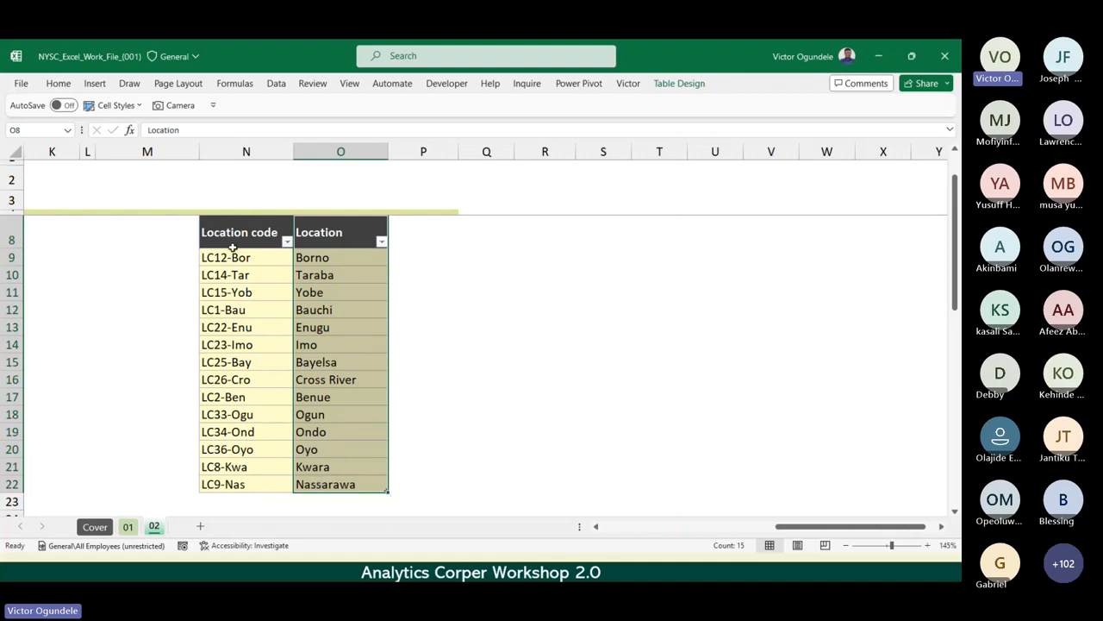
pyautogui.moveTo(233, 247); pyautogui.dragTo(234, 484)
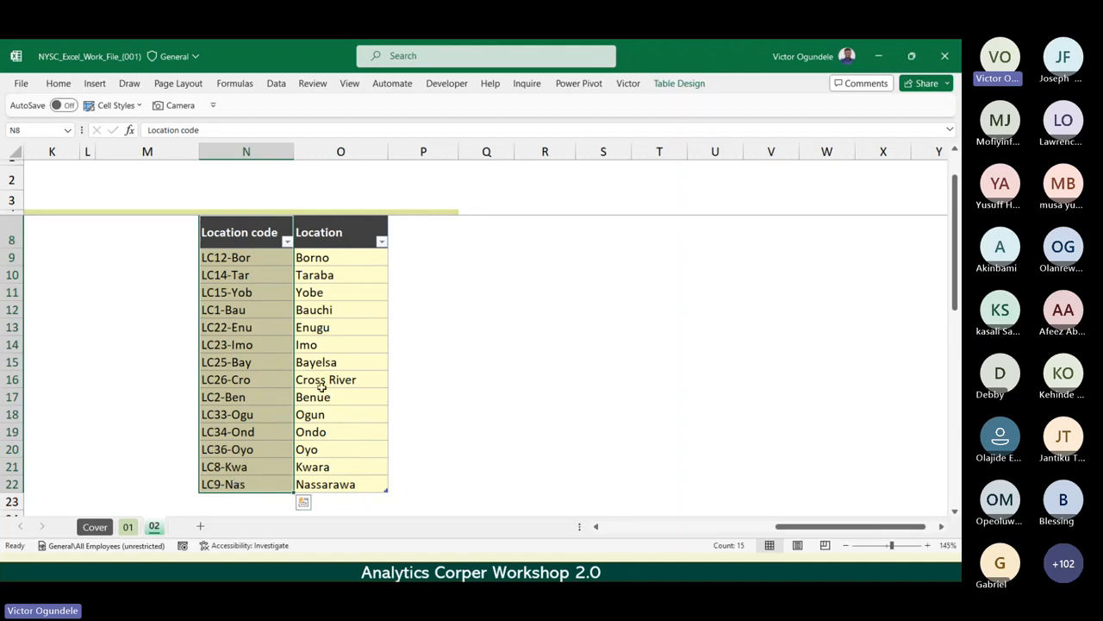
# Highlight the Location column O8:O22, and review the VLOOKUP steps point by point in the slide presentation.
pyautogui.moveTo(352, 234); pyautogui.dragTo(335, 476)
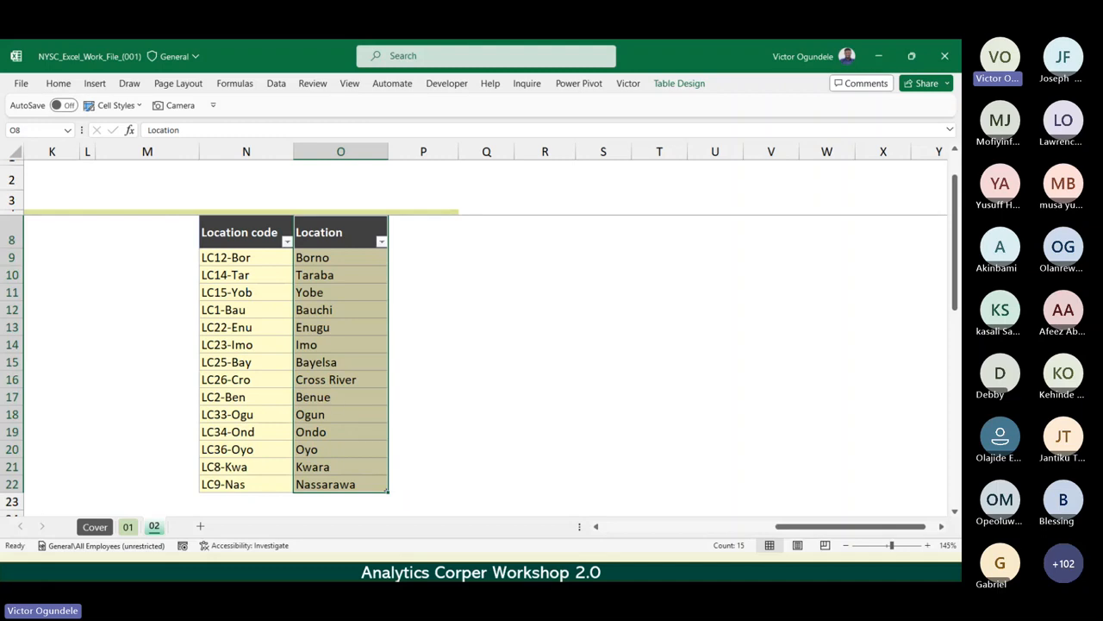
pyautogui.hotkey('alt', 'Tab')
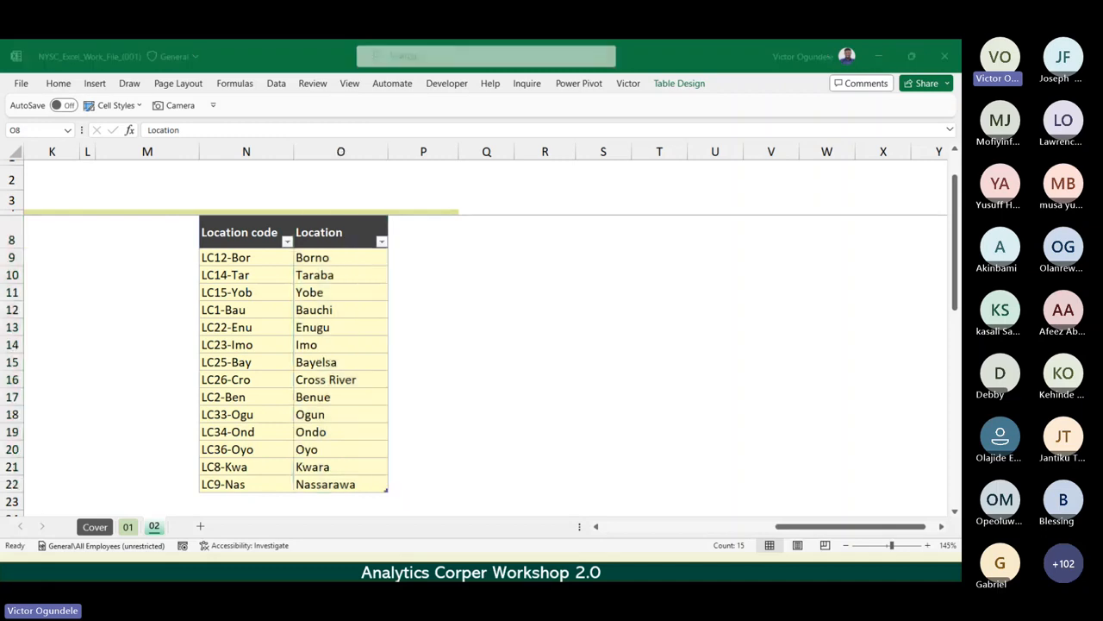
pyautogui.hotkey('alt', 'Tab')
pyautogui.hotkey('alt', 'Tab')
pyautogui.hotkey('alt', 'Tab')
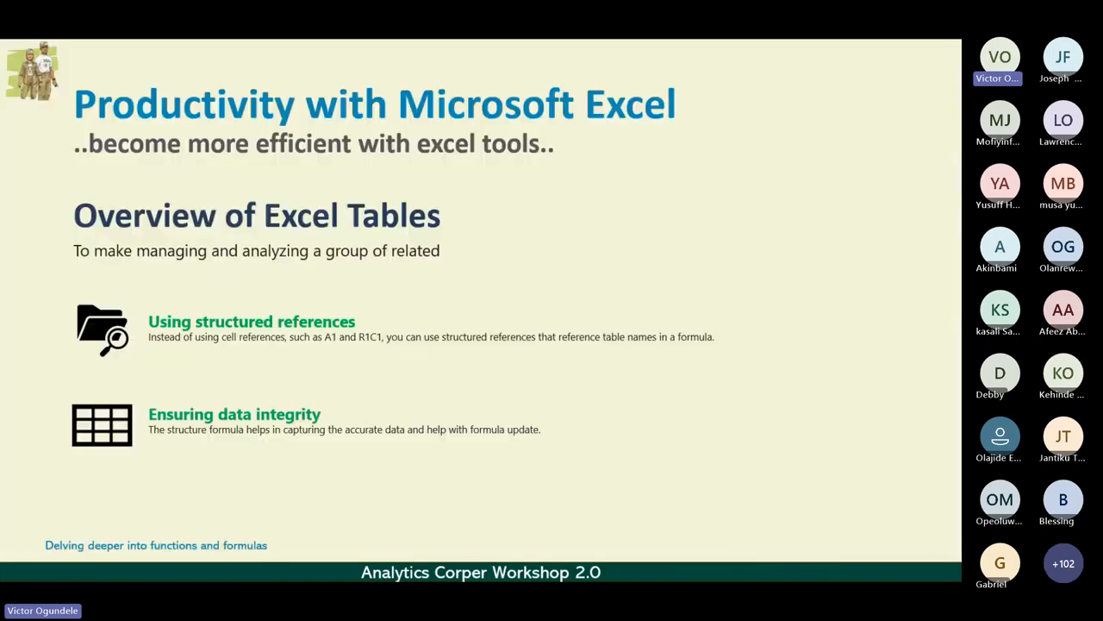
pyautogui.click(485, 310)
pyautogui.click(485, 310)
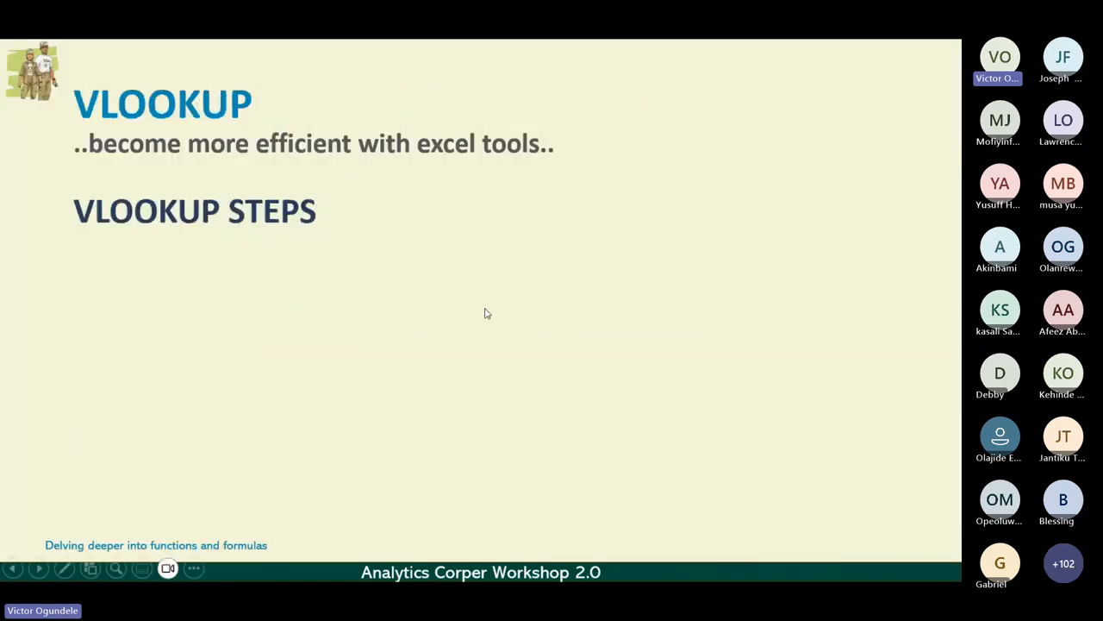
pyautogui.click(485, 309)
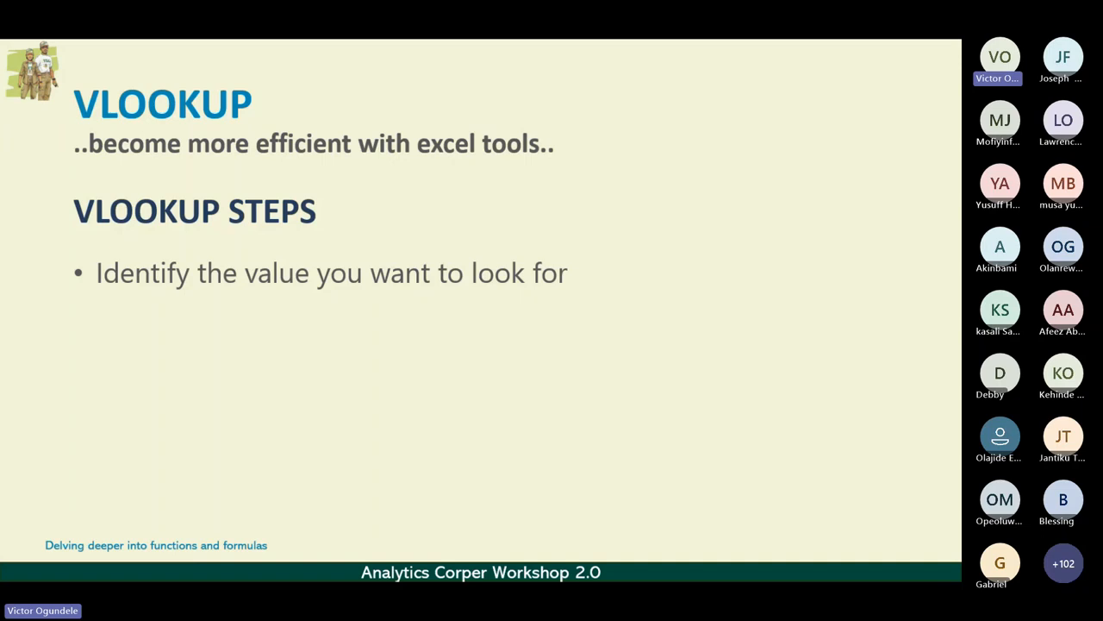
pyautogui.press('Right')
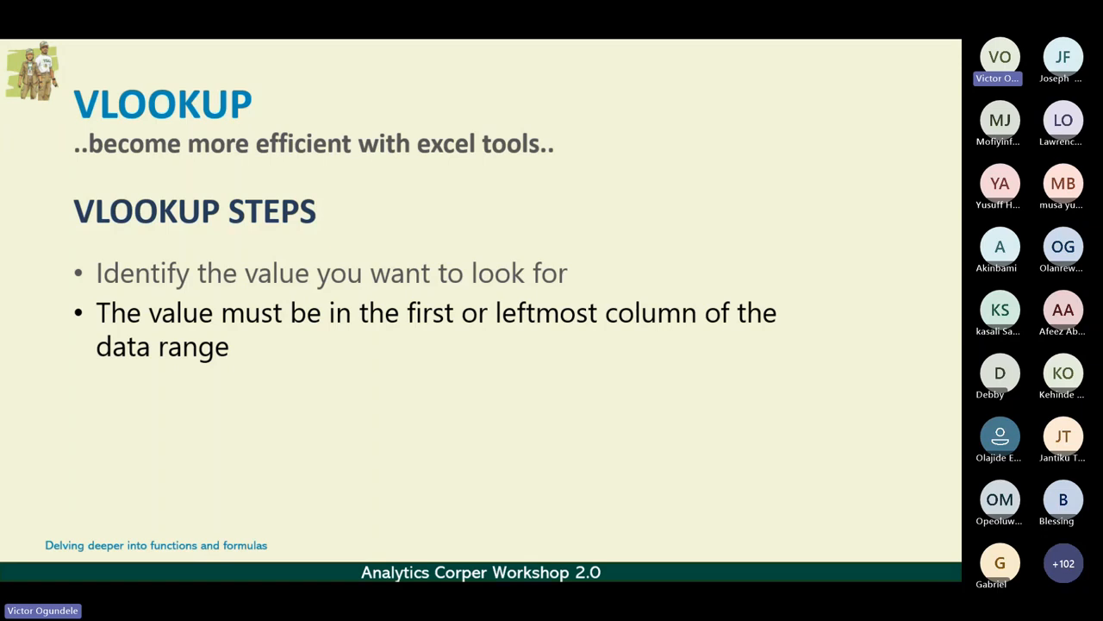
pyautogui.press('Right')
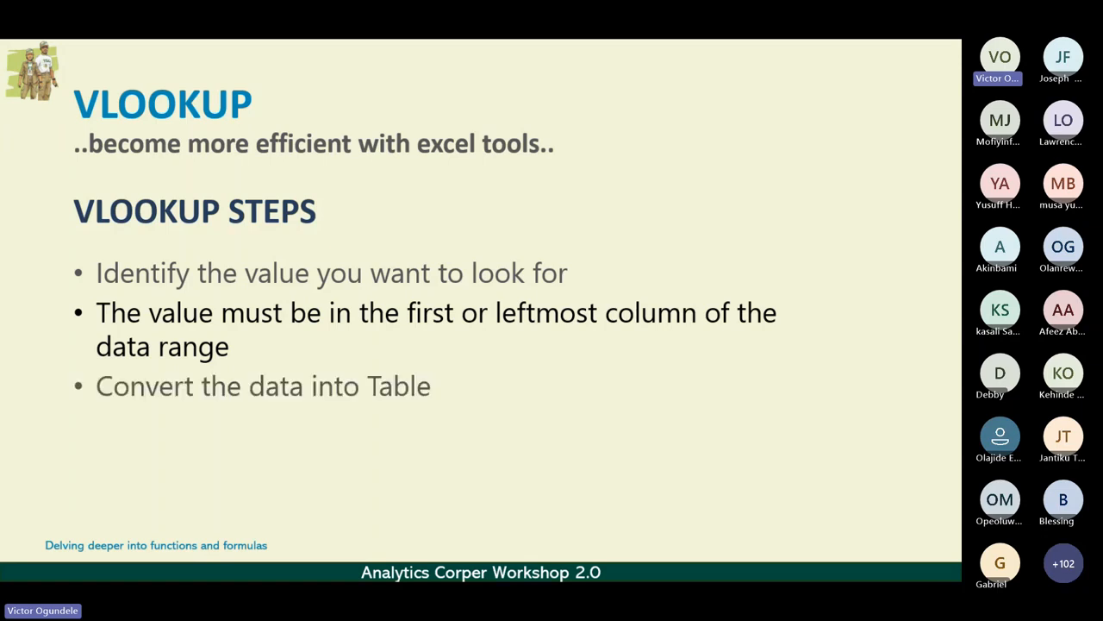
pyautogui.press('Right')
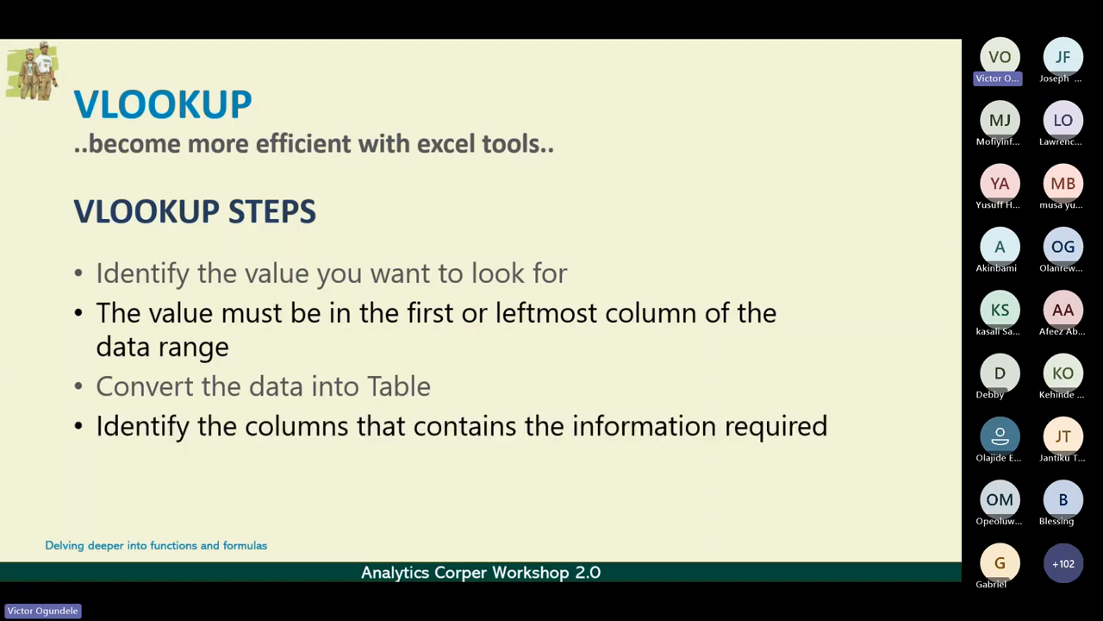
pyautogui.press('Right')
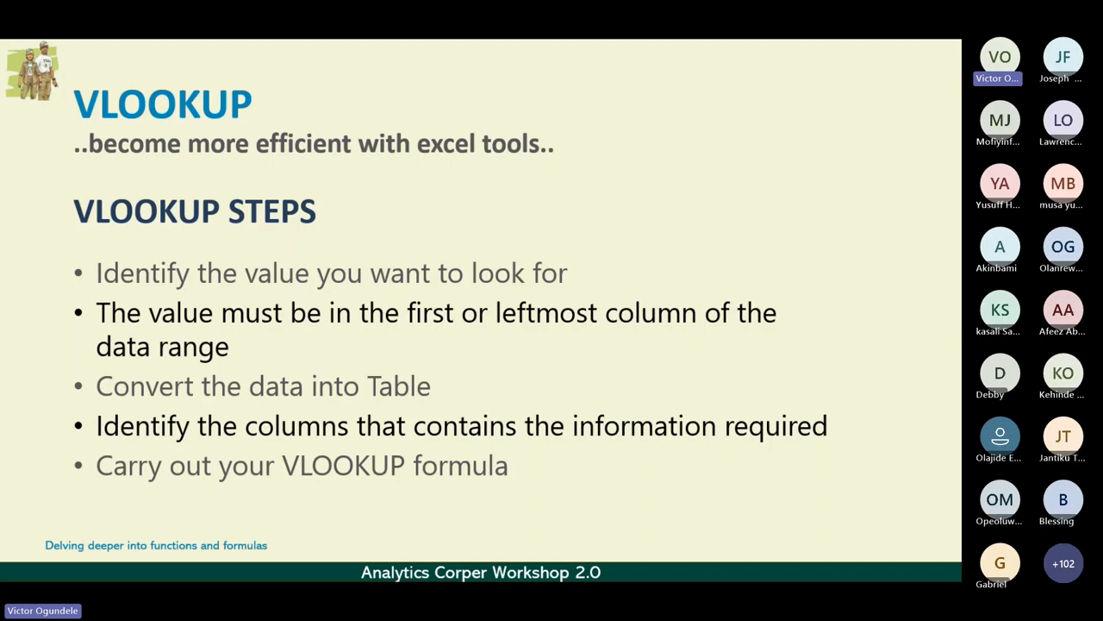
# Return to the Excel workbook and select G9, the first empty cell of the Location Name column.
pyautogui.hotkey('alt', 'Tab')
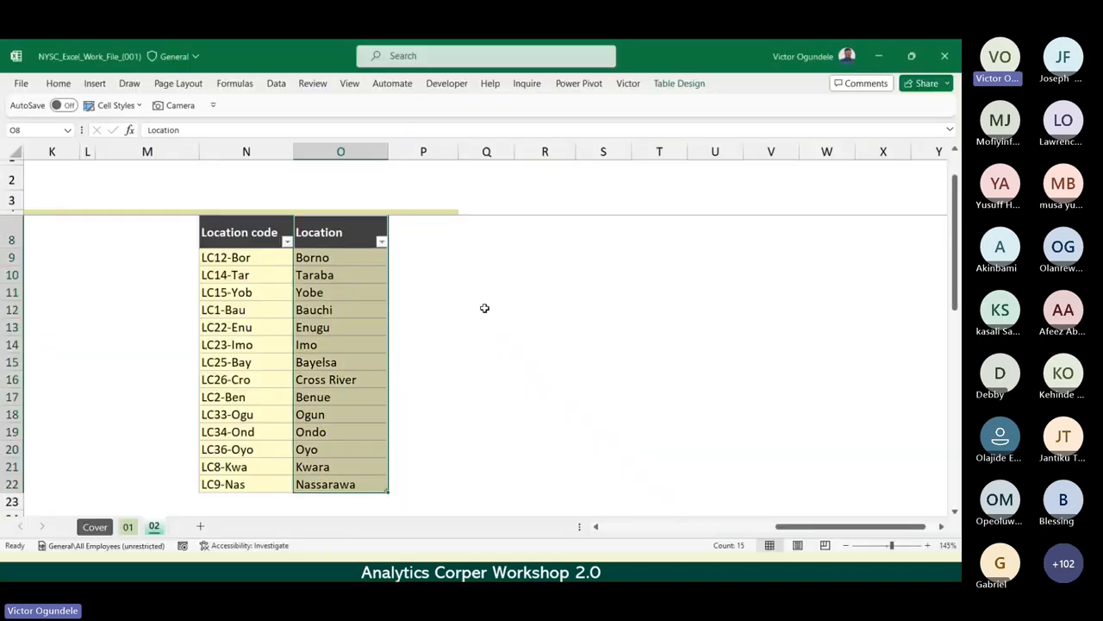
pyautogui.press('Left')
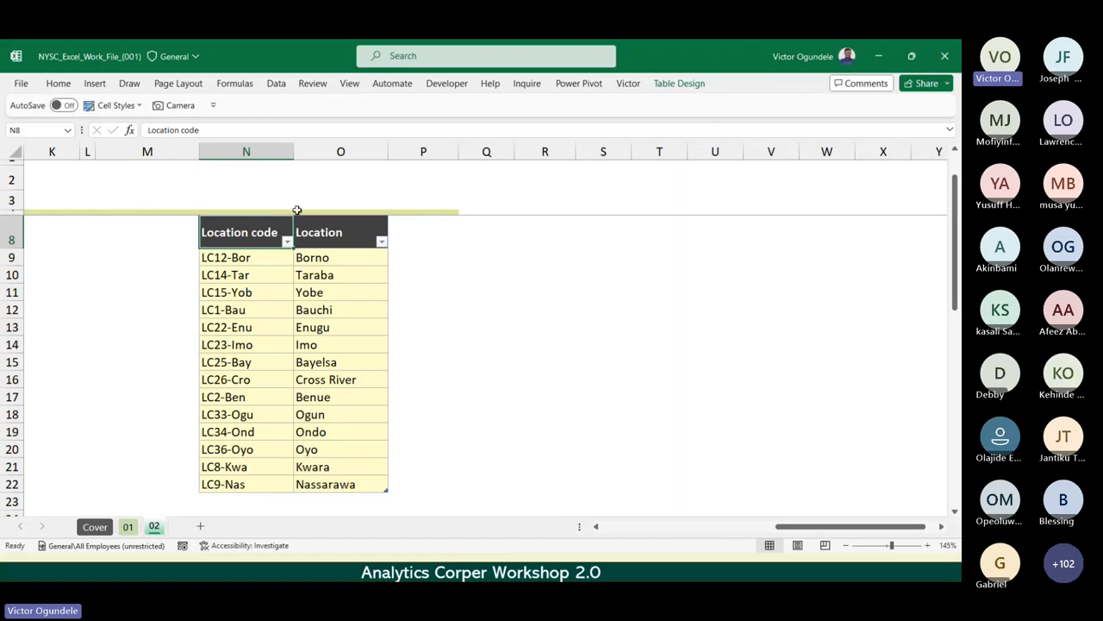
pyautogui.click(349, 267)
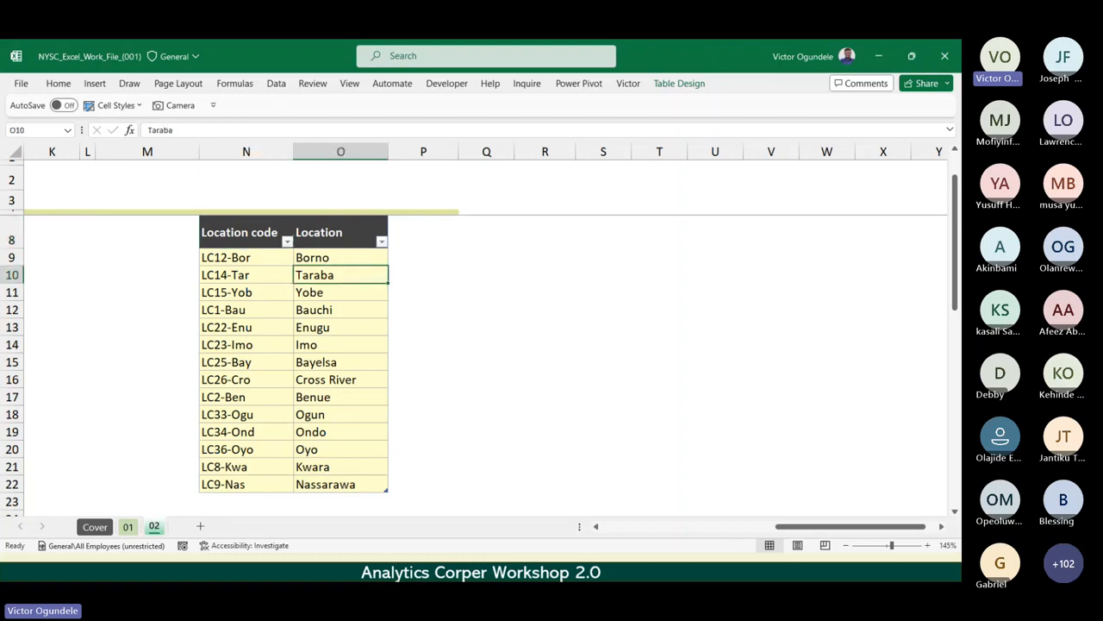
pyautogui.hotkey('alt', 'Tab')
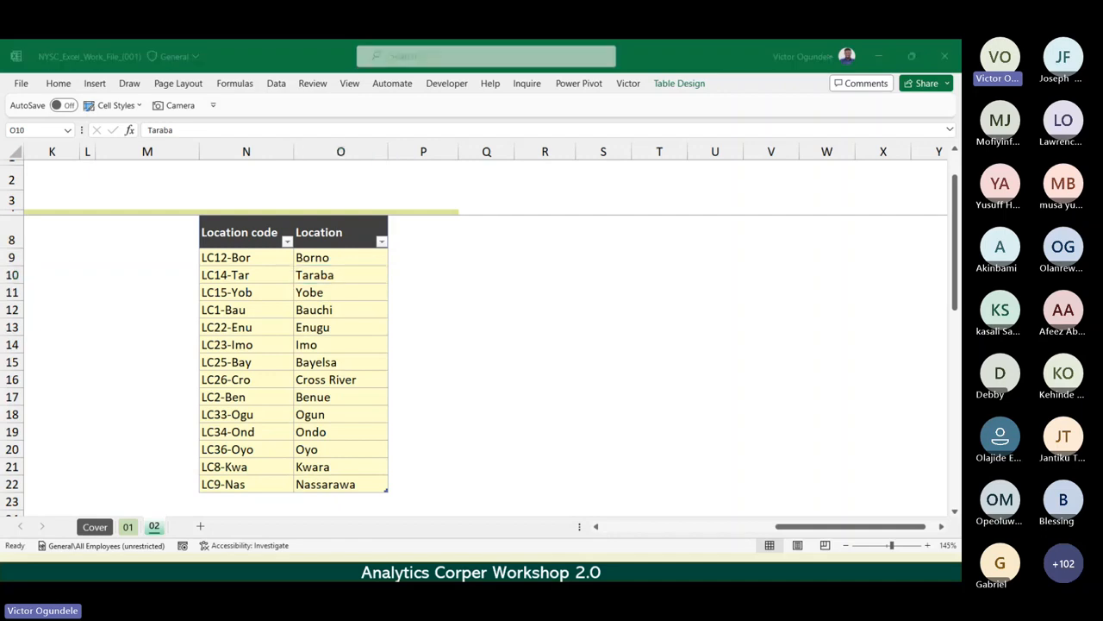
pyautogui.hotkey('alt', 'Tab')
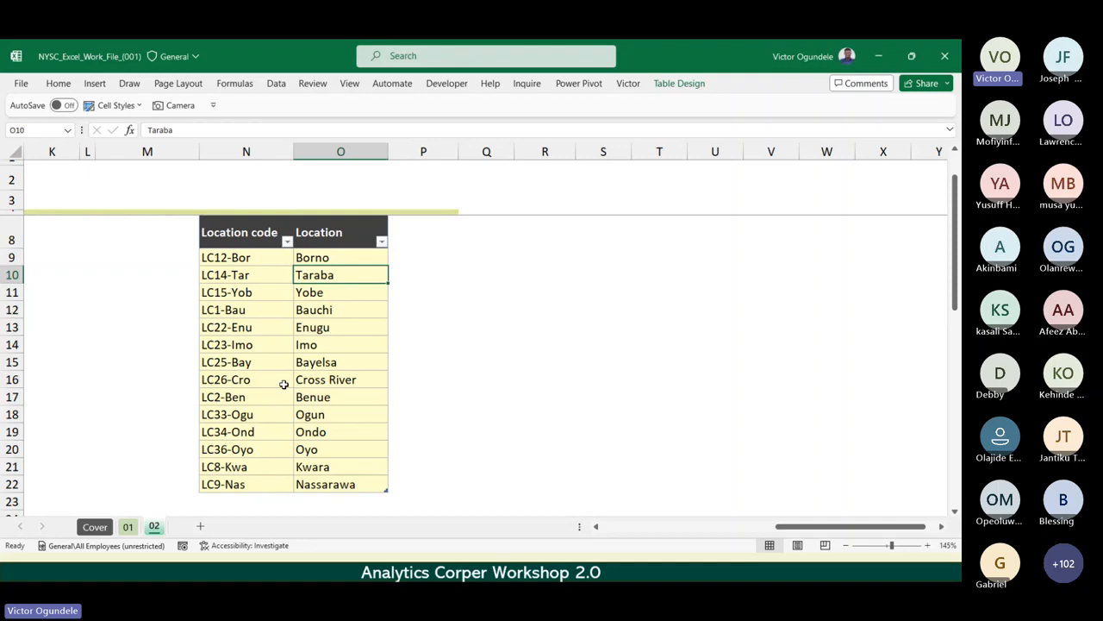
pyautogui.scroll(-1, 226, 379)
pyautogui.press('Left')
pyautogui.press('Left')
pyautogui.press('Left')
pyautogui.press('Left')
pyautogui.press('Left')
pyautogui.press('Left')
pyautogui.press('Left')
pyautogui.press('Left')
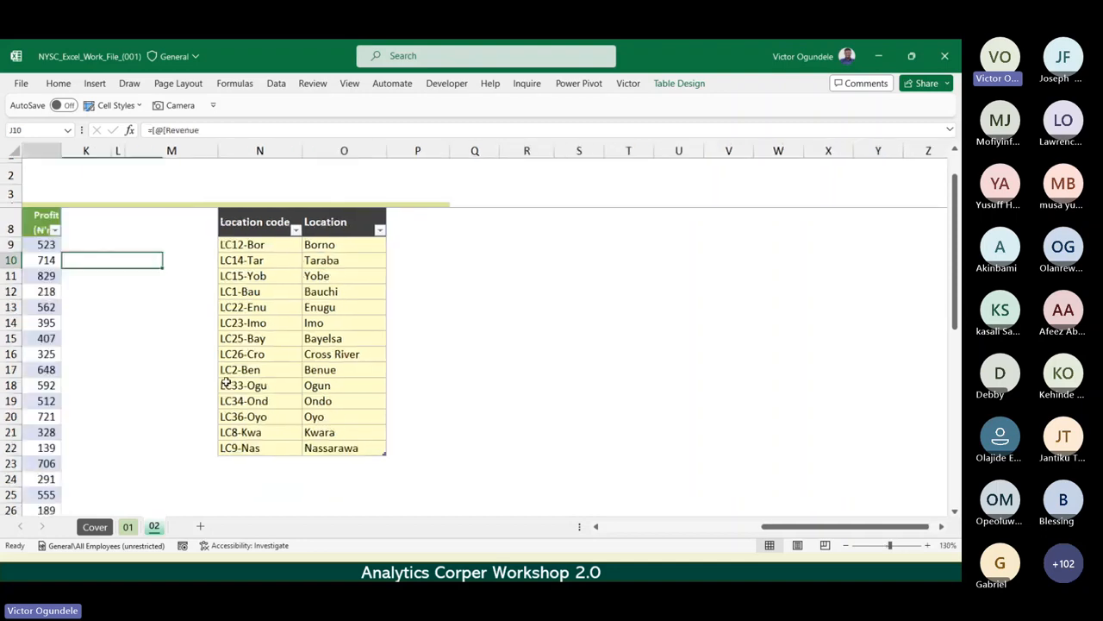
pyautogui.press('Left')
pyautogui.press('Left')
pyautogui.press('Up')
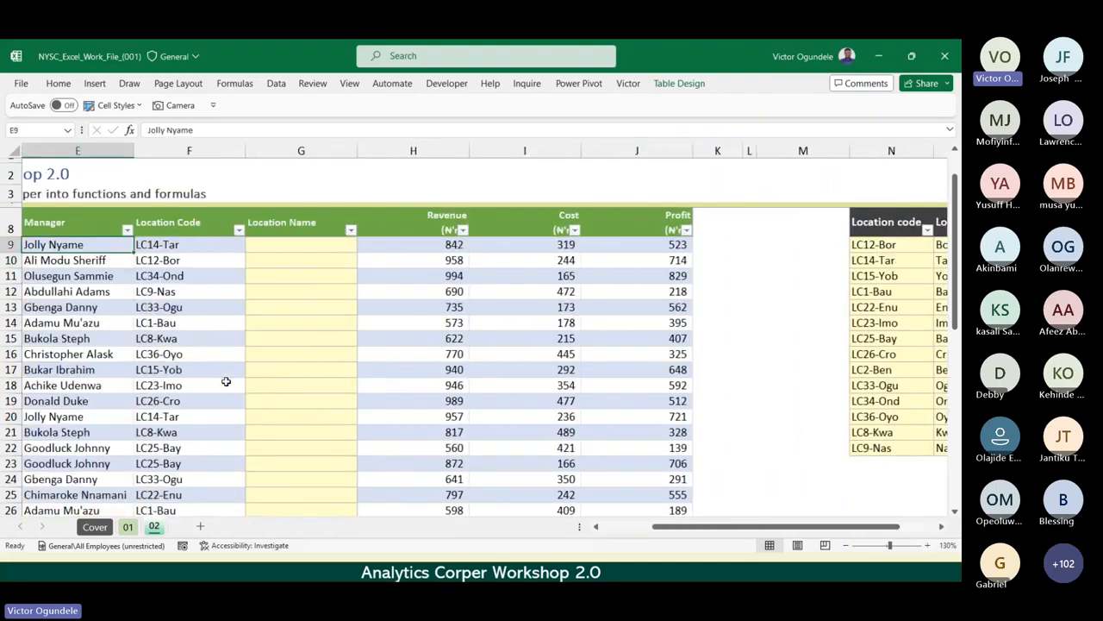
pyautogui.press('Right')
pyautogui.press('Right')
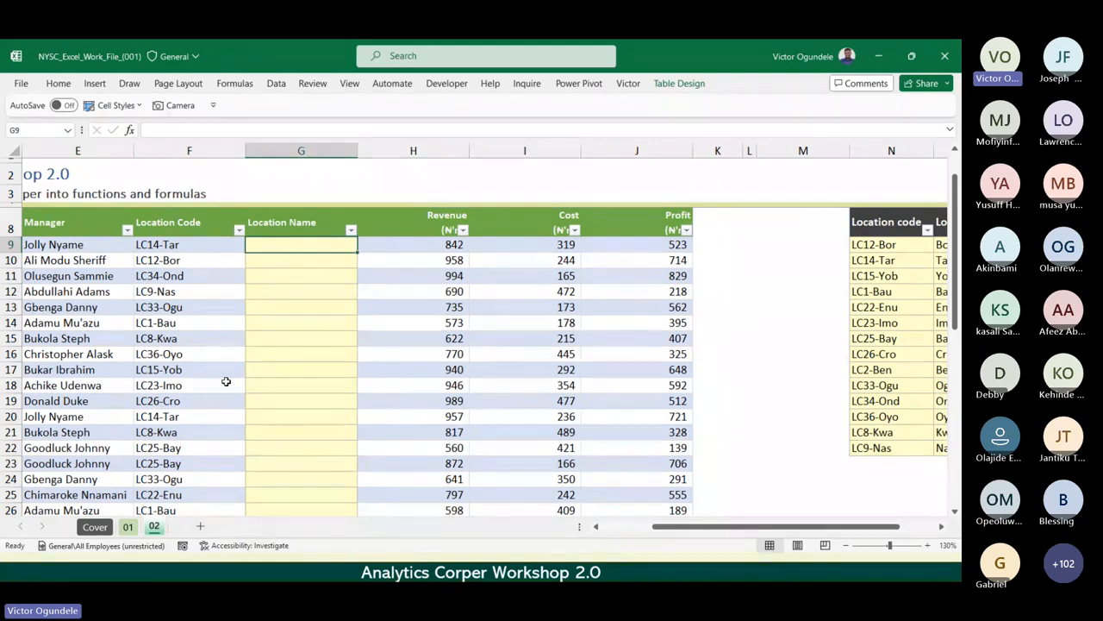
pyautogui.scroll(-1, 226, 381)
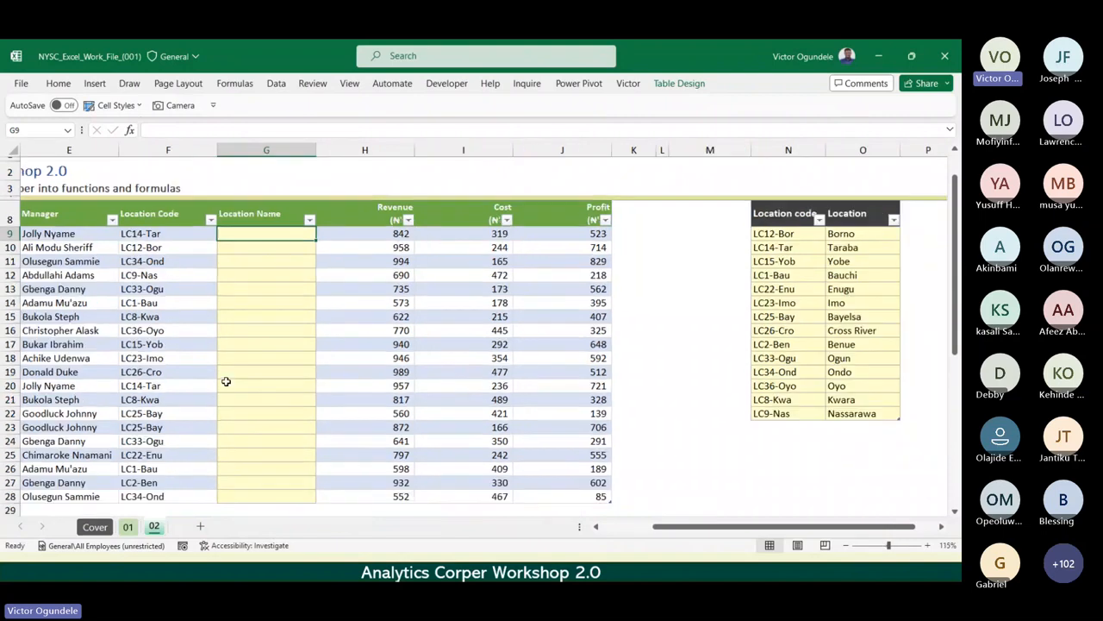
pyautogui.scroll(2, 225, 381)
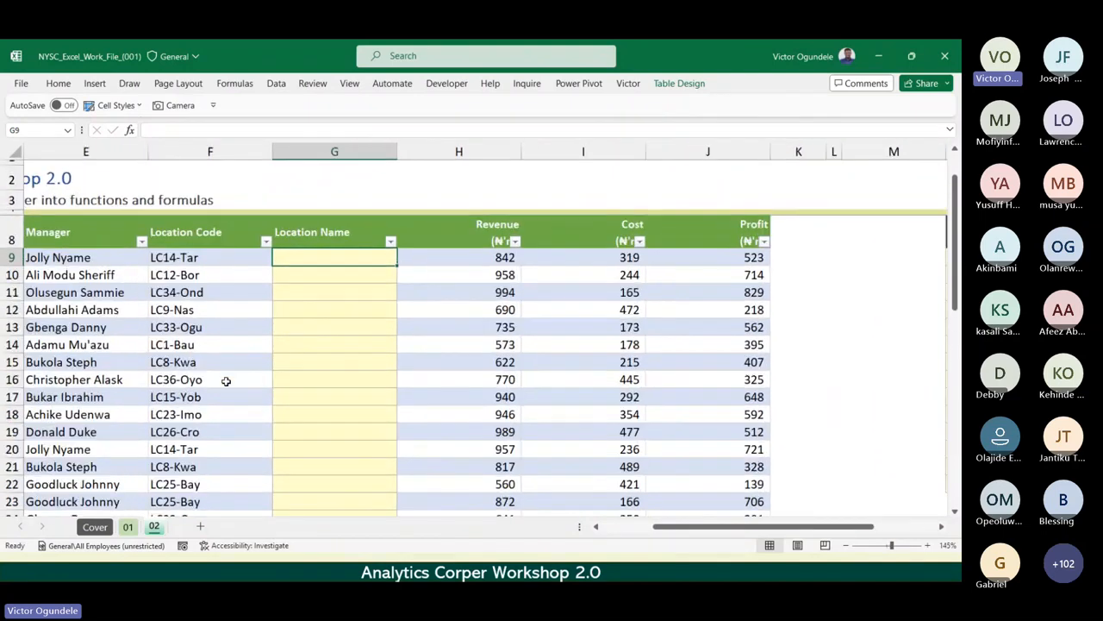
pyautogui.write('=vloo')
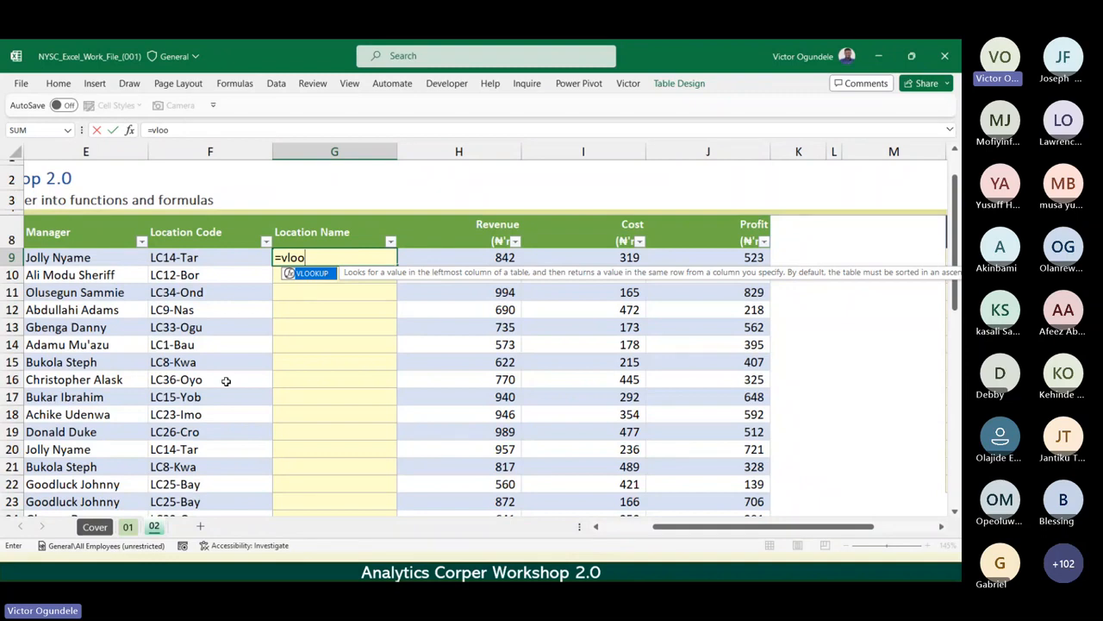
pyautogui.press('Tab')
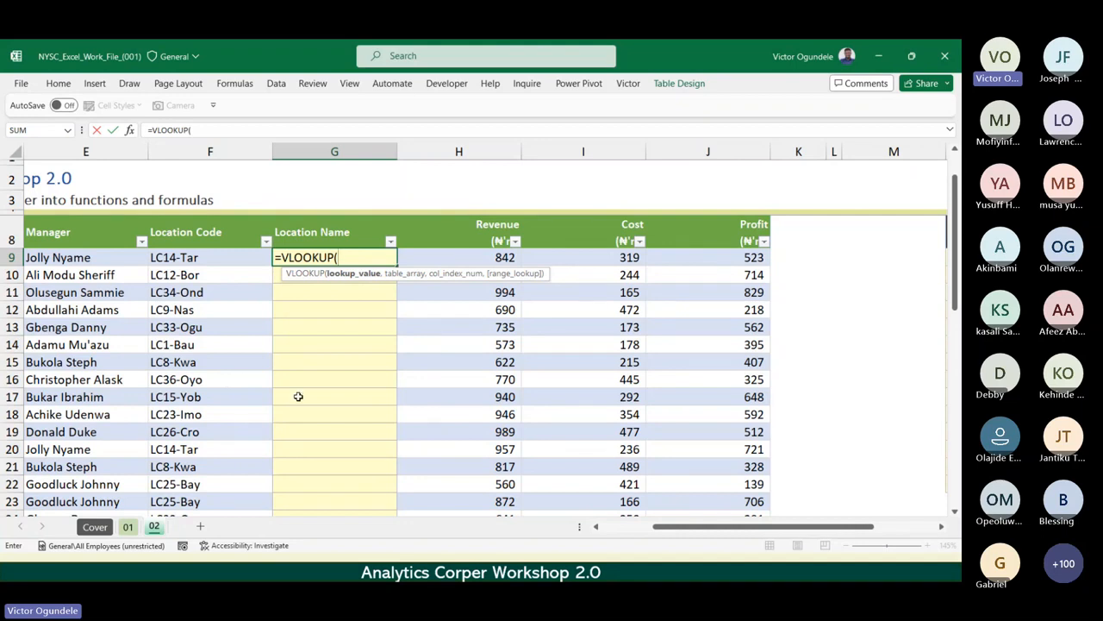
pyautogui.press('Escape')
# Start a VLOOKUP formula in G9 of the Location Name column.
pyautogui.scroll(4, 298, 396)
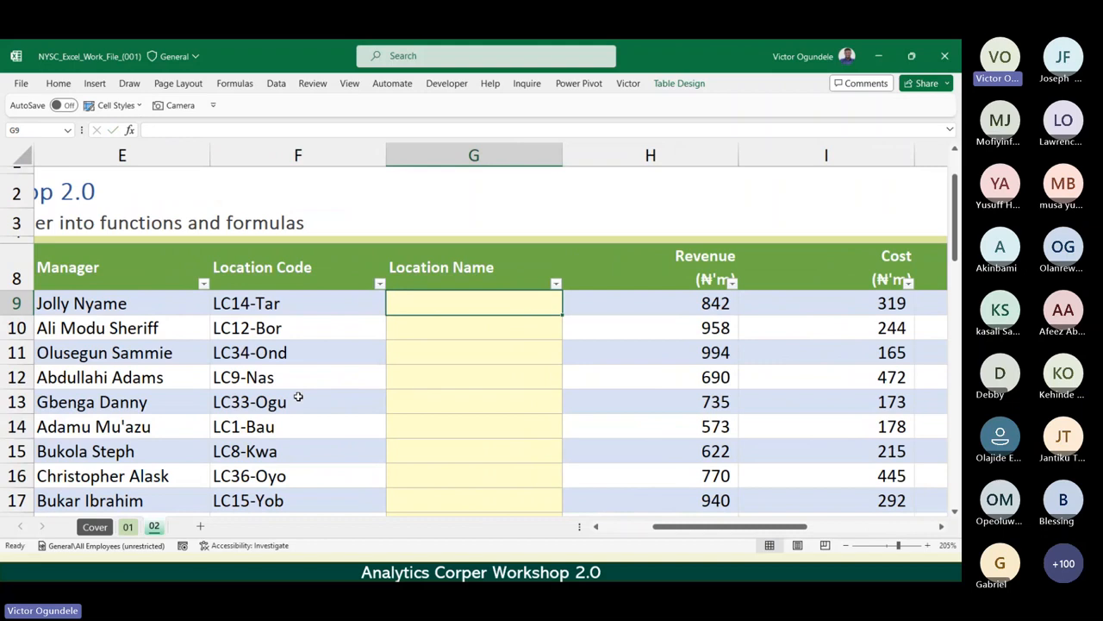
pyautogui.write('=vl')
pyautogui.press('Tab')
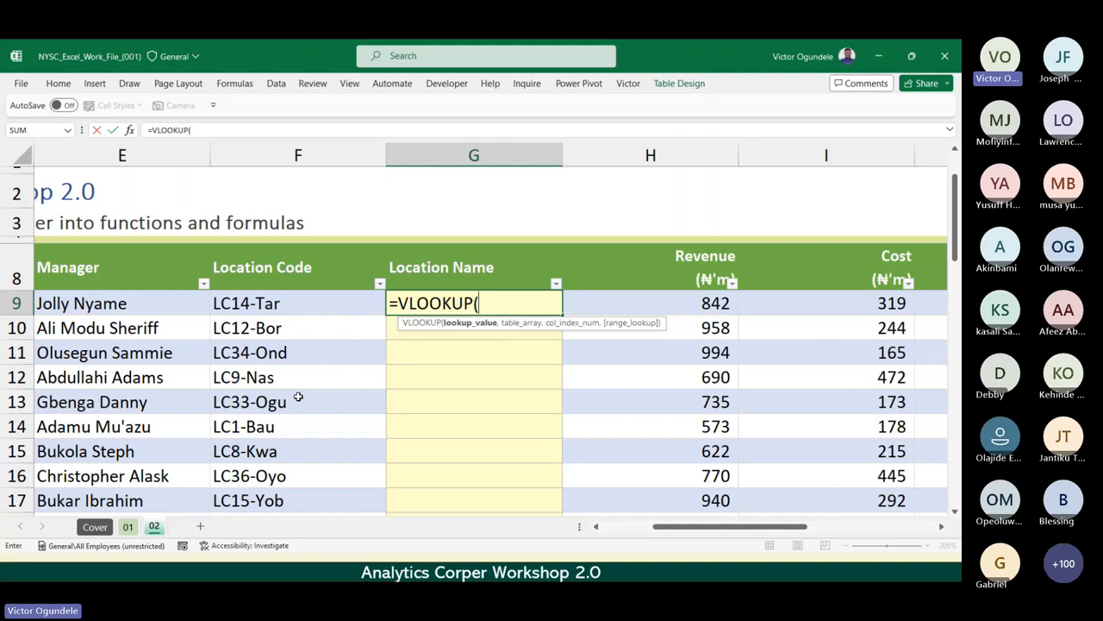
pyautogui.press('Left')
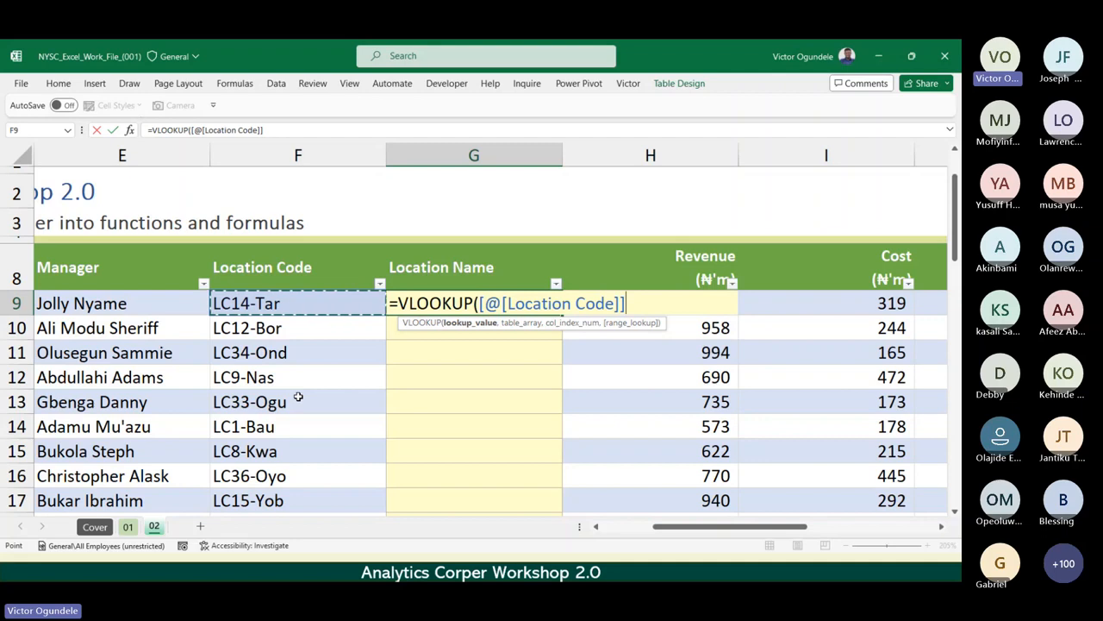
pyautogui.press('BackSpace')
pyautogui.press('BackSpace')
pyautogui.press('BackSpace')
pyautogui.press('BackSpace')
pyautogui.press('BackSpace')
pyautogui.press('BackSpace')
pyautogui.press('BackSpace')
pyautogui.press('BackSpace')
pyautogui.press('BackSpace')
pyautogui.press('BackSpace')
pyautogui.press('BackSpace')
pyautogui.press('BackSpace')
pyautogui.press('BackSpace')
pyautogui.press('BackSpace')
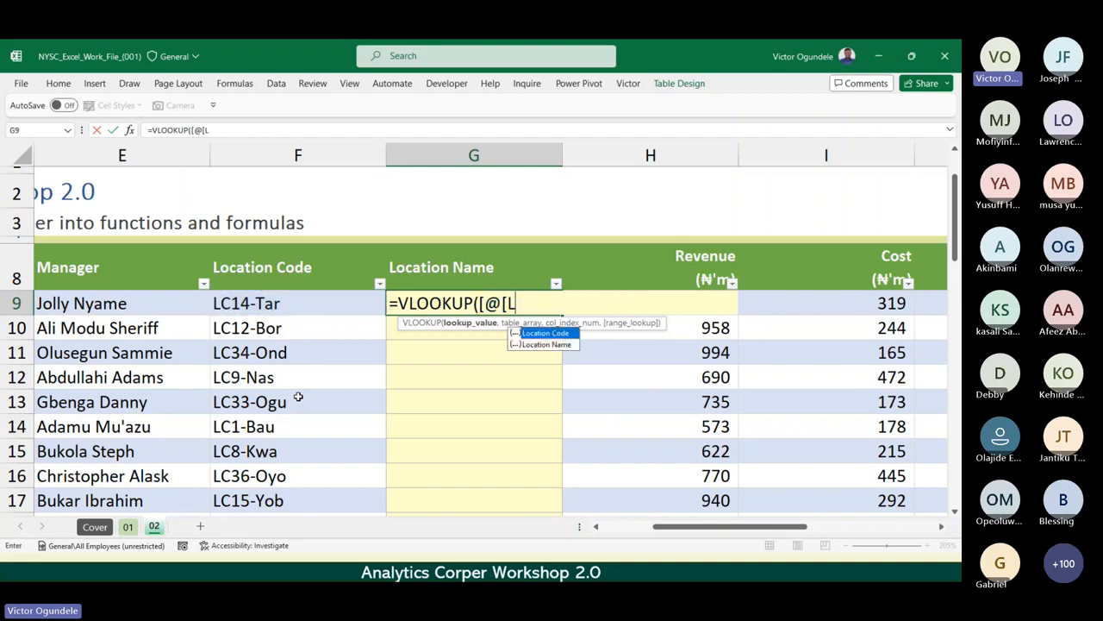
pyautogui.press('BackSpace')
pyautogui.press('BackSpace')
pyautogui.press('BackSpace')
pyautogui.press('BackSpace')
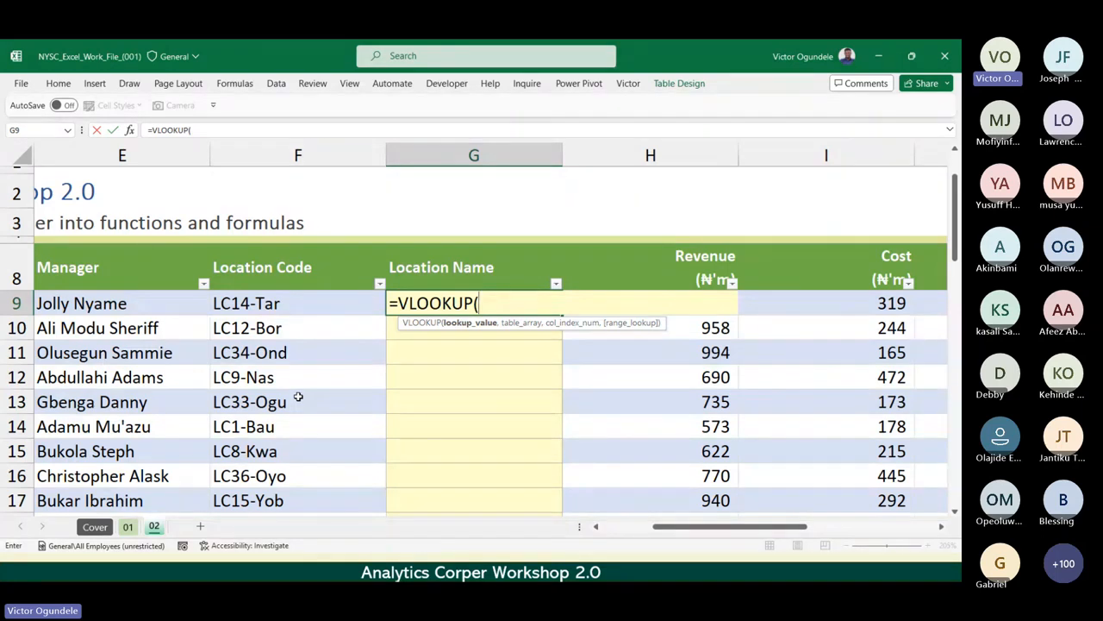
# Use the same row's Location Code in F9 as the VLOOKUP lookup value and proceed to the table array argument.
pyautogui.press('Left')
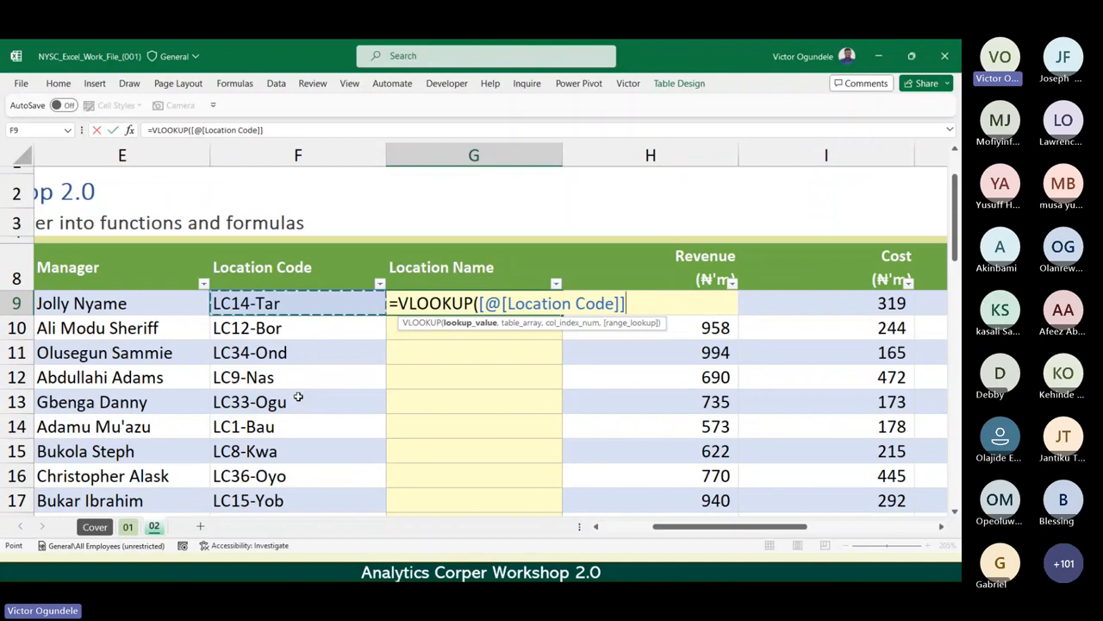
pyautogui.write(',')
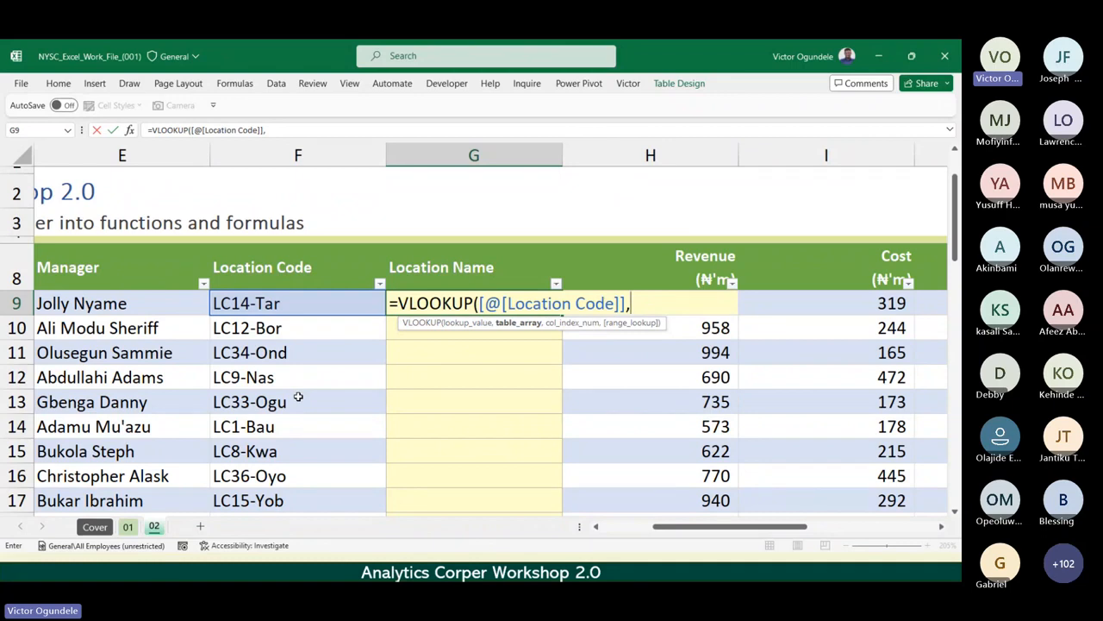
pyautogui.write('S')
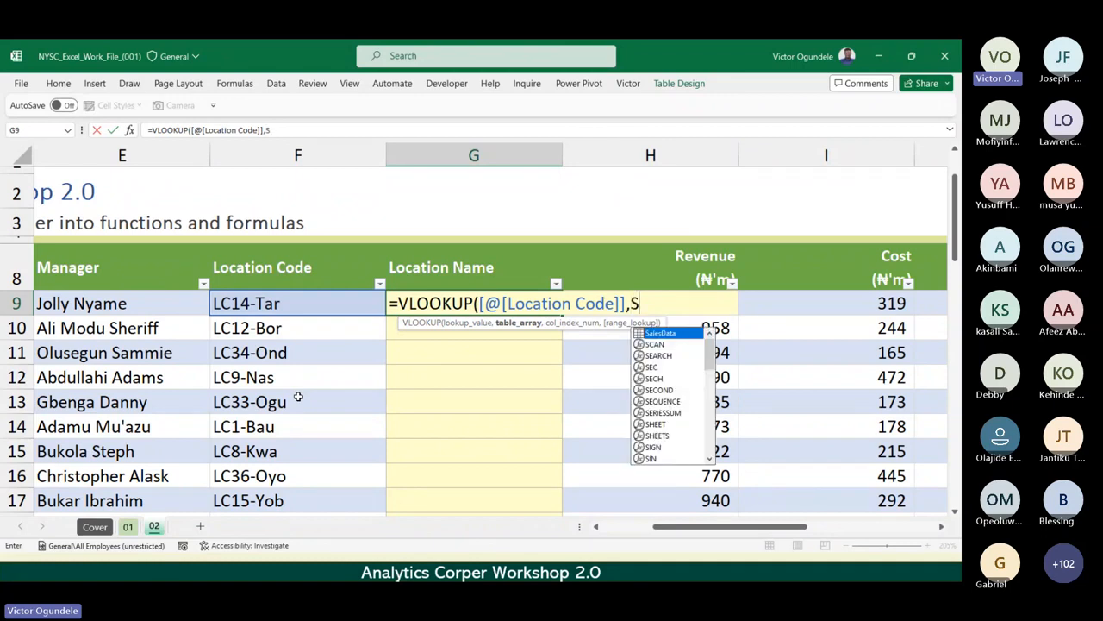
pyautogui.press('BackSpace')
pyautogui.write('Loca')
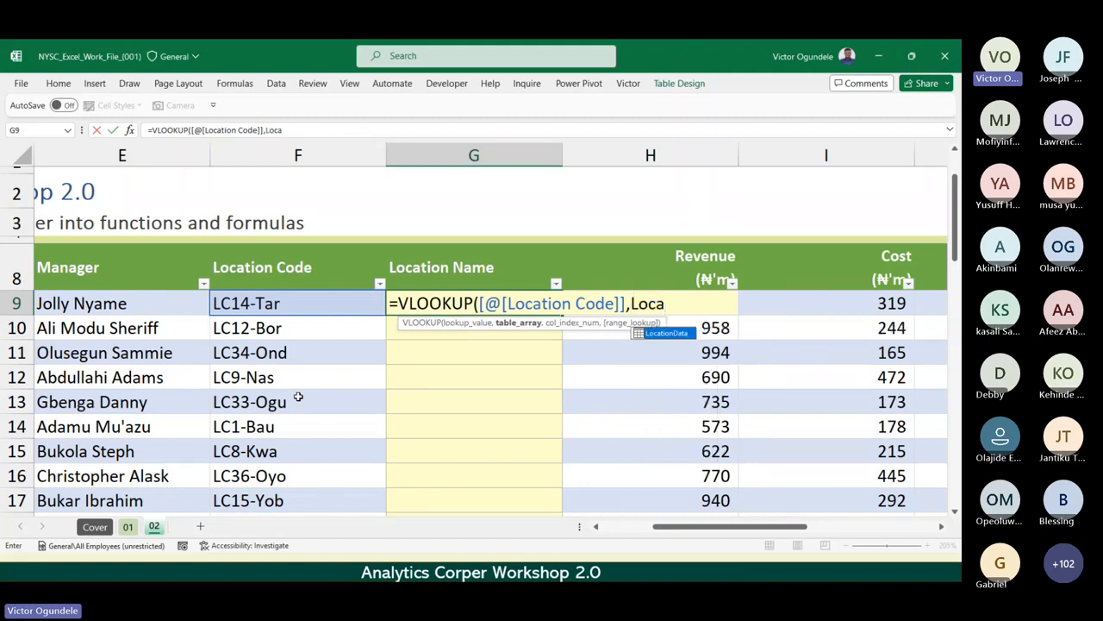
pyautogui.press('BackSpace')
pyautogui.press('BackSpace')
pyautogui.press('BackSpace')
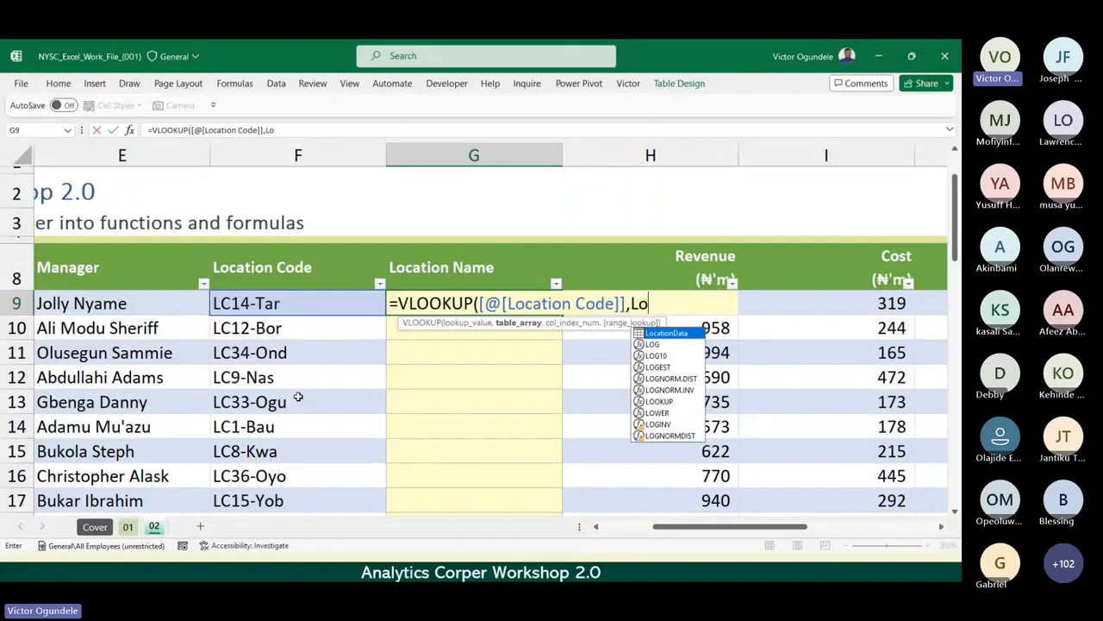
pyautogui.press('BackSpace')
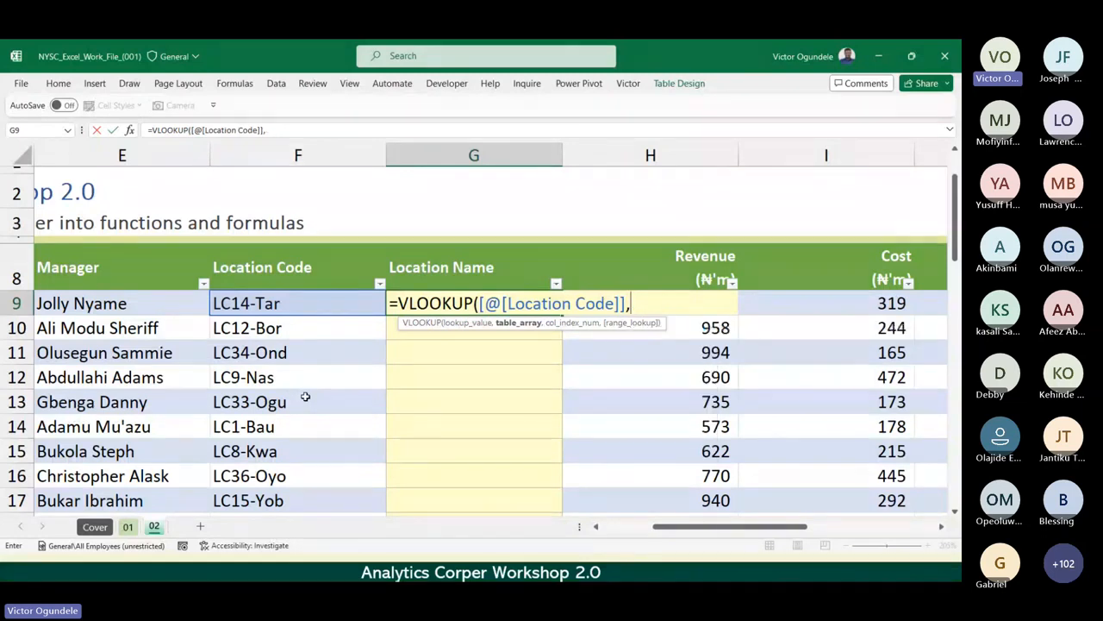
# Use the LocationData table as the VLOOKUP table array in G9 and proceed to the column index argument.
pyautogui.hscroll(5, 452, 415)
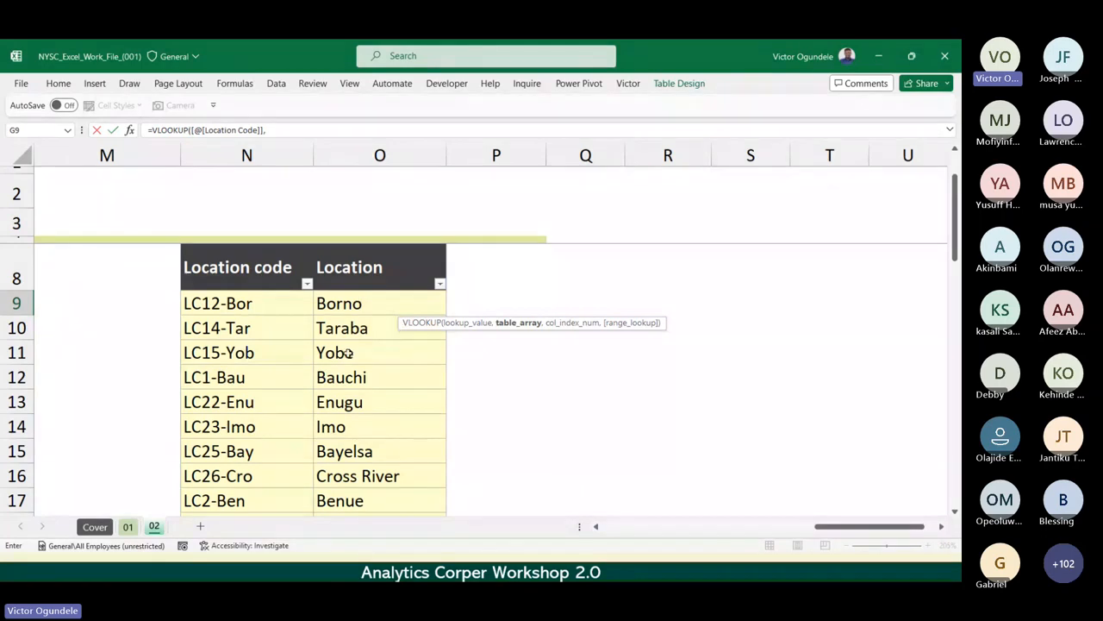
pyautogui.hscroll(-6, 386, 360)
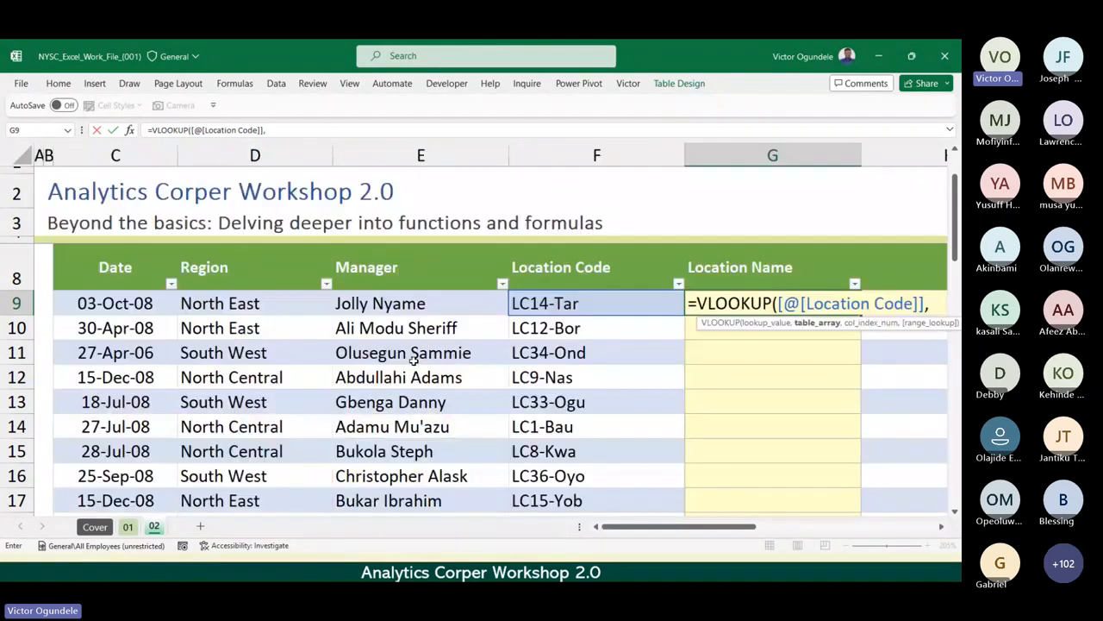
pyautogui.hscroll(3, 414, 361)
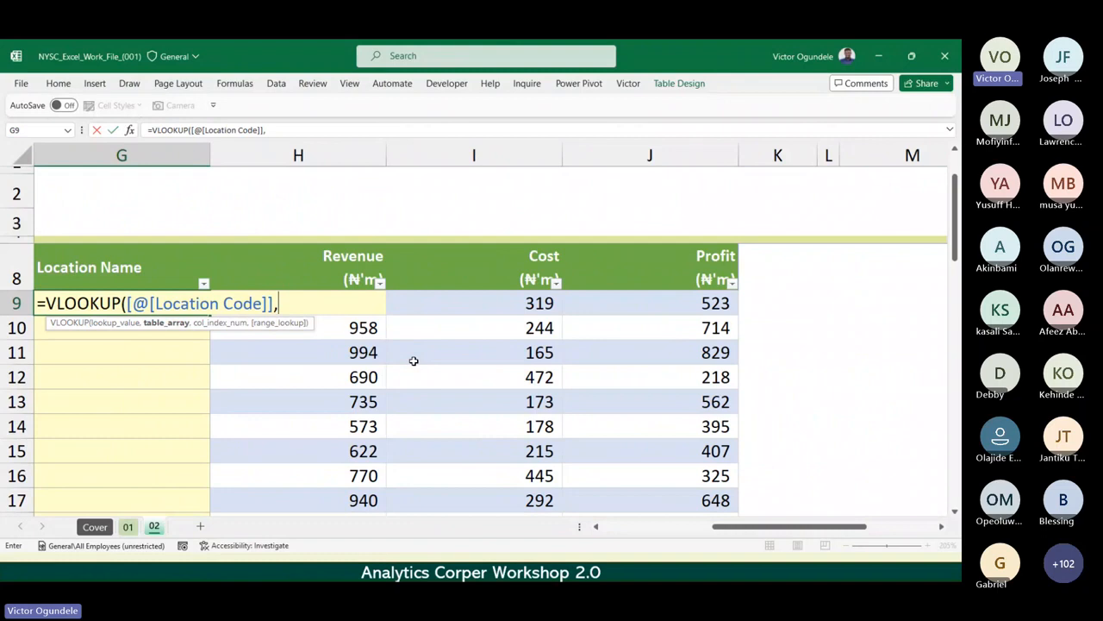
pyautogui.write('Loca')
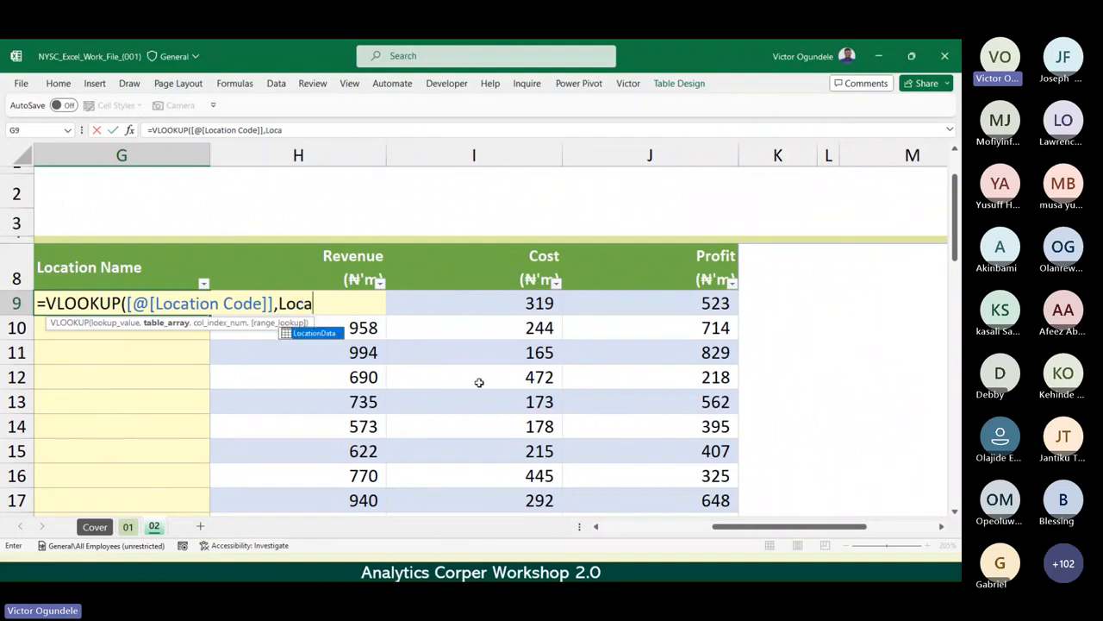
pyautogui.press('Tab')
pyautogui.hscroll(-5, 479, 382)
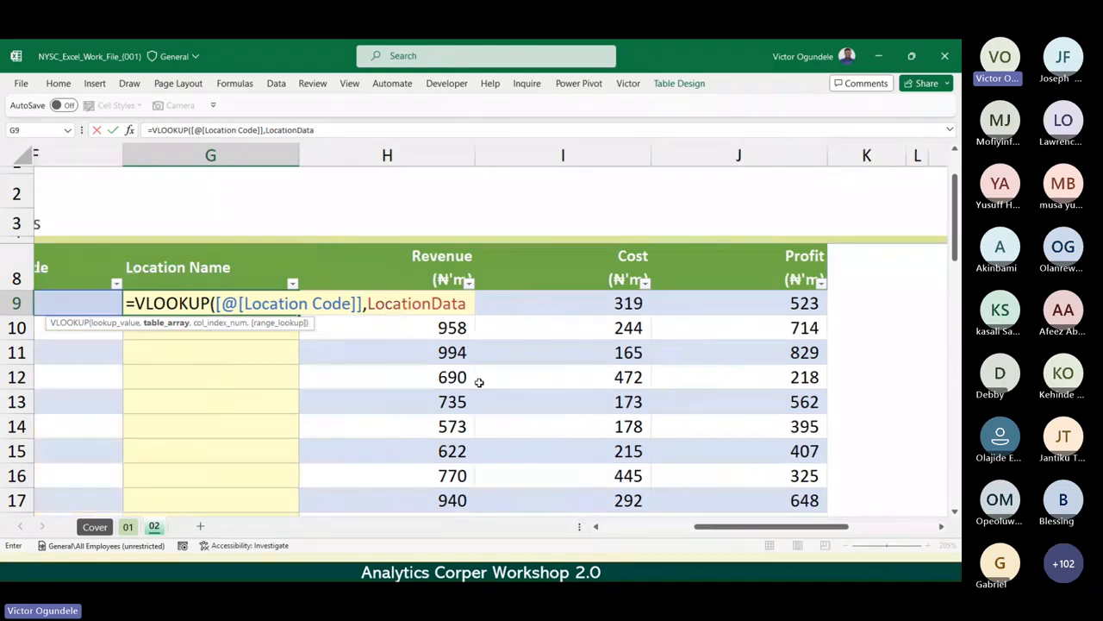
pyautogui.hscroll(3, 479, 382)
pyautogui.hscroll(1, 479, 382)
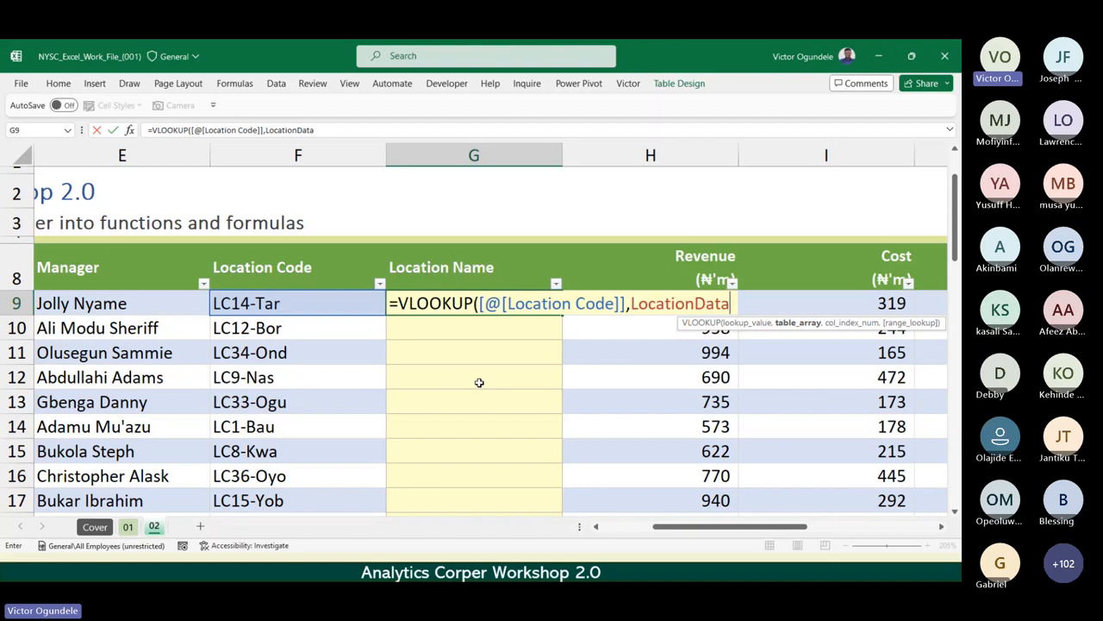
pyautogui.write(',')
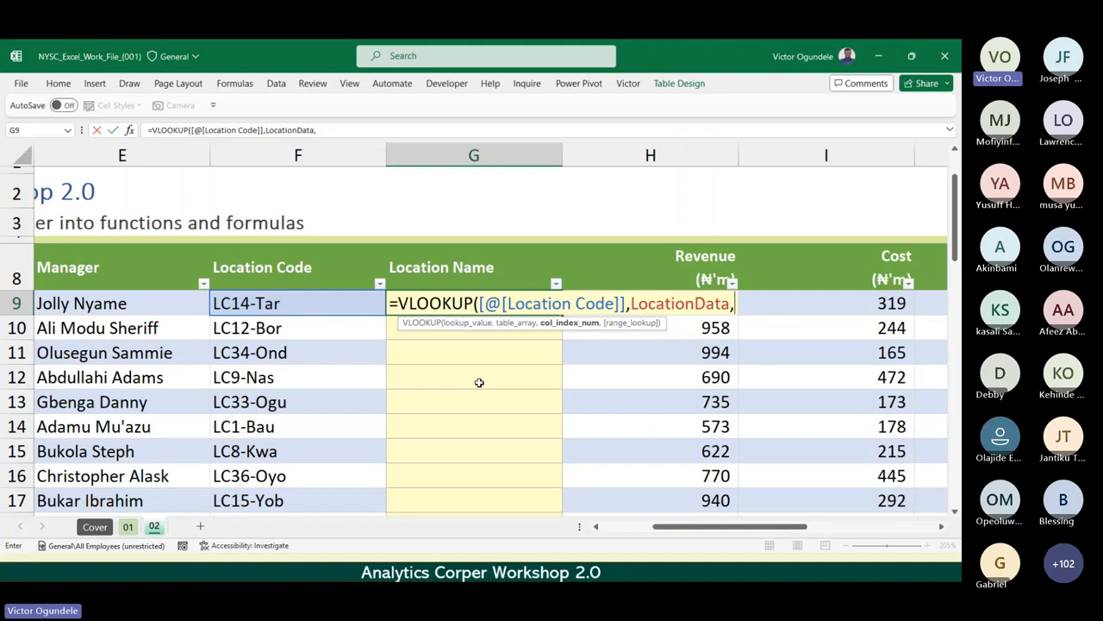
# Set the VLOOKUP column index number to 2, the Location column of LocationData, and proceed to the range lookup argument.
pyautogui.hscroll(6, 479, 382)
pyautogui.hscroll(-3, 479, 382)
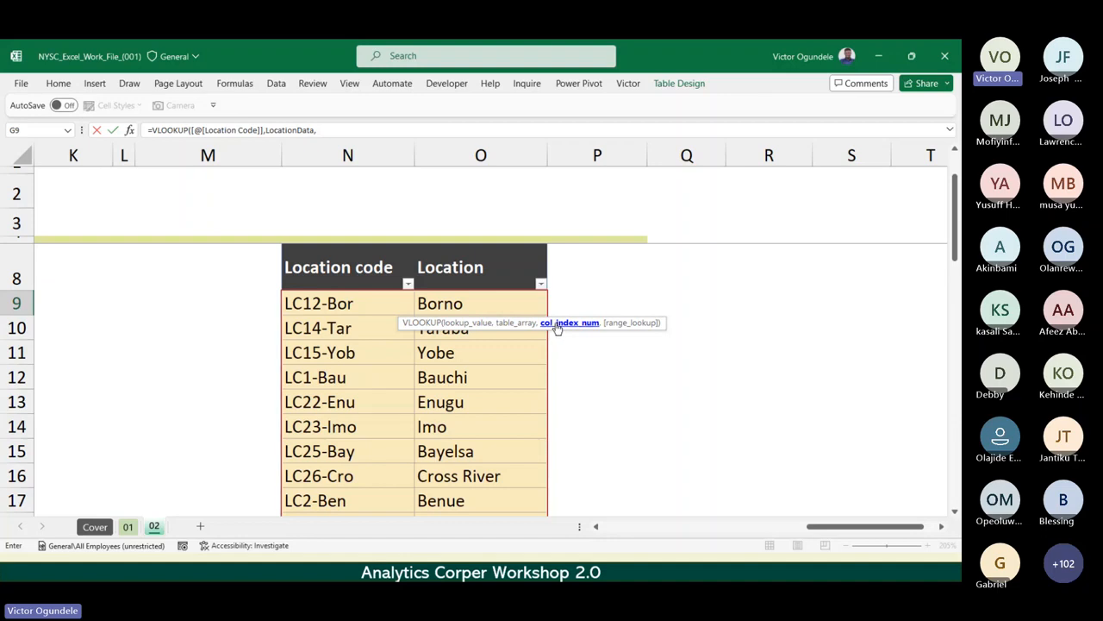
pyautogui.hscroll(-5, 422, 380)
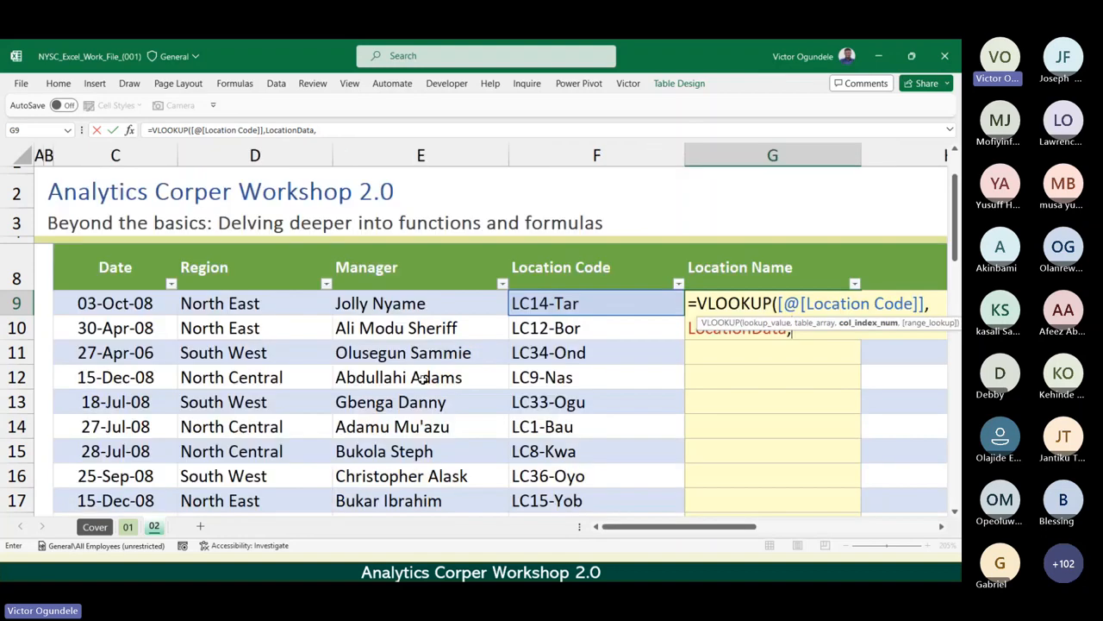
pyautogui.hscroll(5, 430, 373)
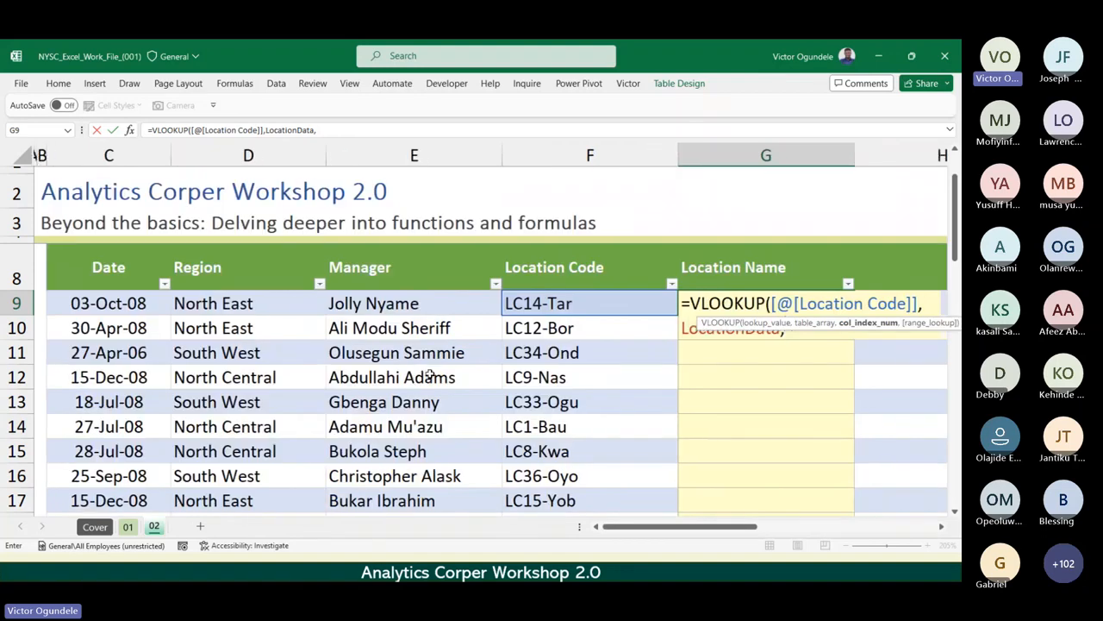
pyautogui.hscroll(5, 430, 374)
pyautogui.write(',')
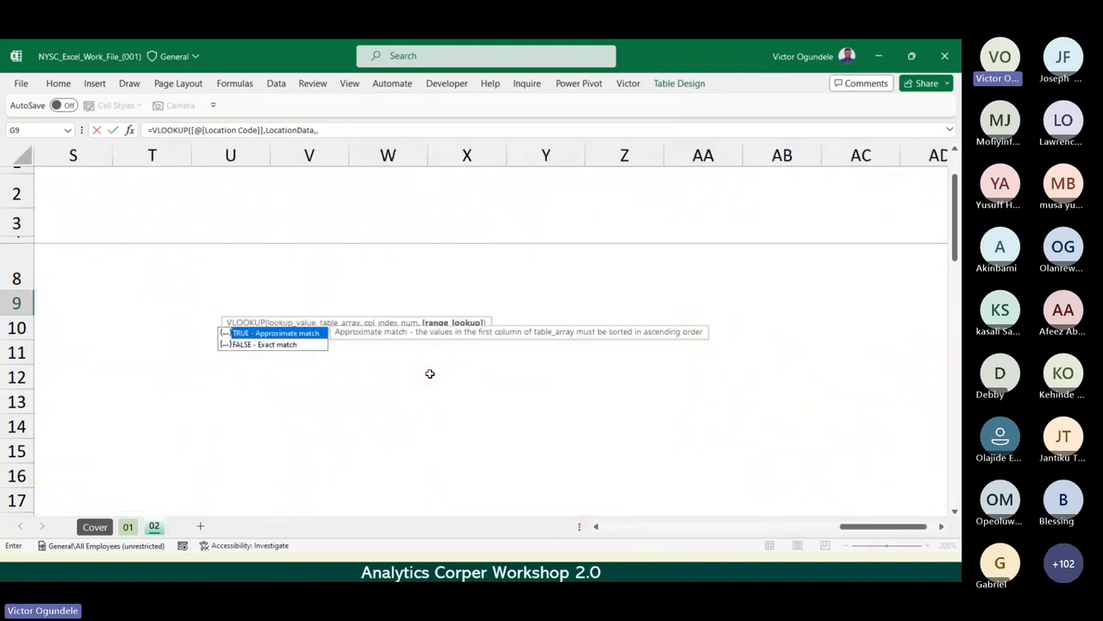
pyautogui.hscroll(-10, 429, 373)
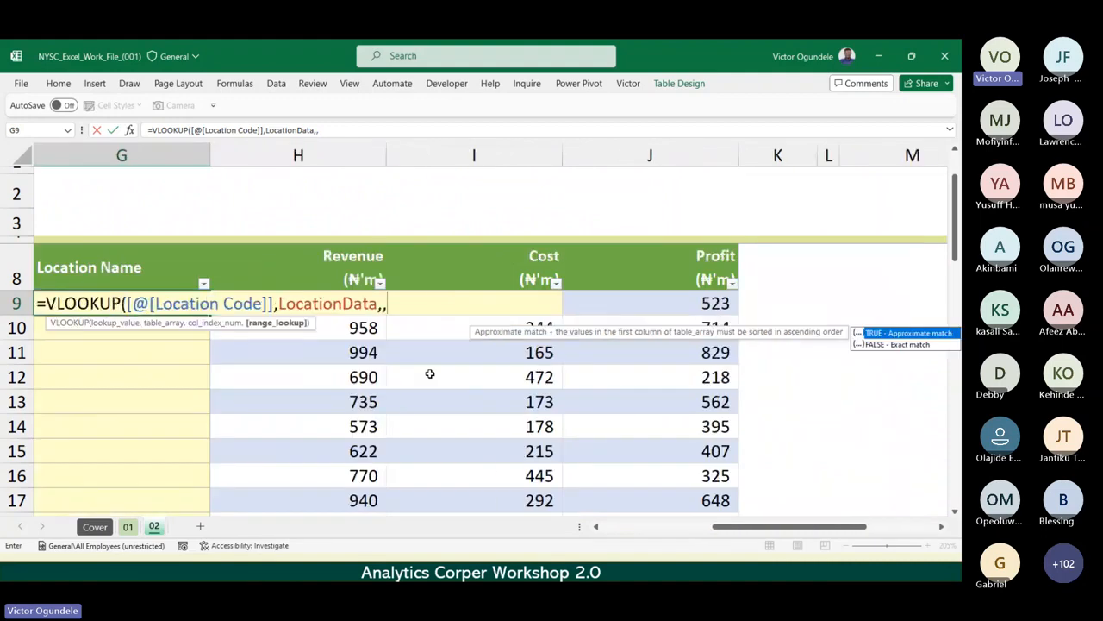
pyautogui.press('BackSpace')
pyautogui.write('2')
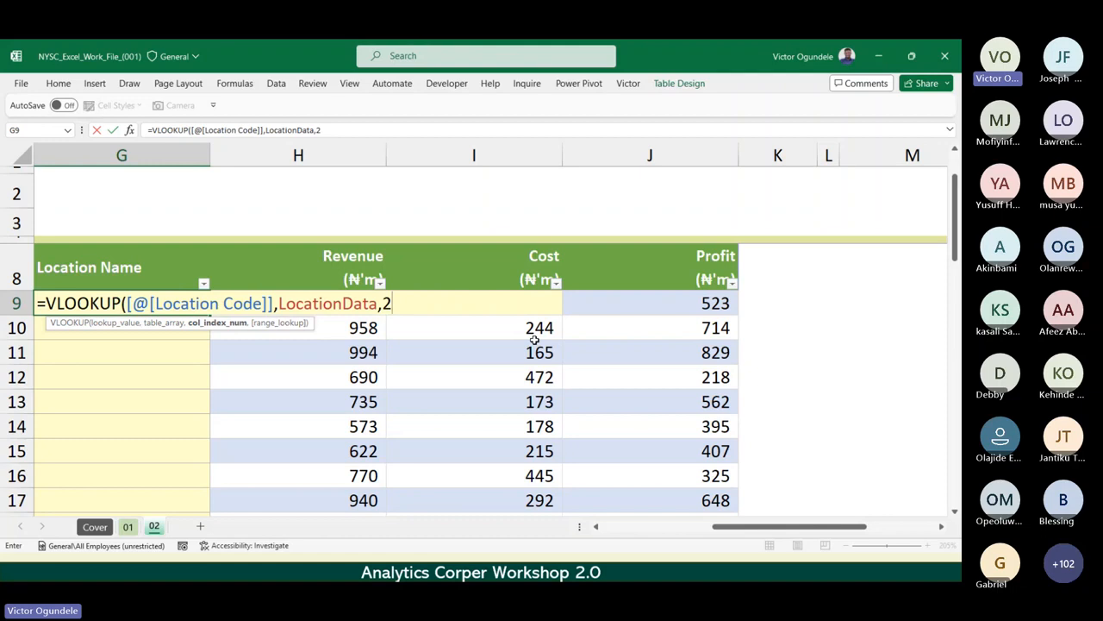
pyautogui.write(',')
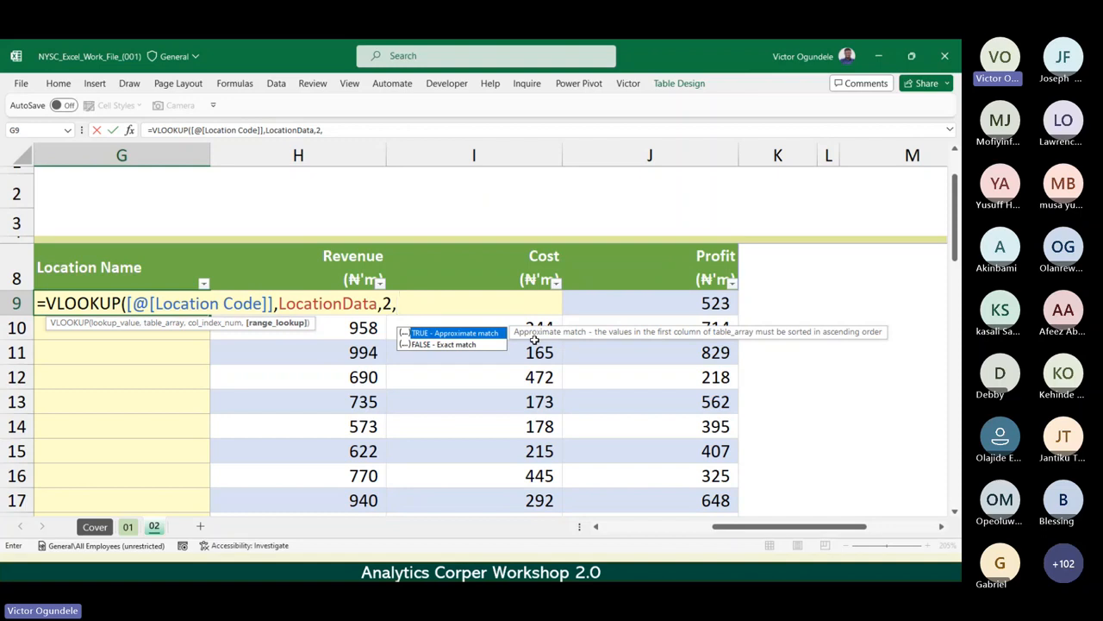
# Set the range lookup to FALSE for an exact match, close the VLOOKUP formula and enter it in G9.
pyautogui.press('Down')
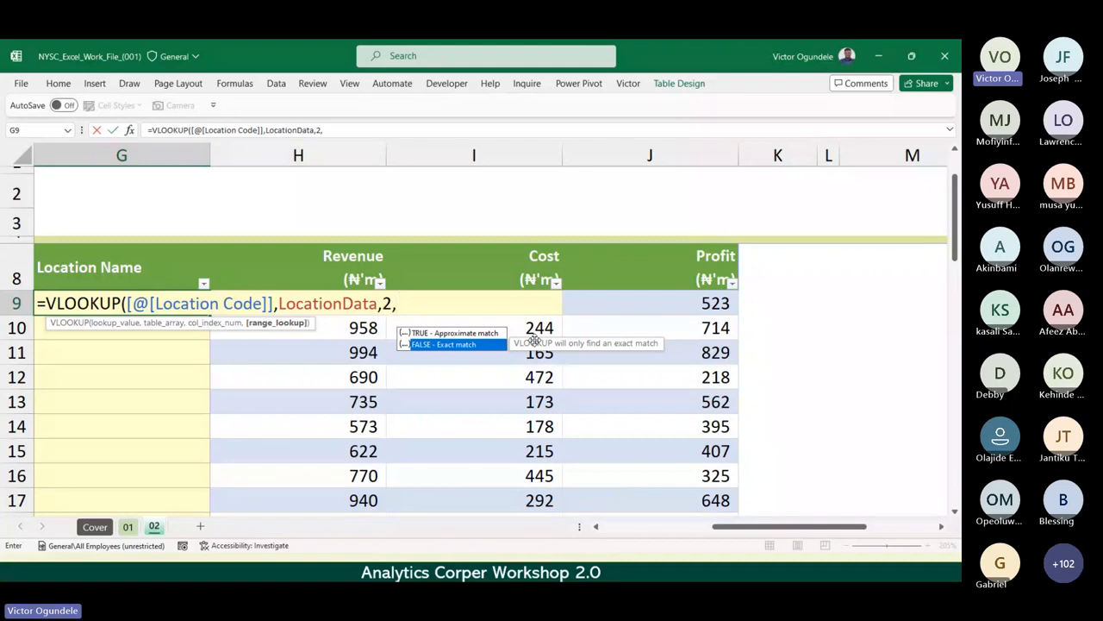
pyautogui.press('Up')
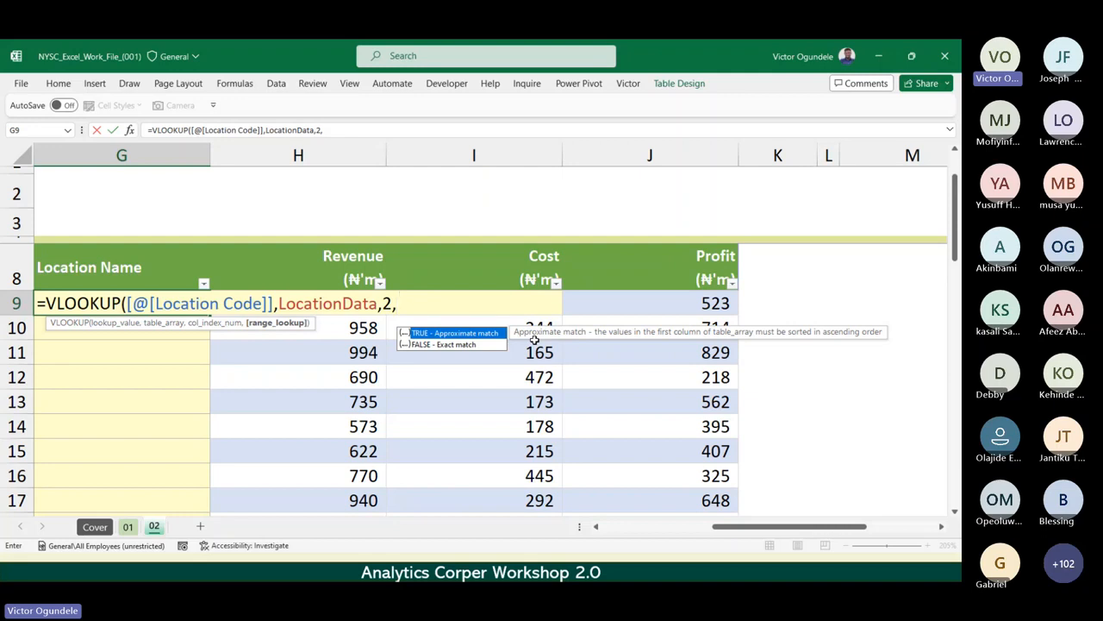
pyautogui.press('Down')
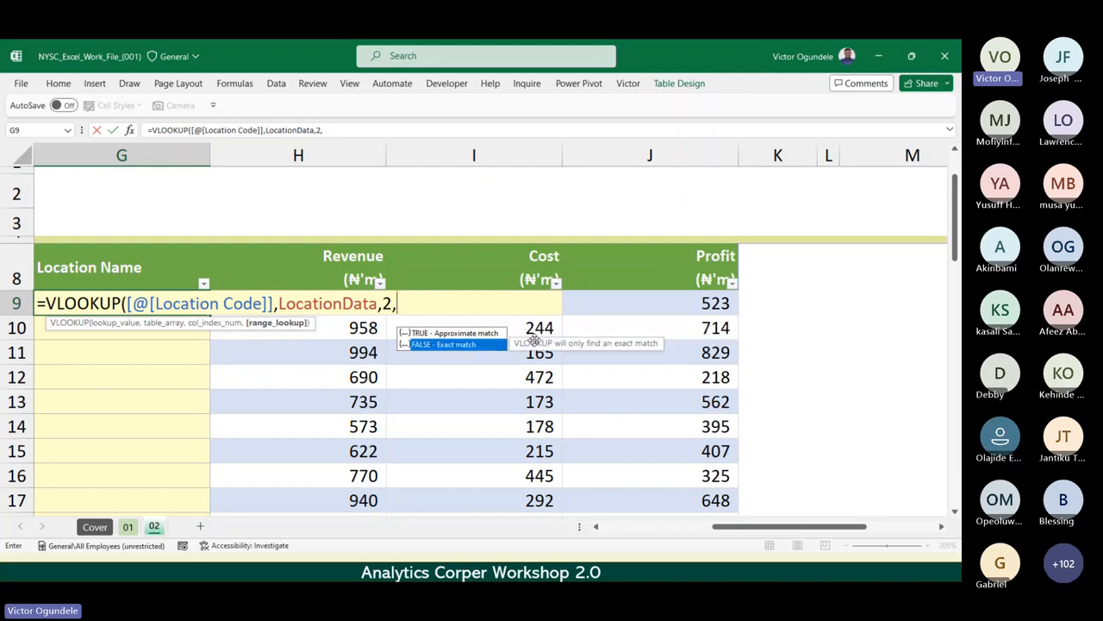
pyautogui.doubleClick(437, 344)
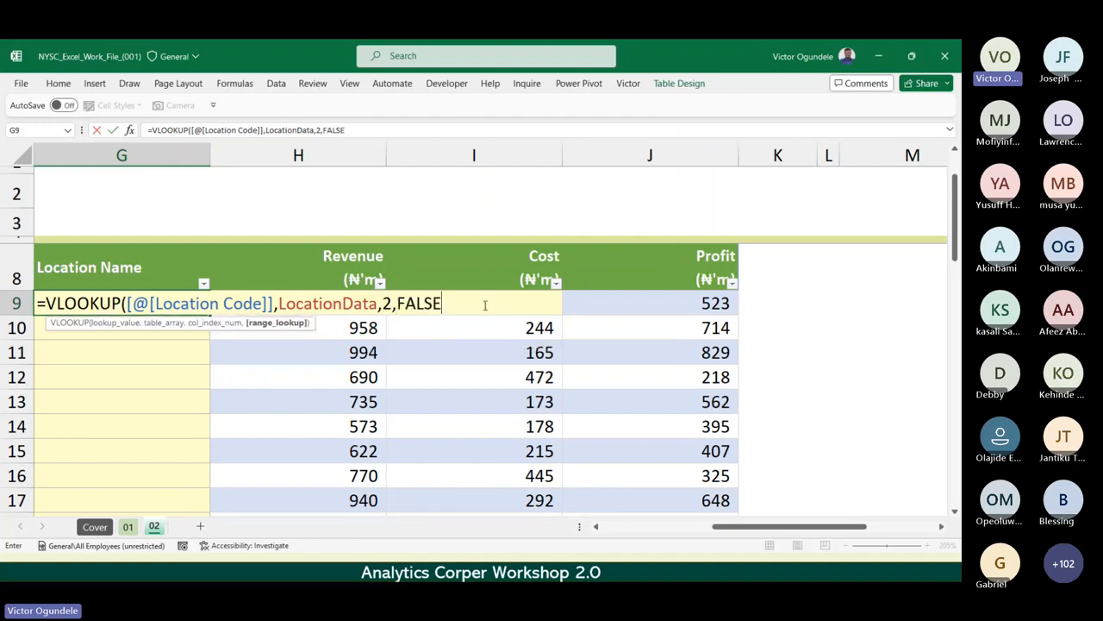
pyautogui.write(')')
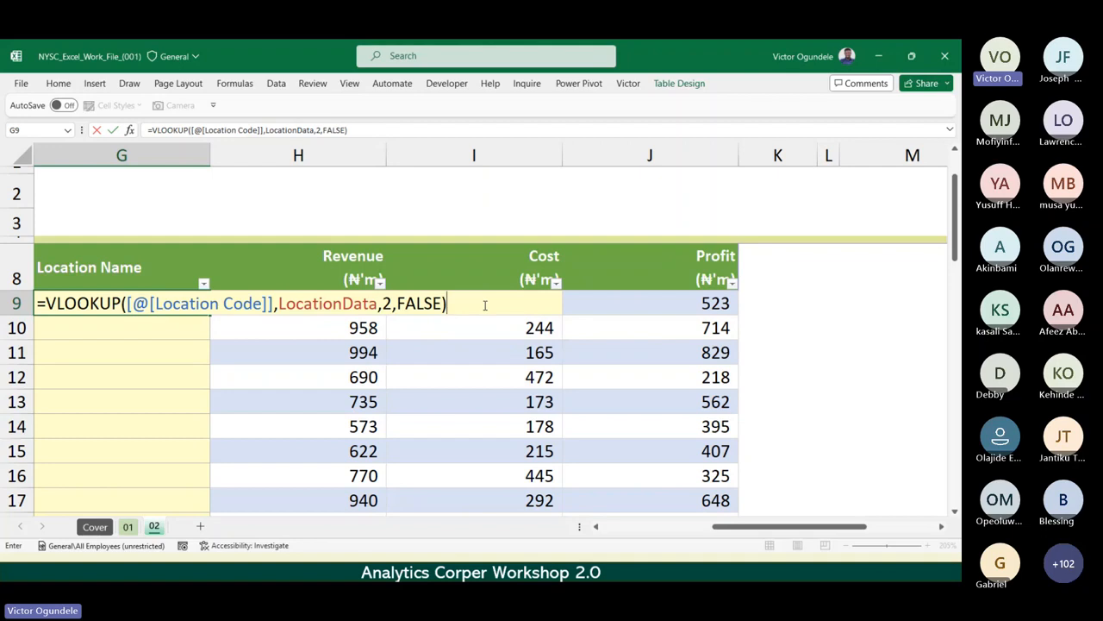
pyautogui.hotkey('ctrl', 'Return')
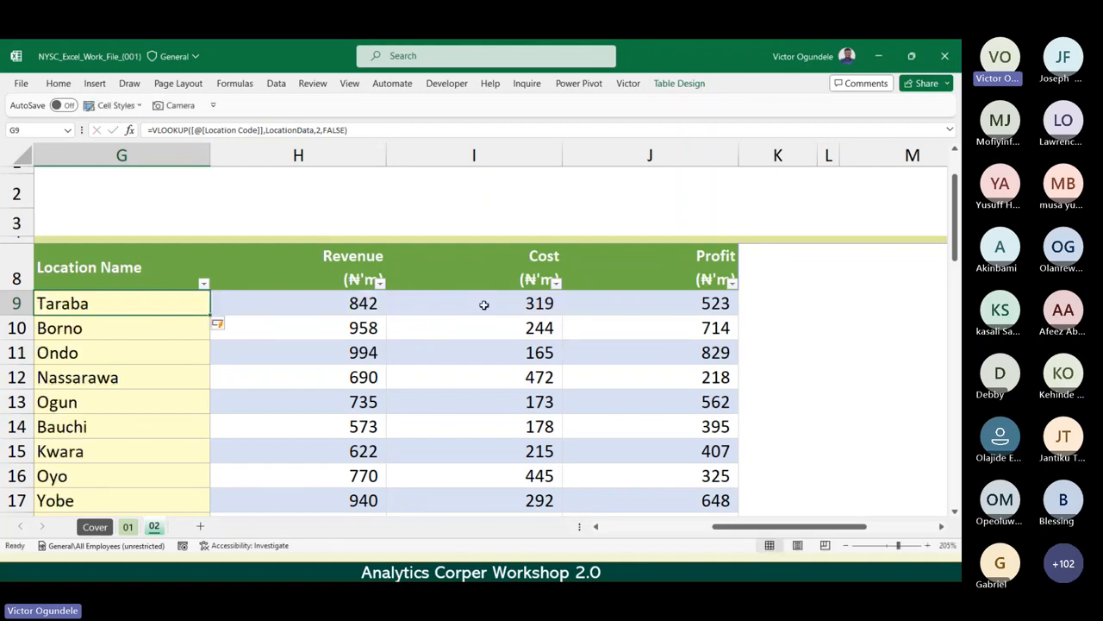
# Clear all VLOOKUP results from the Location Name column, starting with G9, and reselect G9.
pyautogui.scroll(-2, 484, 305)
pyautogui.scroll(-2, 483, 305)
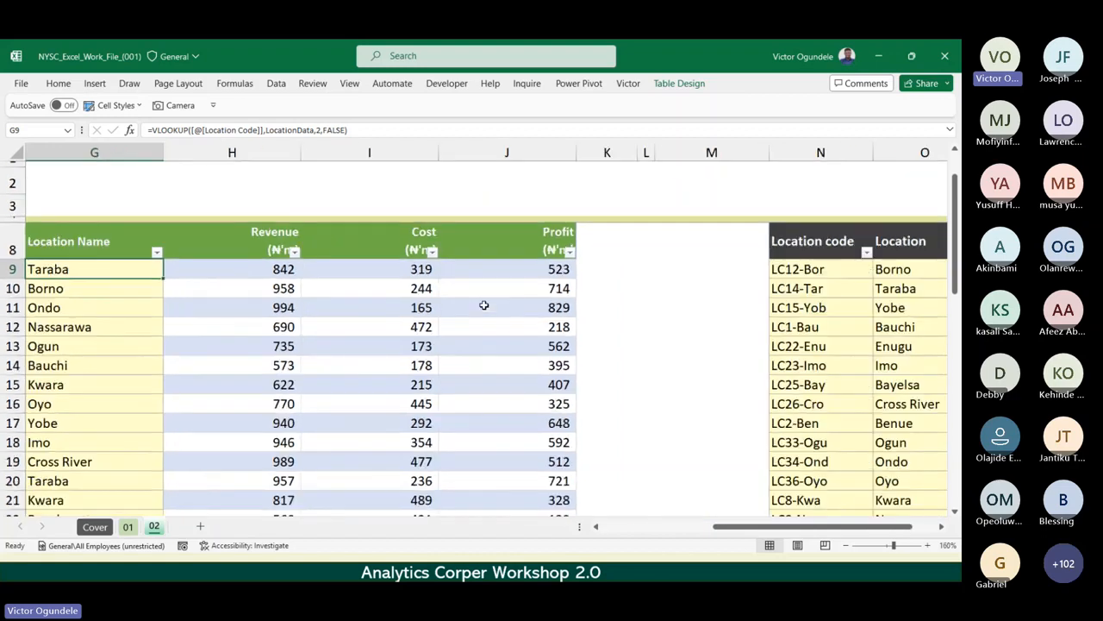
pyautogui.scroll(-1, 483, 305)
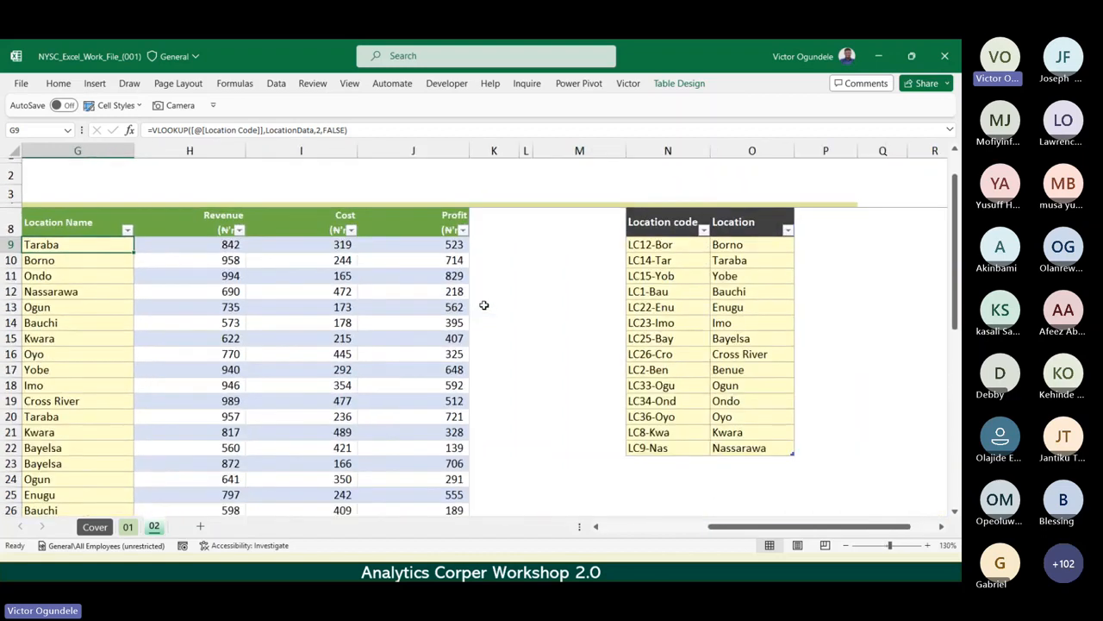
pyautogui.hscroll(-3, 484, 305)
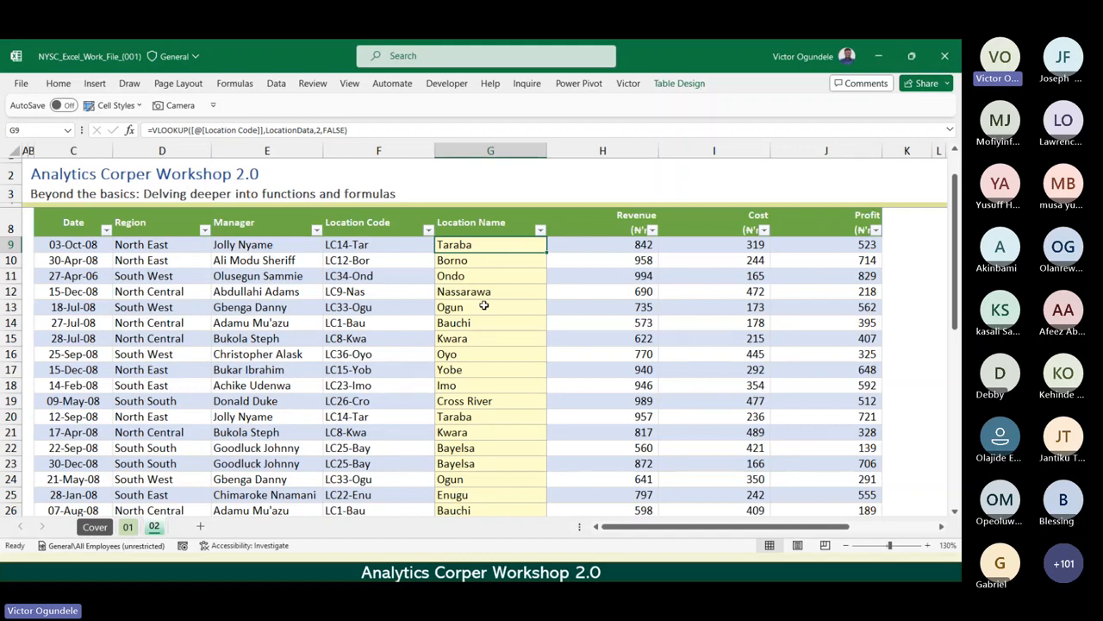
pyautogui.press('BackSpace')
pyautogui.press('Return')
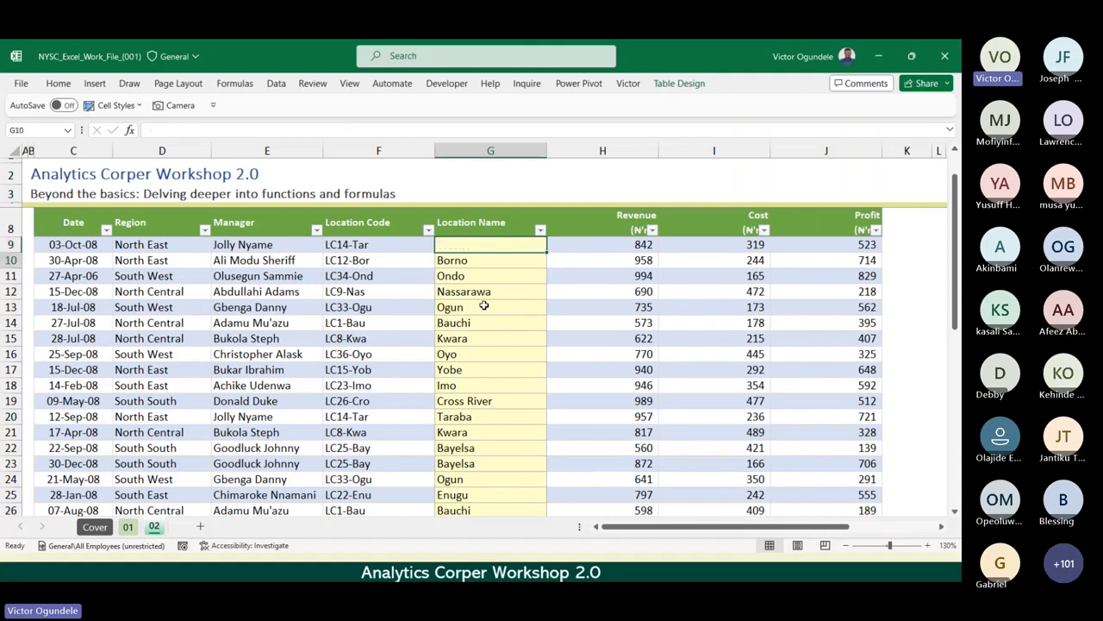
pyautogui.hotkey('ctrl', 'shift', 'Down')
pyautogui.press('Delete')
pyautogui.press('Up')
pyautogui.press('Up')
pyautogui.press('Up')
pyautogui.press('Up')
pyautogui.press('Up')
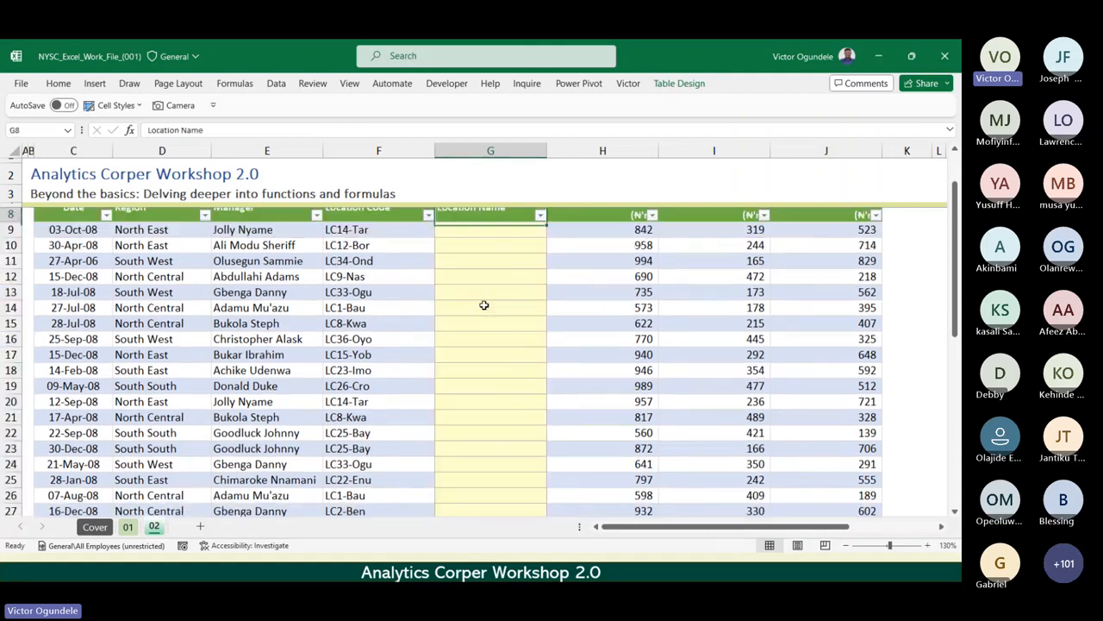
pyautogui.press('Down')
pyautogui.press('Down')
pyautogui.press('Down')
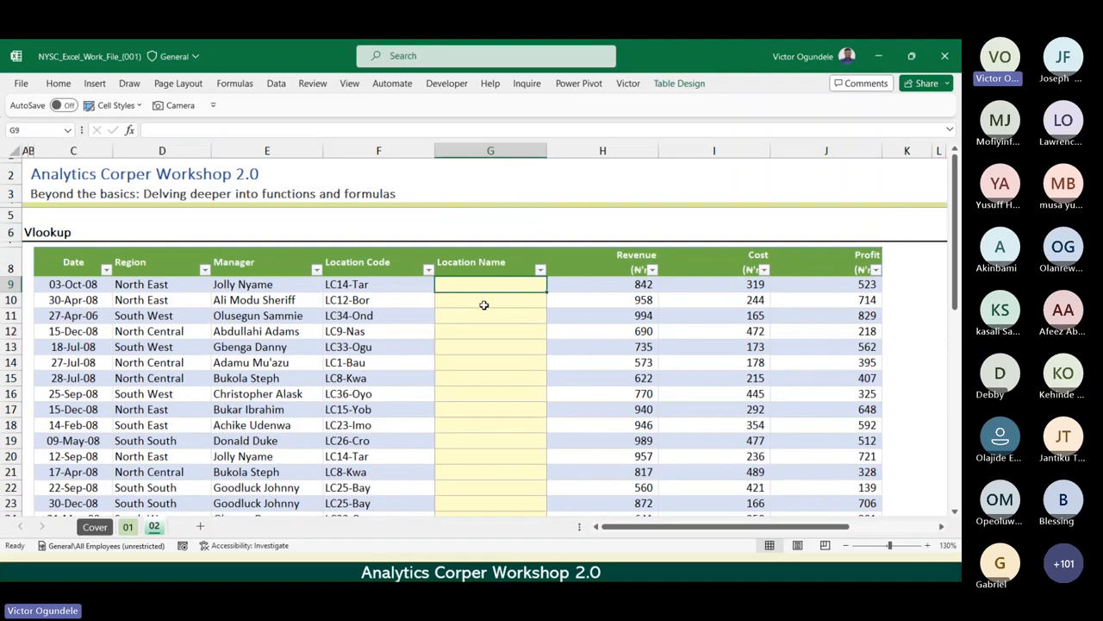
# Start a new VLOOKUP in G9 with the same row's Location Code as lookup value and proceed to the table array.
pyautogui.keyDown('ctrl'); pyautogui.scroll(3, 484, 305); pyautogui.keyUp('ctrl')
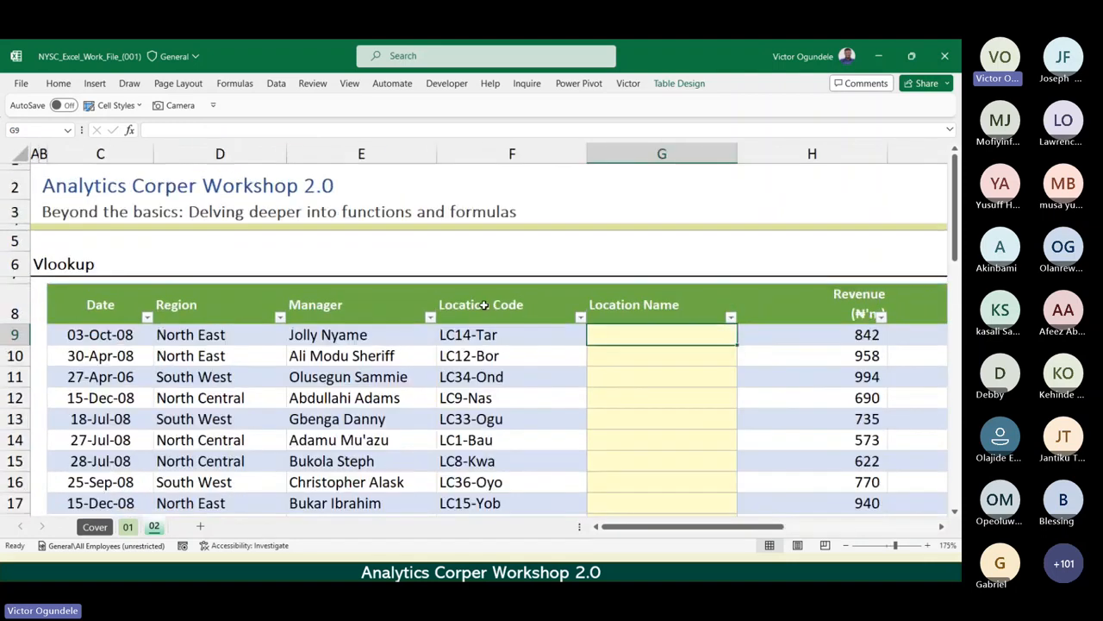
pyautogui.write('=vl')
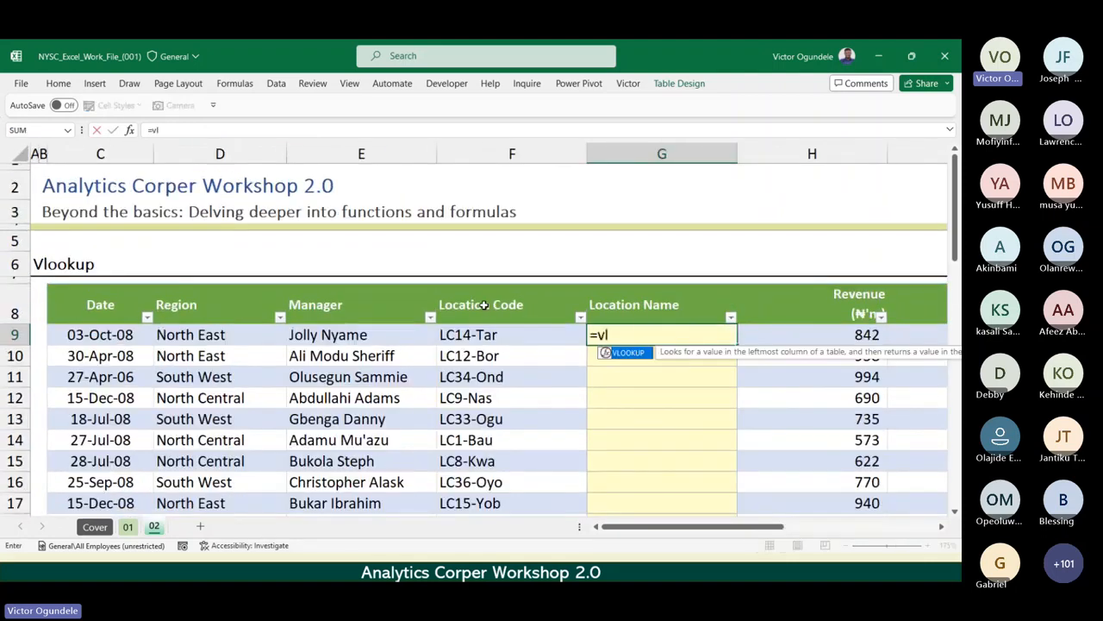
pyautogui.press('Tab')
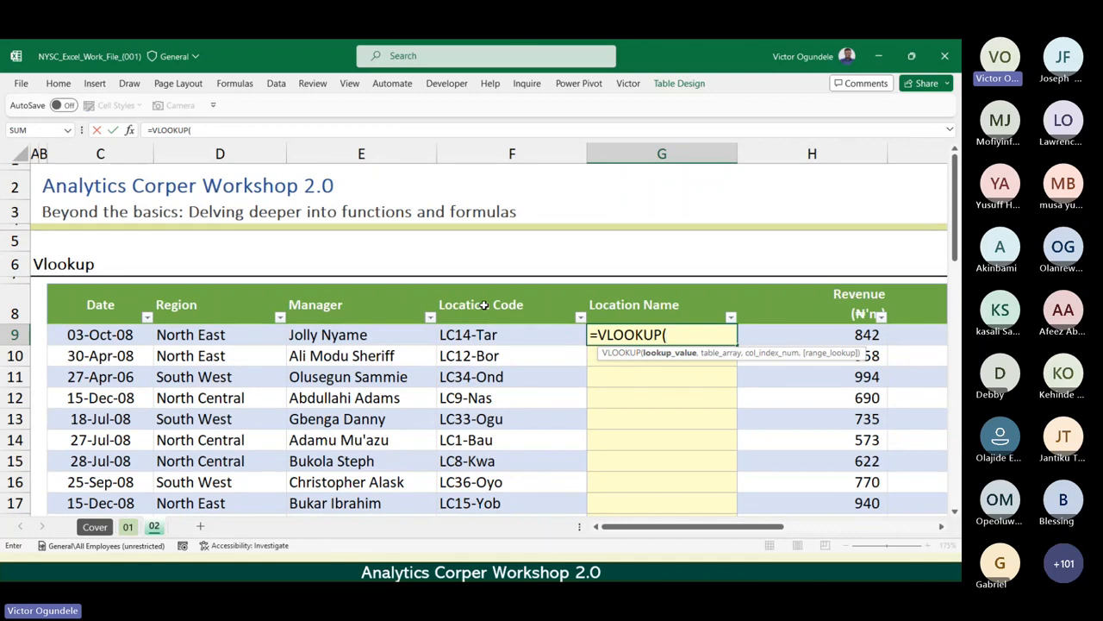
pyautogui.press('Left')
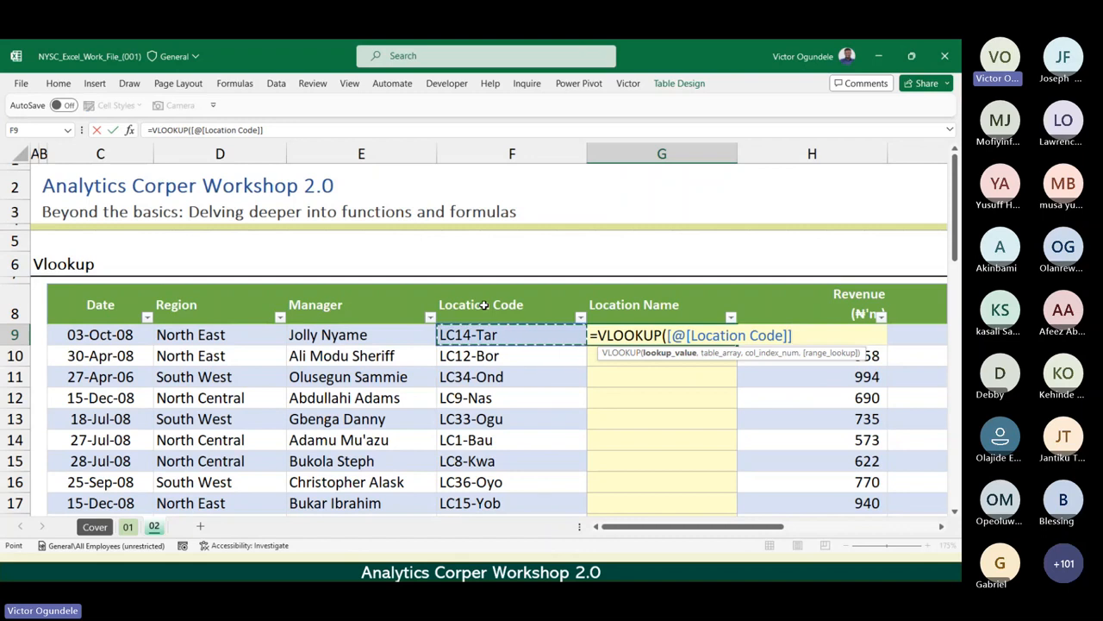
pyautogui.write(',')
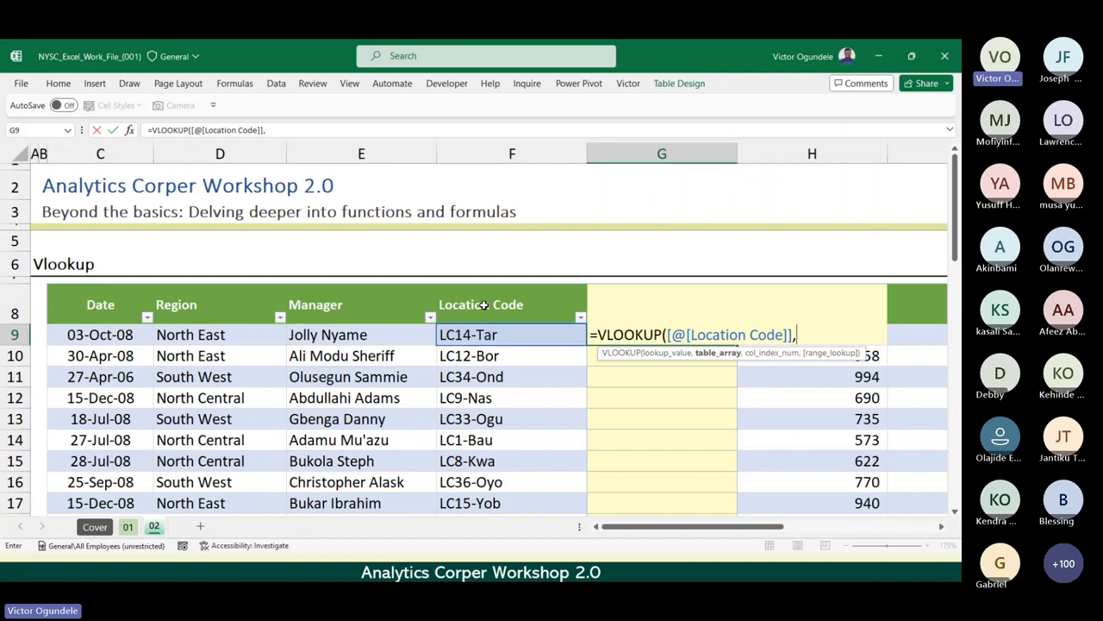
# Select the LocationData table body N9:O22 on the sheet as the VLOOKUP table array.
pyautogui.hscroll(5, 484, 304)
pyautogui.hscroll(-1, 483, 305)
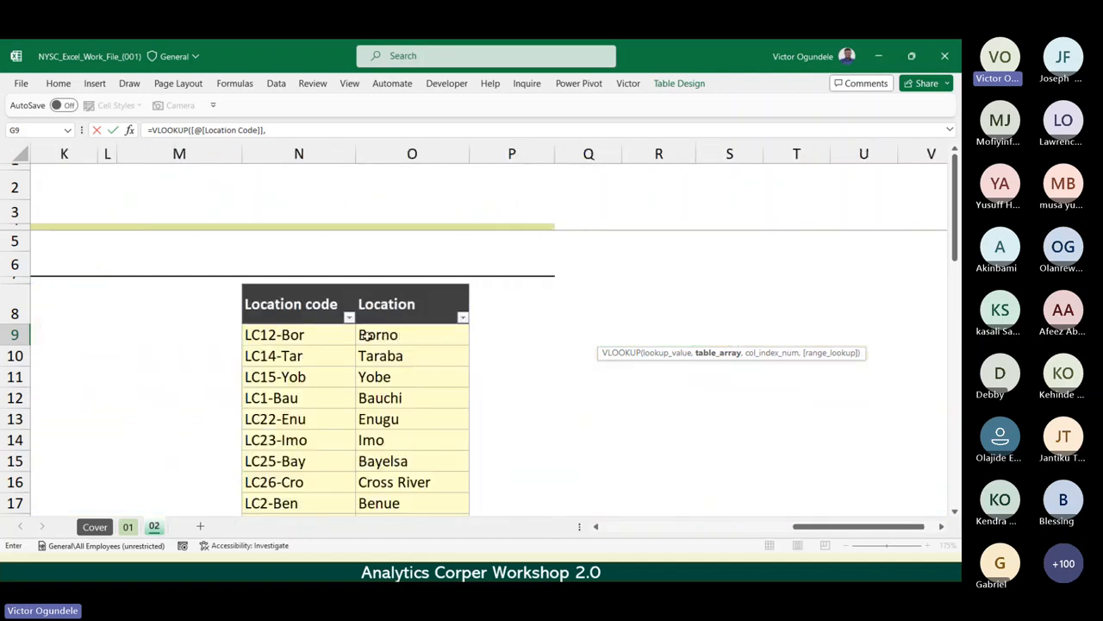
pyautogui.moveTo(298, 334); pyautogui.dragTo(437, 475)
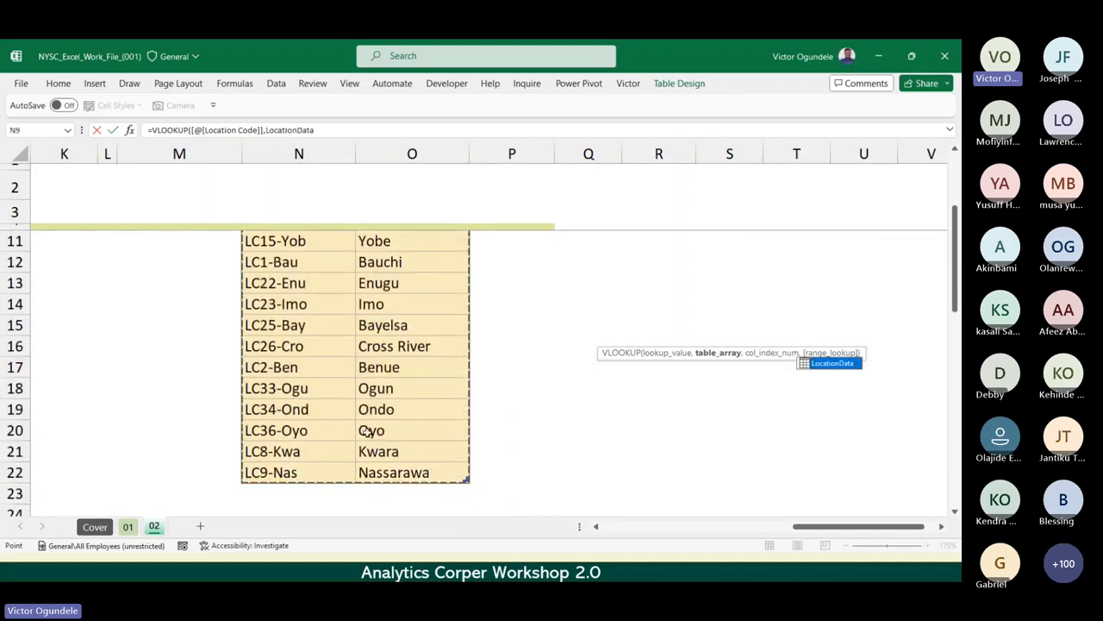
pyautogui.hscroll(-4, 366, 430)
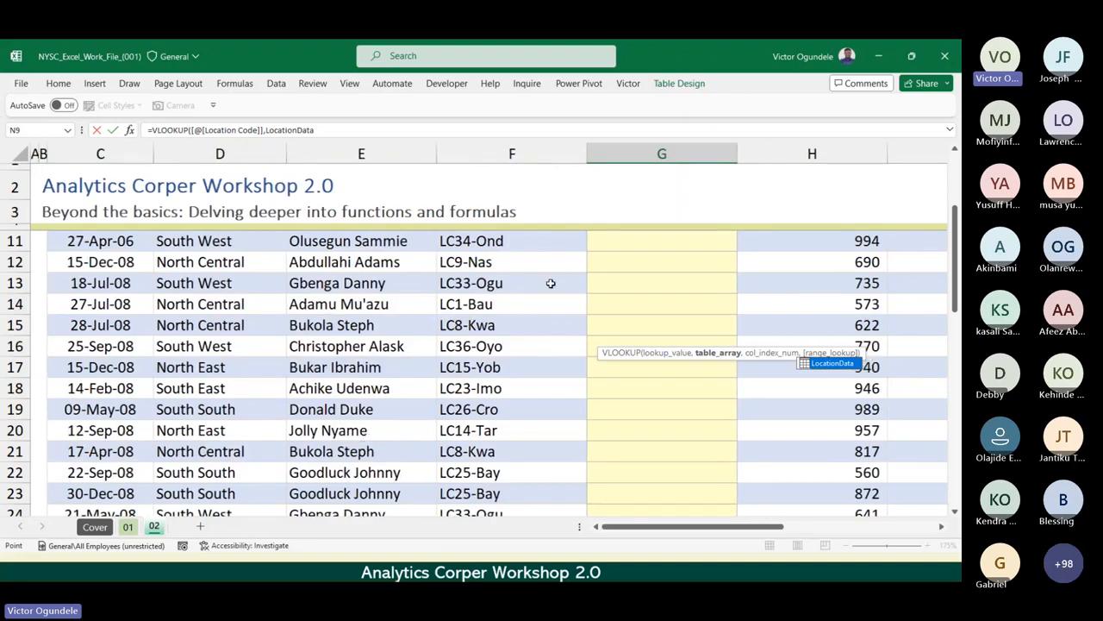
pyautogui.scroll(3, 688, 261)
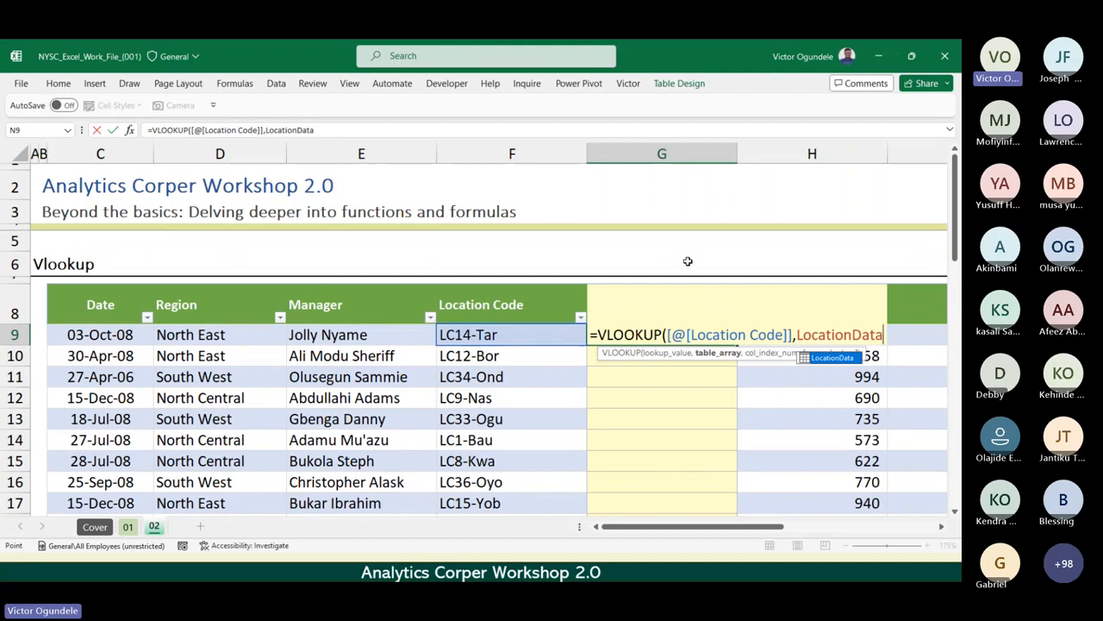
# Set the VLOOKUP column index to 2 for the Location column of LocationData and proceed to the range lookup.
pyautogui.write(',')
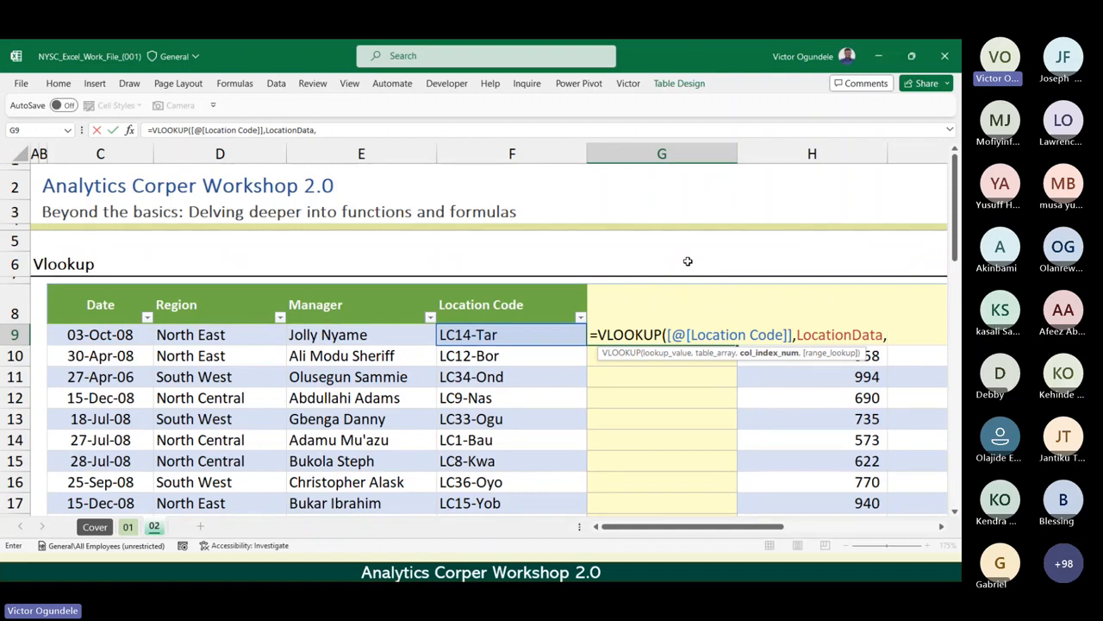
pyautogui.hscroll(10, 688, 261)
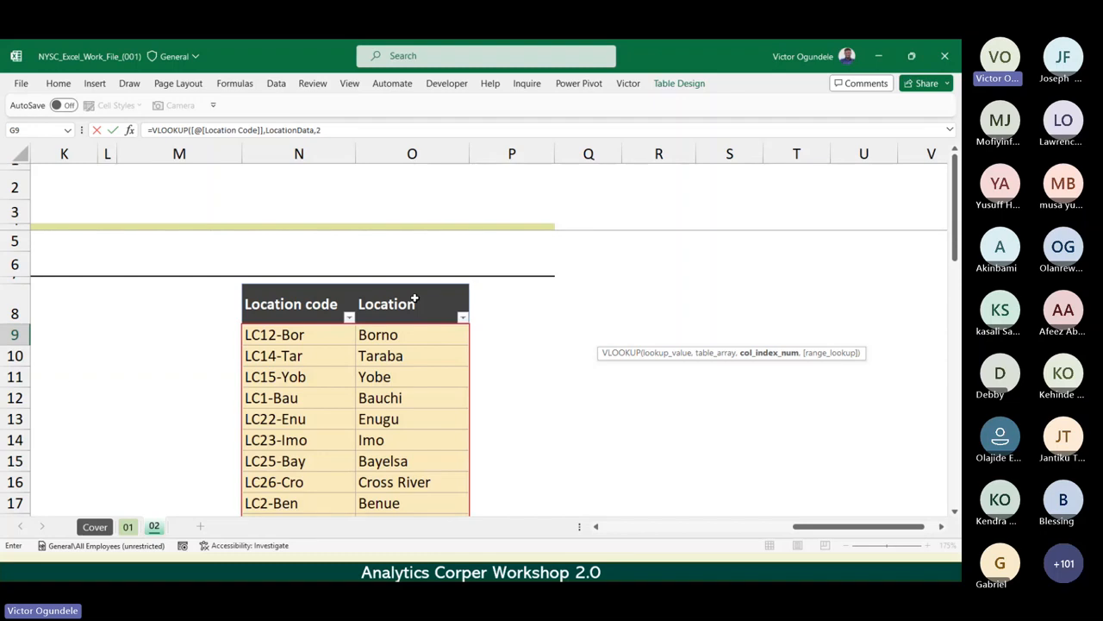
pyautogui.write(',')
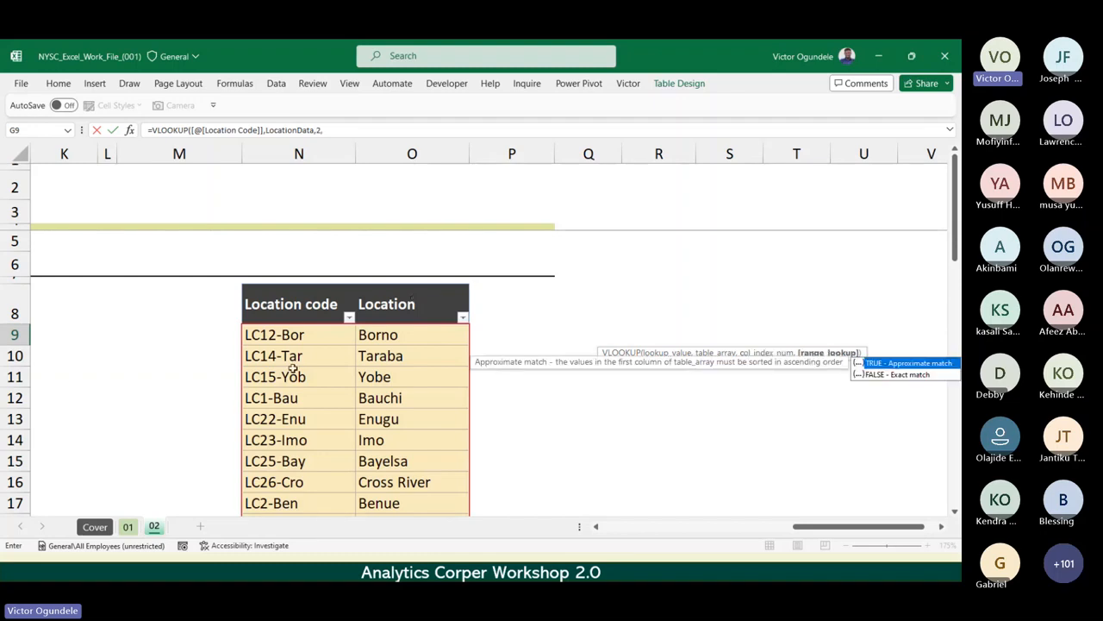
# Set the range lookup to FALSE for an exact match, close the formula and enter it, keeping G9 selected.
pyautogui.hscroll(-5, 290, 371)
pyautogui.hscroll(1, 289, 371)
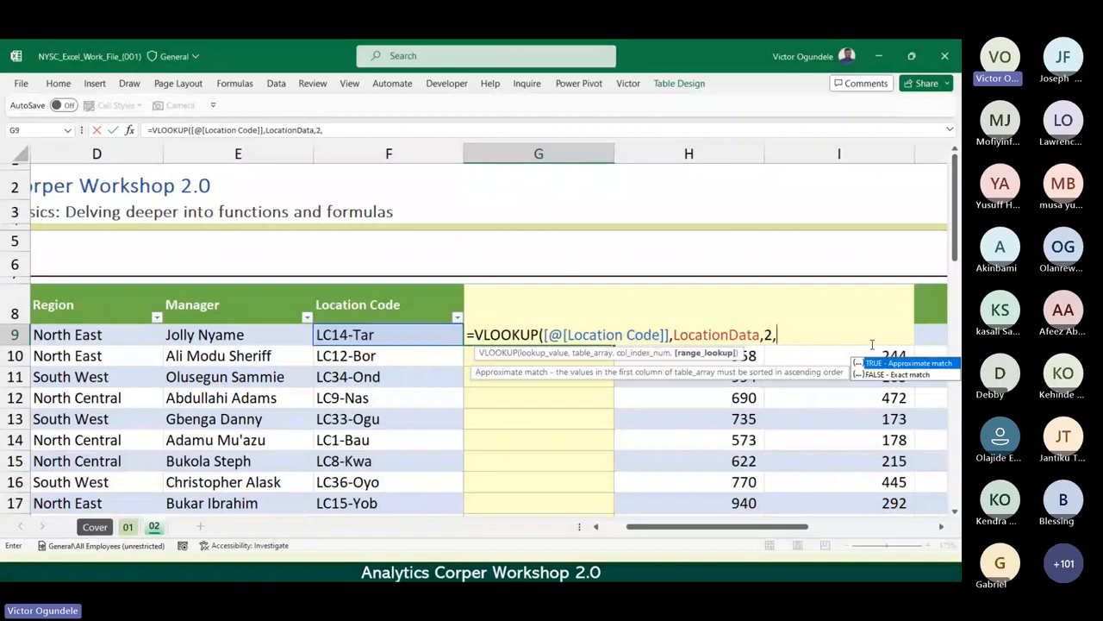
pyautogui.click(892, 375)
pyautogui.doubleClick(892, 375)
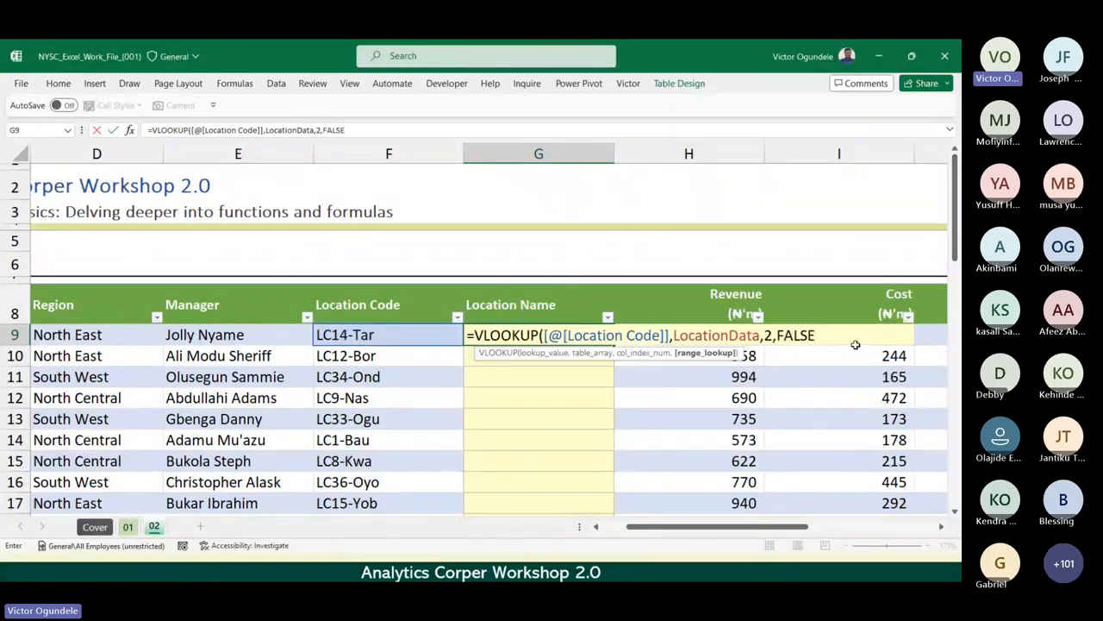
pyautogui.write(')')
pyautogui.hotkey('ctrl', 'Return')
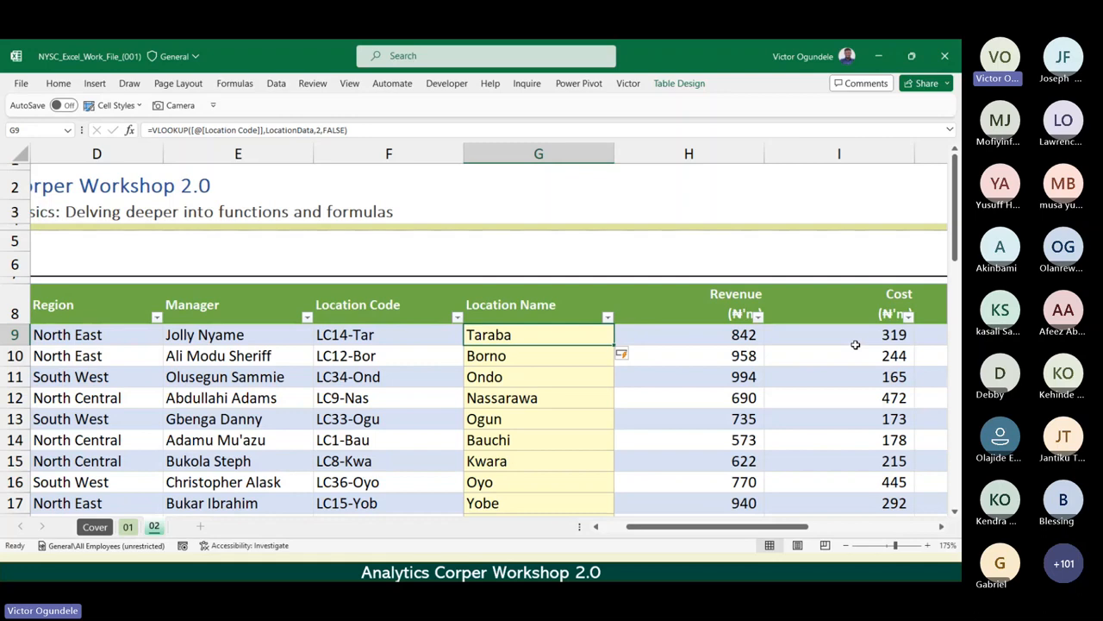
# Inspect the VLOOKUP formula in G9 without editing it and go to the last cell of the Location Name column.
pyautogui.keyDown('ctrl'); pyautogui.scroll(-2, 855, 345); pyautogui.keyUp('ctrl')
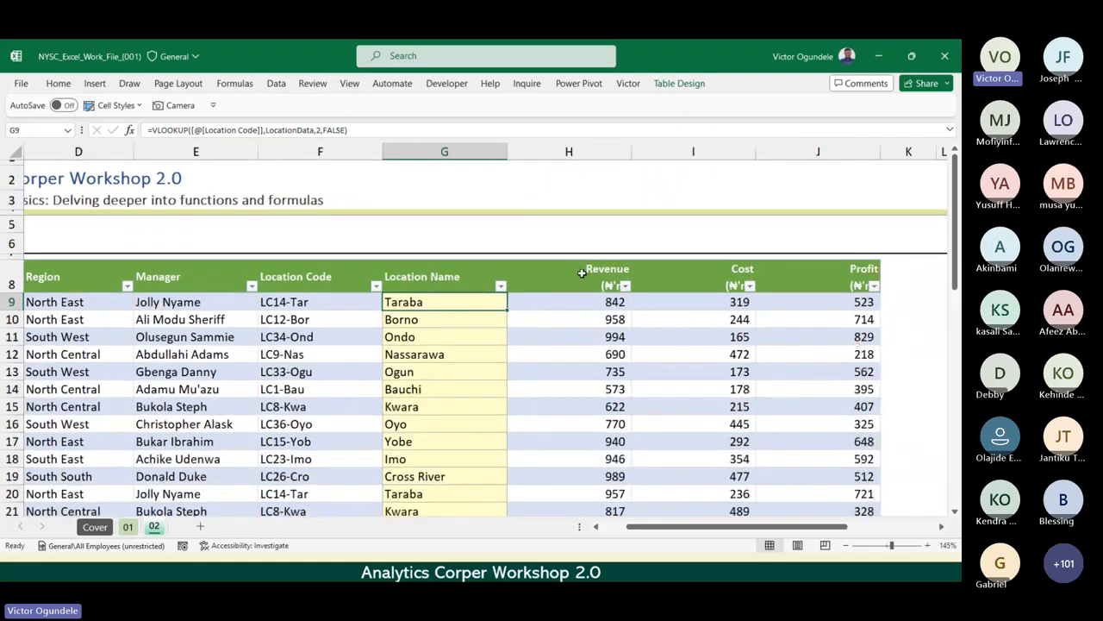
pyautogui.doubleClick(443, 301)
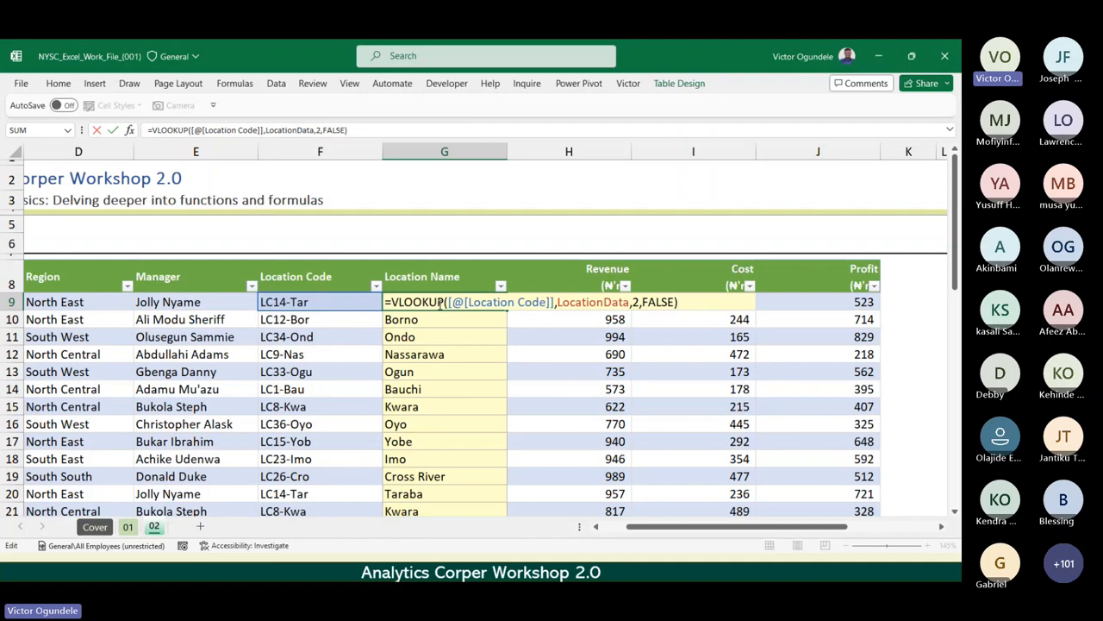
pyautogui.press('Escape')
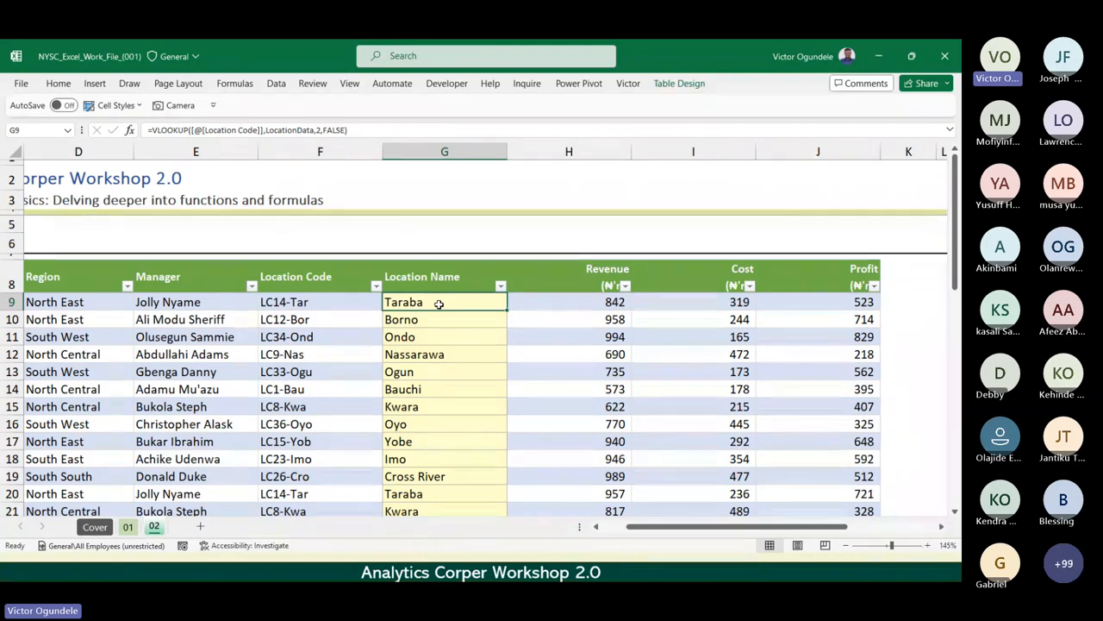
pyautogui.hotkey('ctrl', 'Down')
# Go to the Sumif | Index | Index & Match section and select the North East Revenue cell E36, checking the source table above.
pyautogui.scroll(-1, 439, 304)
pyautogui.scroll(-1, 439, 305)
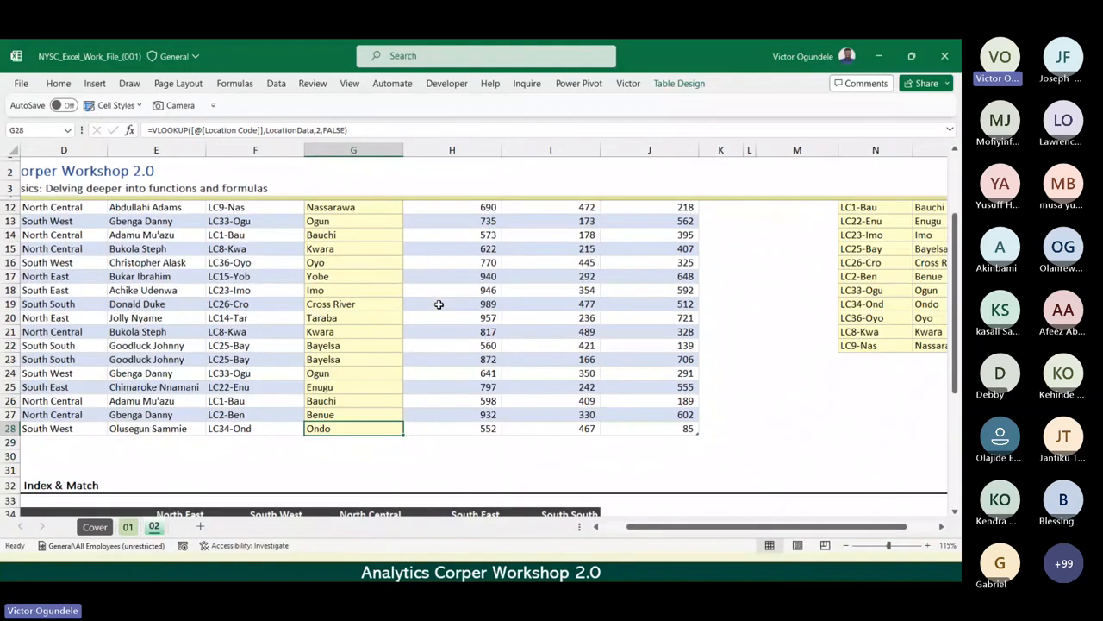
pyautogui.scroll(-2, 438, 305)
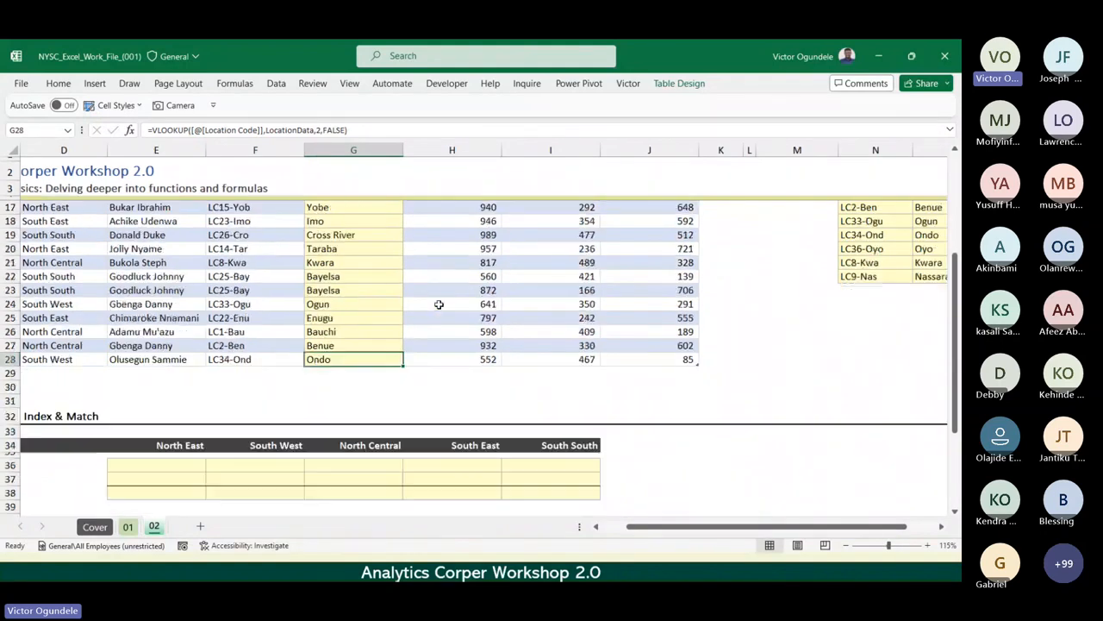
pyautogui.scroll(-1, 439, 304)
pyautogui.scroll(-1, 439, 304)
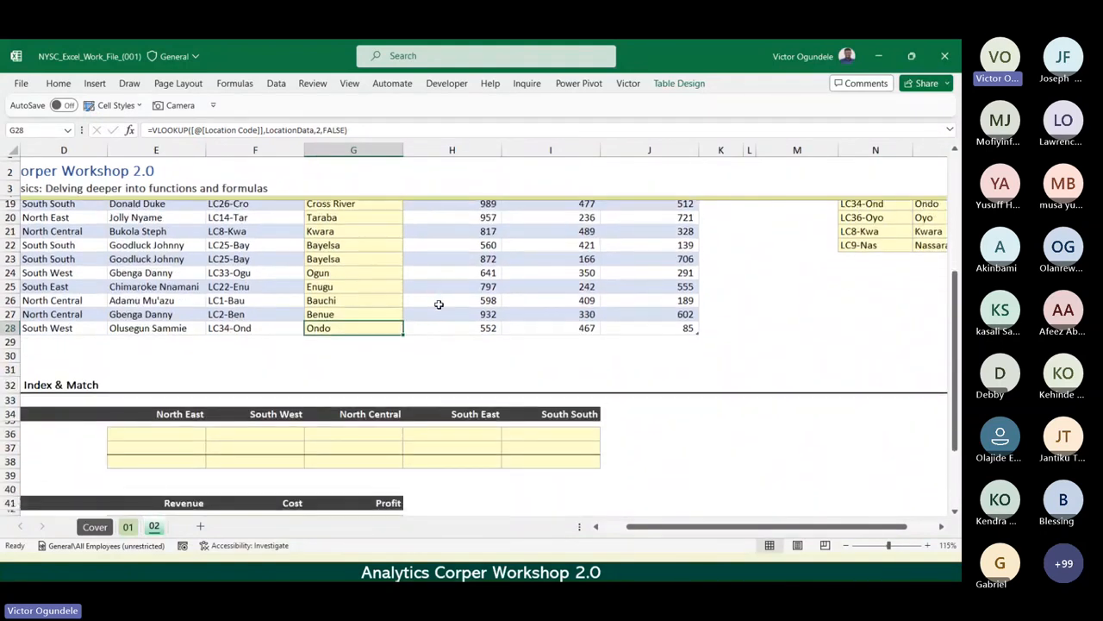
pyautogui.hscroll(-2, 439, 304)
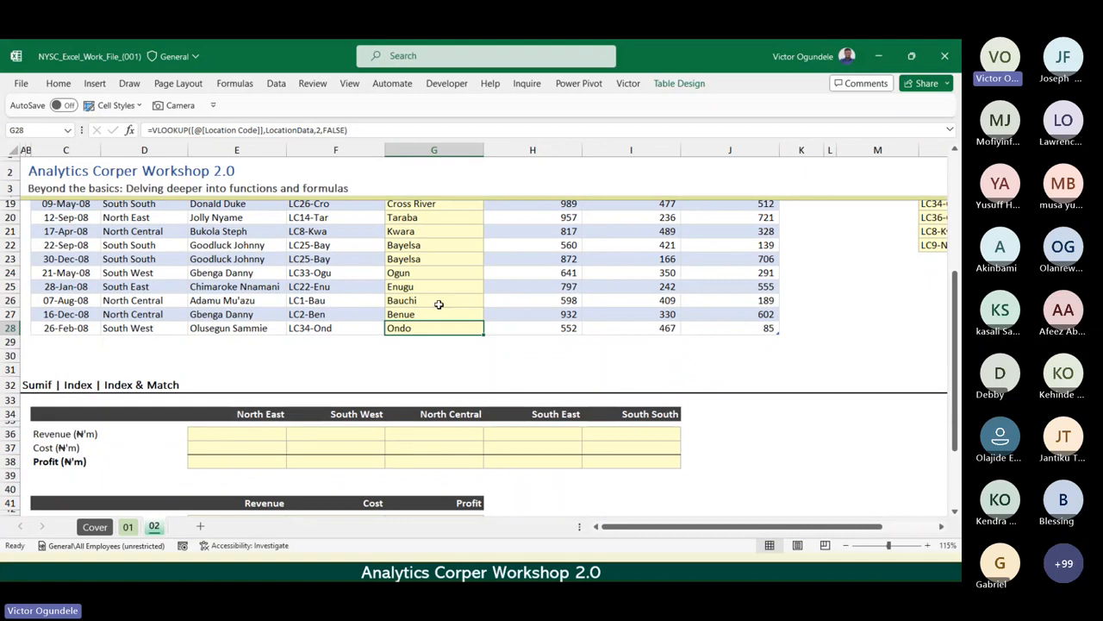
pyautogui.click(62, 434)
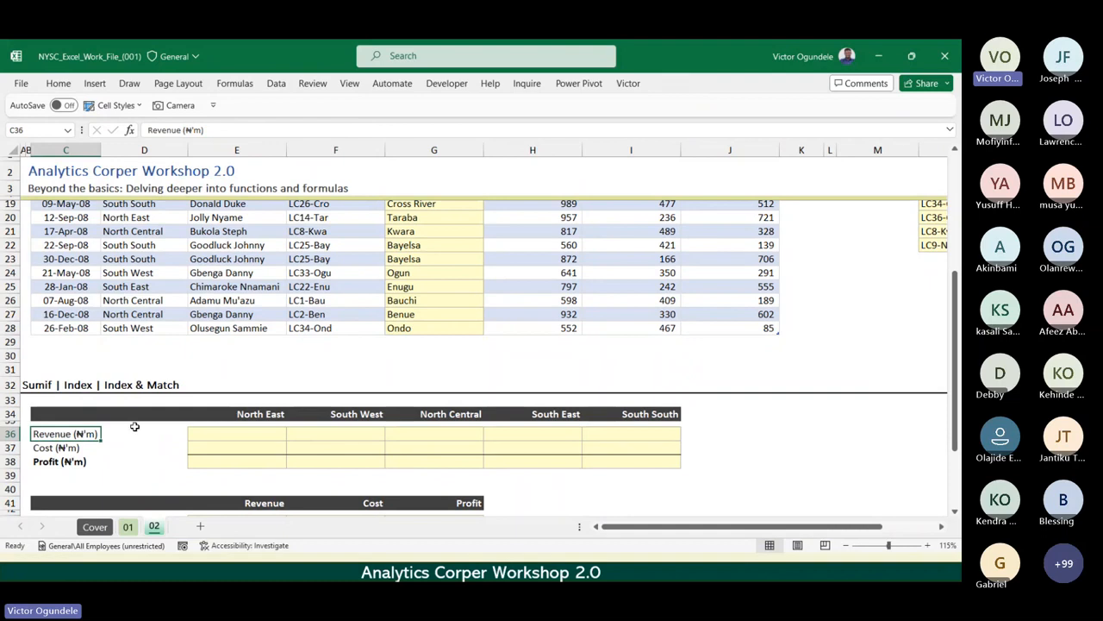
pyautogui.click(232, 430)
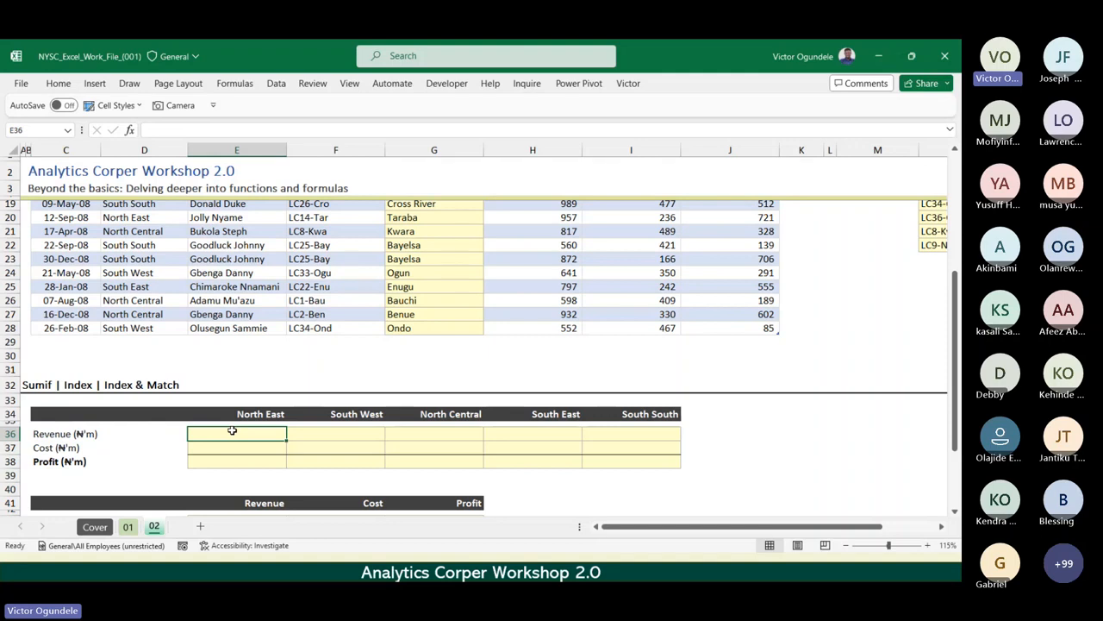
pyautogui.scroll(5, 232, 430)
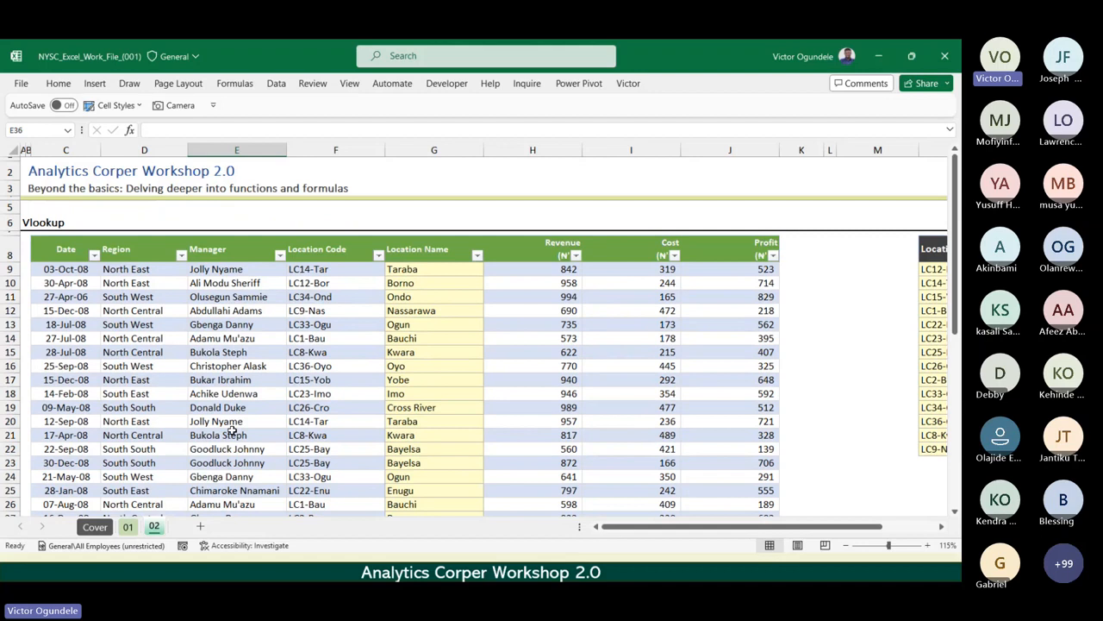